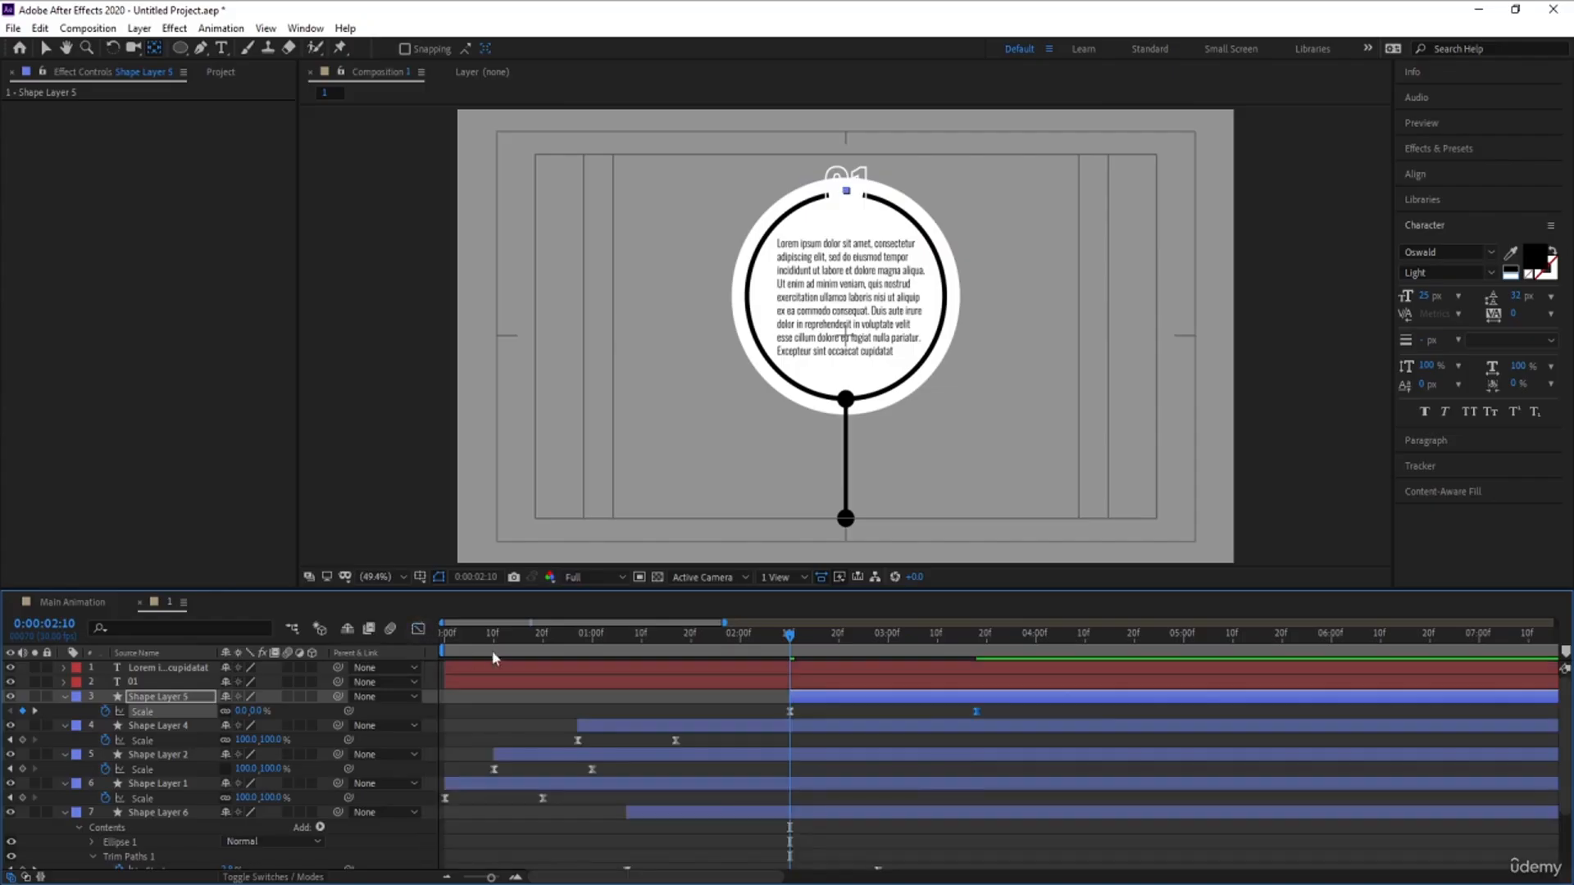
- Preview the infographic animation from the beginning of the composition
key("space")
left_click(435, 636)
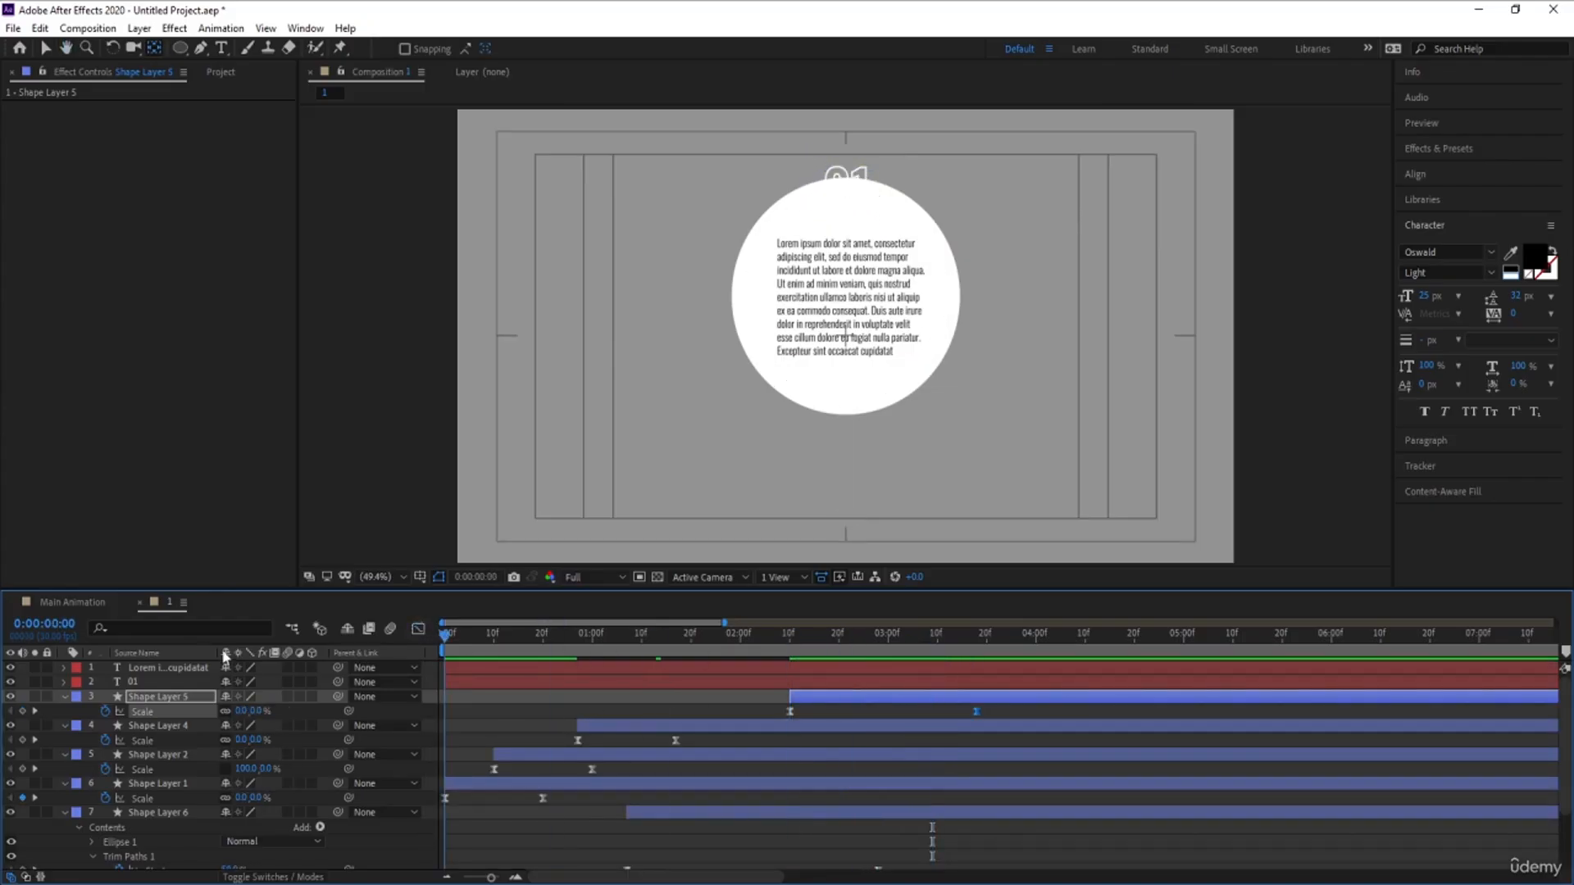
key("space")
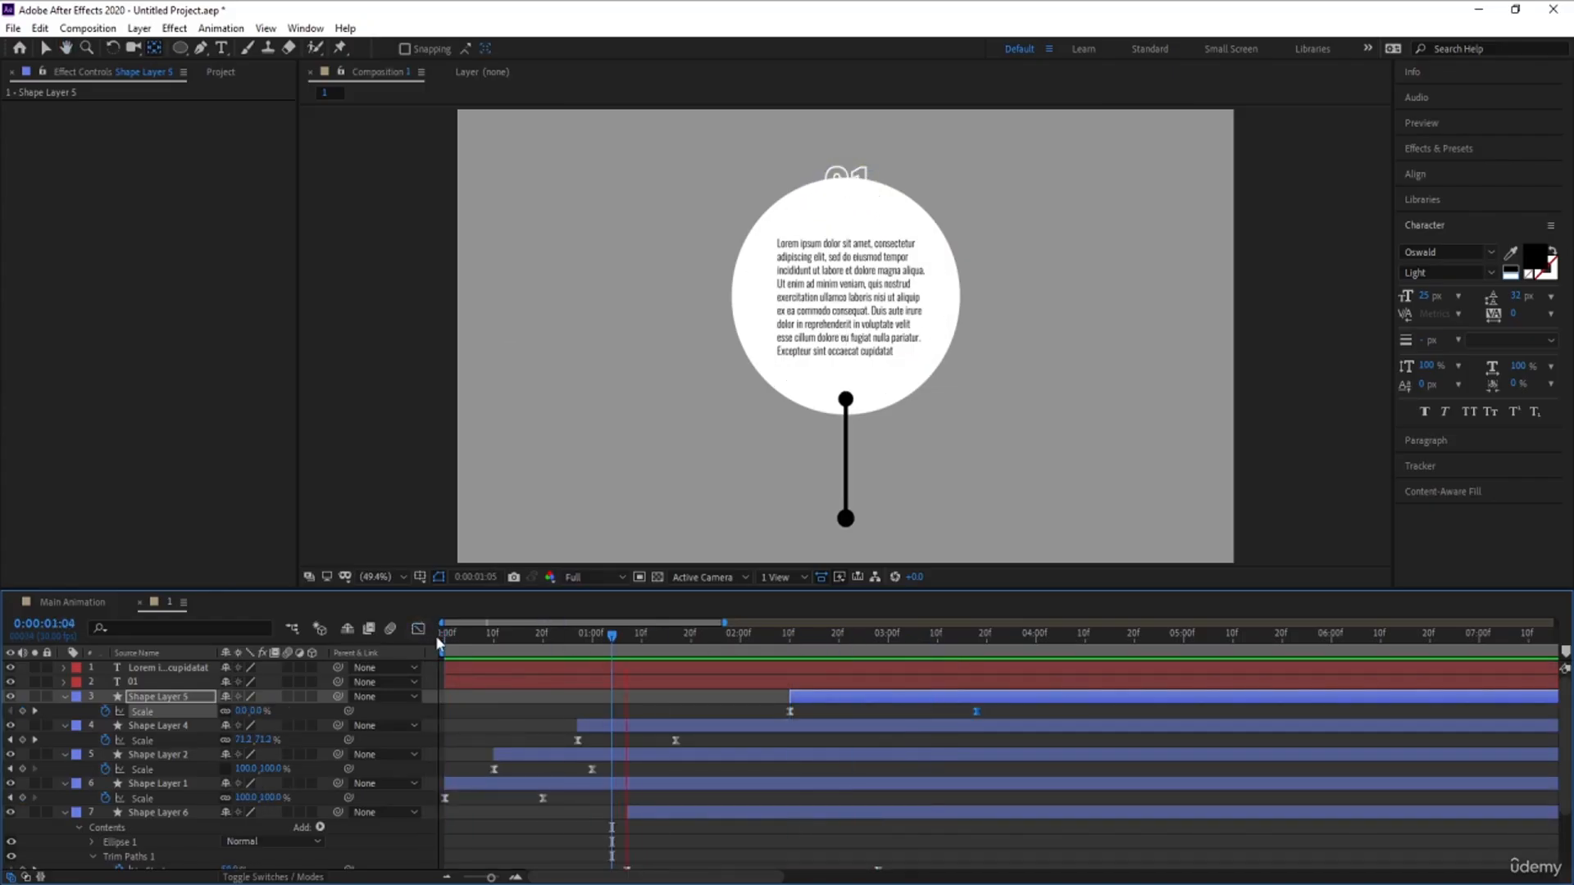
key("space")
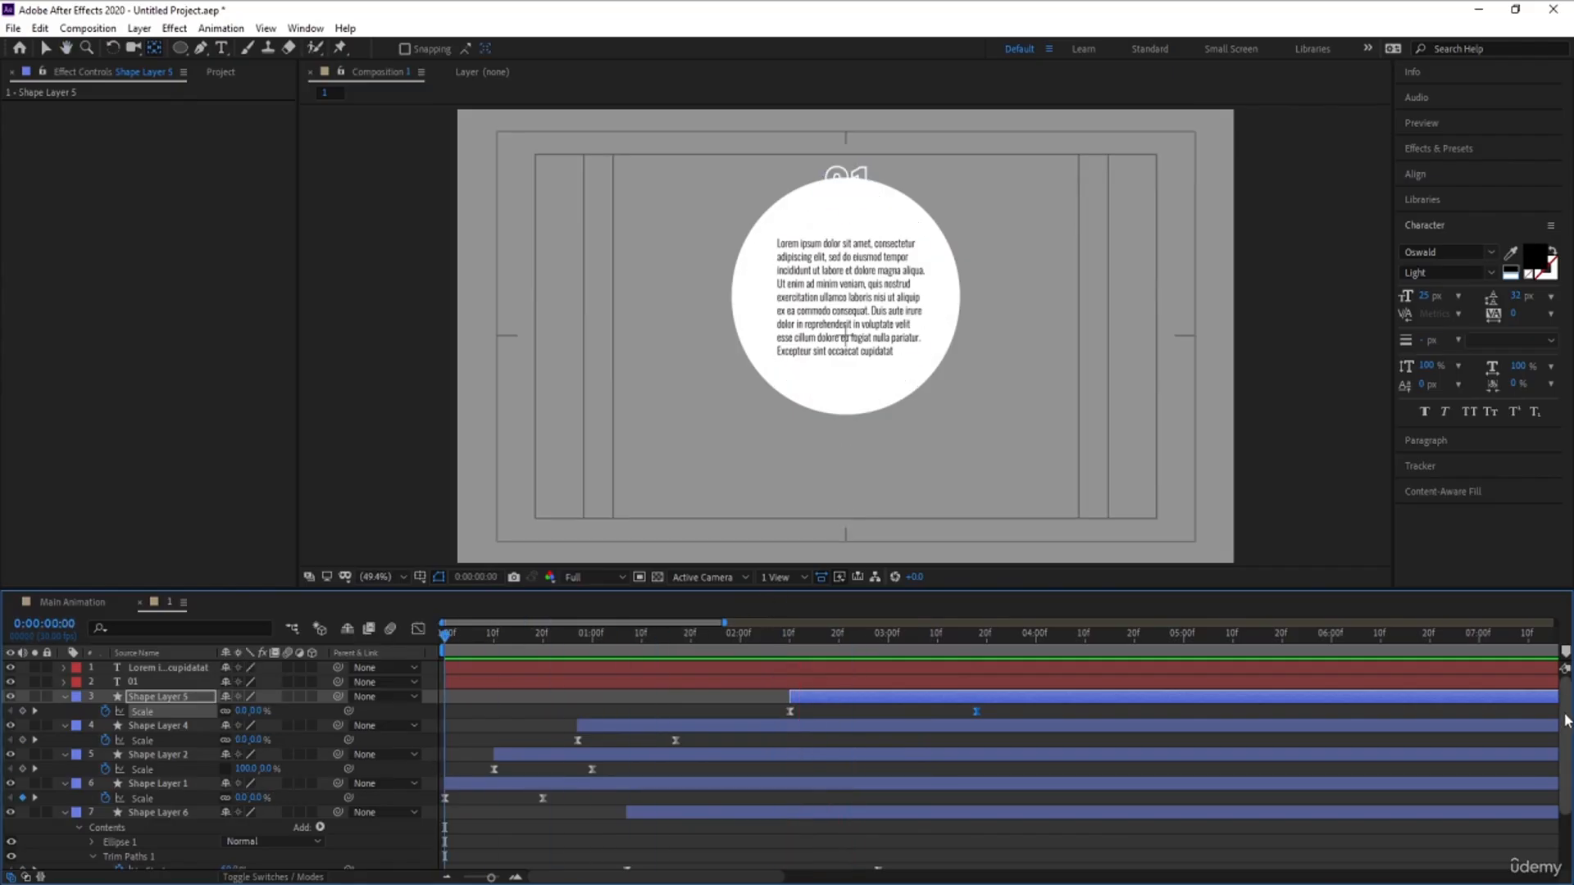
- Keyframe Shape Layer 3's Scale to grow from 0% at 0:00:00:00 to its full 1326% size at 0:00:02:06
scroll(184, 852, "down", 3)
left_click(184, 863)
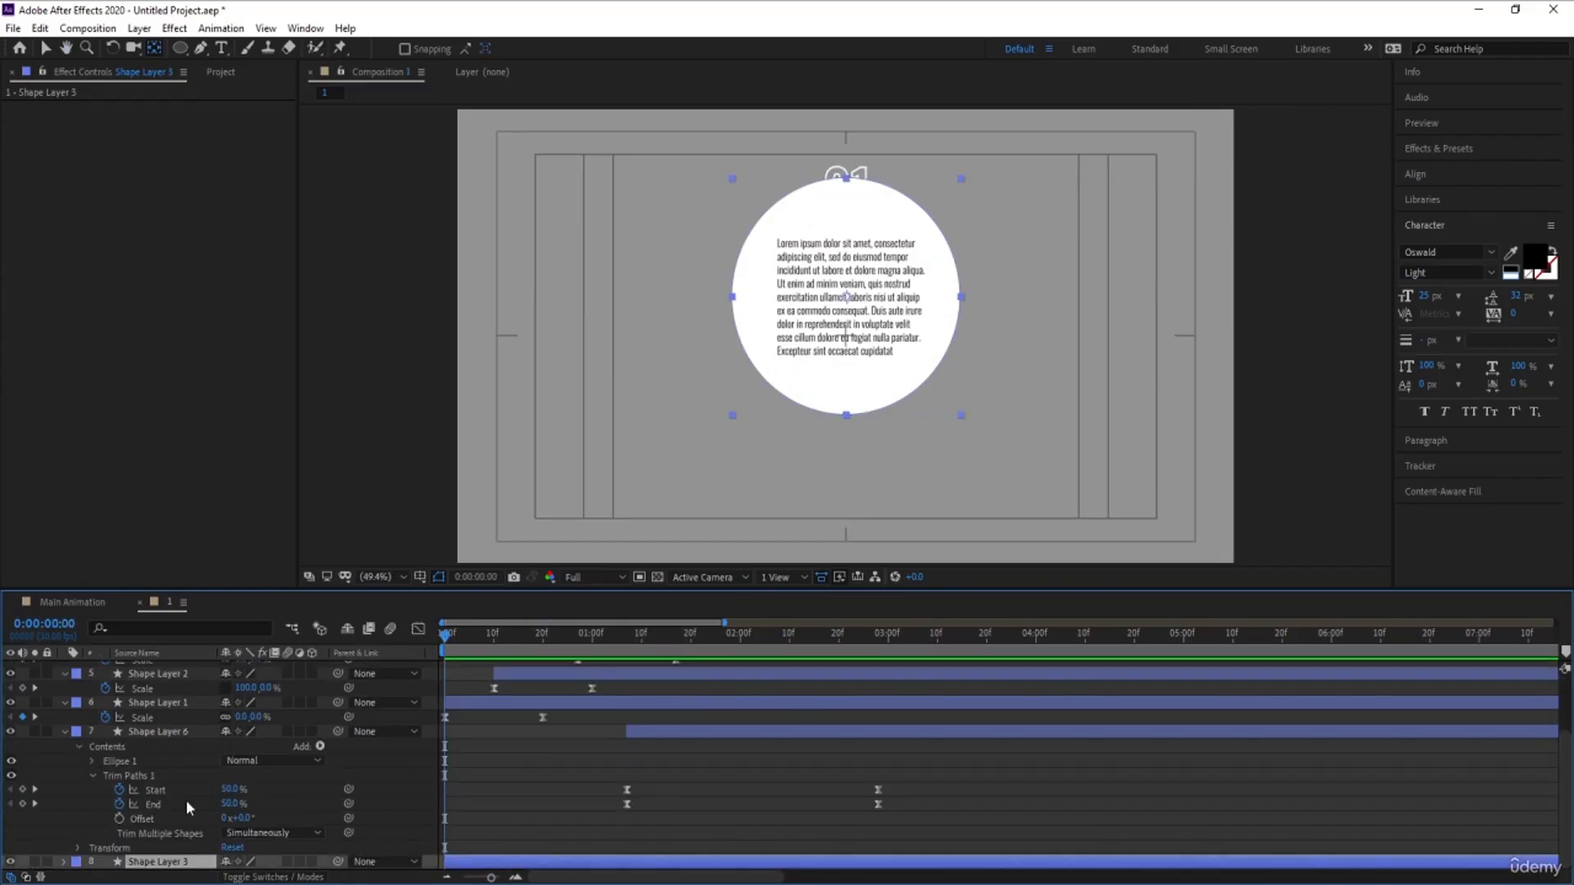
key("s")
left_click(106, 863)
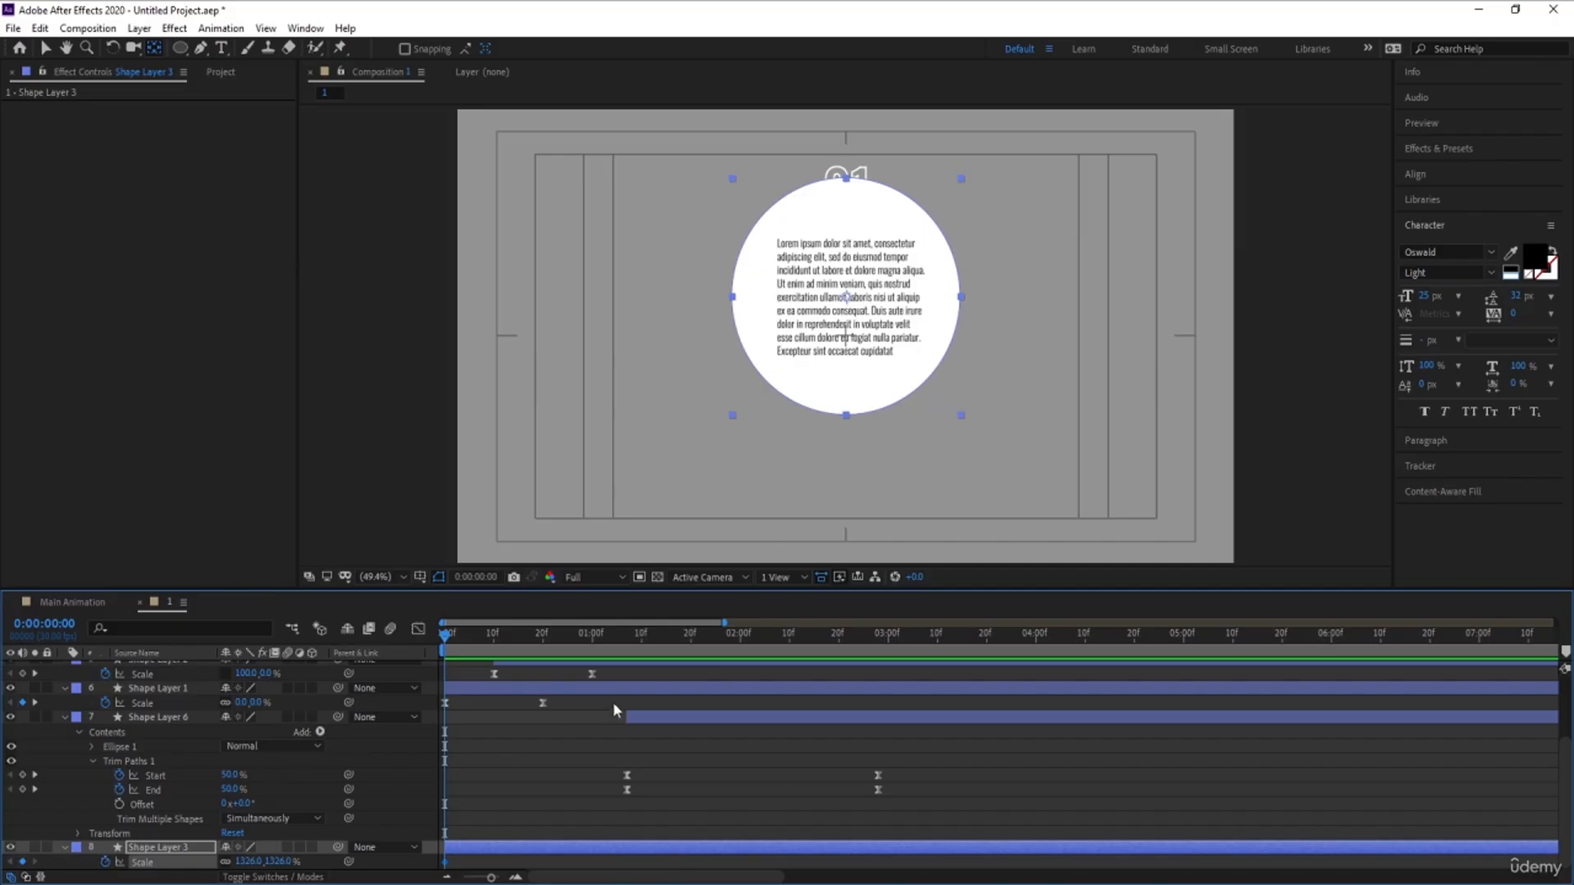
left_click(769, 628)
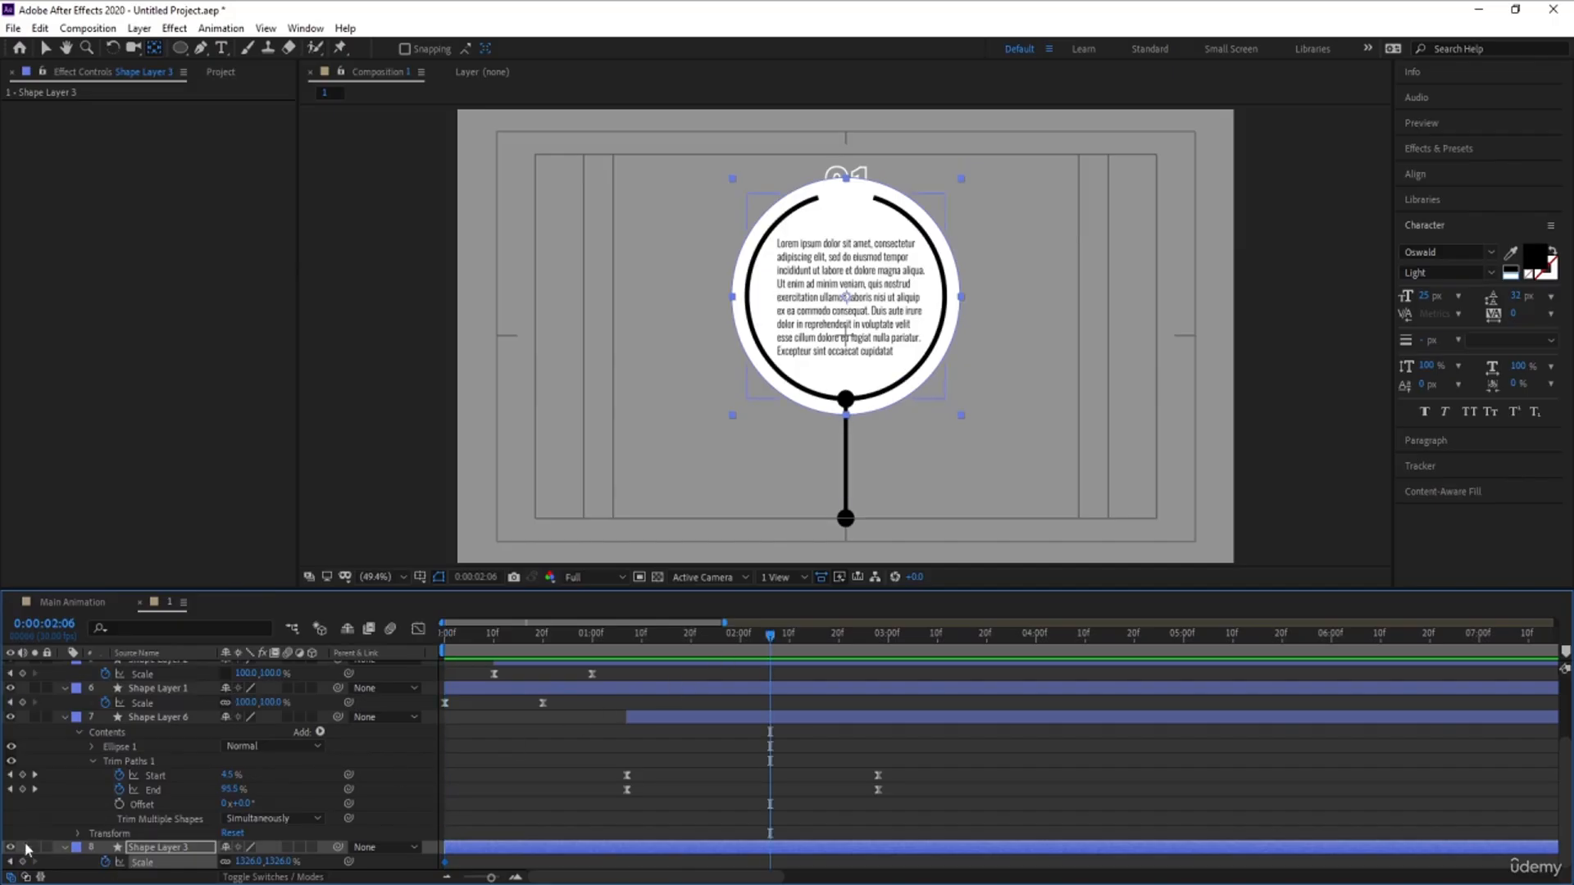
left_click_drag(472, 631, 369, 680)
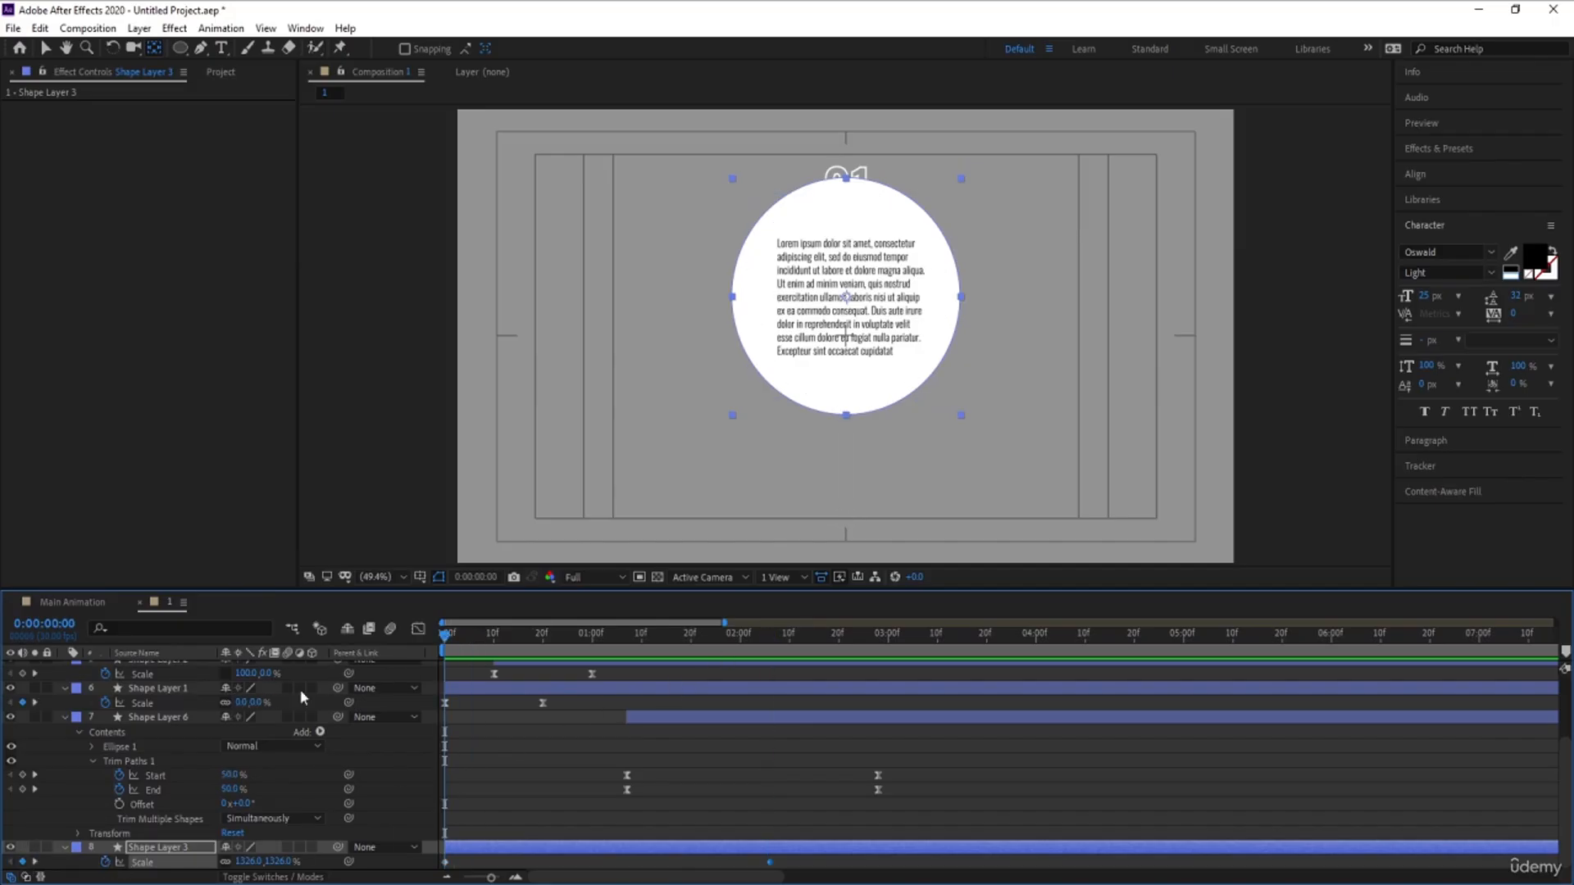
left_click(248, 862)
type("0")
key("Return")
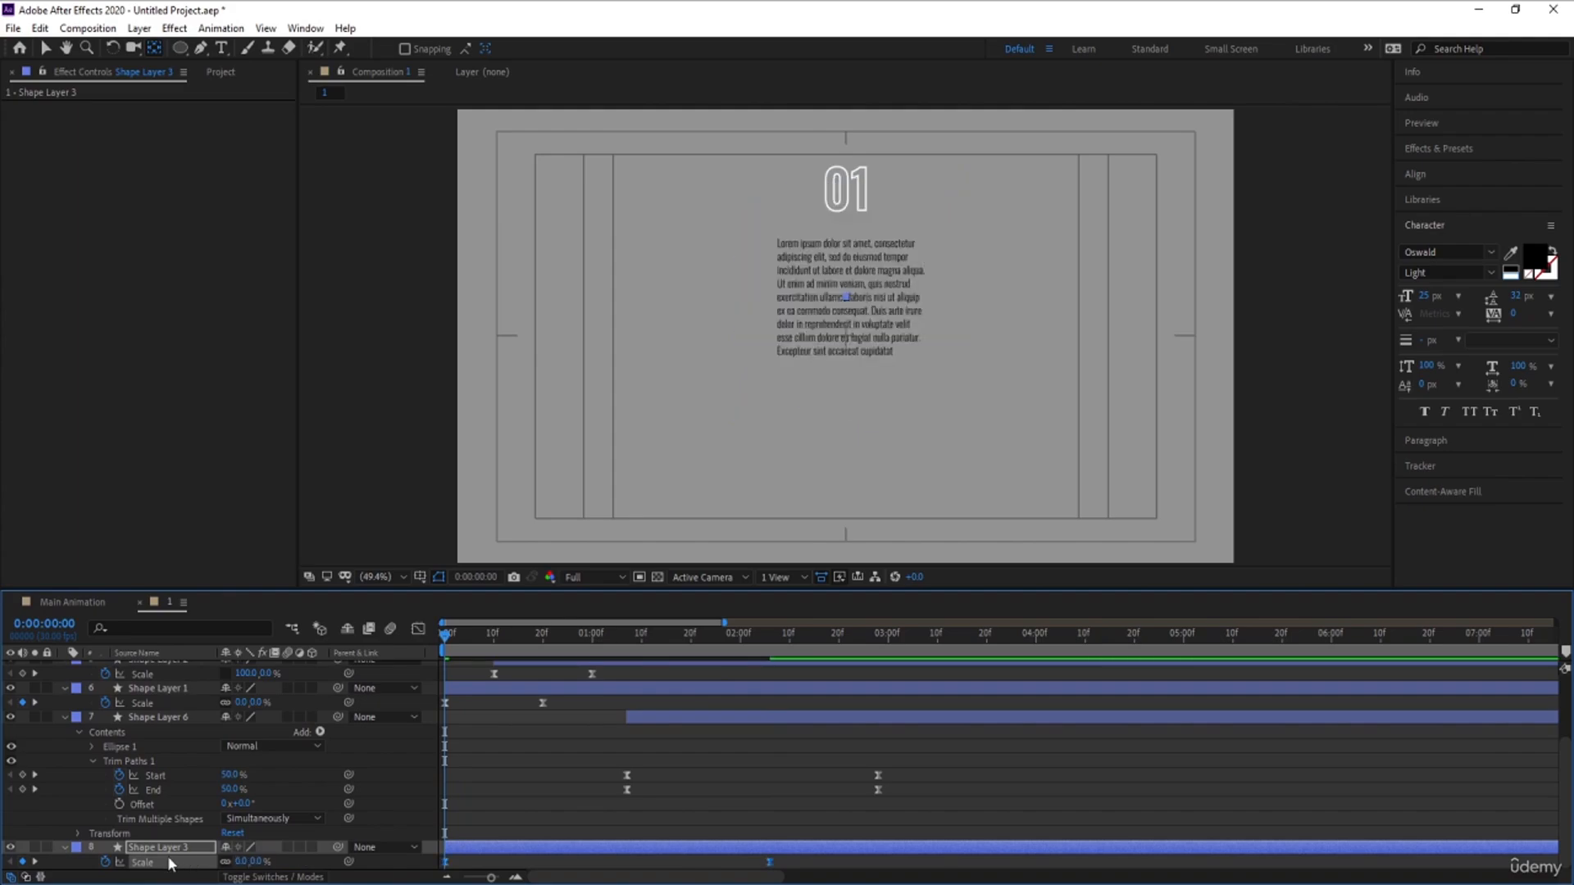
- Shape Shape Layer 3's Scale speed curve into a steep central peak with long eases on both sides, and preview it
left_click(418, 629)
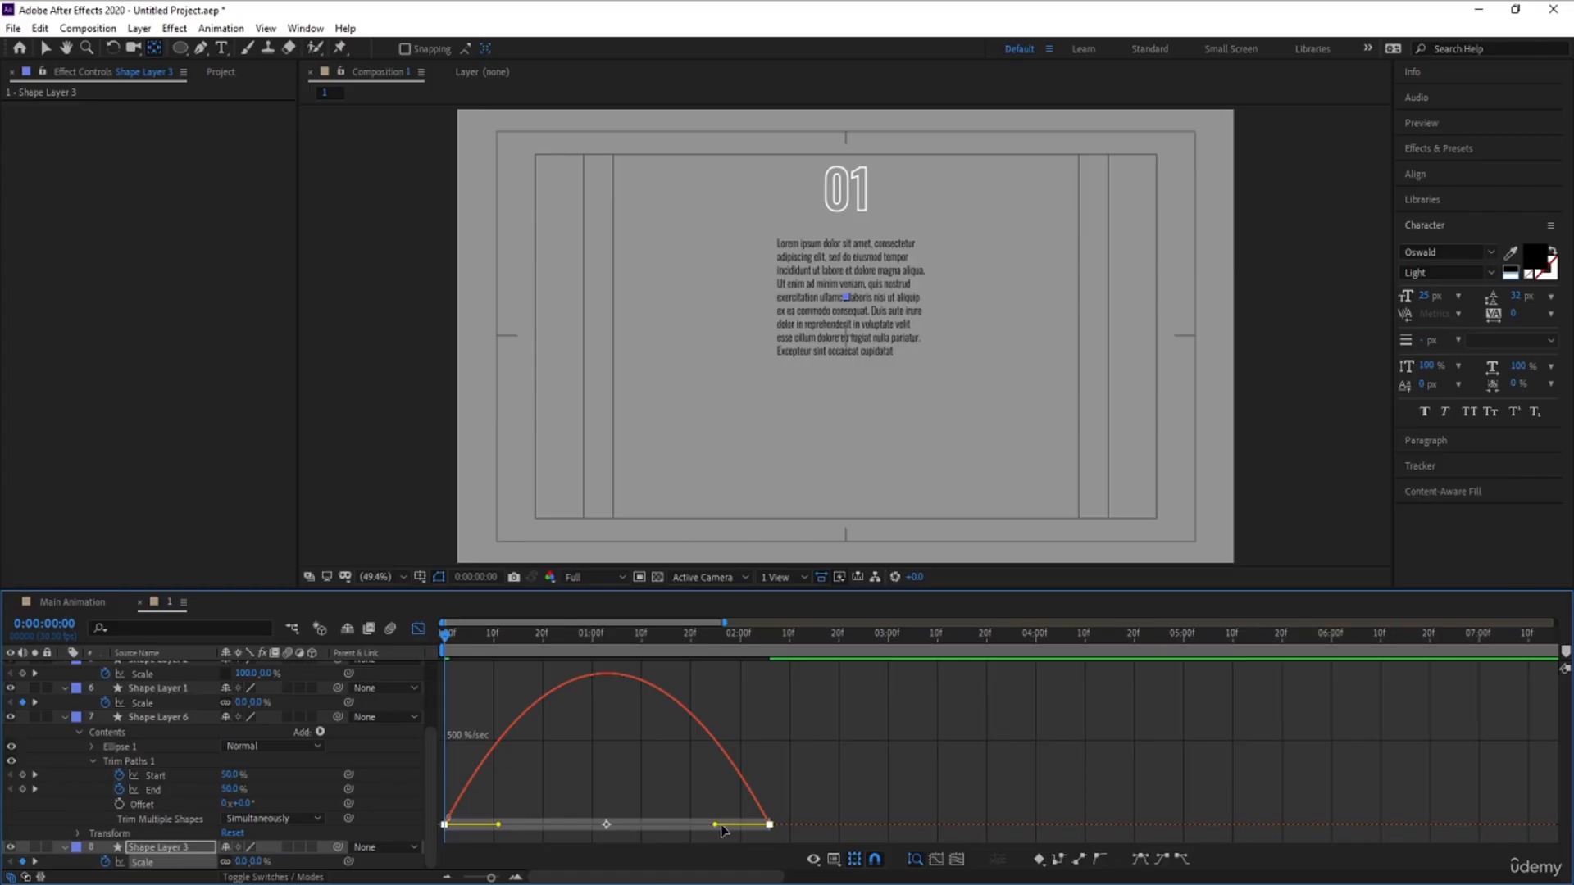
left_click_drag(710, 831, 643, 826)
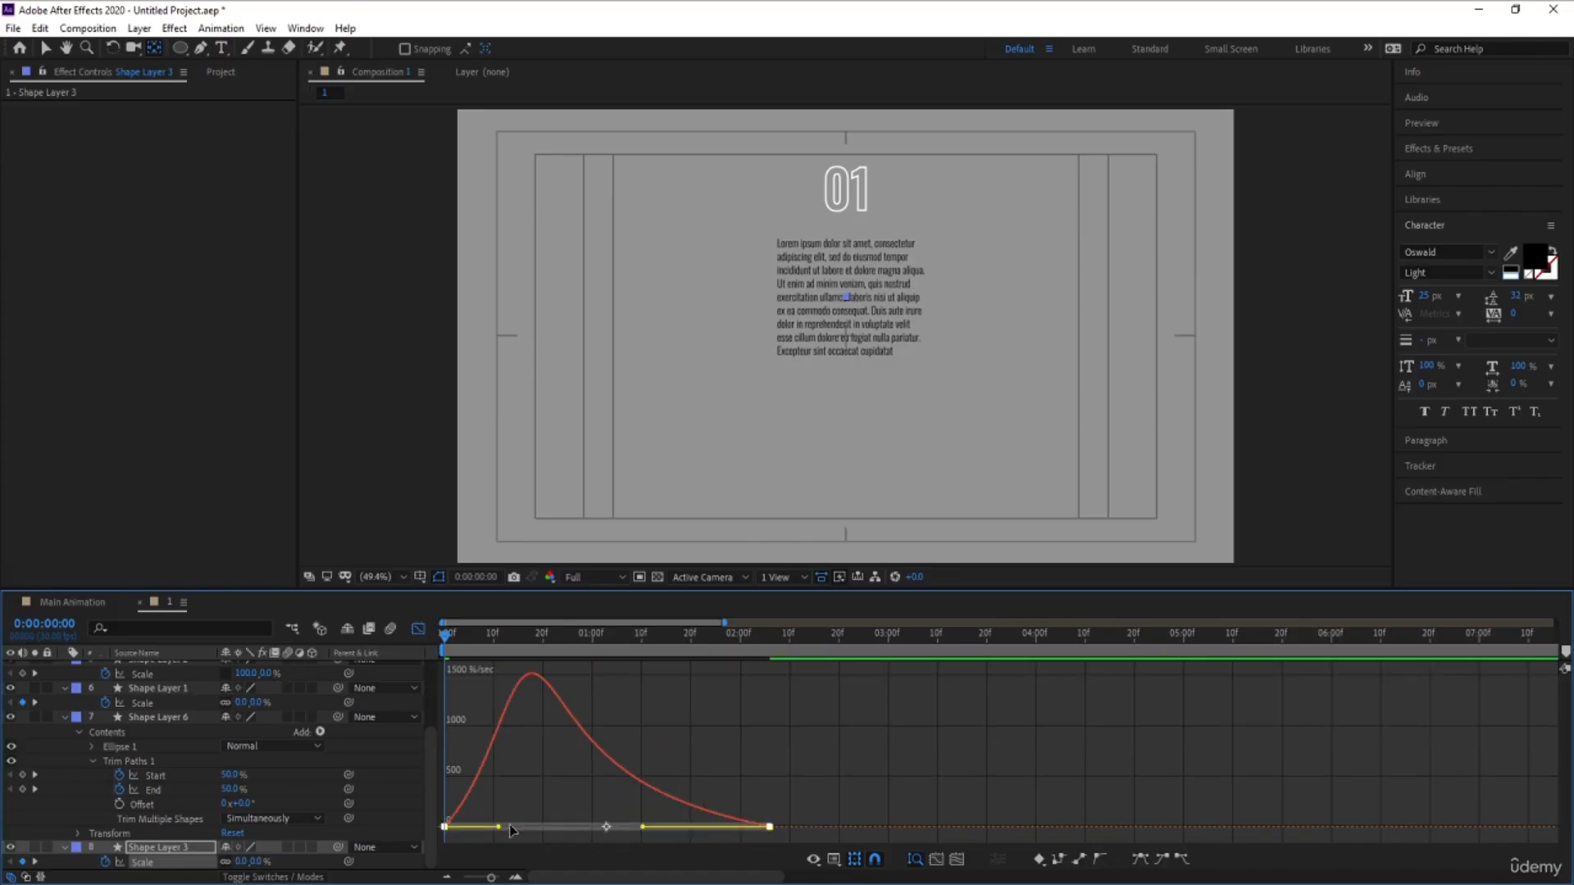
left_click_drag(515, 826, 565, 826)
key("space")
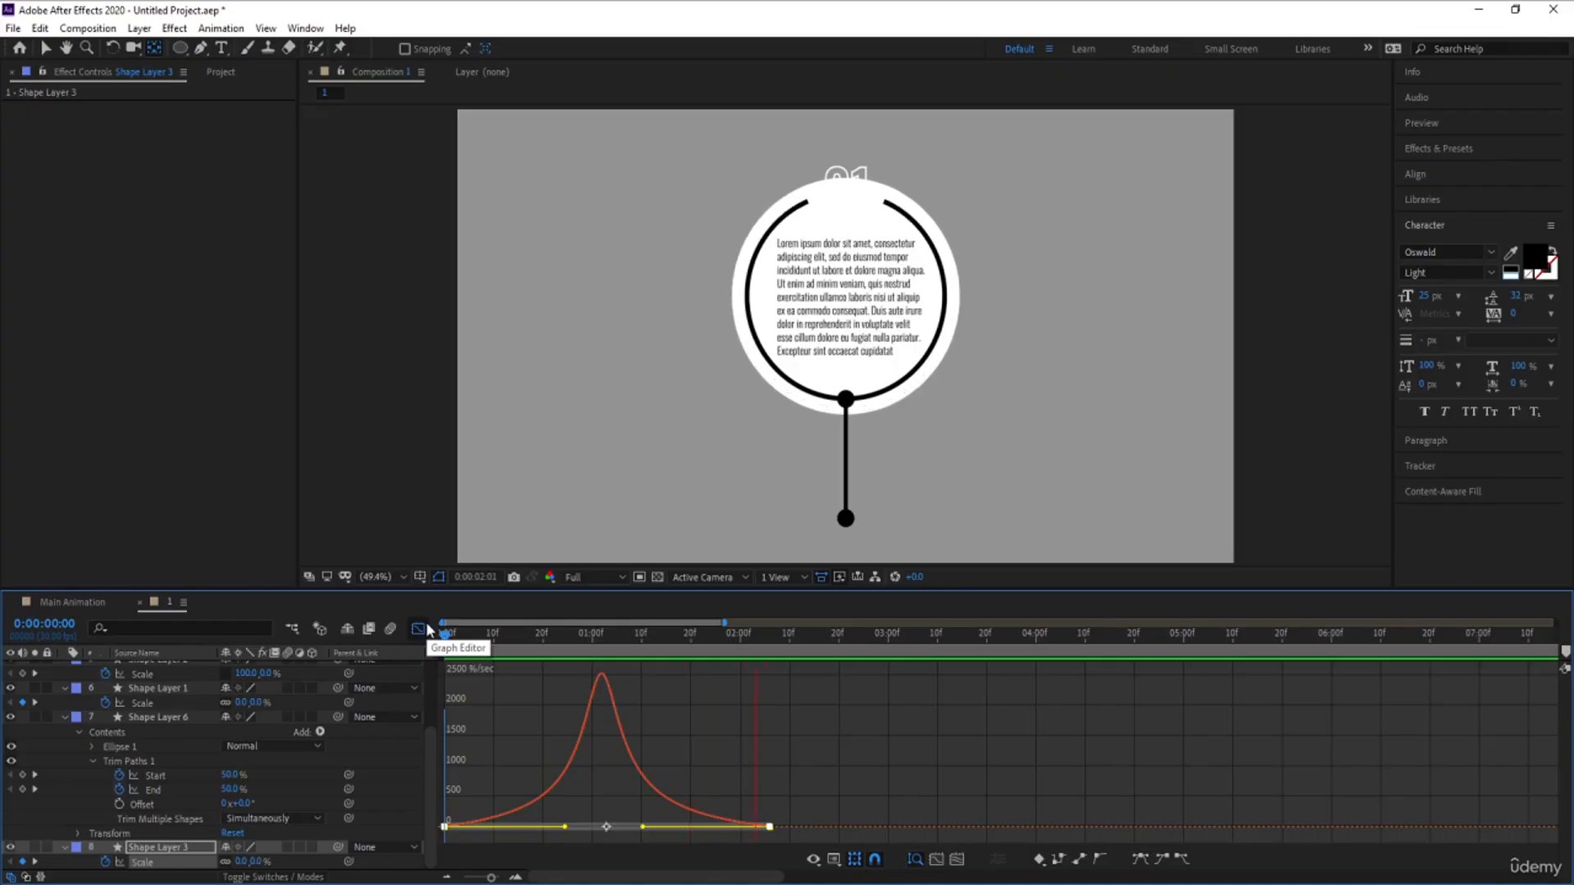
key("space")
key("space")
key("space")
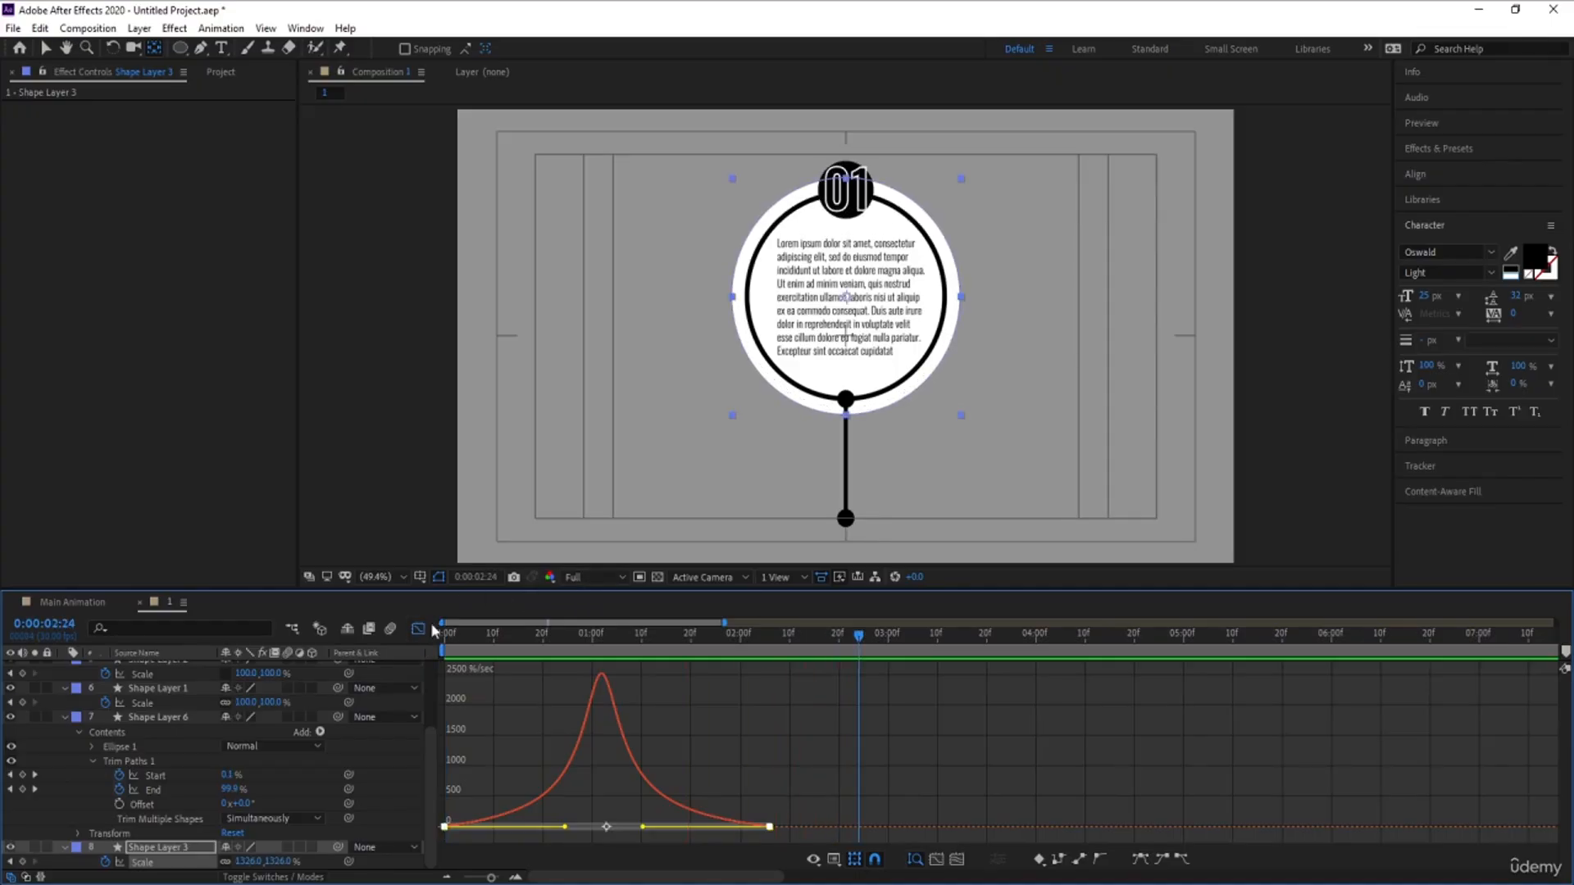
left_click(418, 628)
- Set the current time to 0:00:02:20 and collapse the revealed properties of all layers
left_click_drag(834, 635, 838, 635)
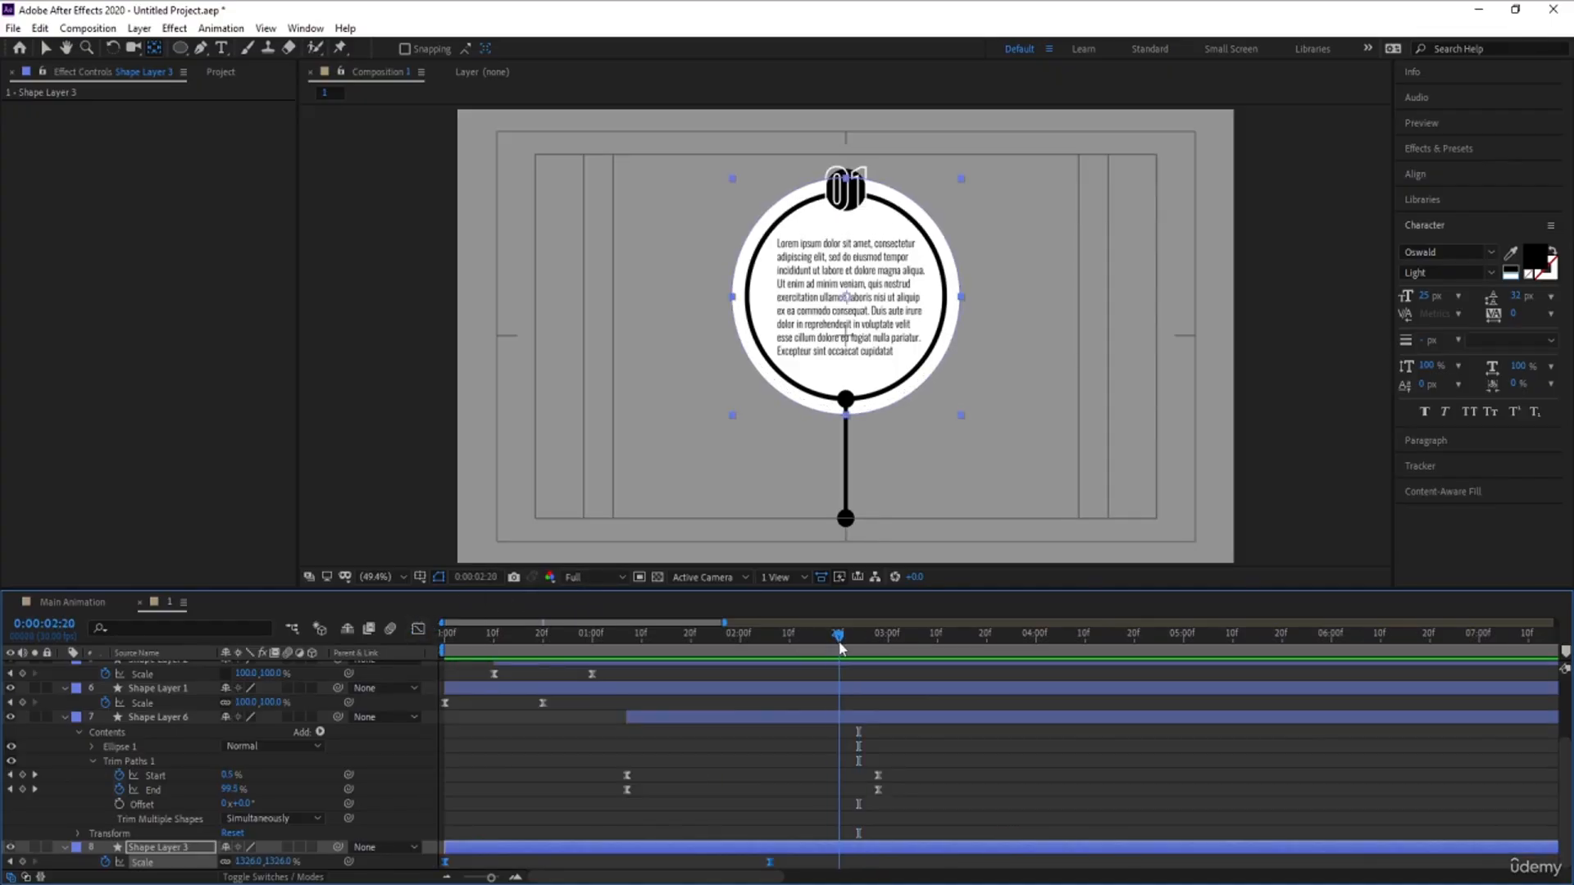
scroll(840, 754, "up", 2)
scroll(711, 740, "up", 2)
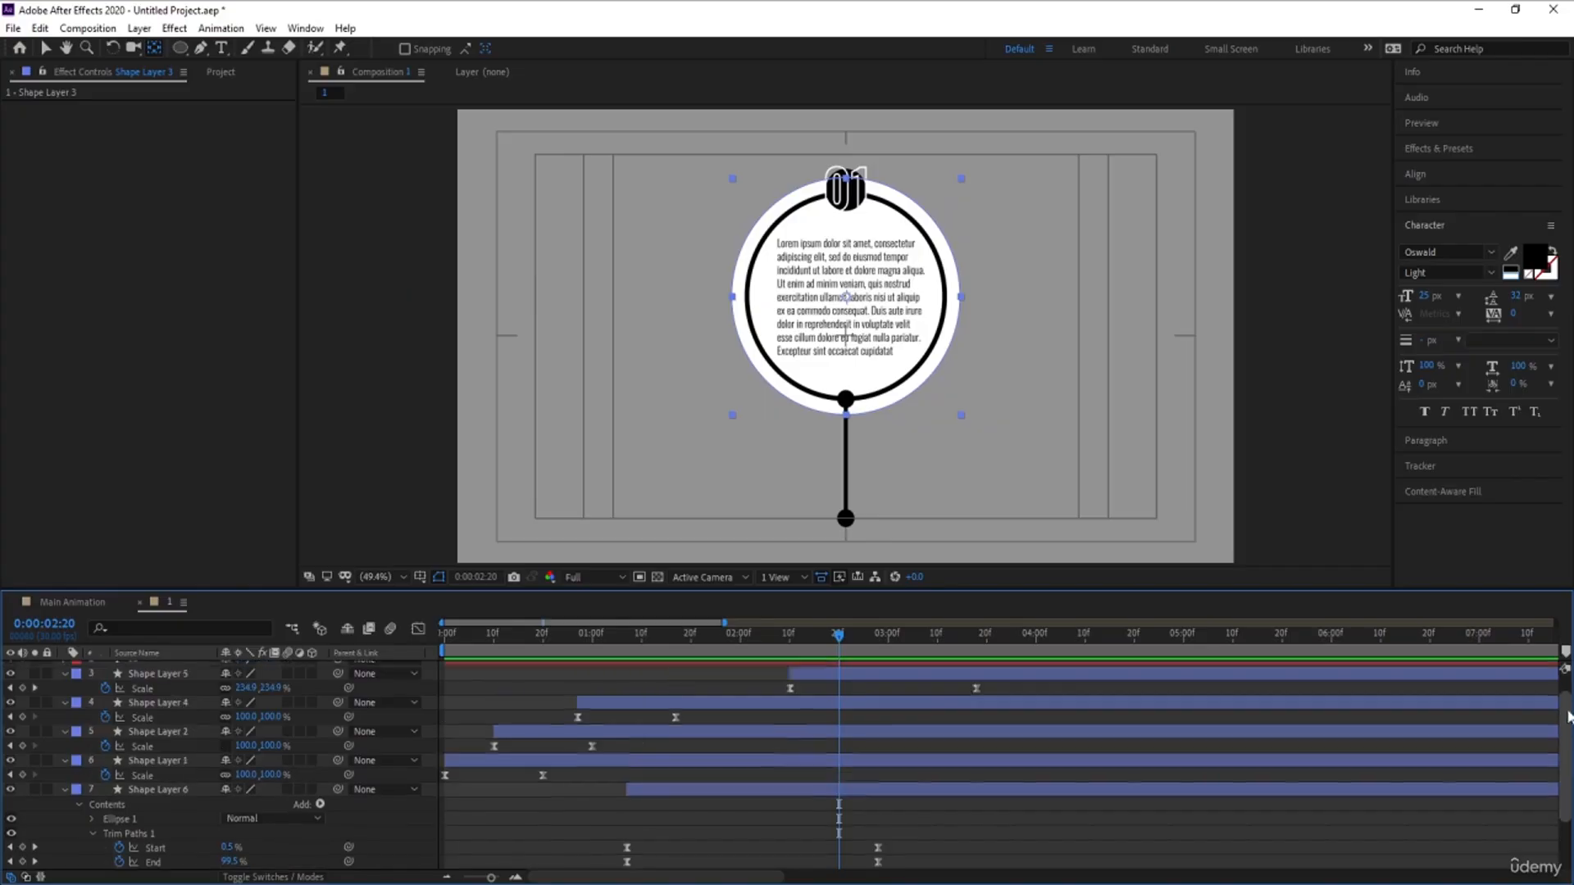
left_click(563, 701)
key("u")
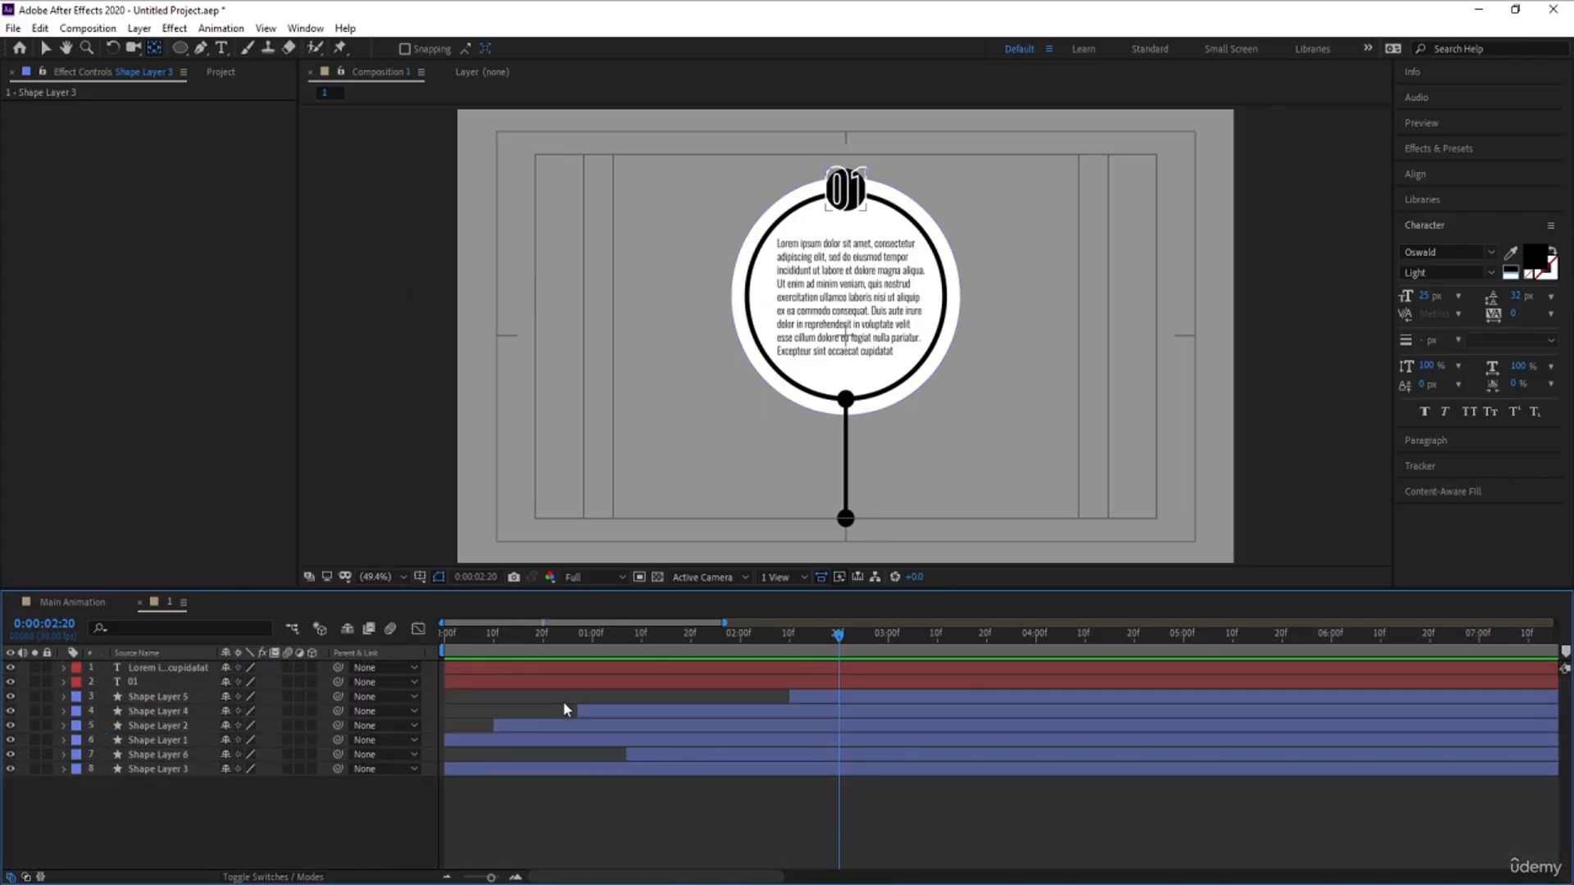
- Trim the 01 text layer's start to 0:00:02:20 and enable Position and Opacity keyframes there
left_click(163, 686)
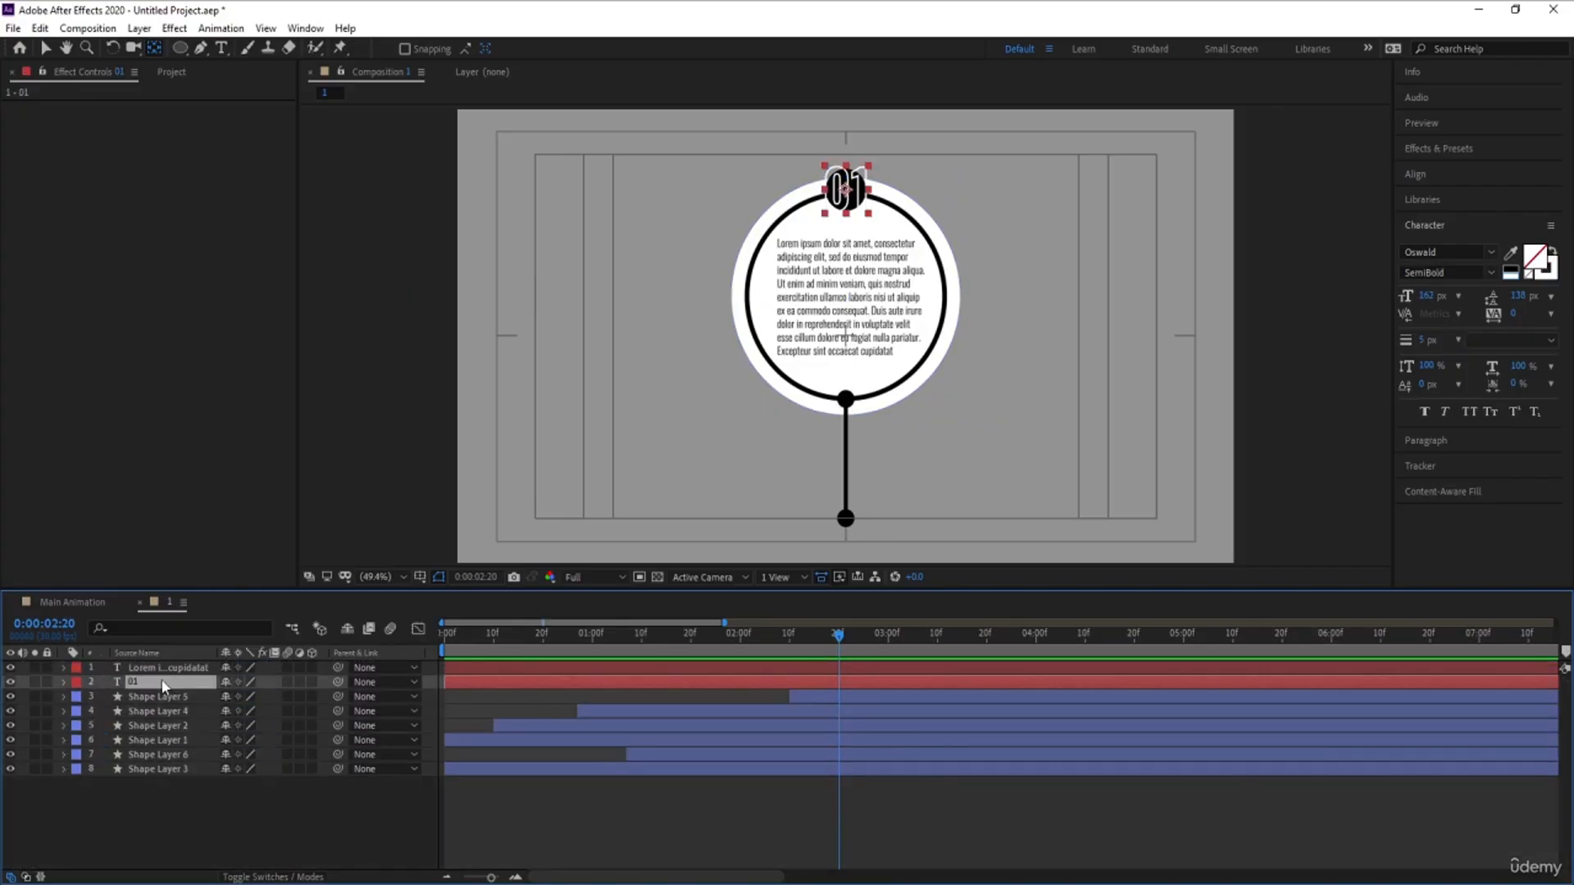
key("alt+bracketleft")
key("p")
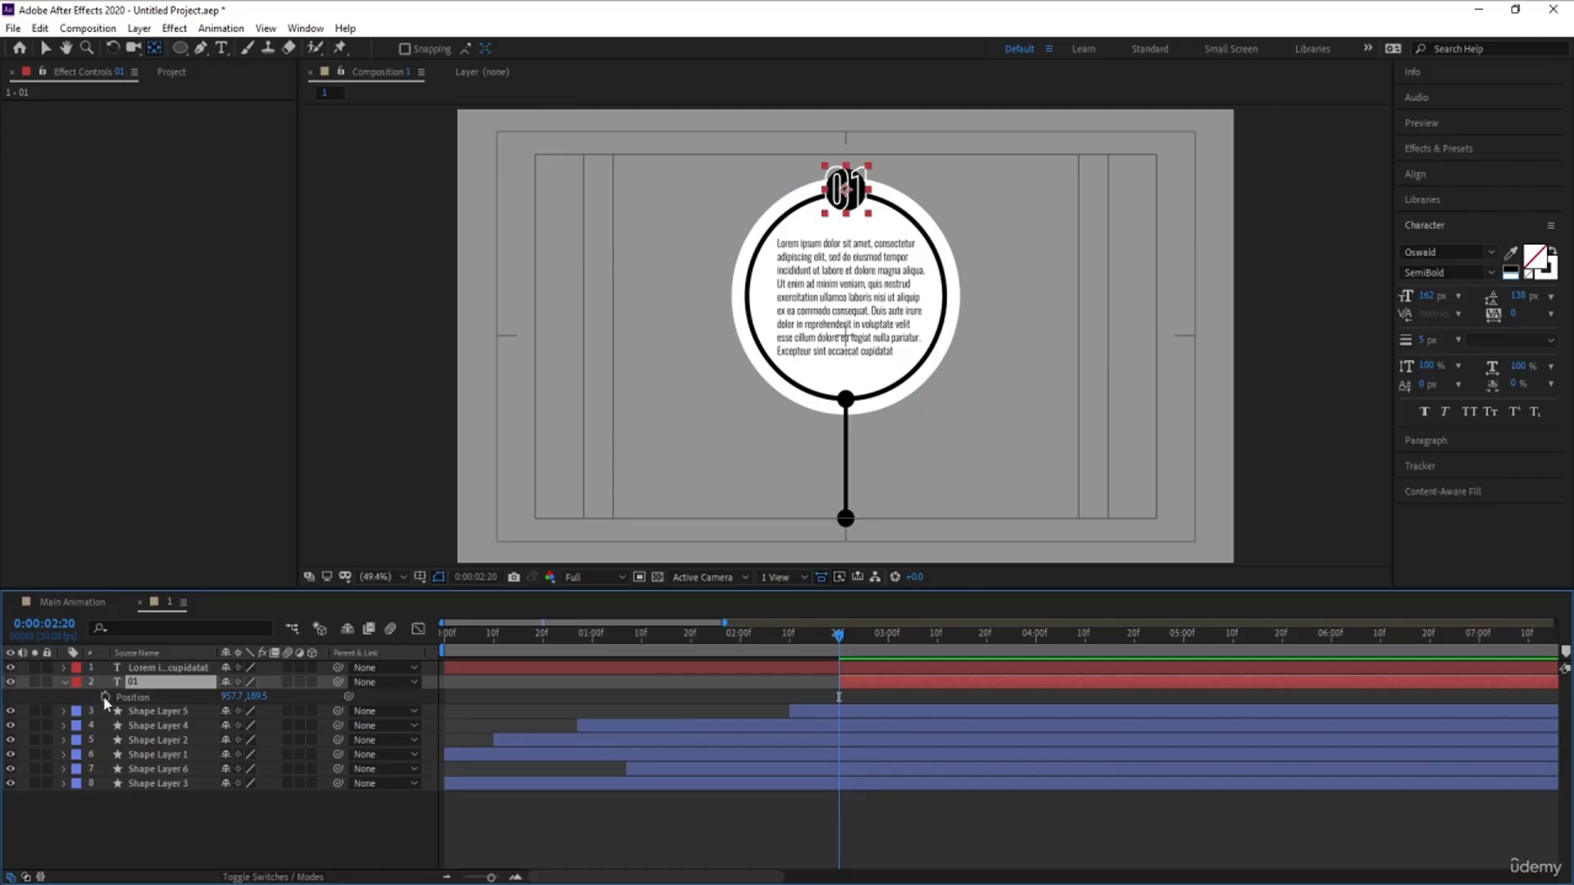
left_click(104, 696)
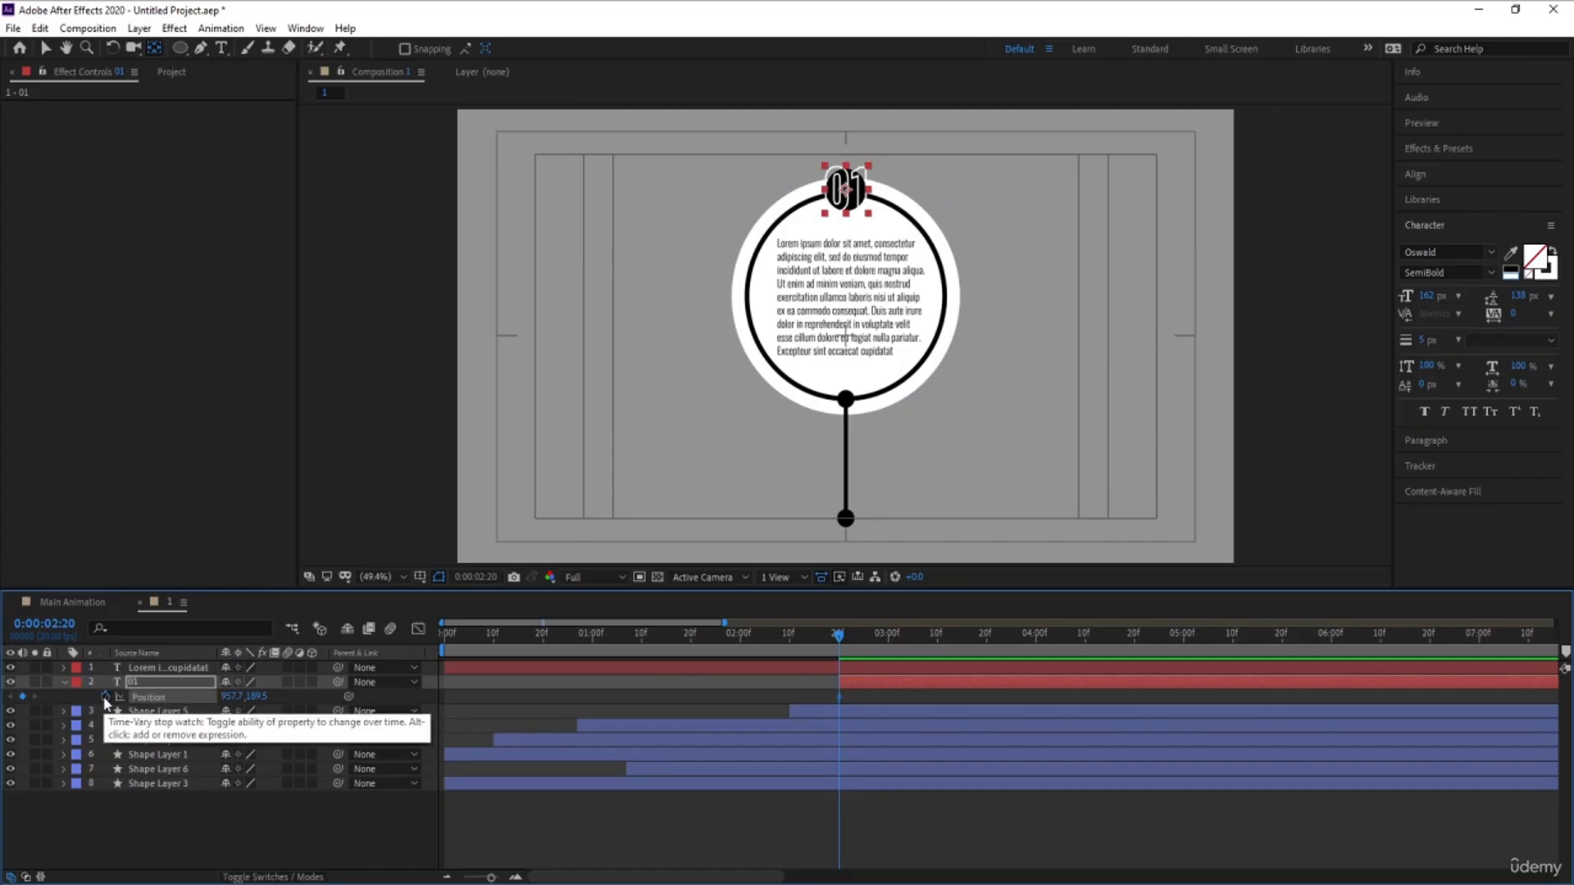
key("t")
left_click(104, 697)
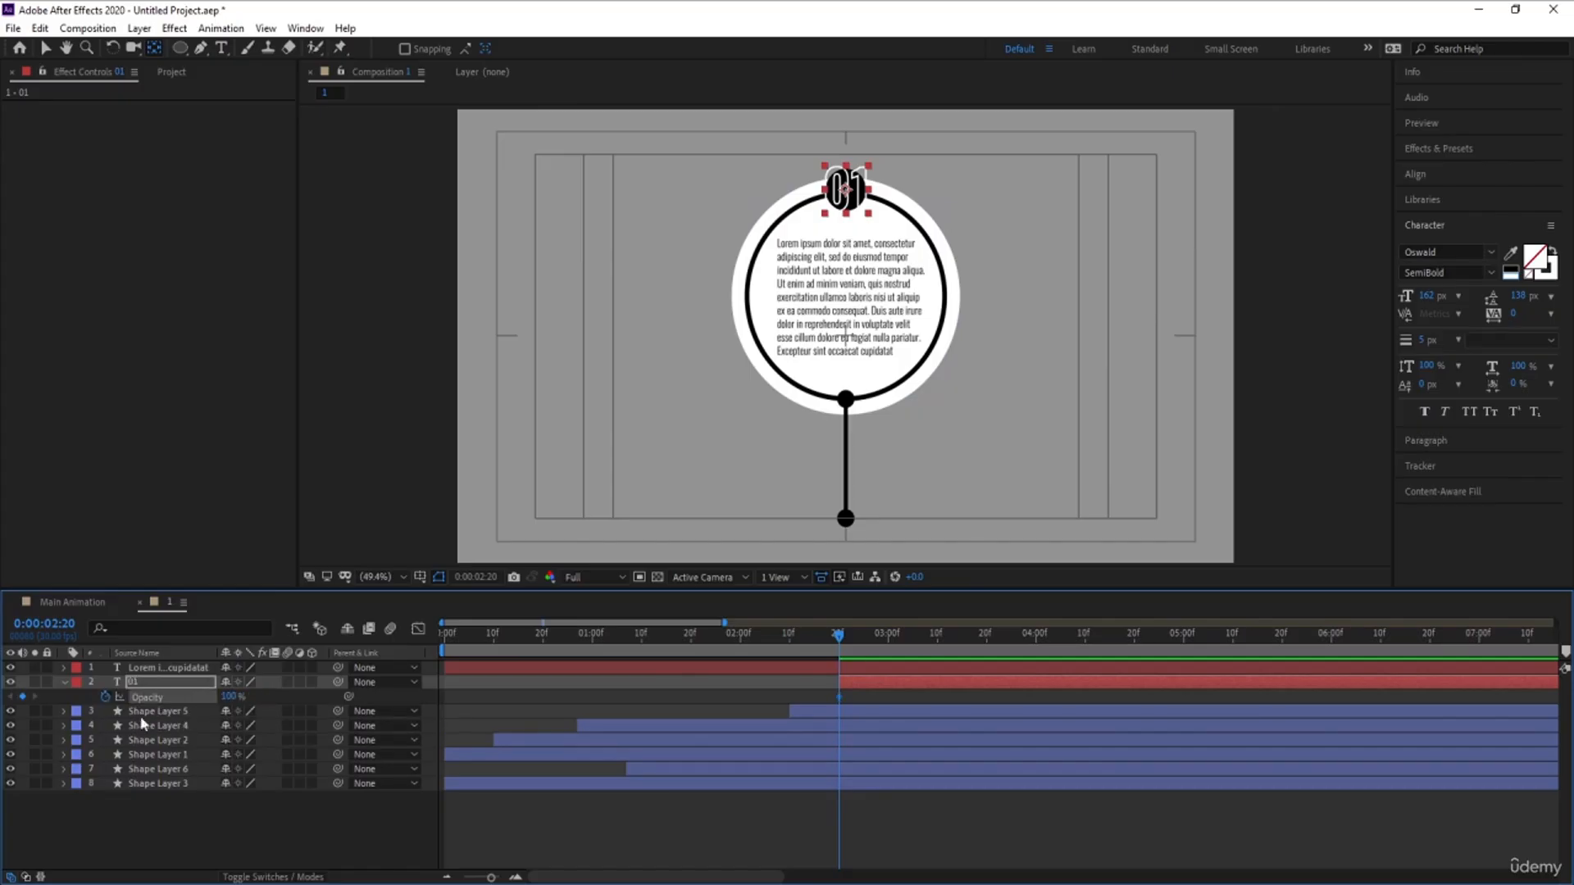
- Add Position and Opacity keyframes with unchanged values to the 01 text layer at 0:00:04:00
key("u")
left_click_drag(926, 633, 1037, 656)
left_click(22, 697)
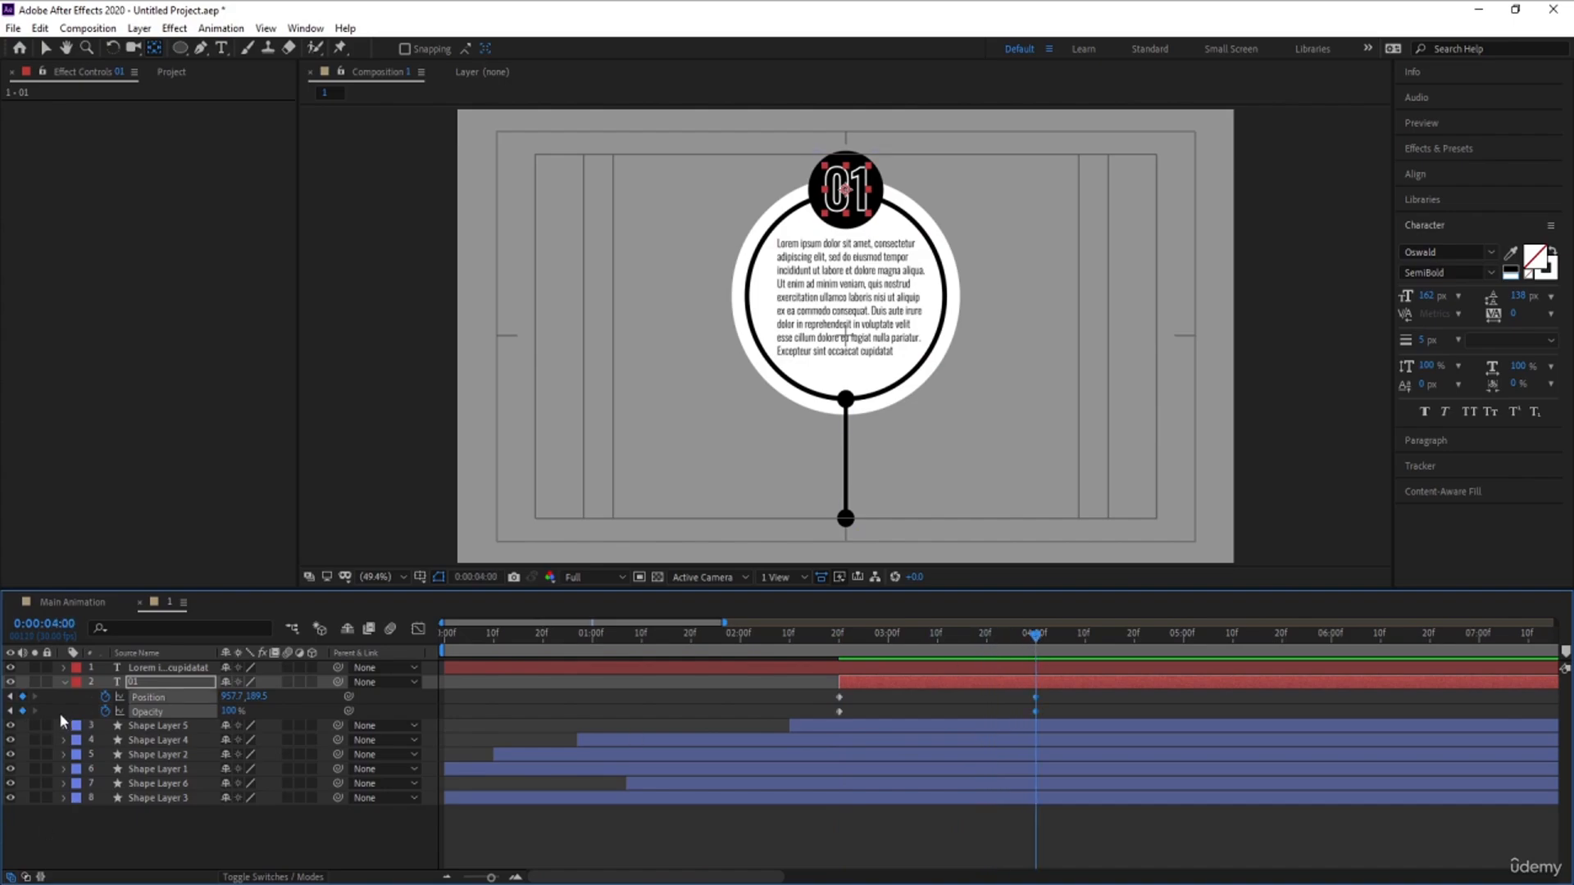
left_click(62, 706)
- At 0:00:02:20, set the 01 text's Y position to 272.5 and Opacity to 0%, and apply Easy Ease to all its keyframes
key("j")
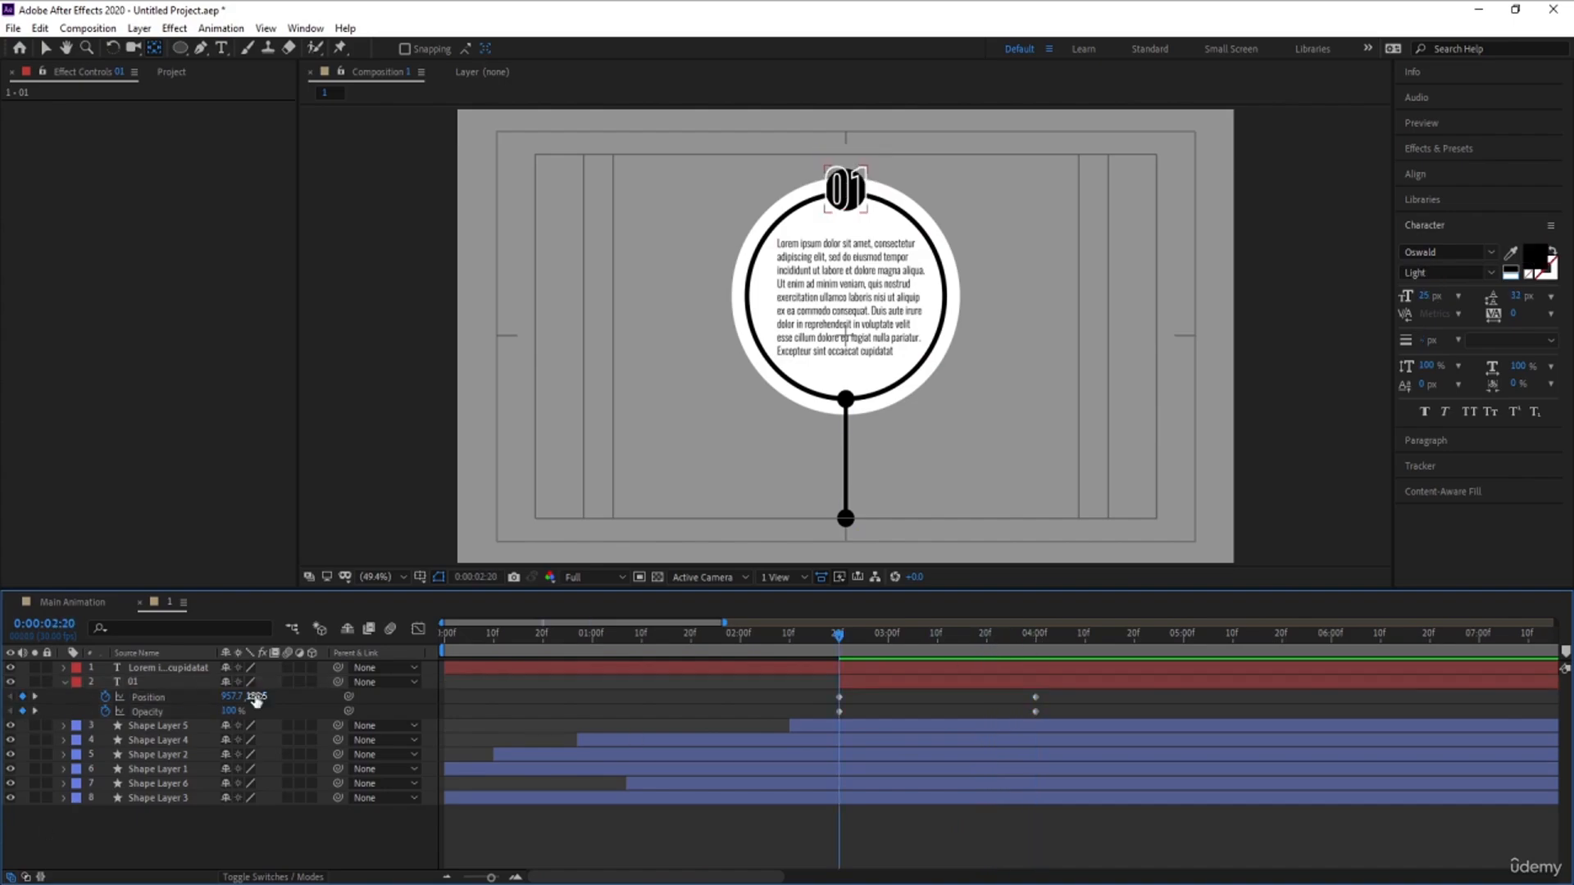
left_click_drag(256, 698, 300, 716)
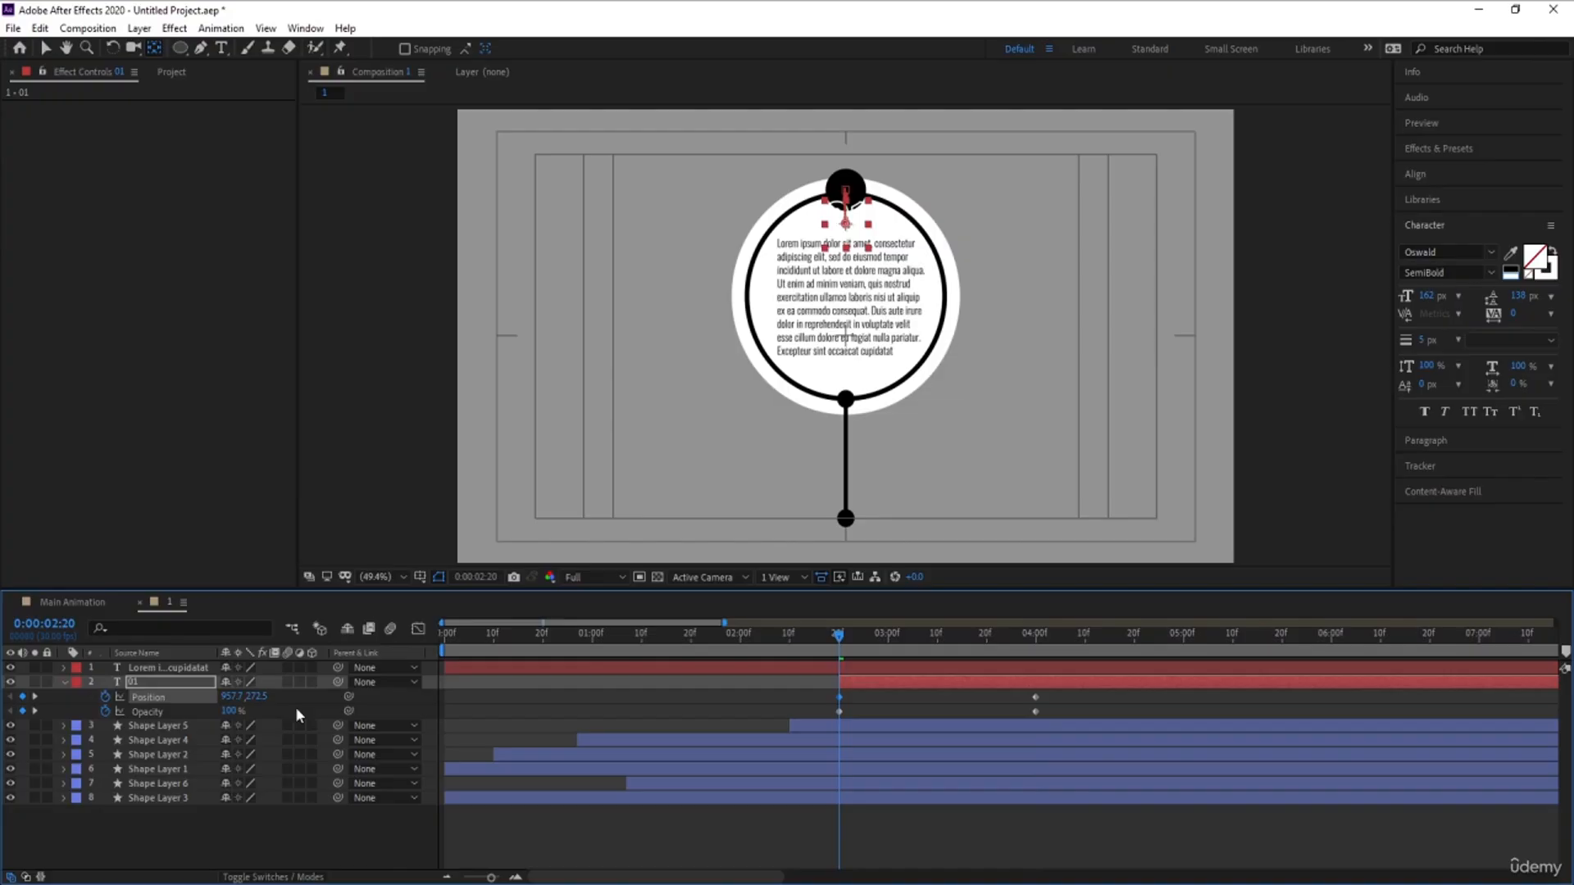
left_click(231, 712)
type("0")
left_click_drag(819, 691, 1074, 741)
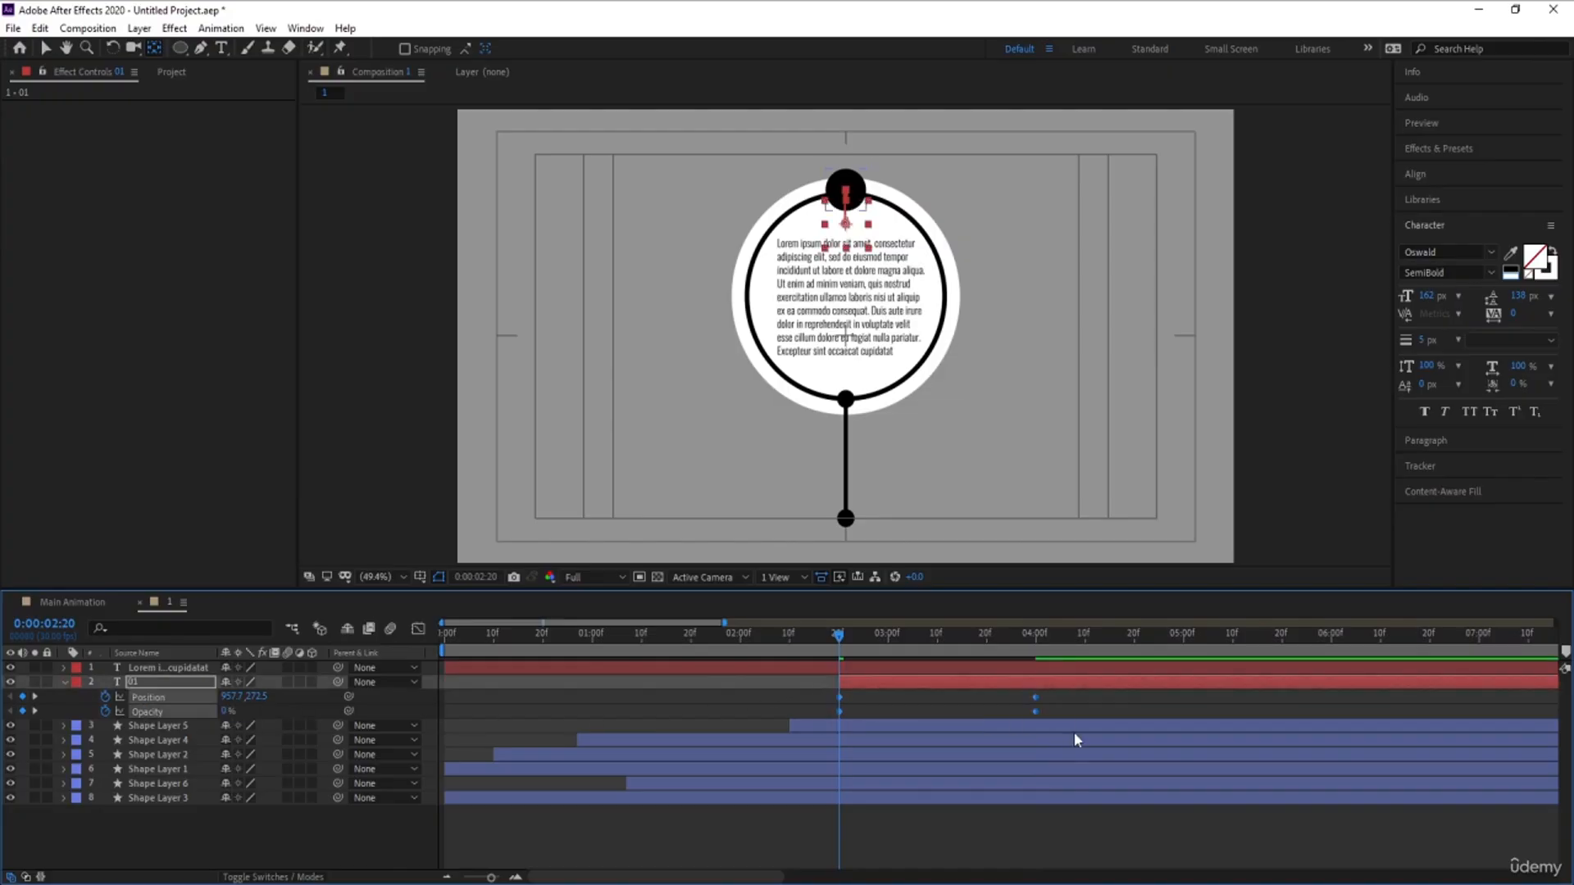
key("F9")
- Trim the Lorem ipsum text layer's start to 0:00:02:20 and add a Position text animator offset to 0, 79
left_click(168, 669)
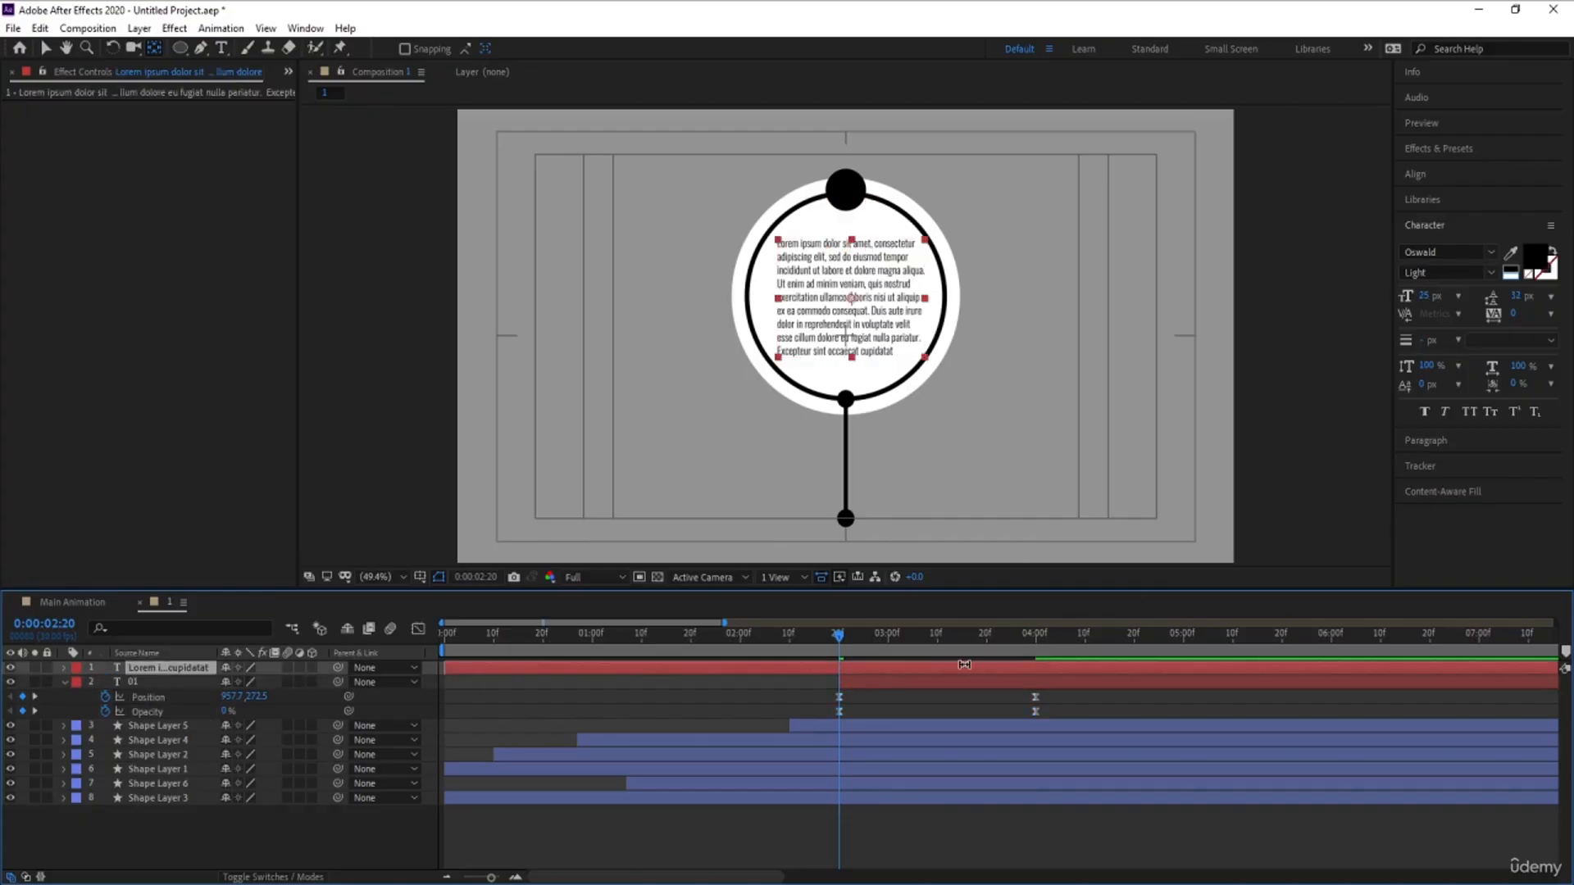
key("alt+bracketleft")
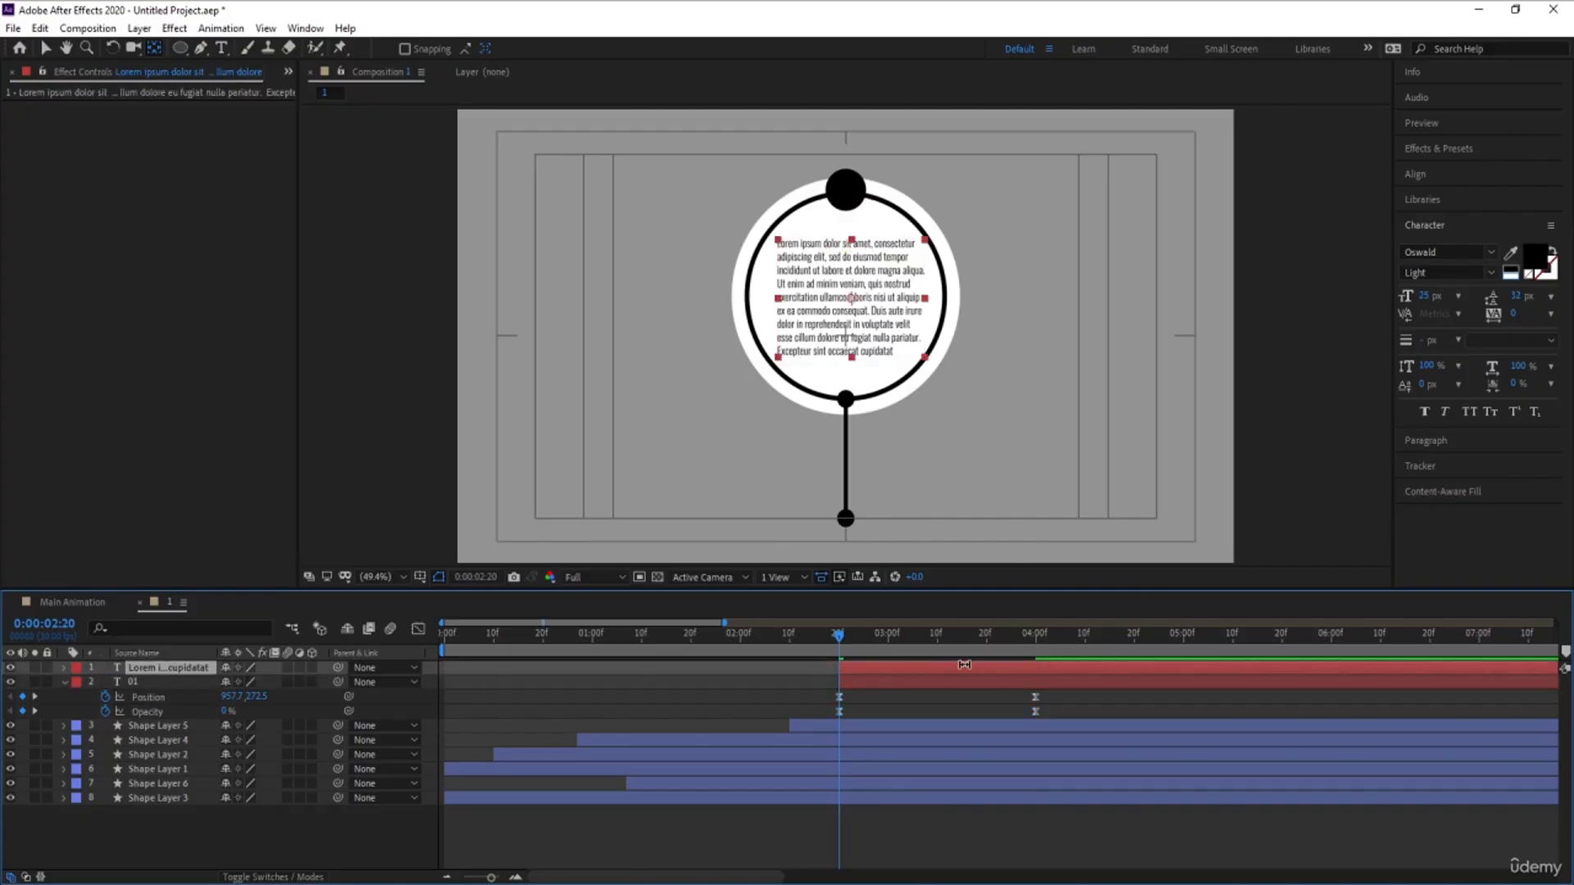
left_click(64, 668)
left_click(320, 683)
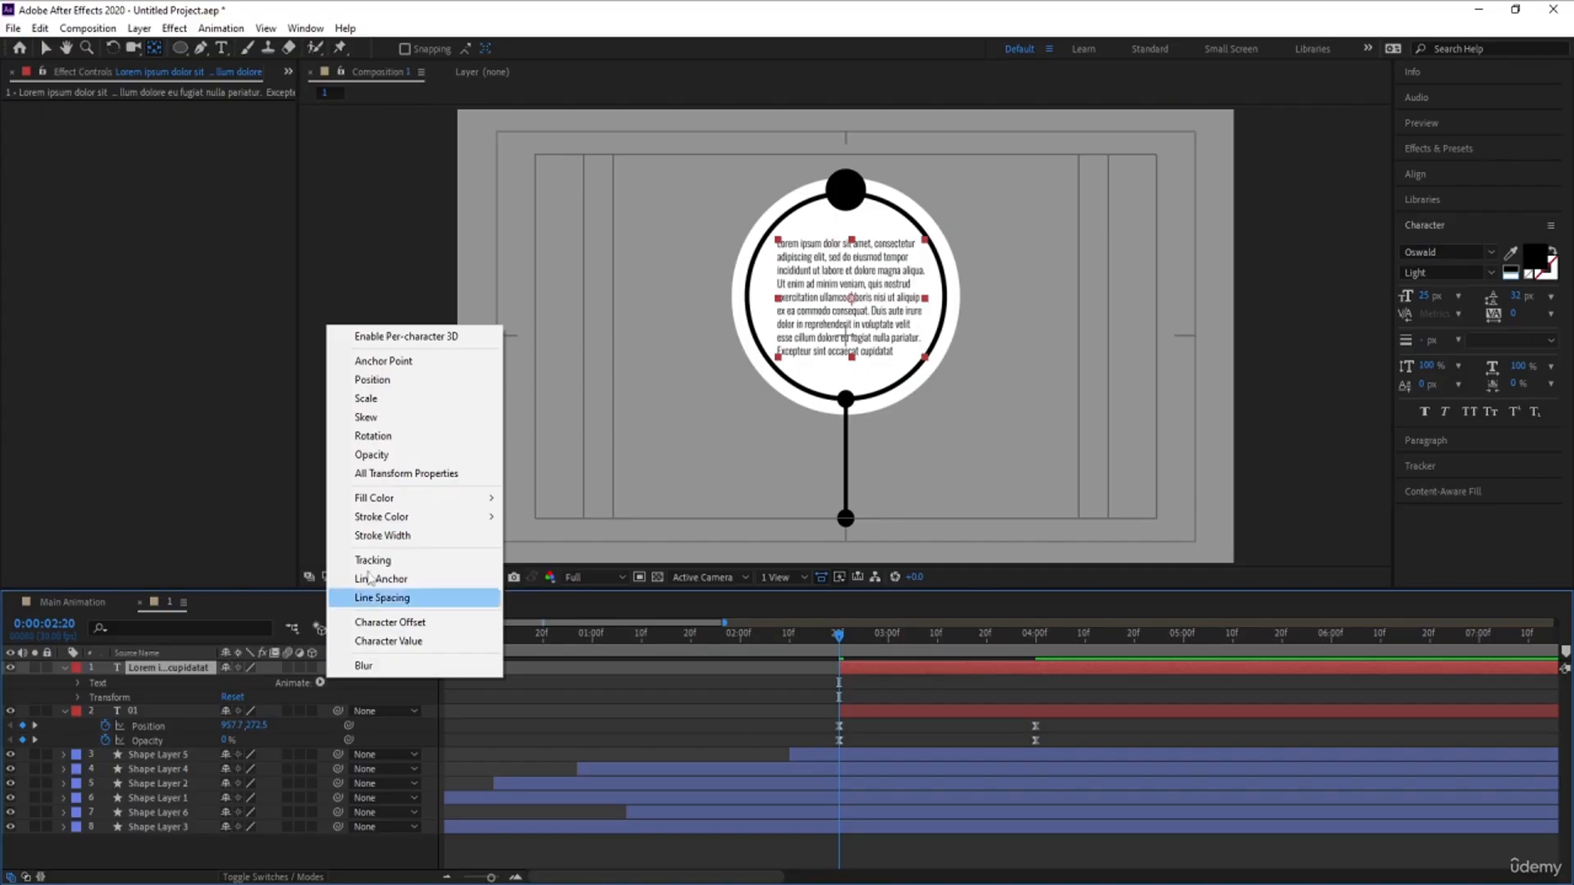
left_click(373, 379)
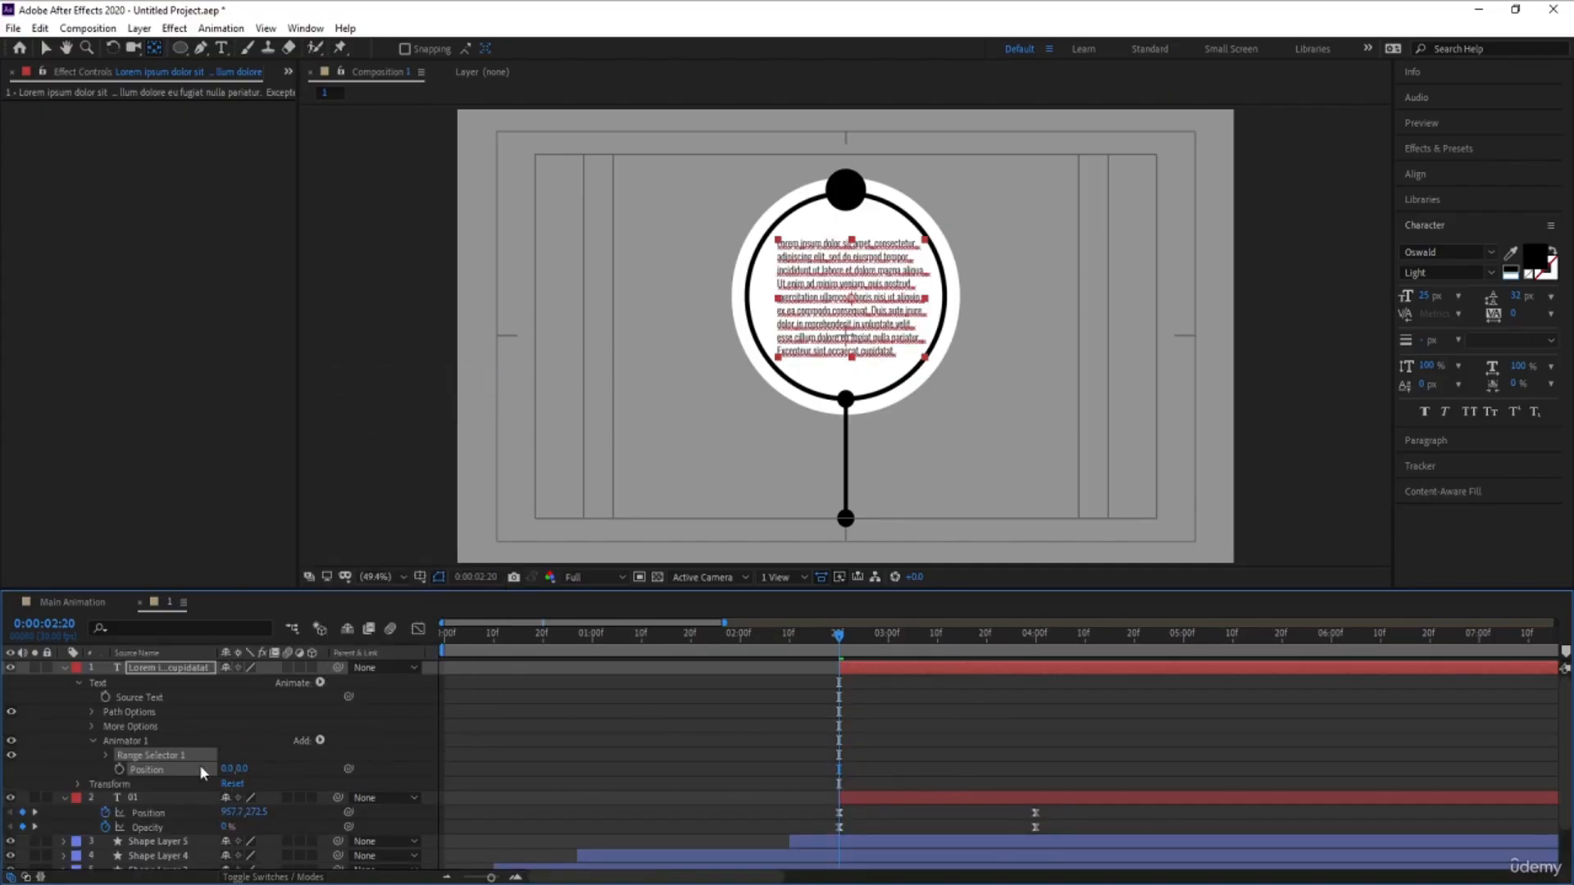
left_click_drag(243, 769, 305, 775)
- Keyframe Range Selector 1's Start from 0% at 0:00:02:20 to 100% at 0:00:04:00 and preview the text animation
left_click(105, 755)
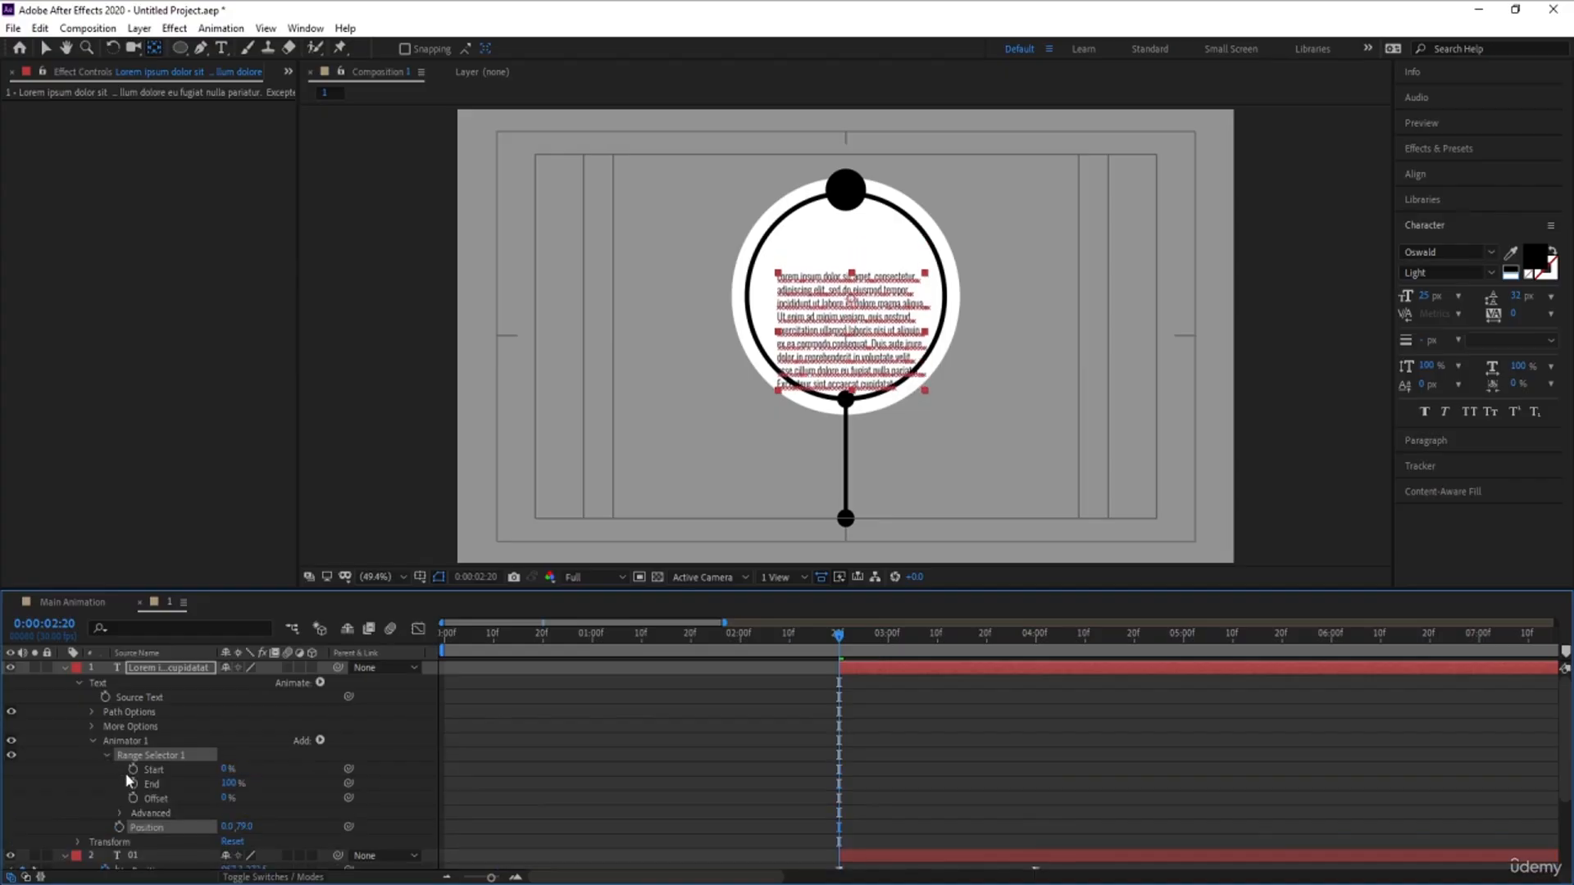
left_click(132, 769)
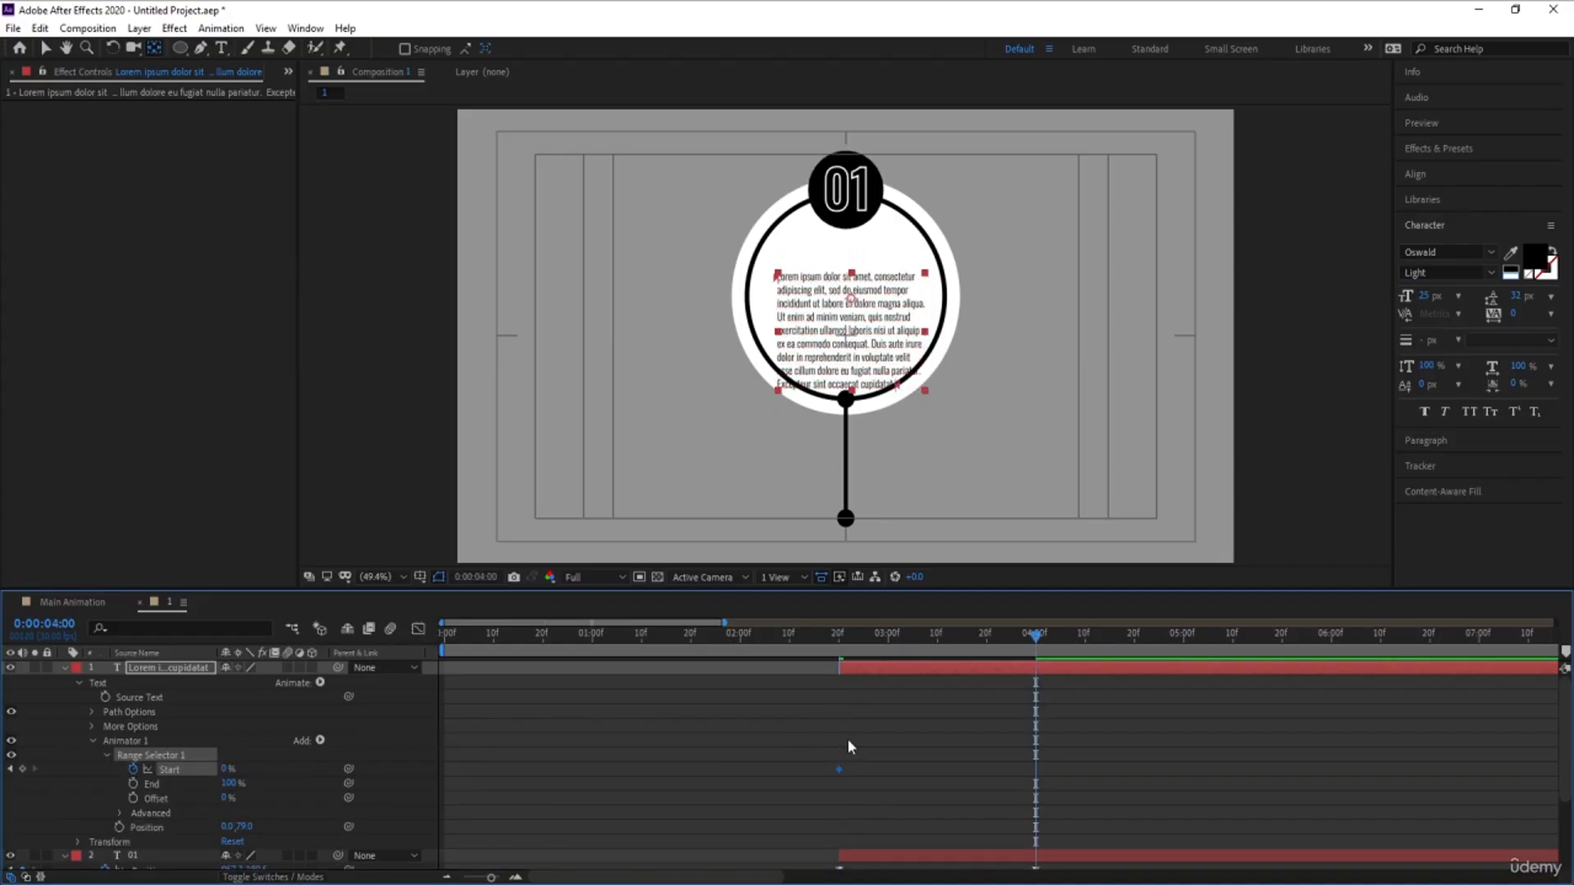
left_click(225, 768)
type("100")
key("Return")
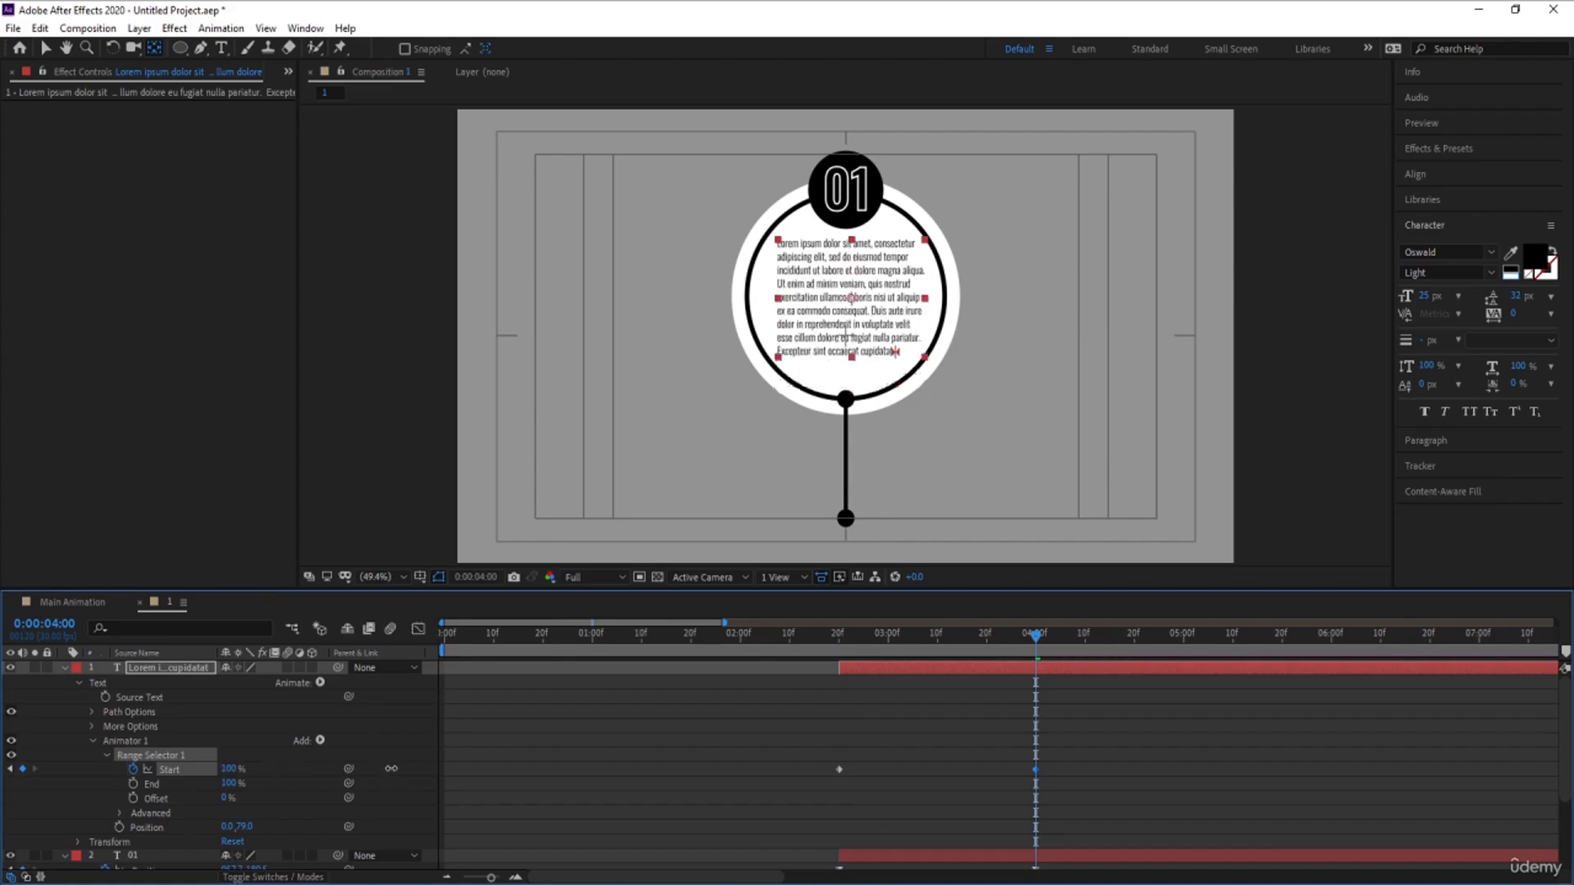
key("space")
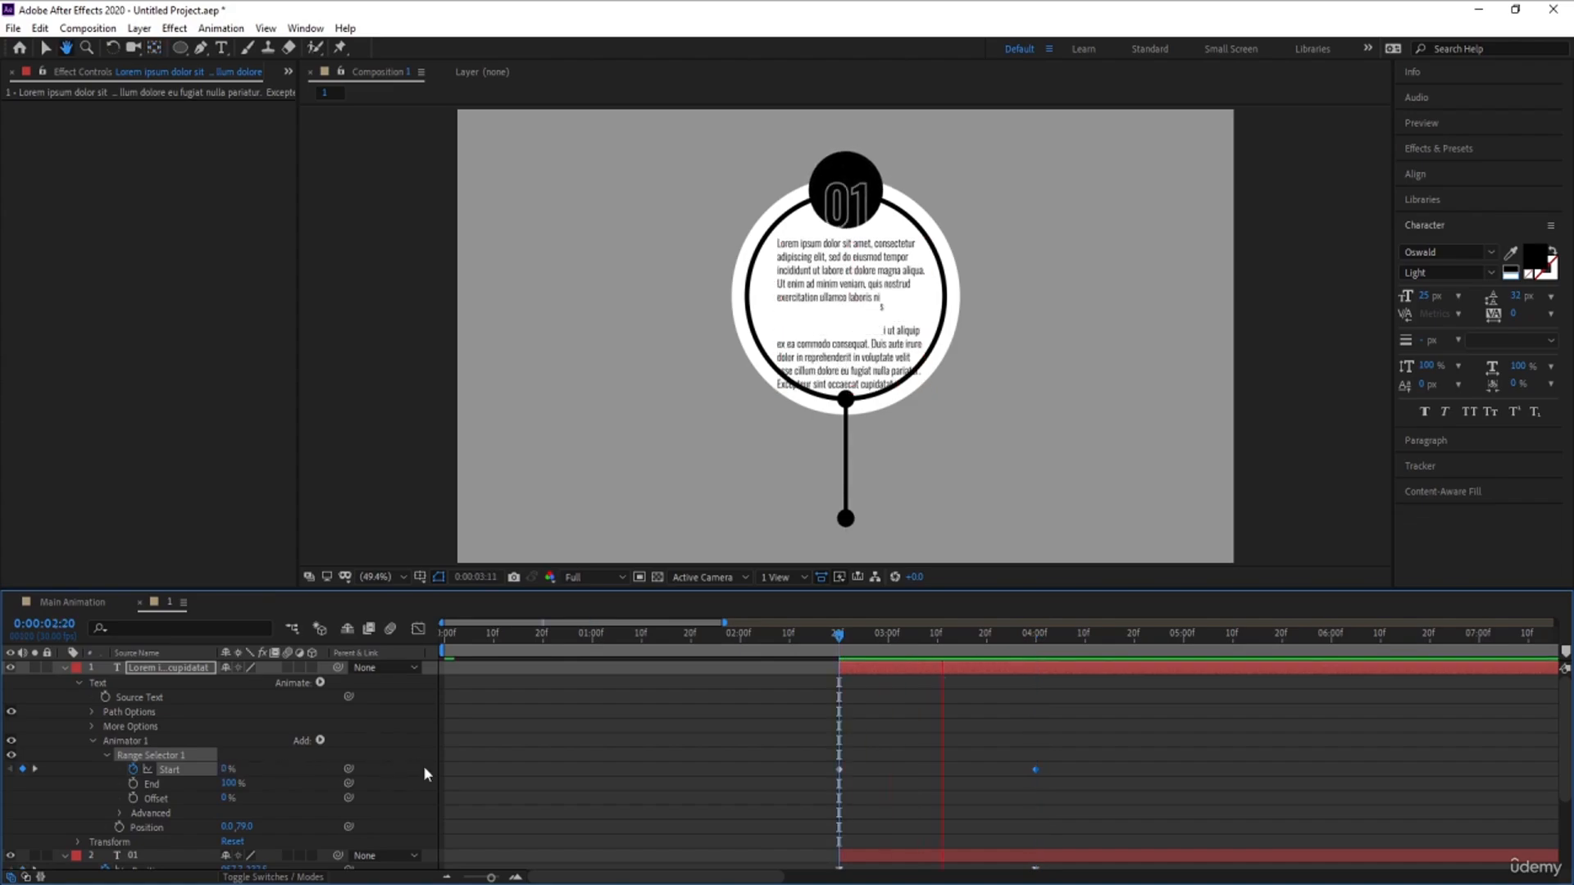
key("space")
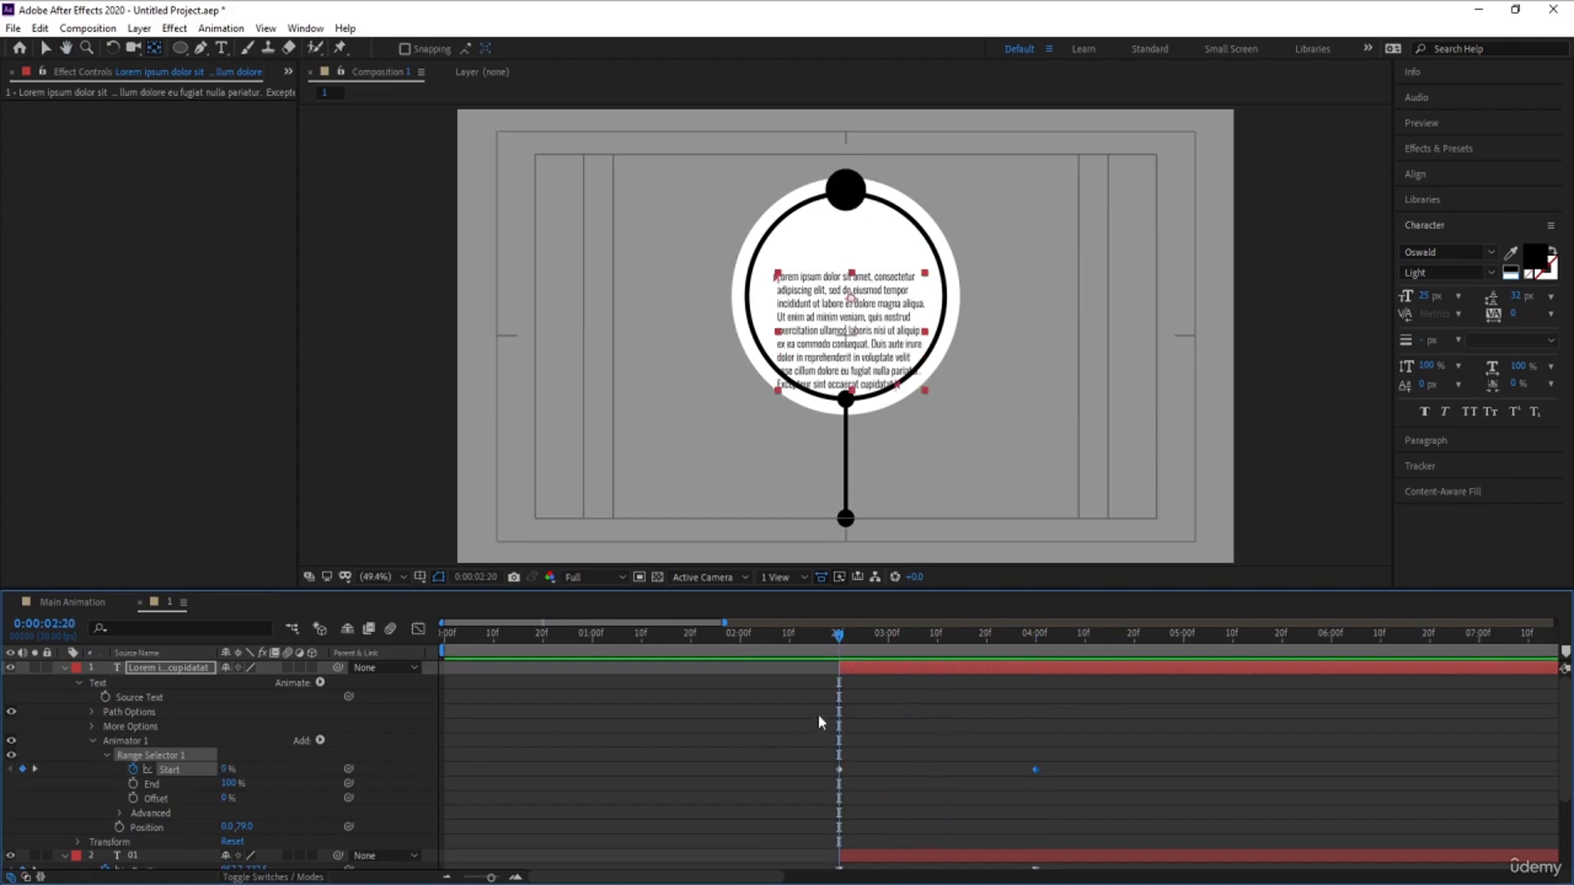
- Set Range Selector 1's advanced Based On option to Lines and preview the text animation
left_click(115, 806)
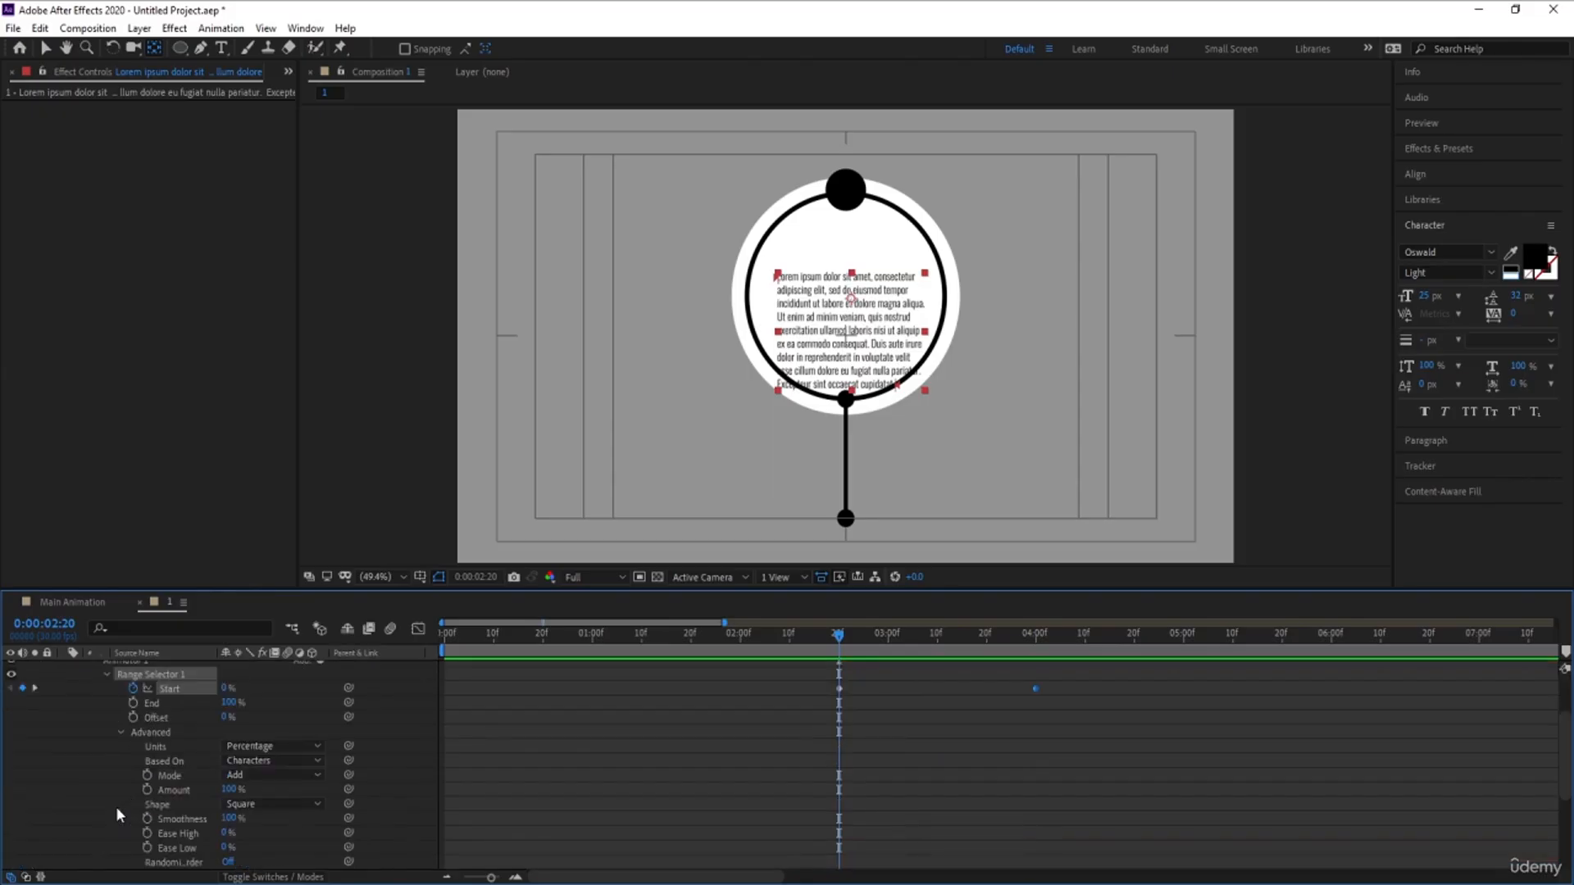
left_click(271, 761)
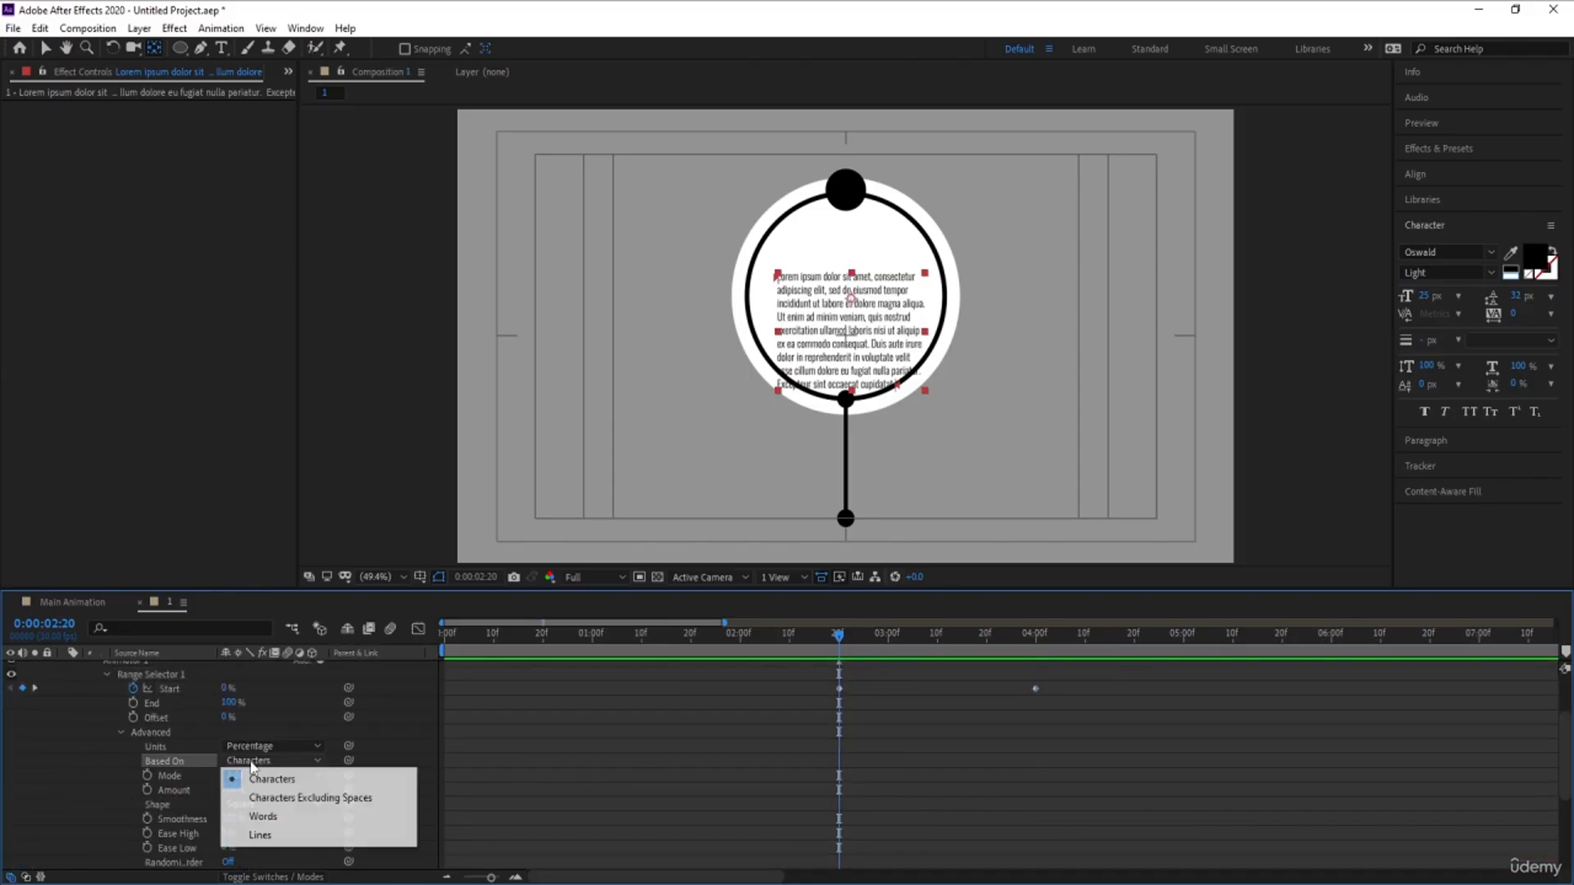
left_click(260, 835)
key("space")
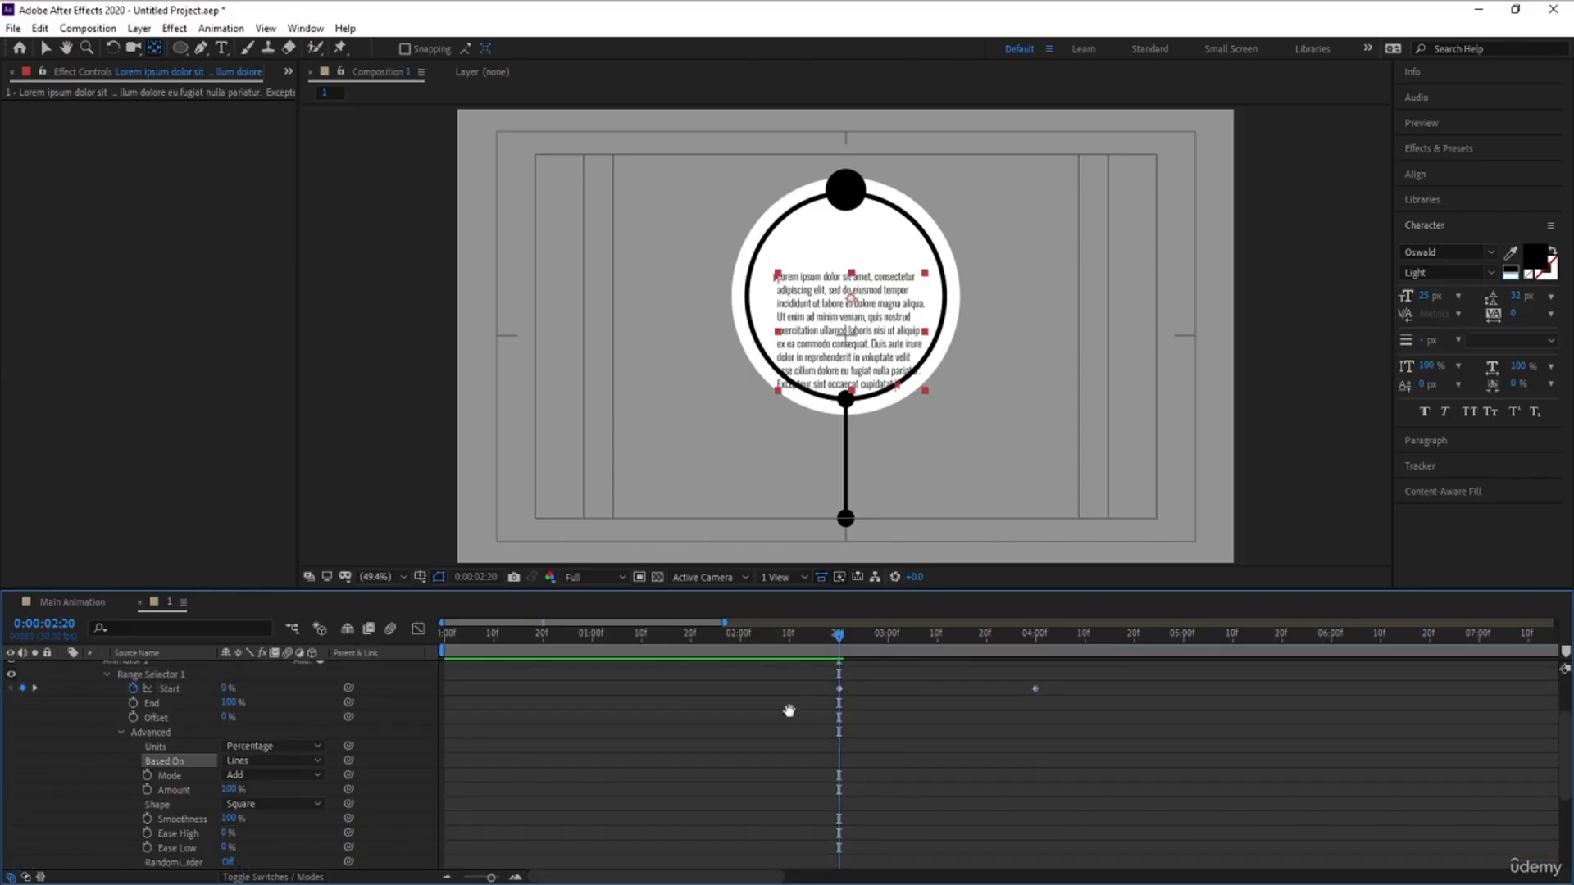
- Add an Opacity property set to 0% to the Lorem ipsum text's Animator 1 and preview the line-by-line fade
key("space")
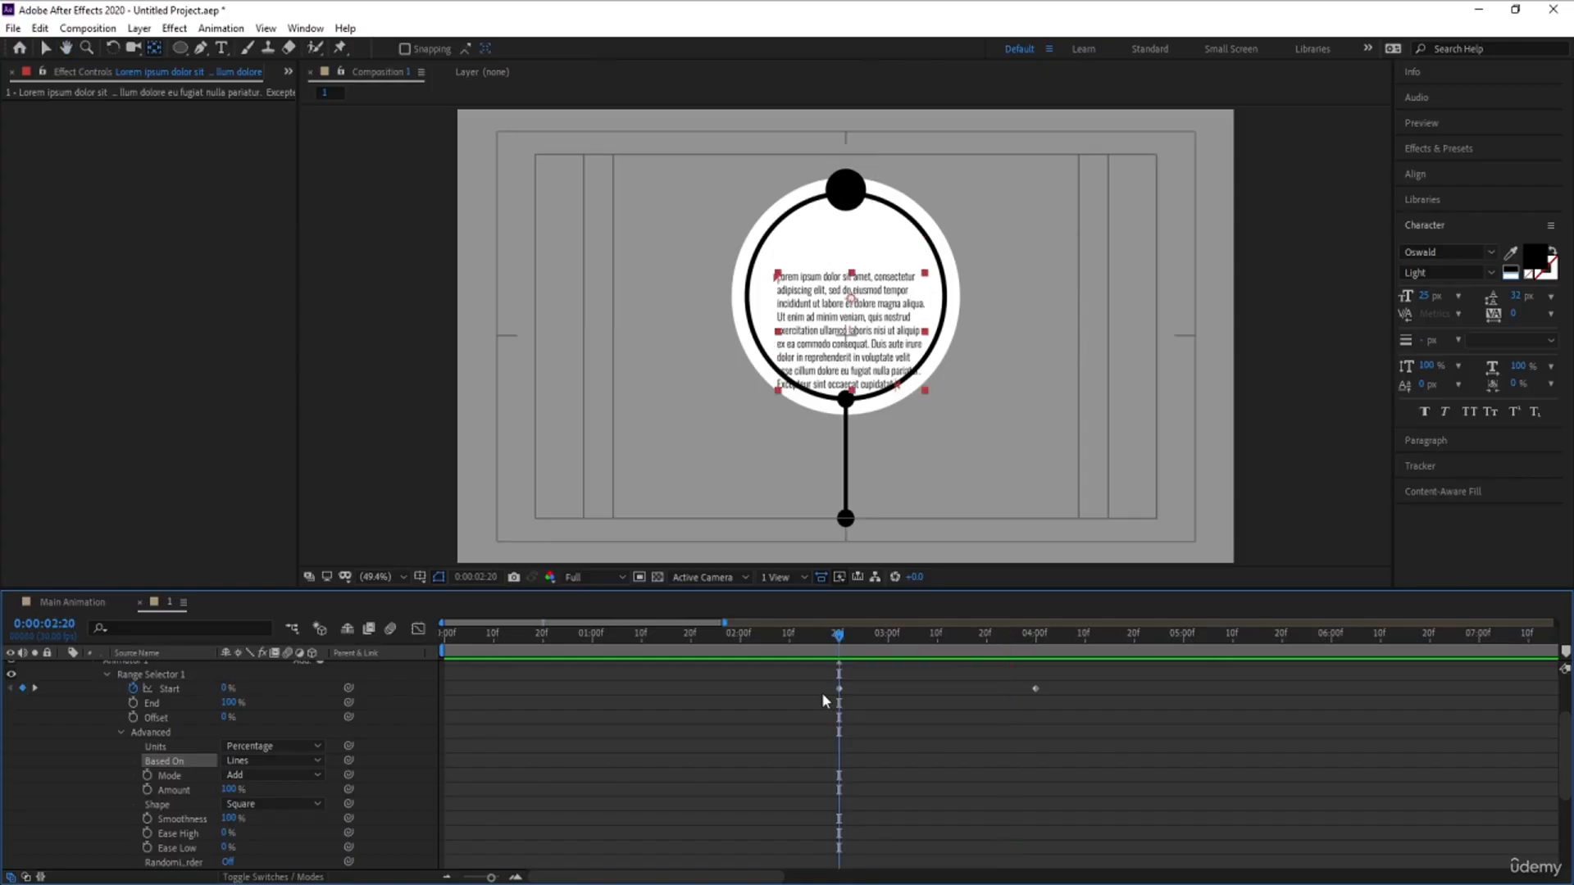
scroll(179, 735, "down", 1)
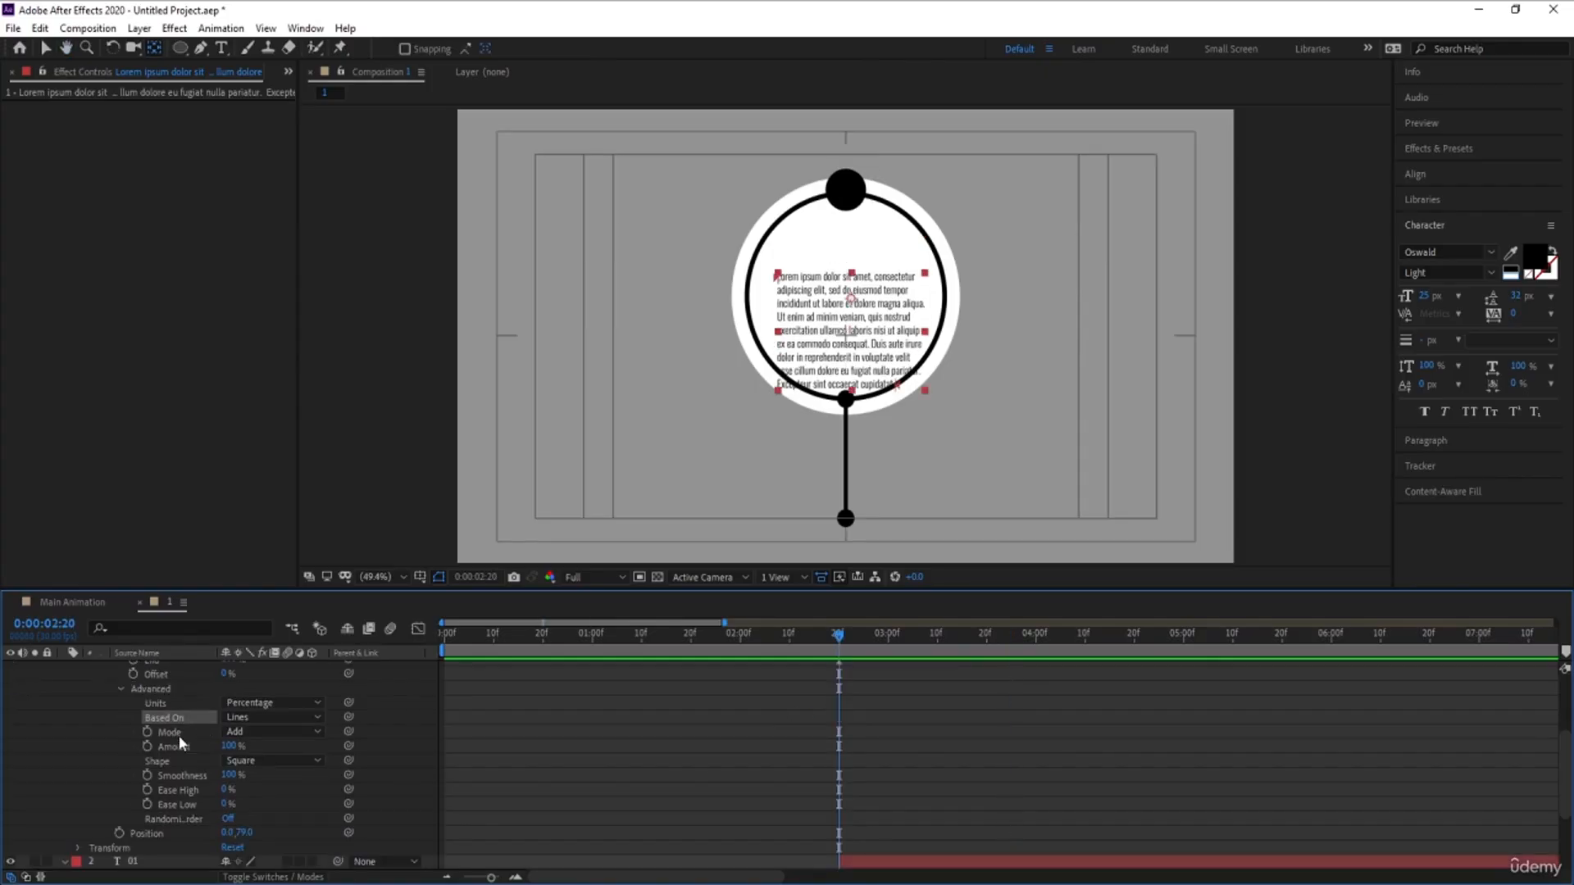
scroll(410, 737, "up", 1)
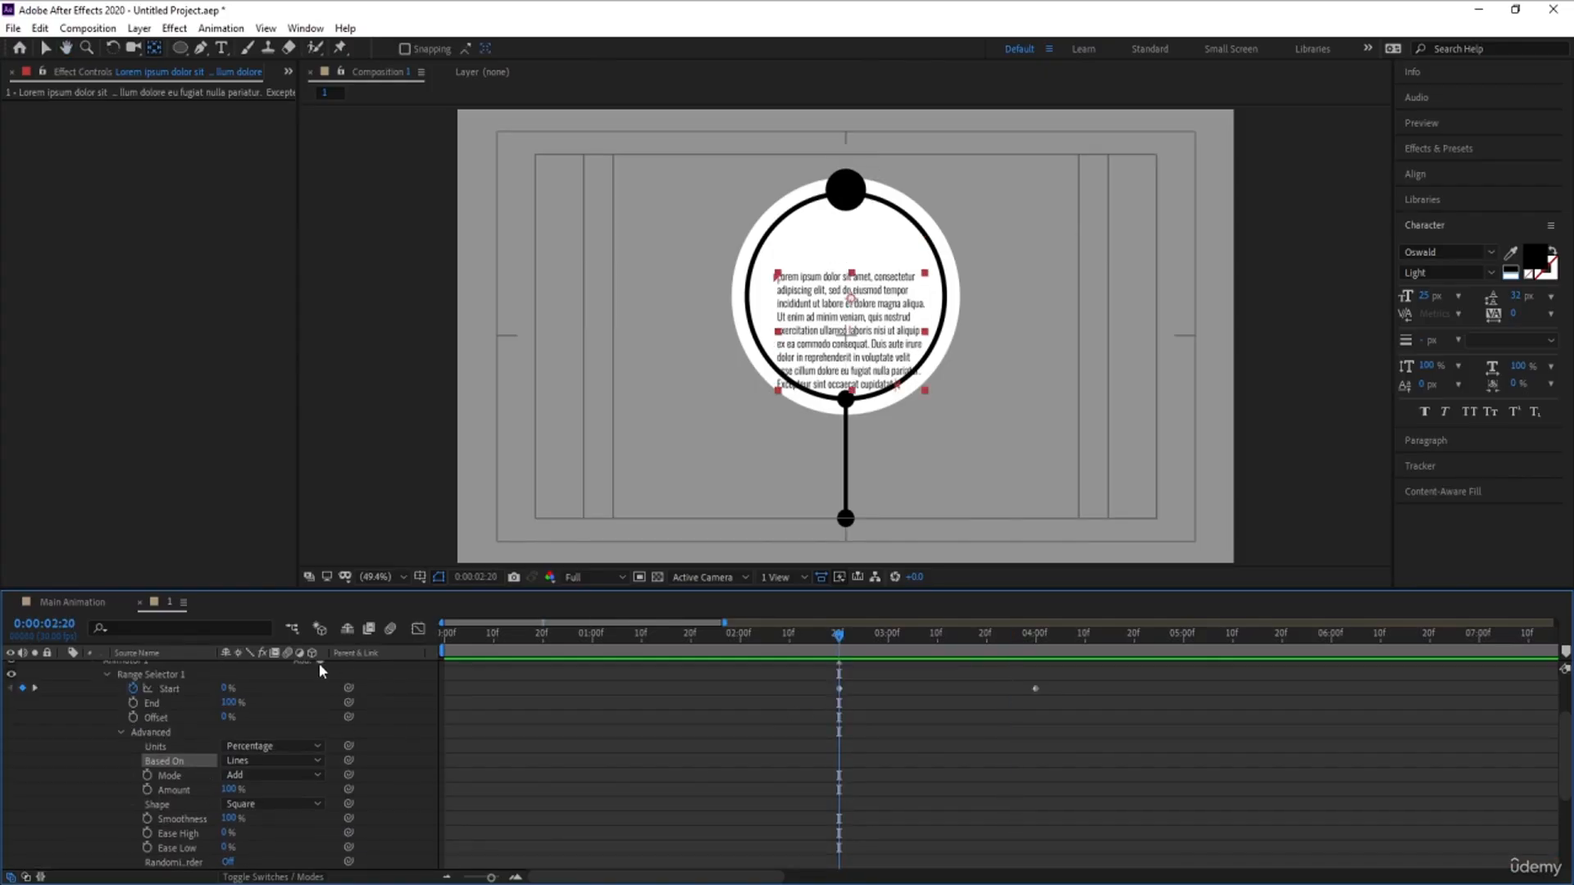
scroll(321, 676, "up", 1)
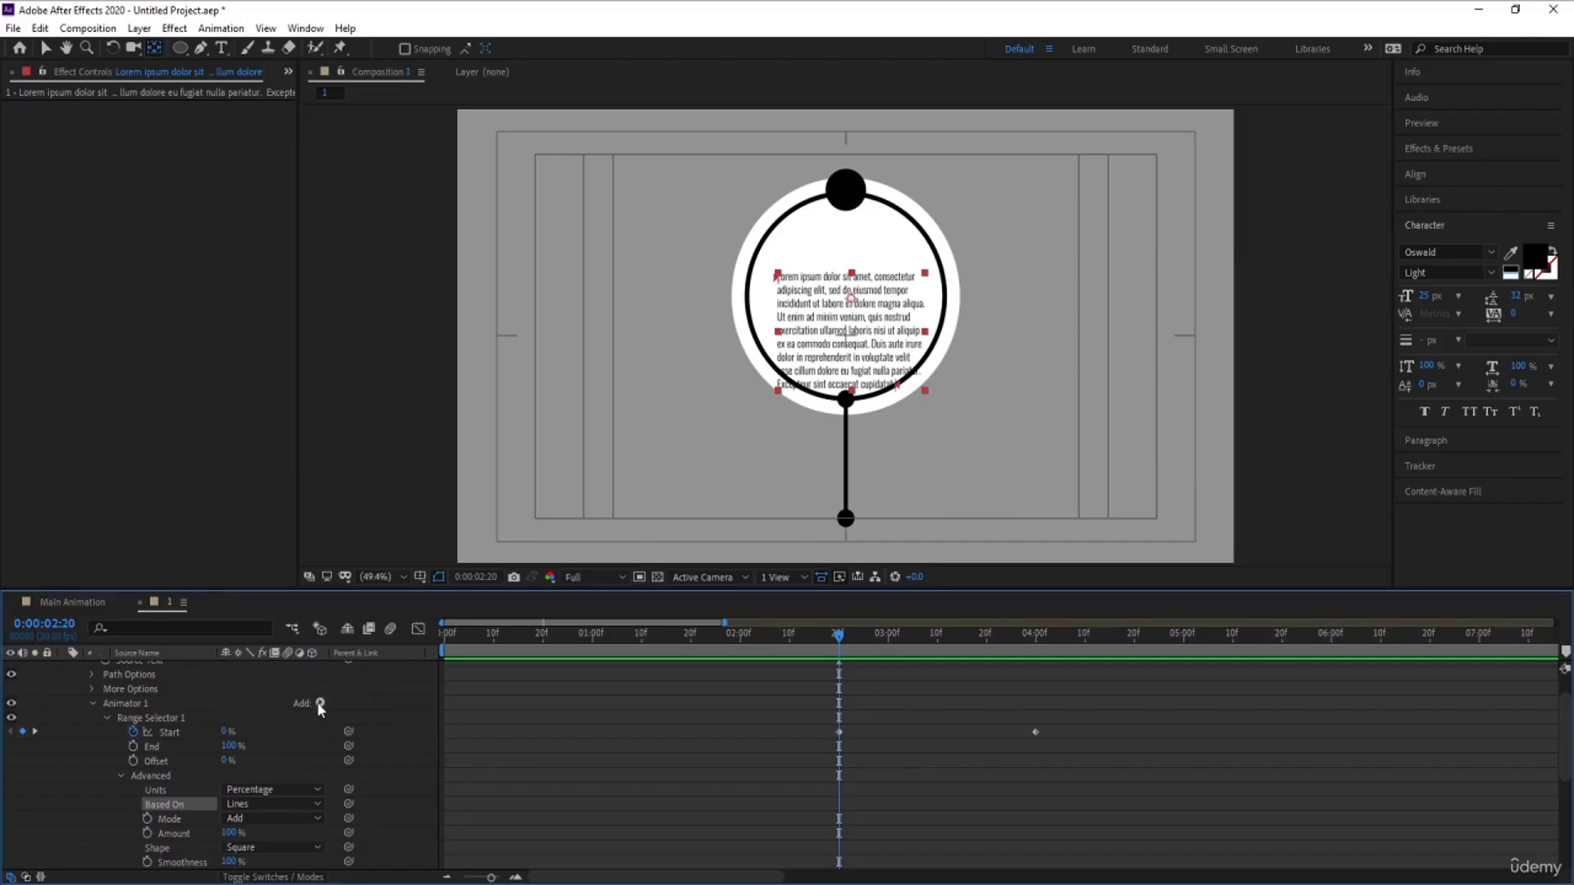
left_click(321, 705)
mouse_move(384, 710)
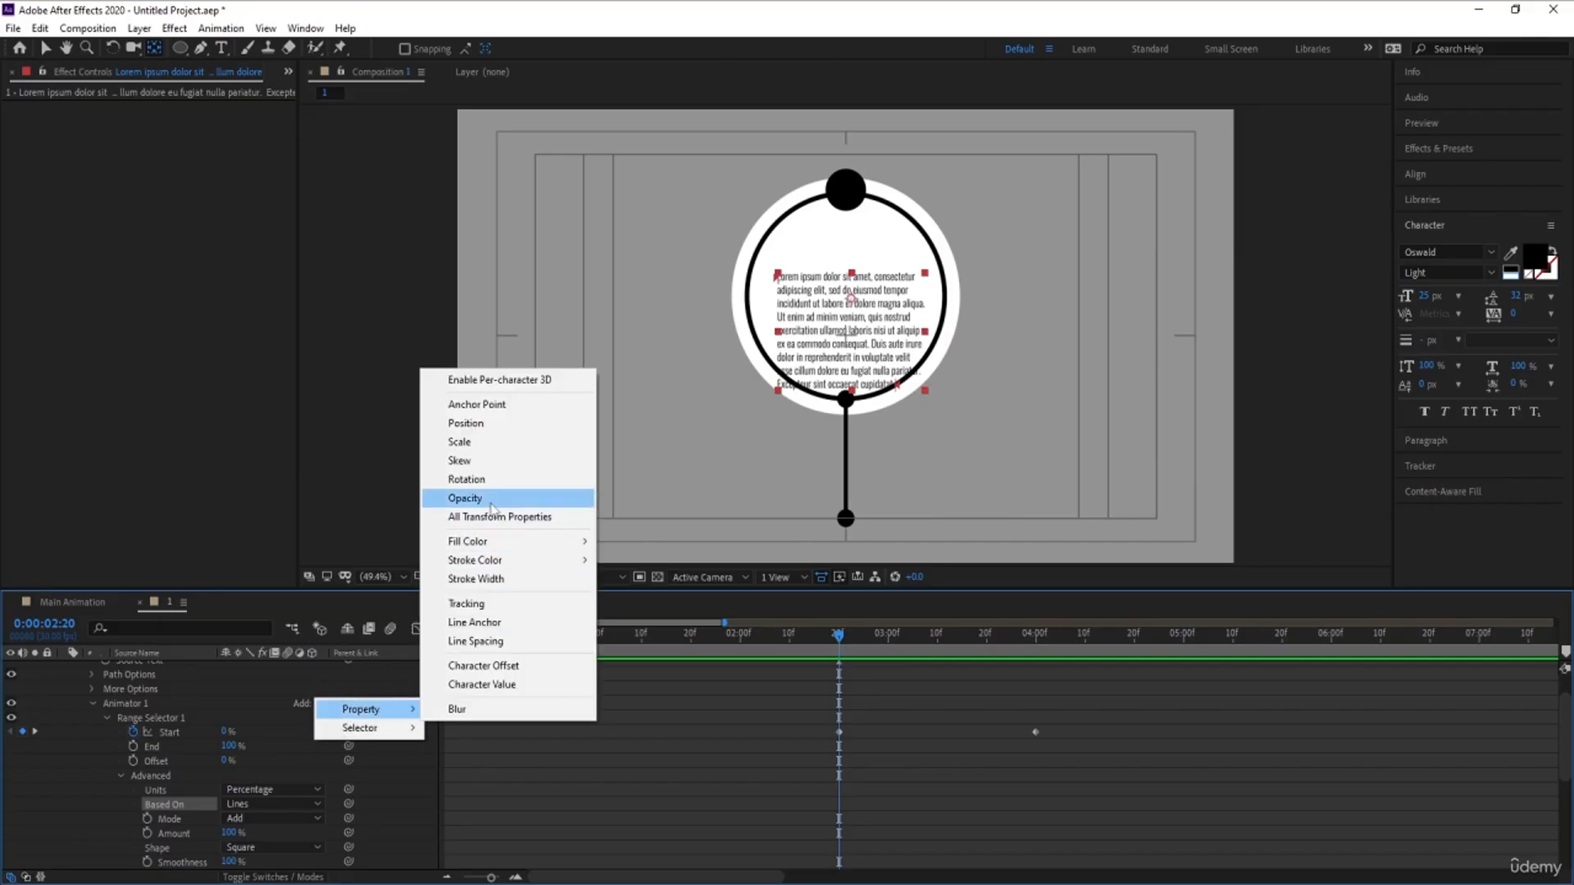
left_click(465, 498)
left_click(229, 860)
type("0")
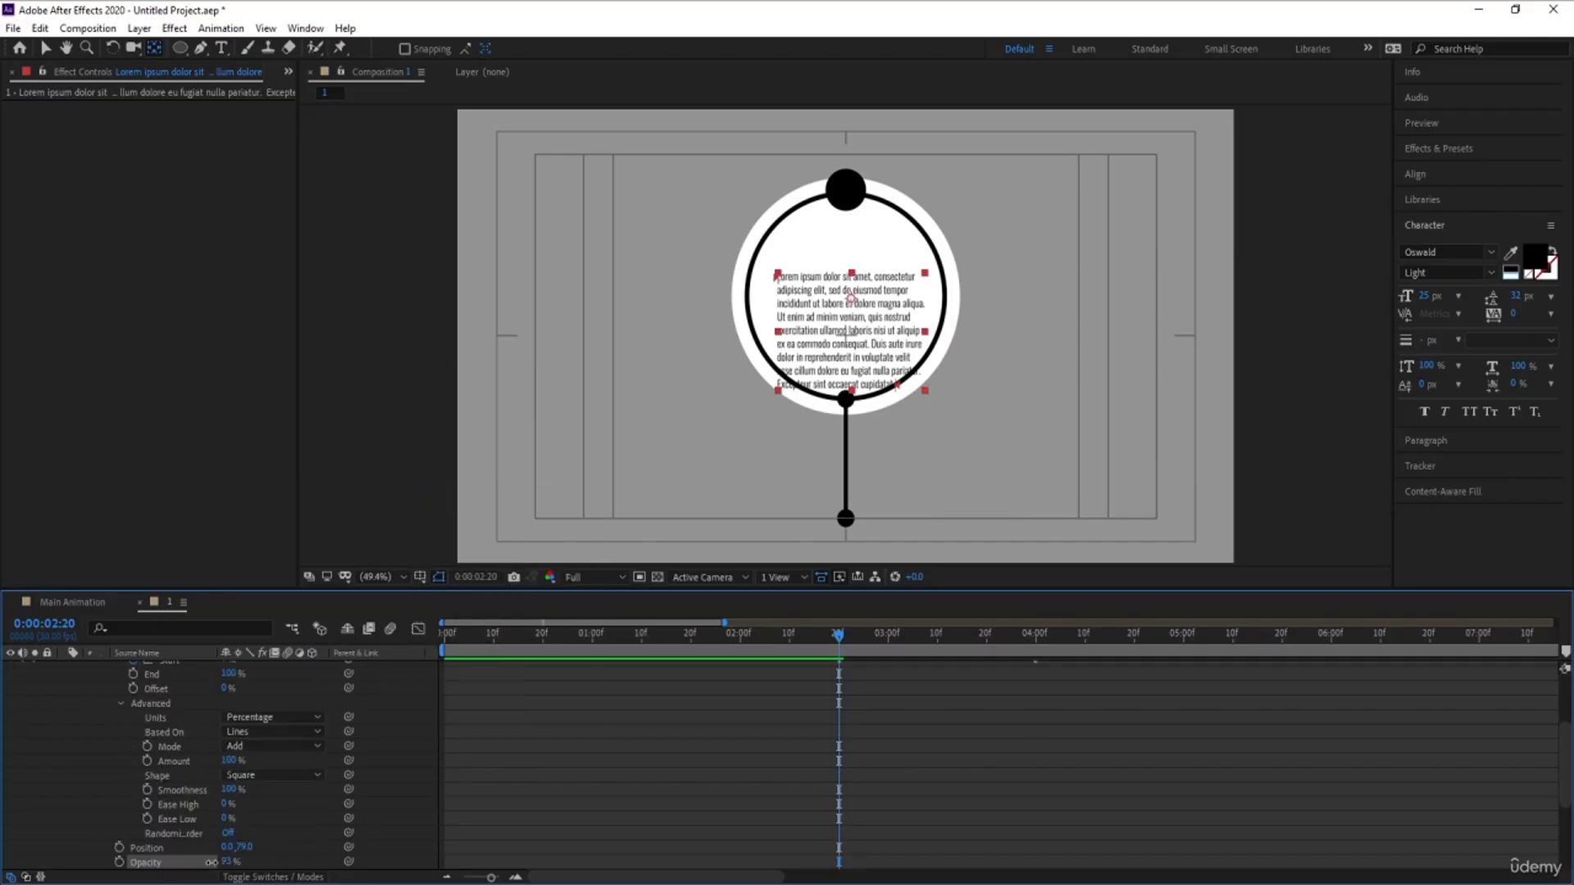
key("Return")
key("space")
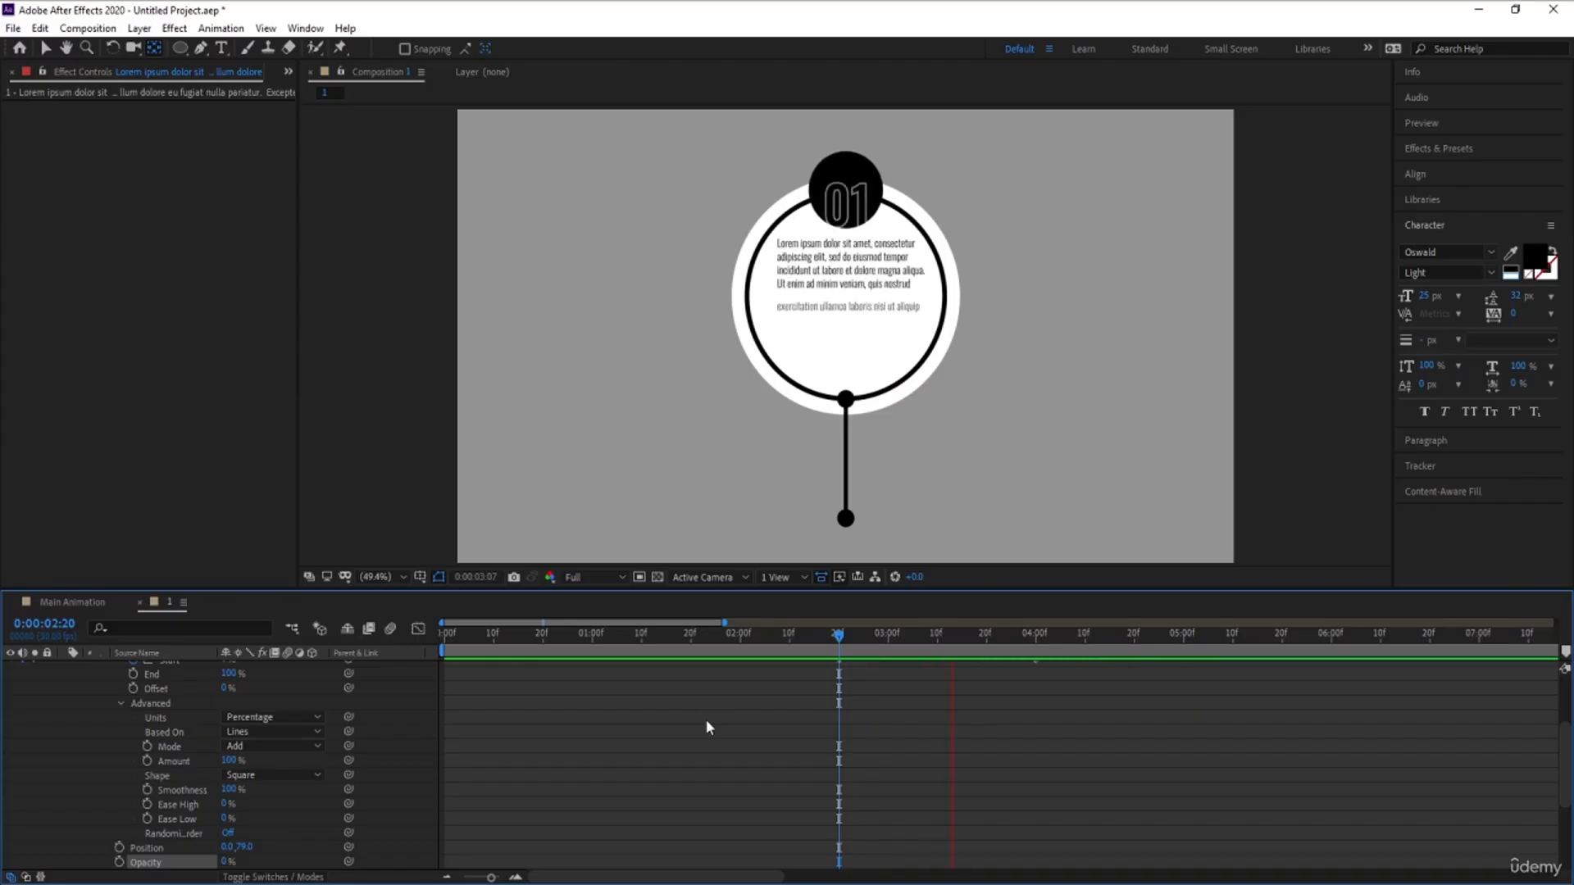
- Apply Easy Ease to the Lorem ipsum text's Start keyframes and the 01 text's Position and Opacity keyframes
key("ctrl+shift+a")
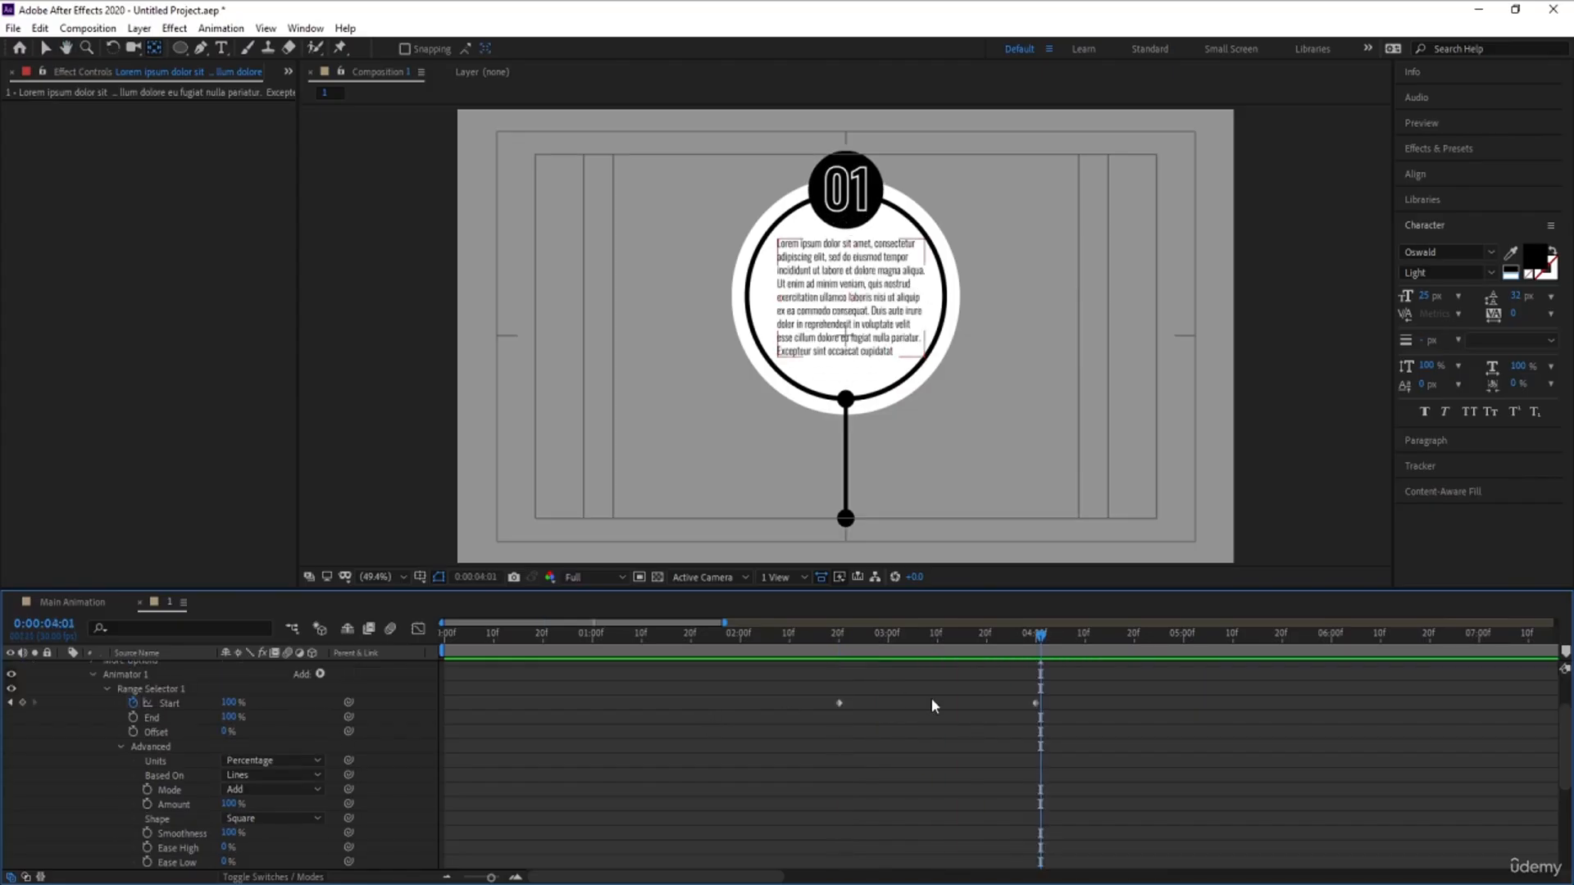
key("u")
left_click_drag(826, 682, 1068, 748)
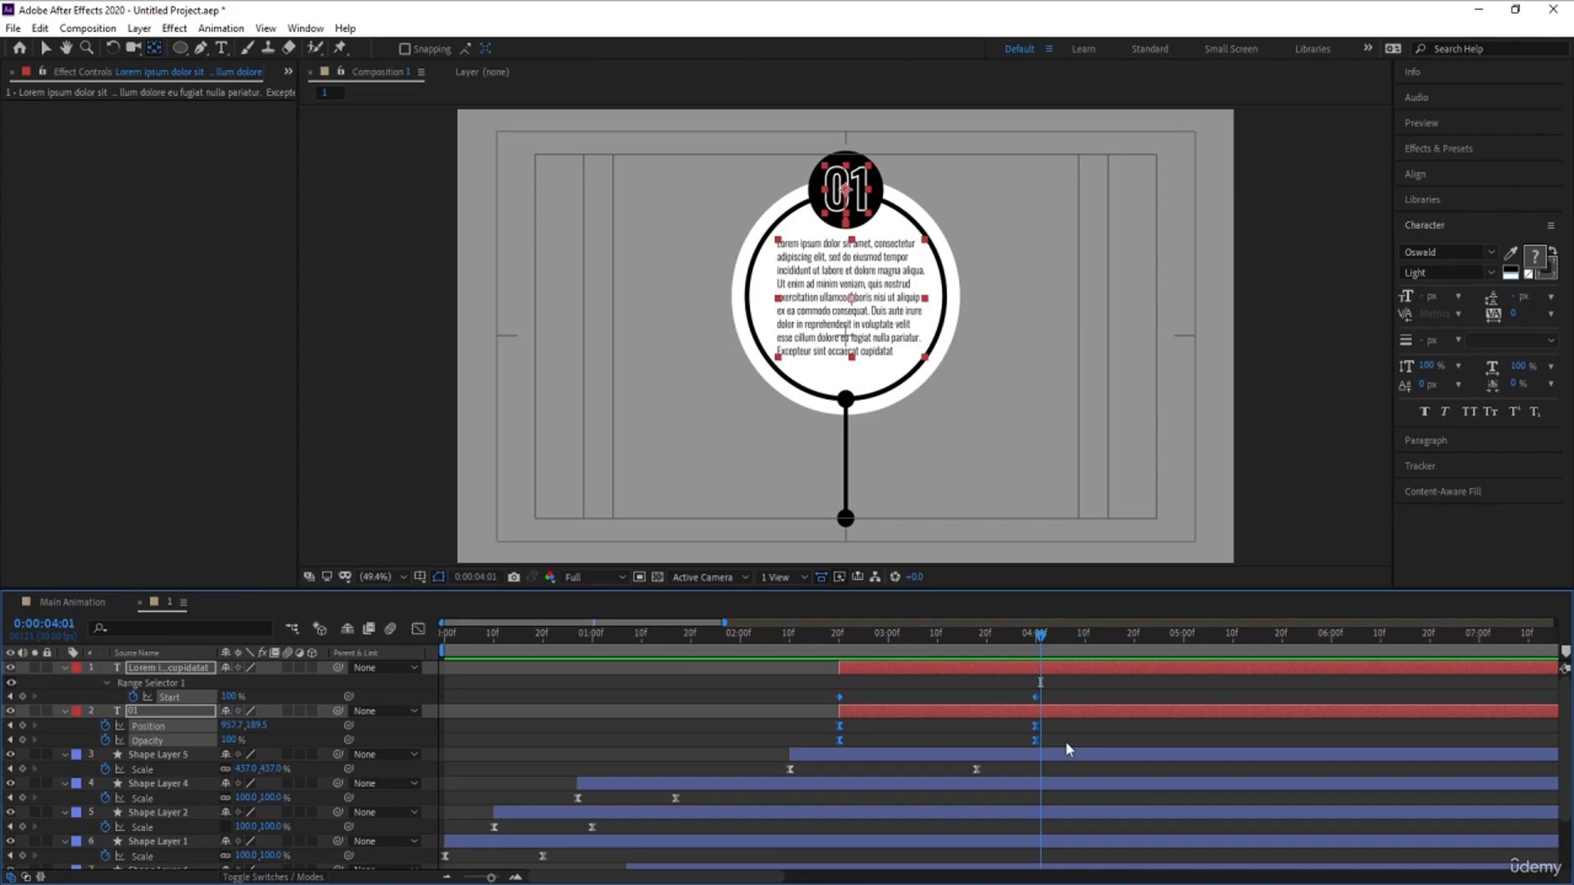
key("F9")
- Reshape the selected text keyframes' speed graph into a steep central peak with longer influence handles and preview the motion
left_click(418, 629)
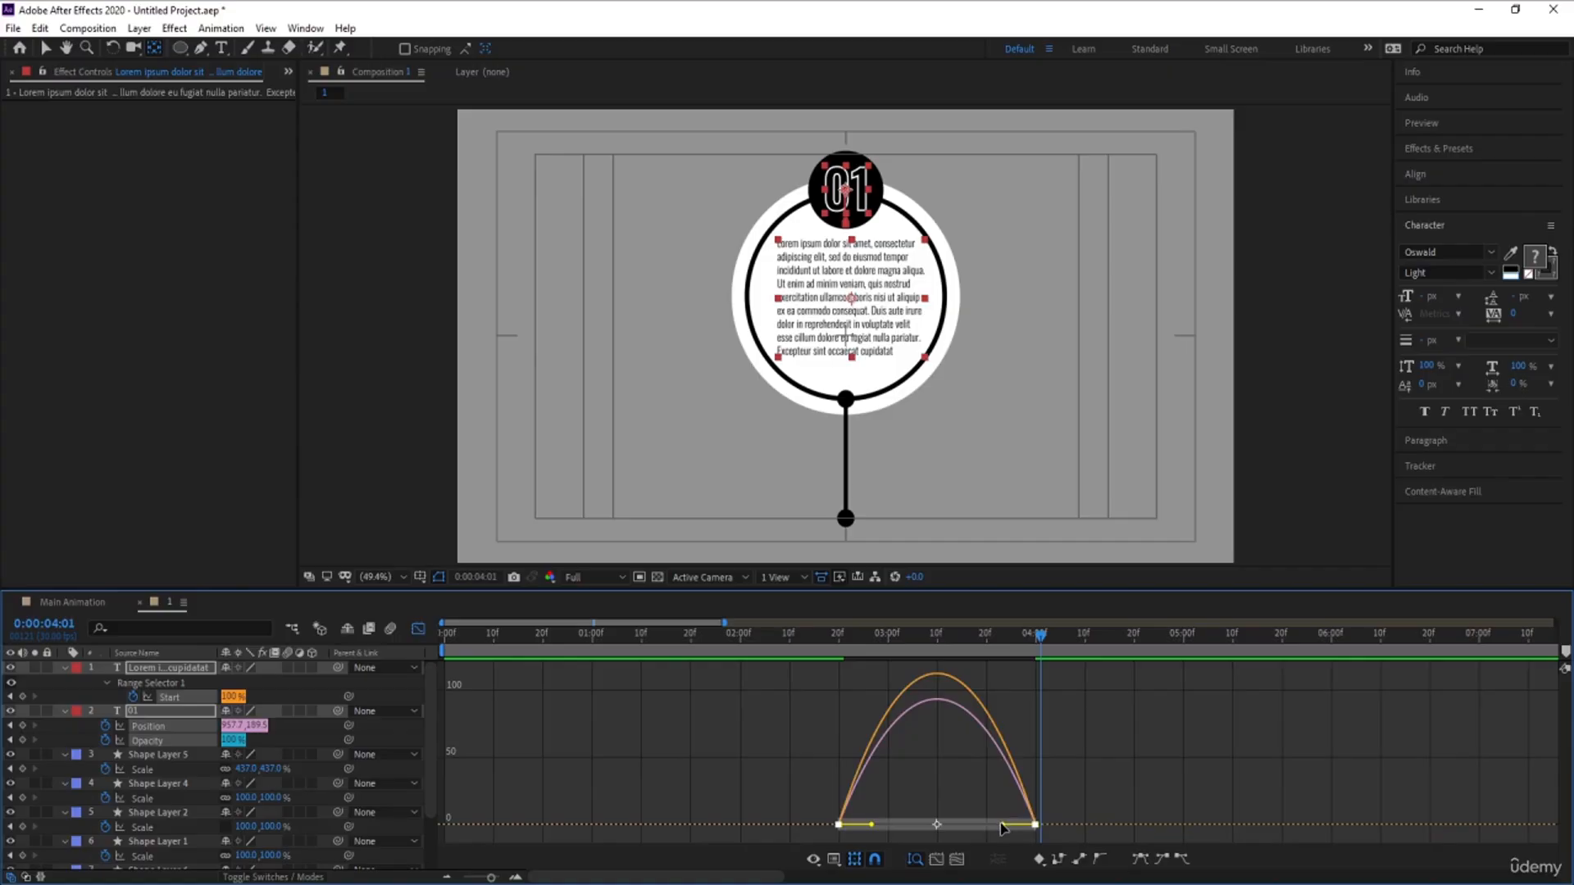
left_click_drag(1002, 825, 908, 827)
key("Num_Lock")
key("minus")
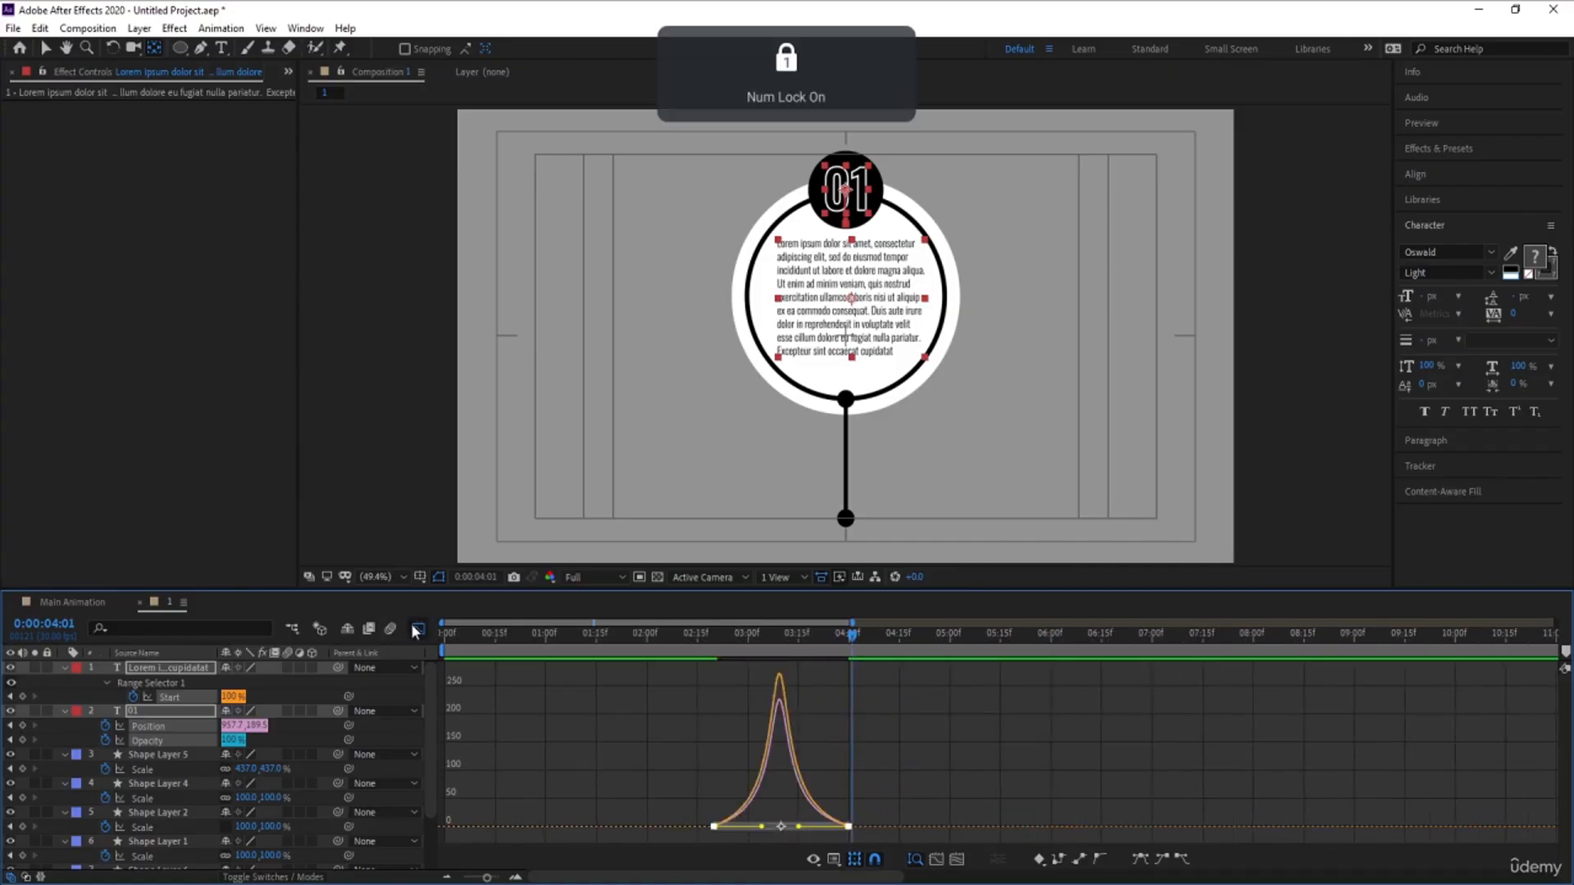
left_click(415, 629)
left_click(662, 653)
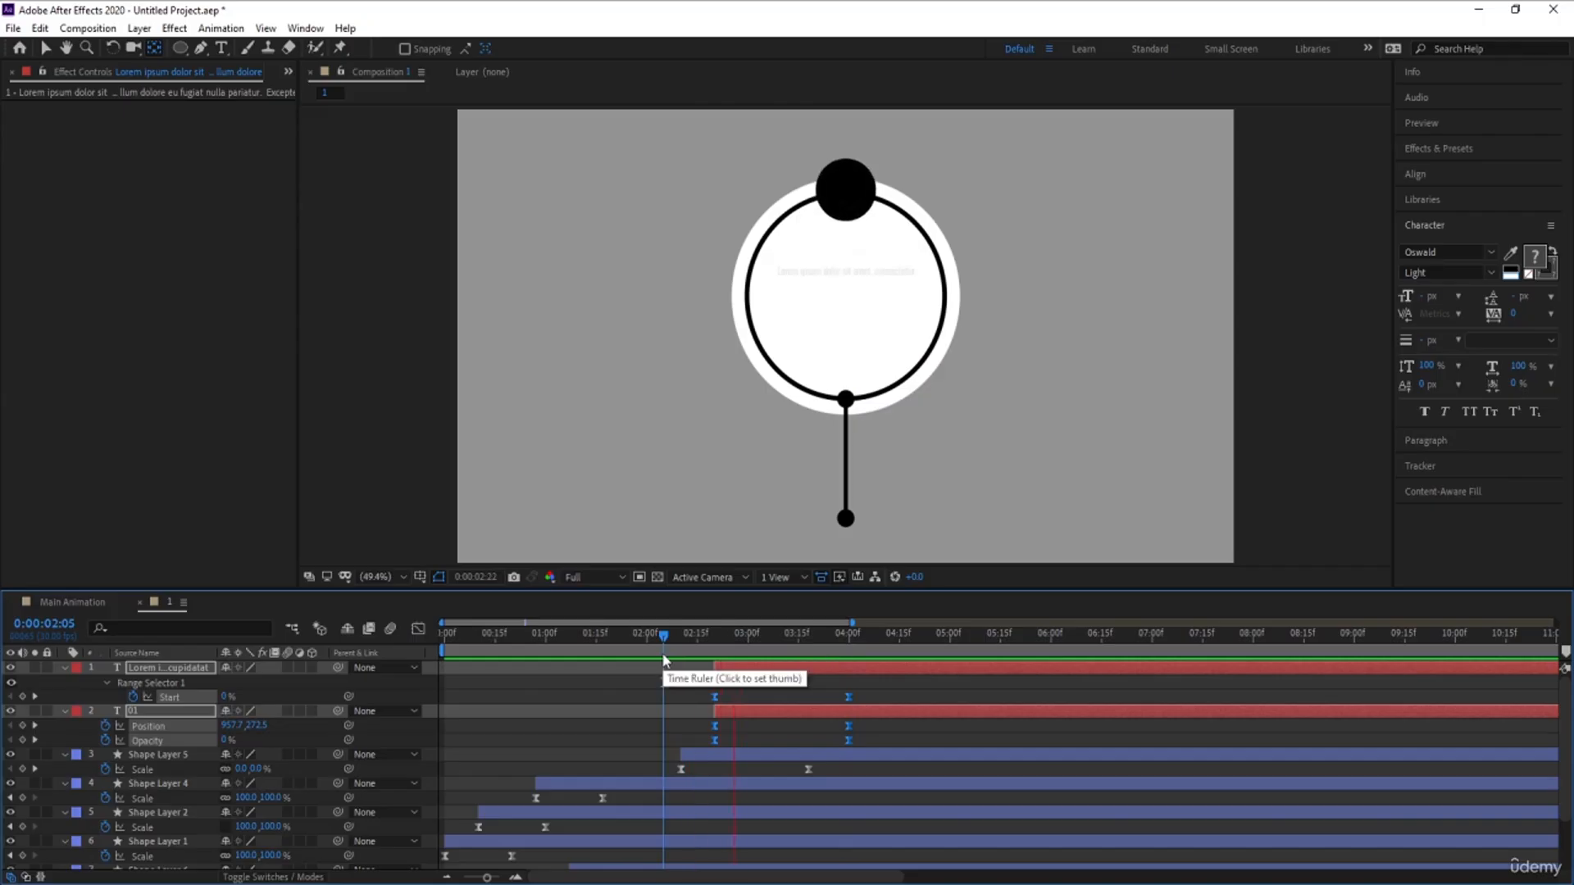
key("space")
- Shift the Lorem ipsum text layer later to start at about 0:00:03:13 and preview the delayed reveal
left_click(740, 677)
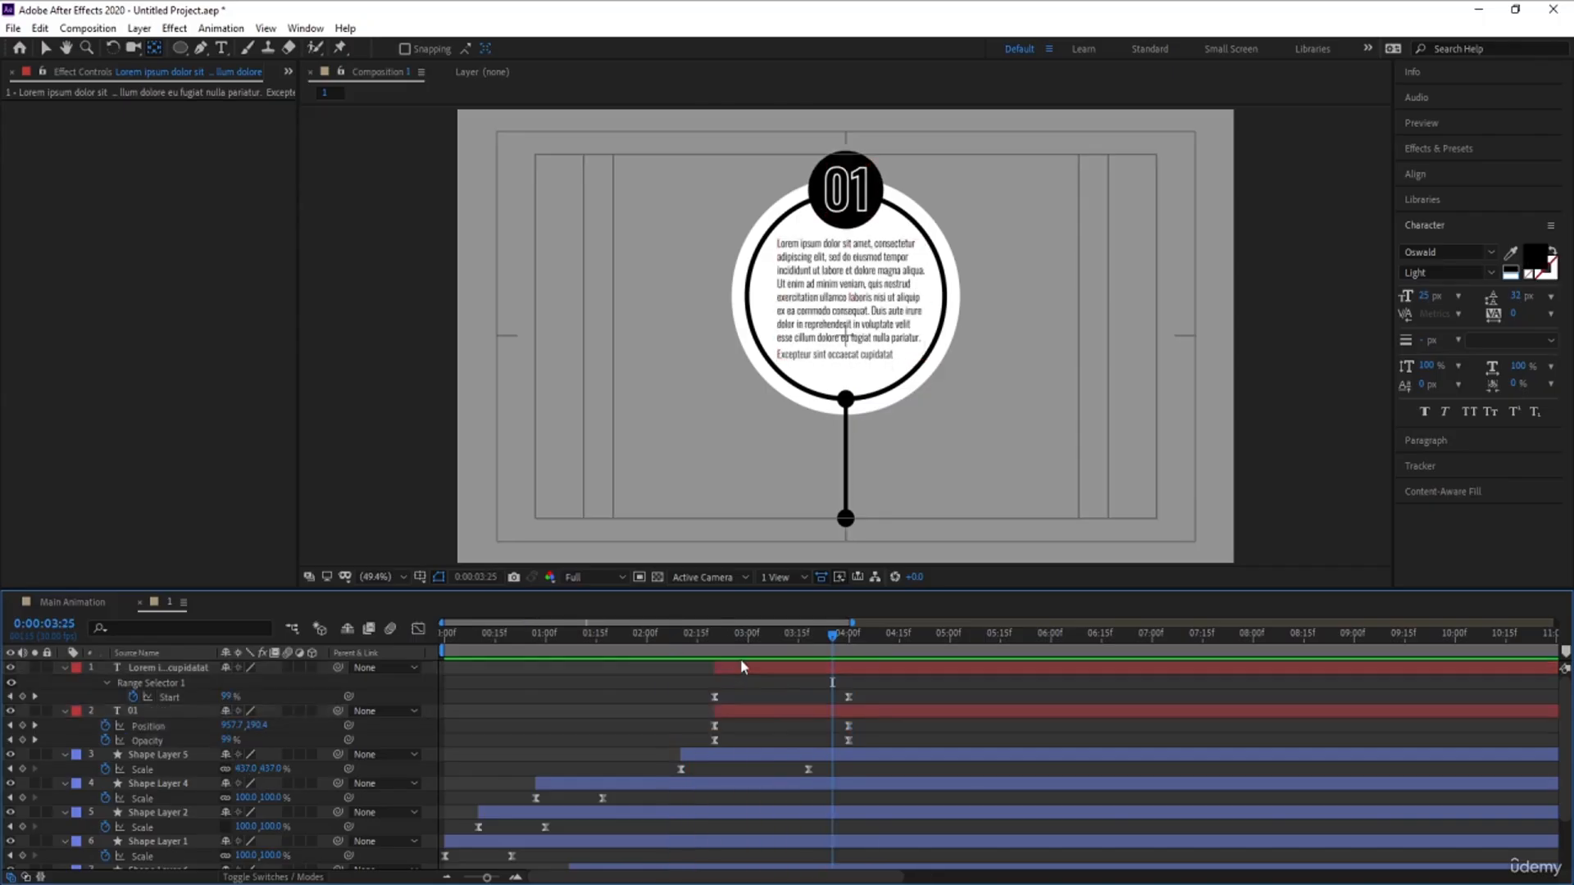
left_click(740, 666)
key("v")
mouse_move(745, 667)
left_mouse_down()
mouse_move(827, 670)
mouse_move(725, 646)
left_mouse_up()
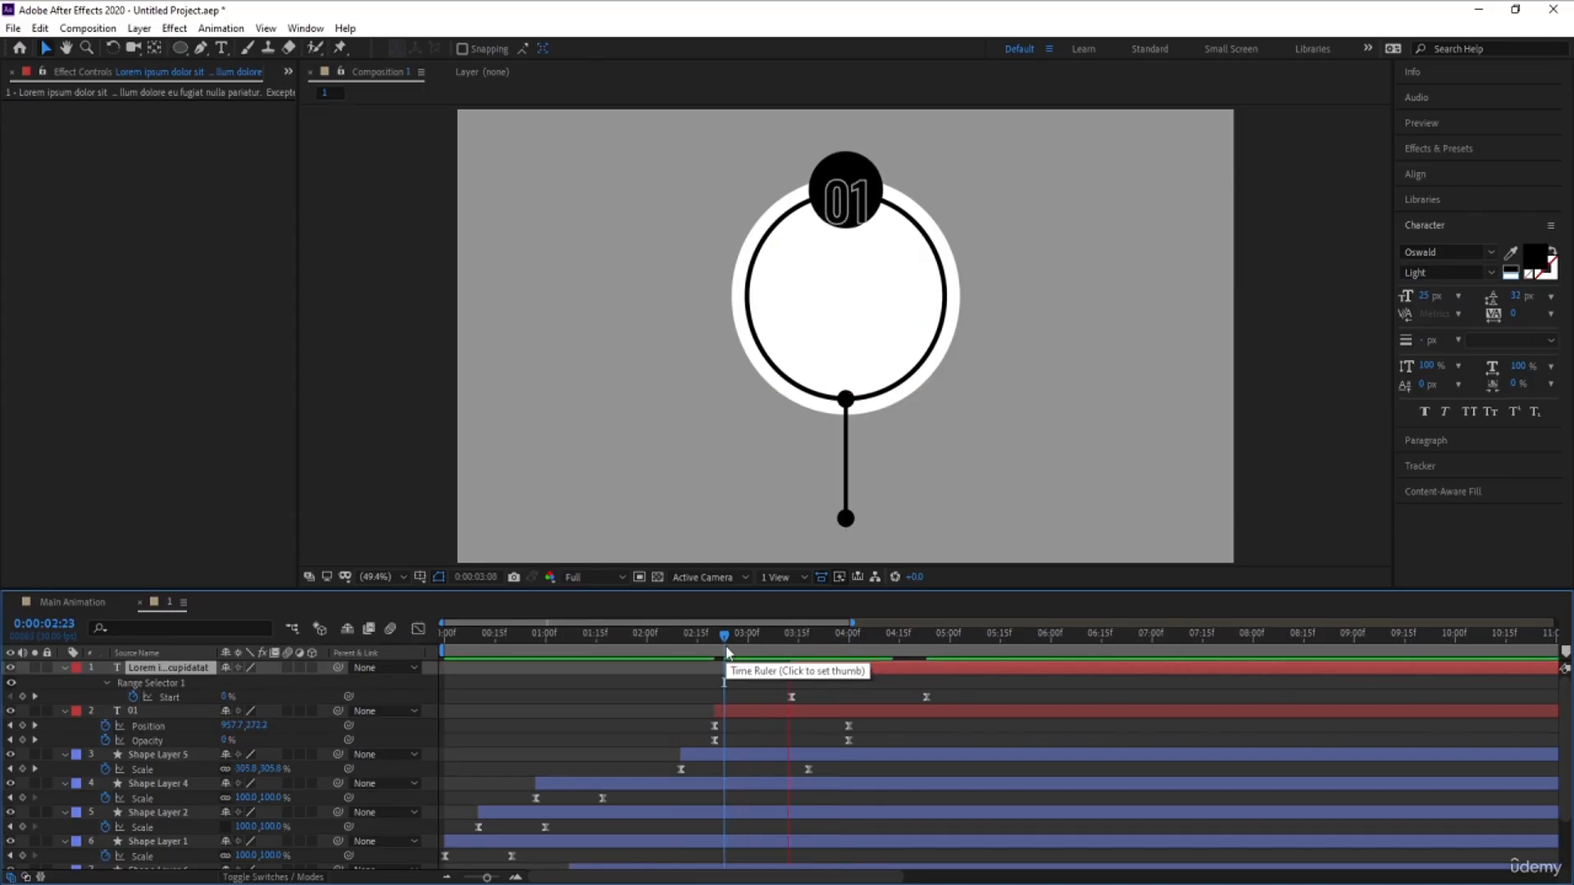
left_click(726, 647)
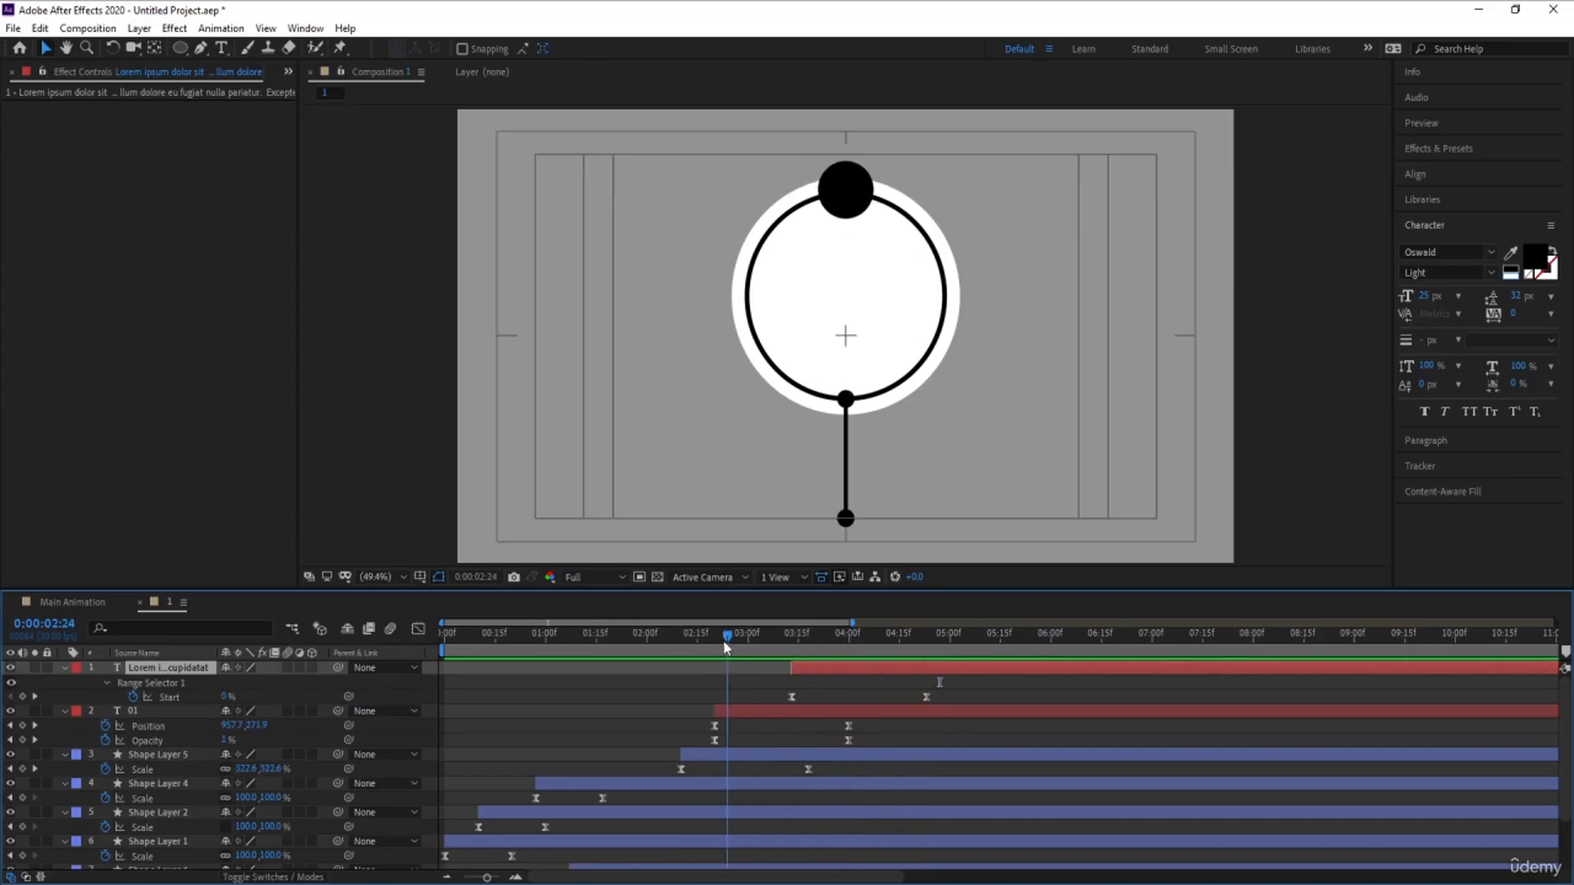
- Shift both text layers about 12 frames earlier so 01 starts at about 0:00:02:08, preview the timing, and collapse the layer properties
left_click_drag(724, 642, 712, 642)
left_click(751, 710, "shift")
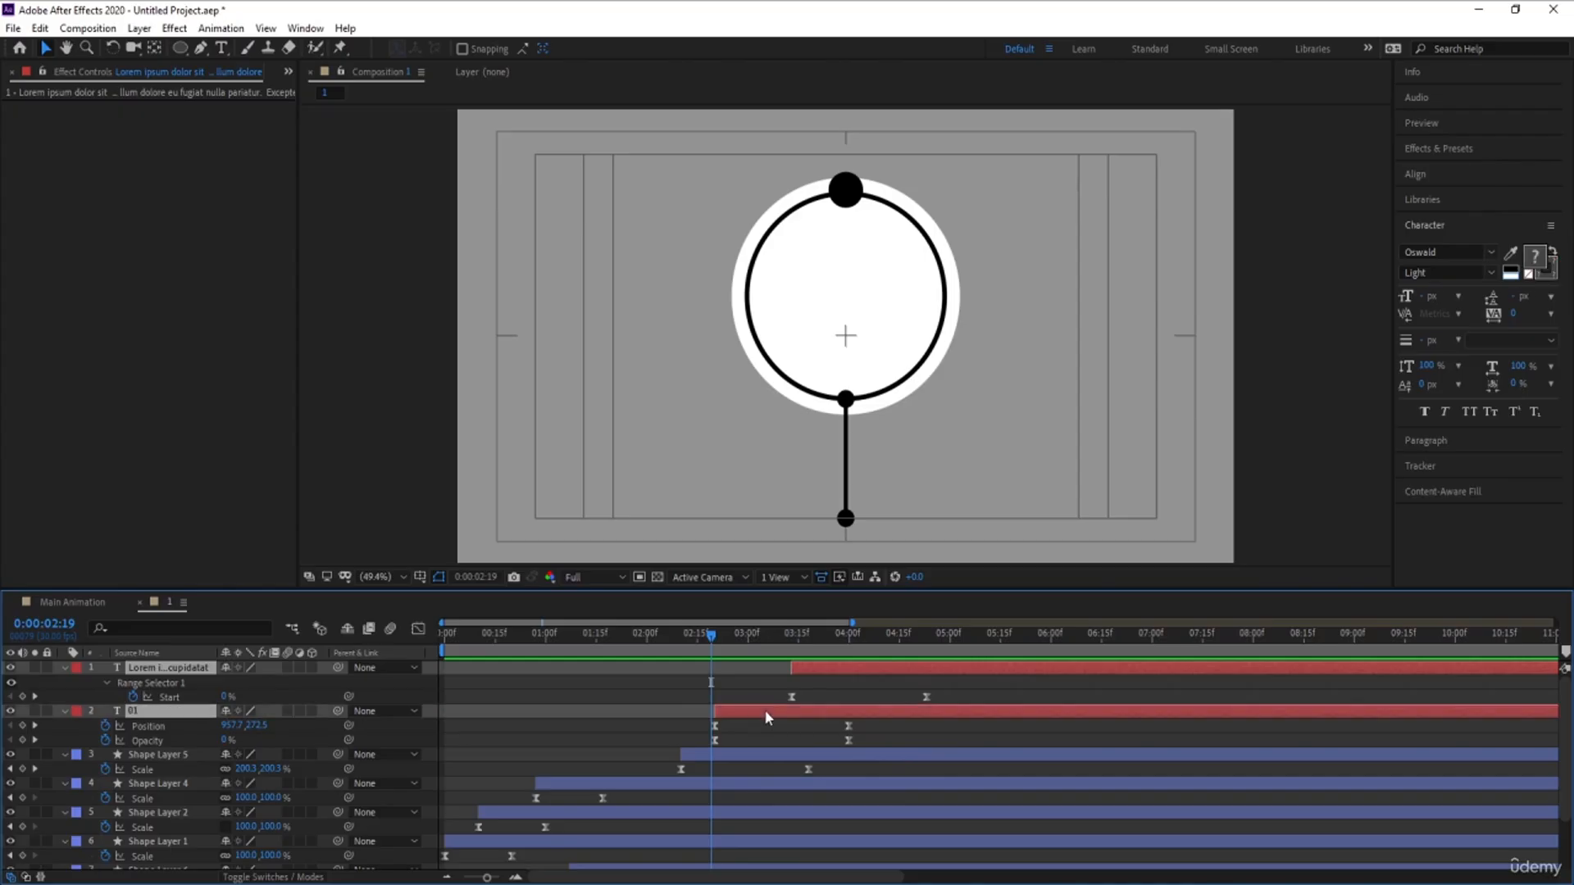
left_click_drag(764, 709, 724, 712)
key("space")
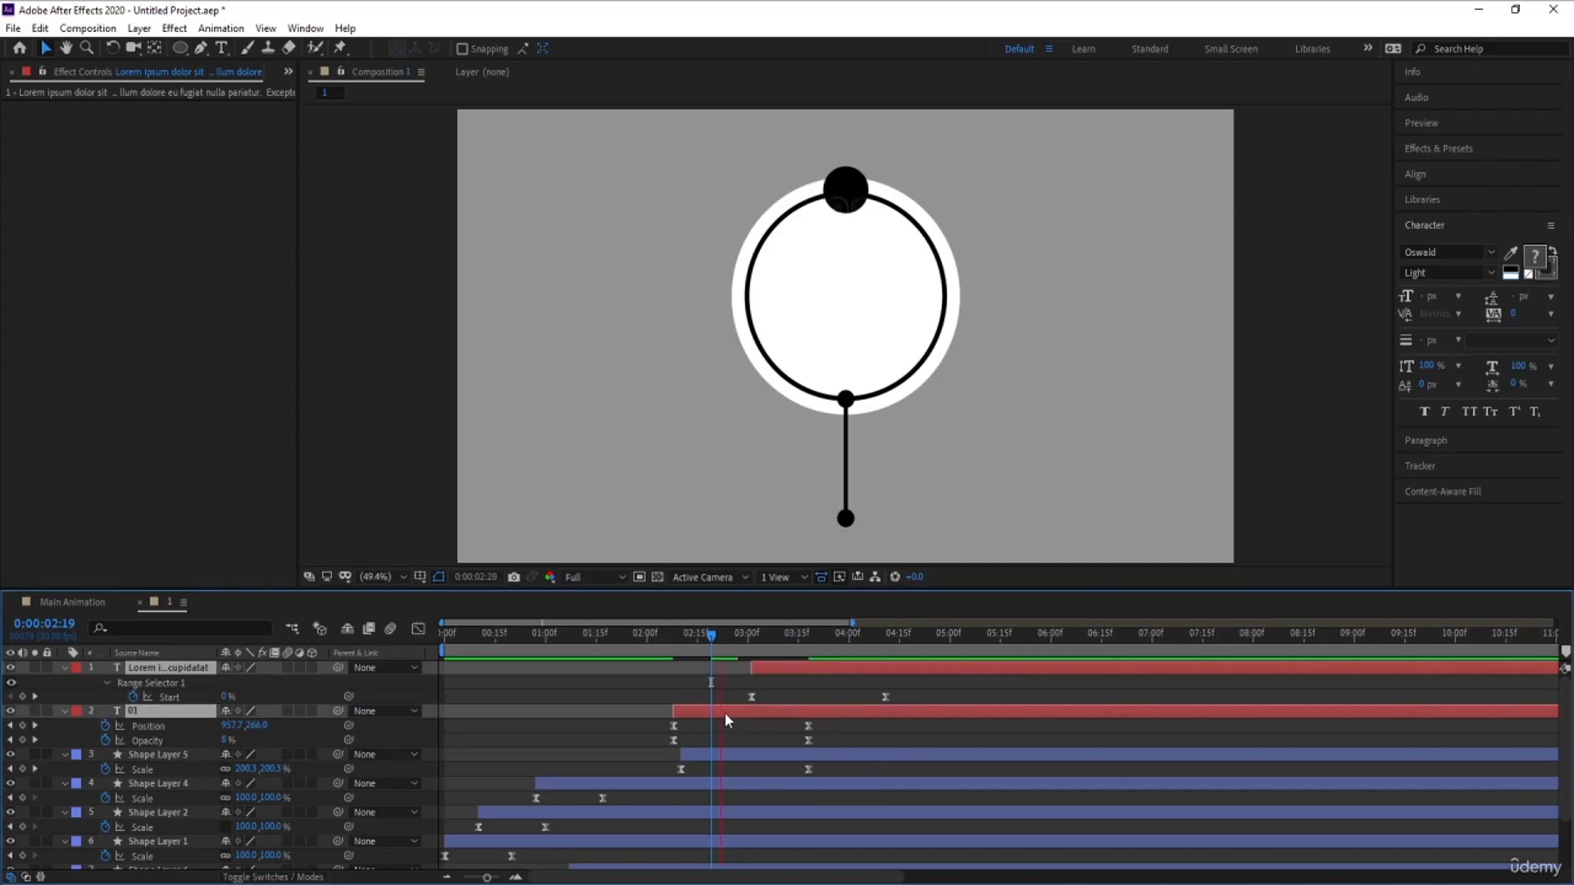
key("space")
left_click(840, 691)
key("space")
key("space")
key("u")
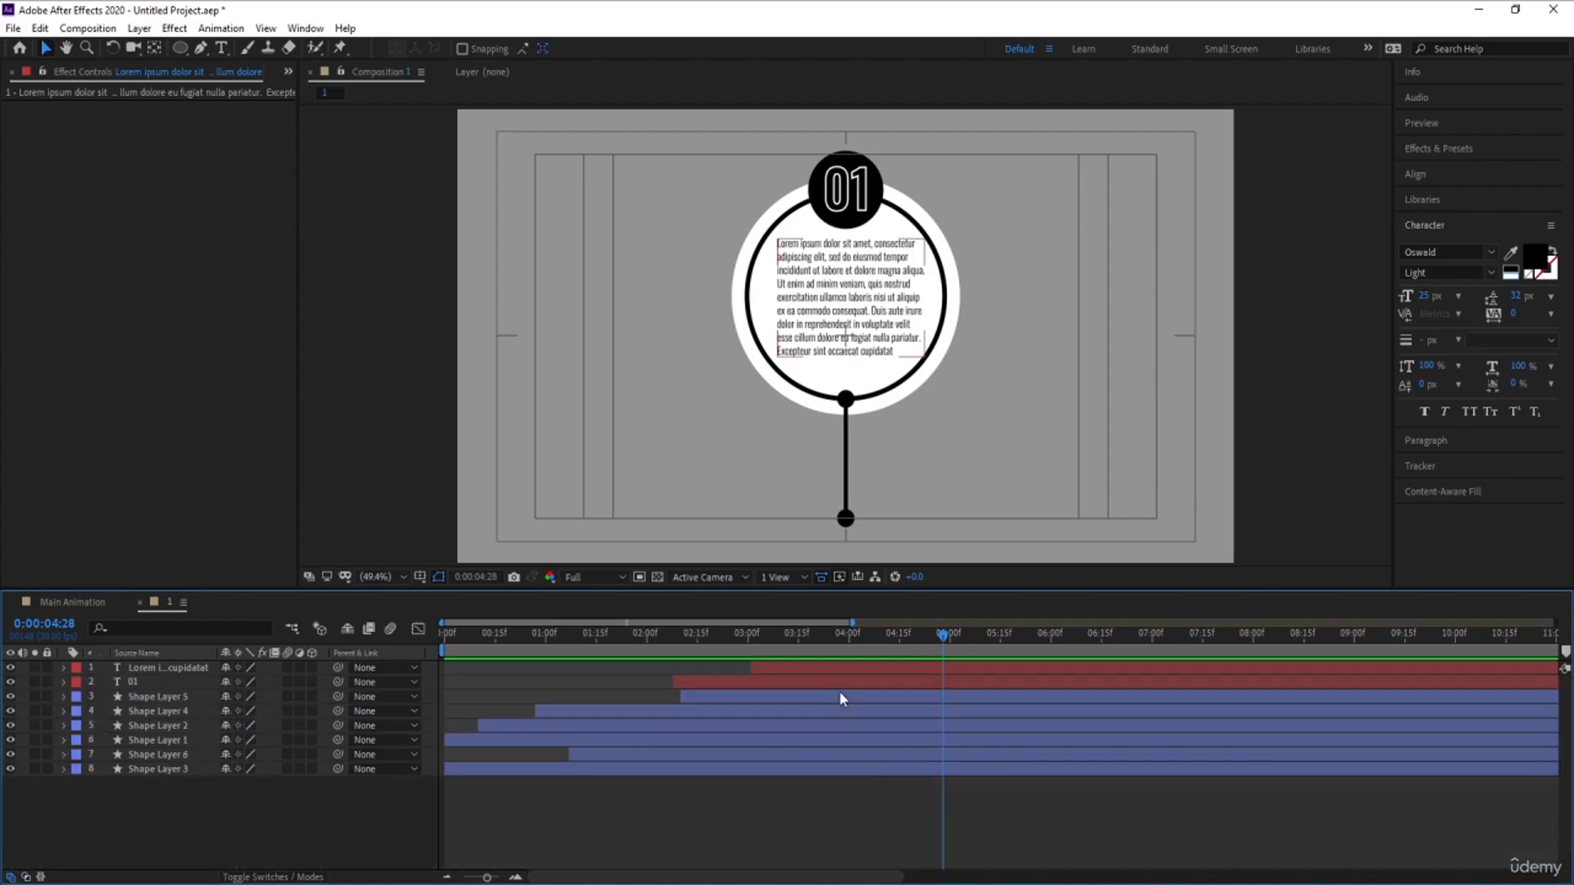
- Duplicate the black ring layer Shape Layer 6 and scale the copy up to 1244%
left_click(812, 774)
left_click(758, 329)
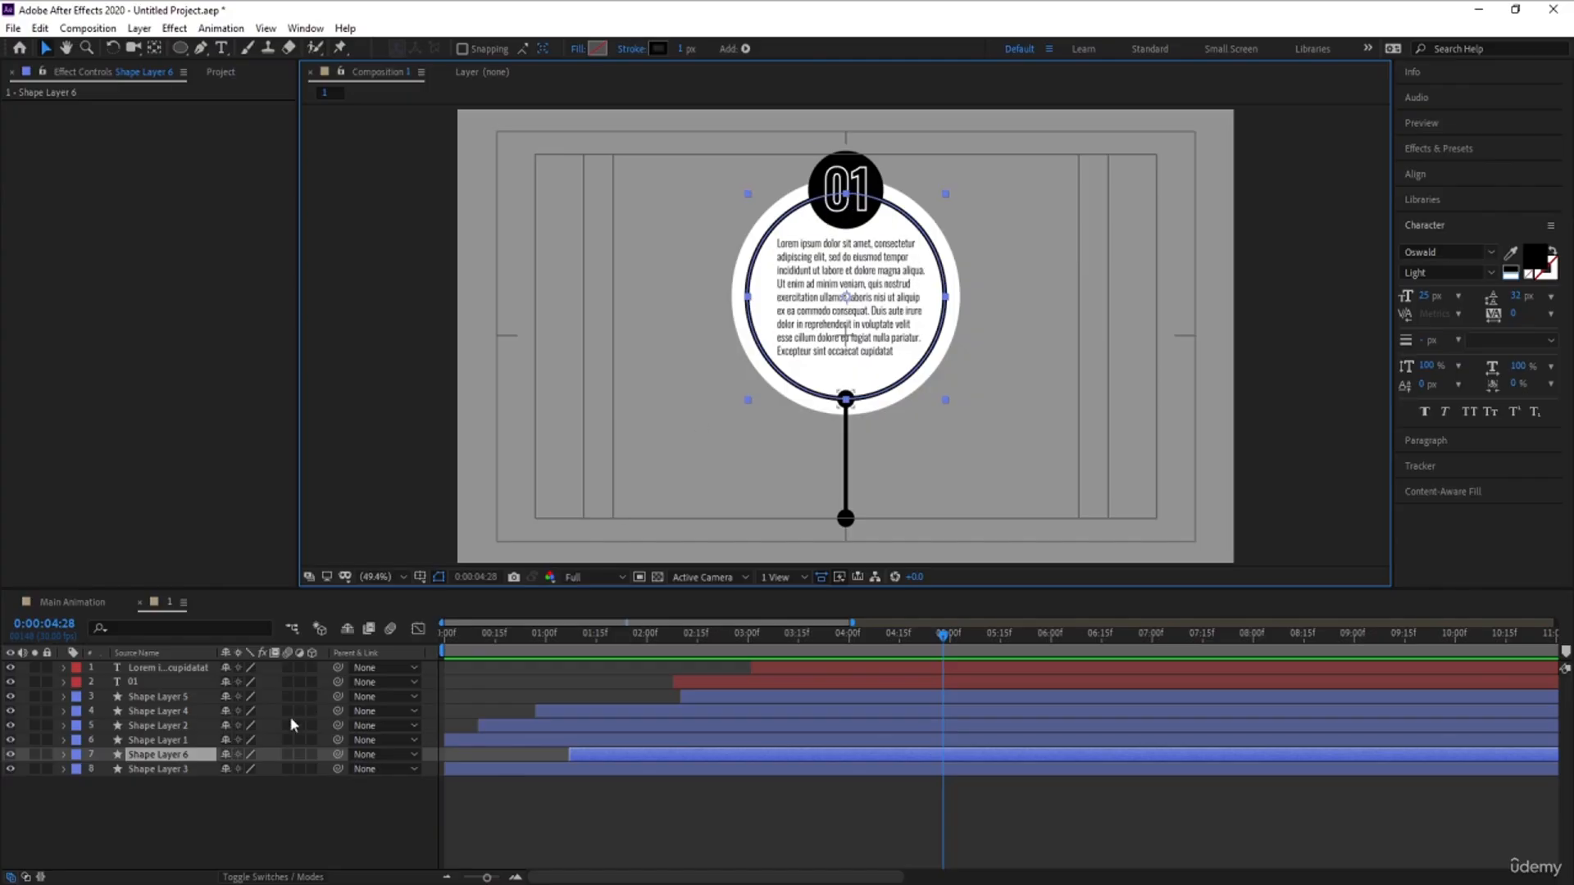
key("ctrl+d")
key("s")
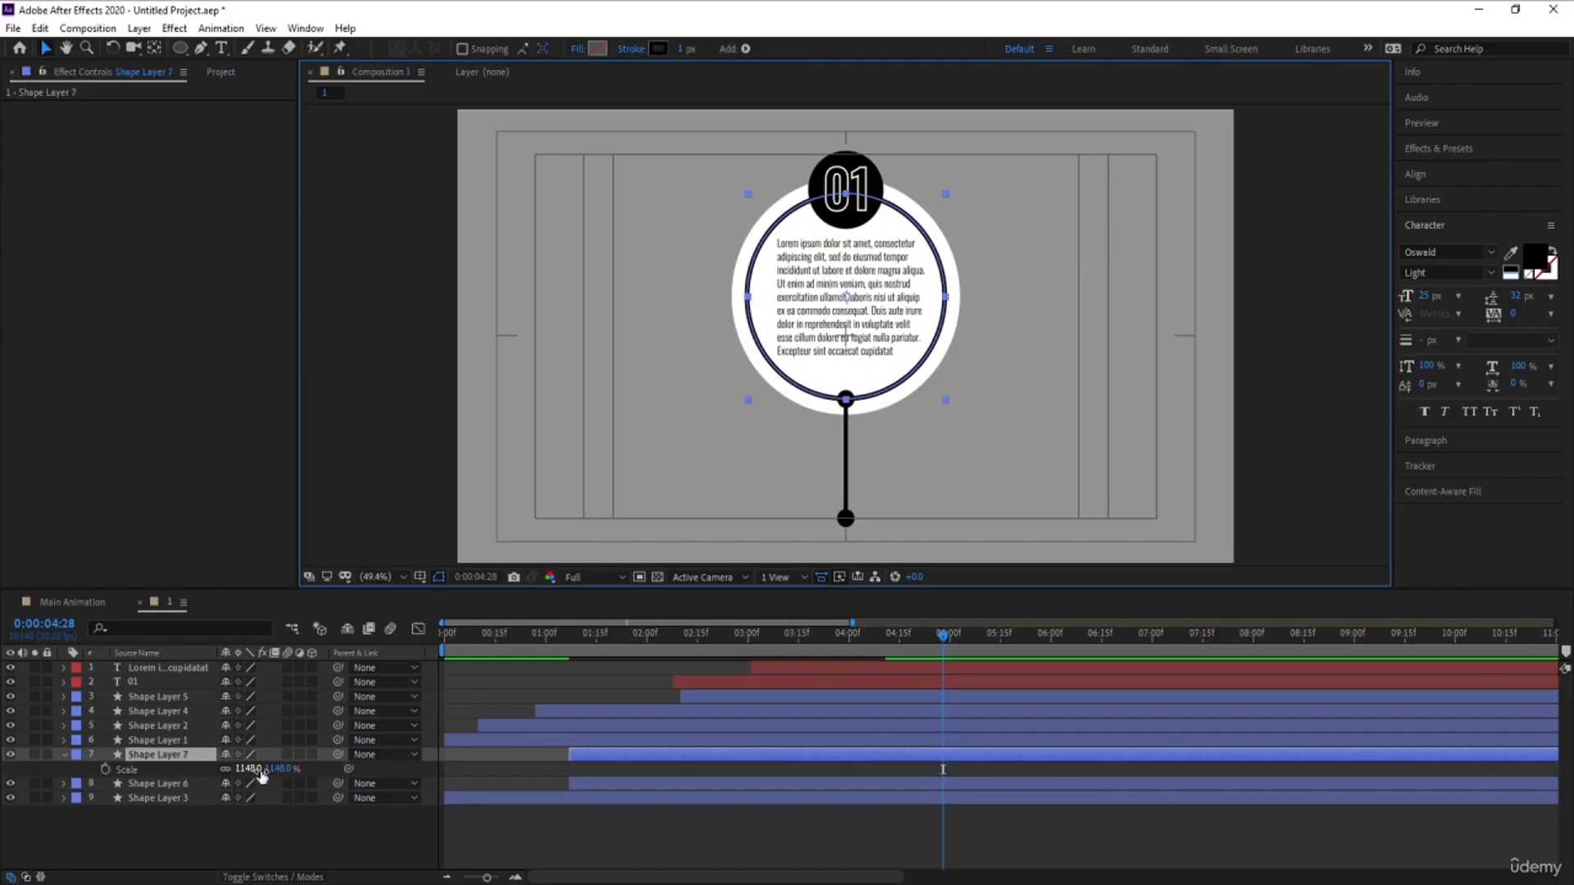
left_click_drag(254, 772, 318, 757)
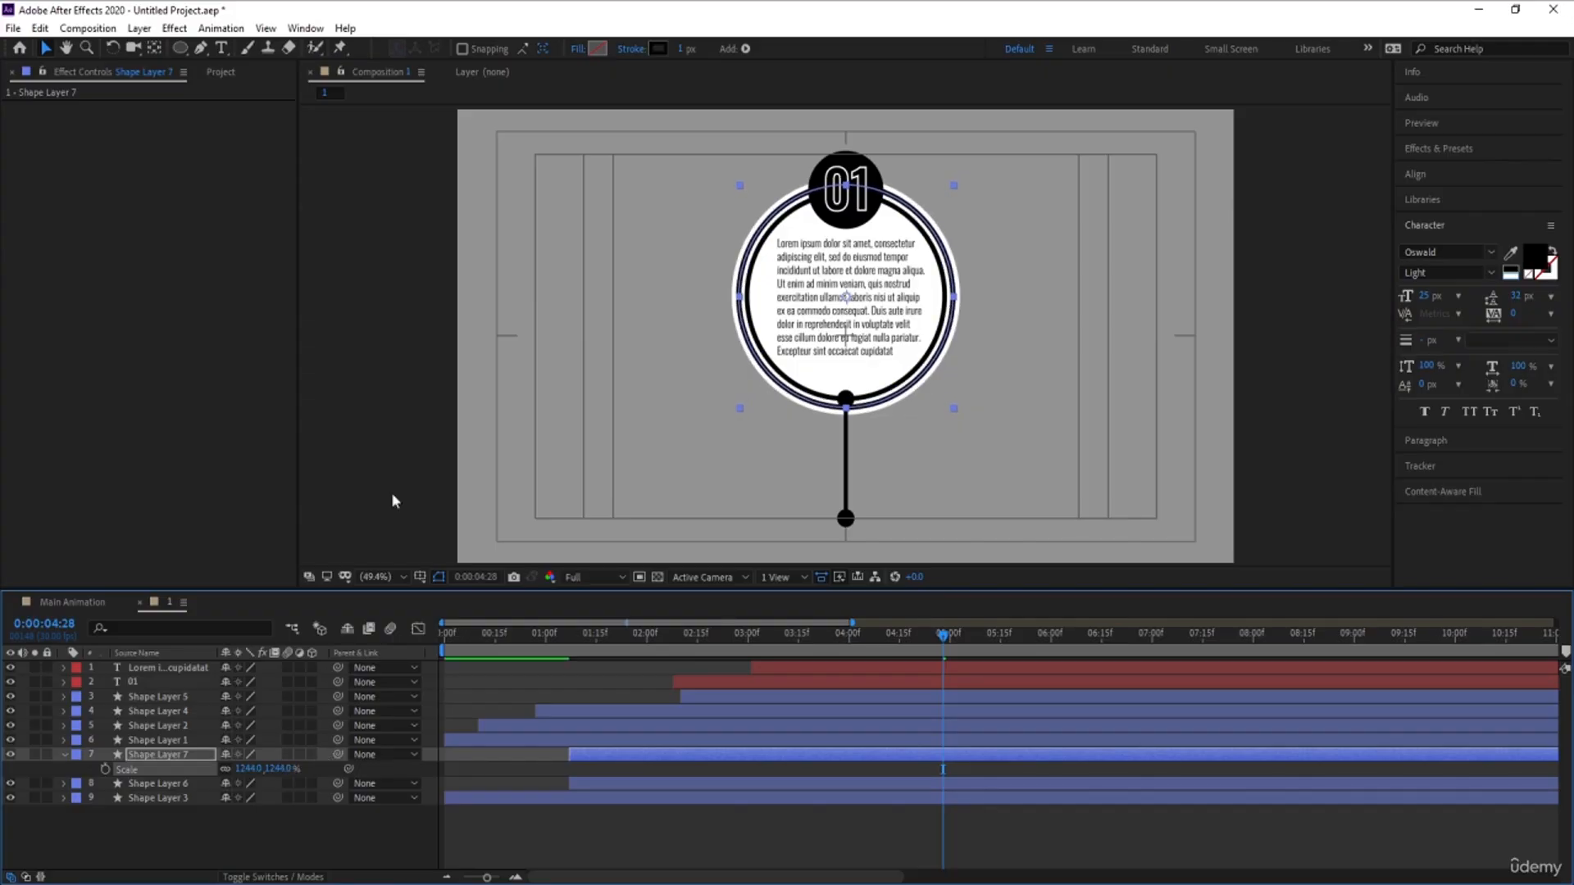
- Set the duplicated ring's stroke width to 0.2 px
left_click(682, 50)
type("5")
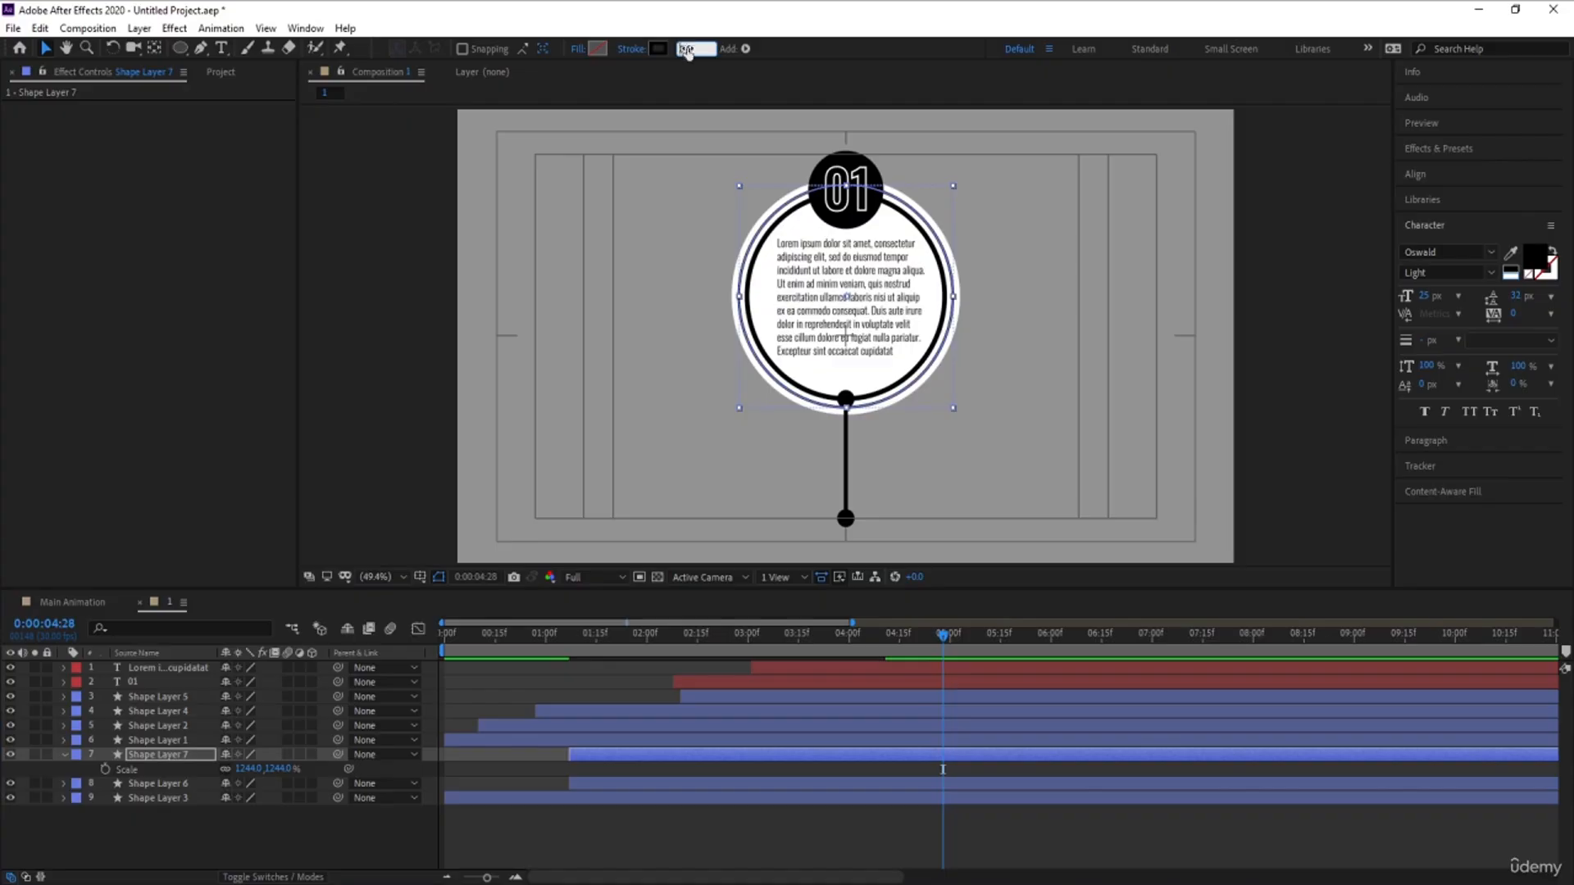
key("Return")
left_click(690, 52)
type("0.2")
key("Return")
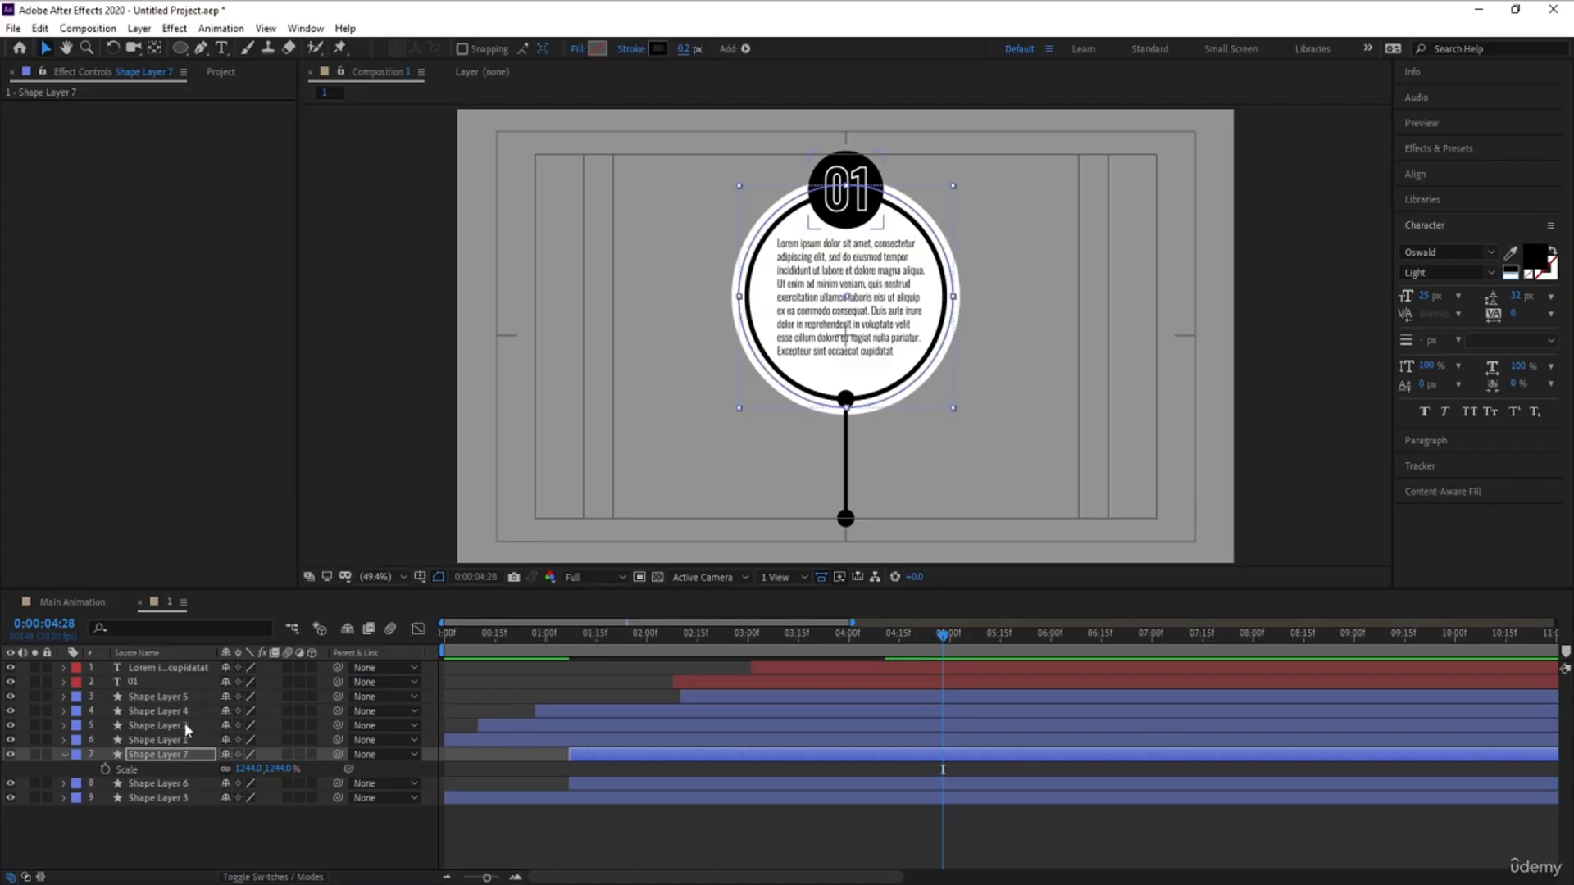
left_click(220, 847)
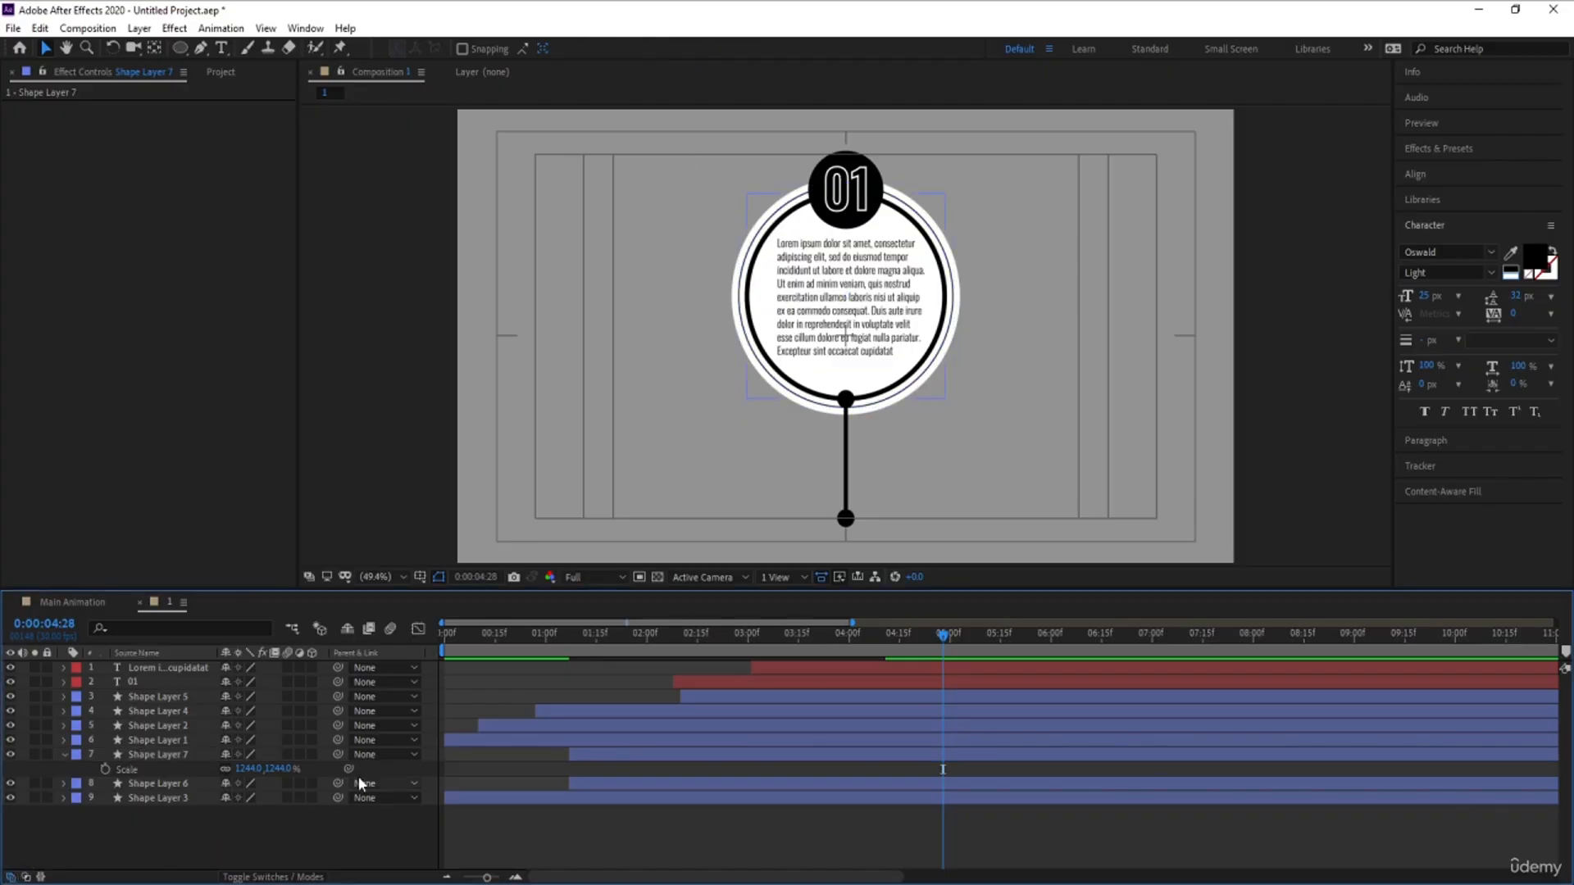
- Enlarge the thin ring on Shape Layer 7 to 1462% scale so it surrounds the white circle
left_click(177, 758)
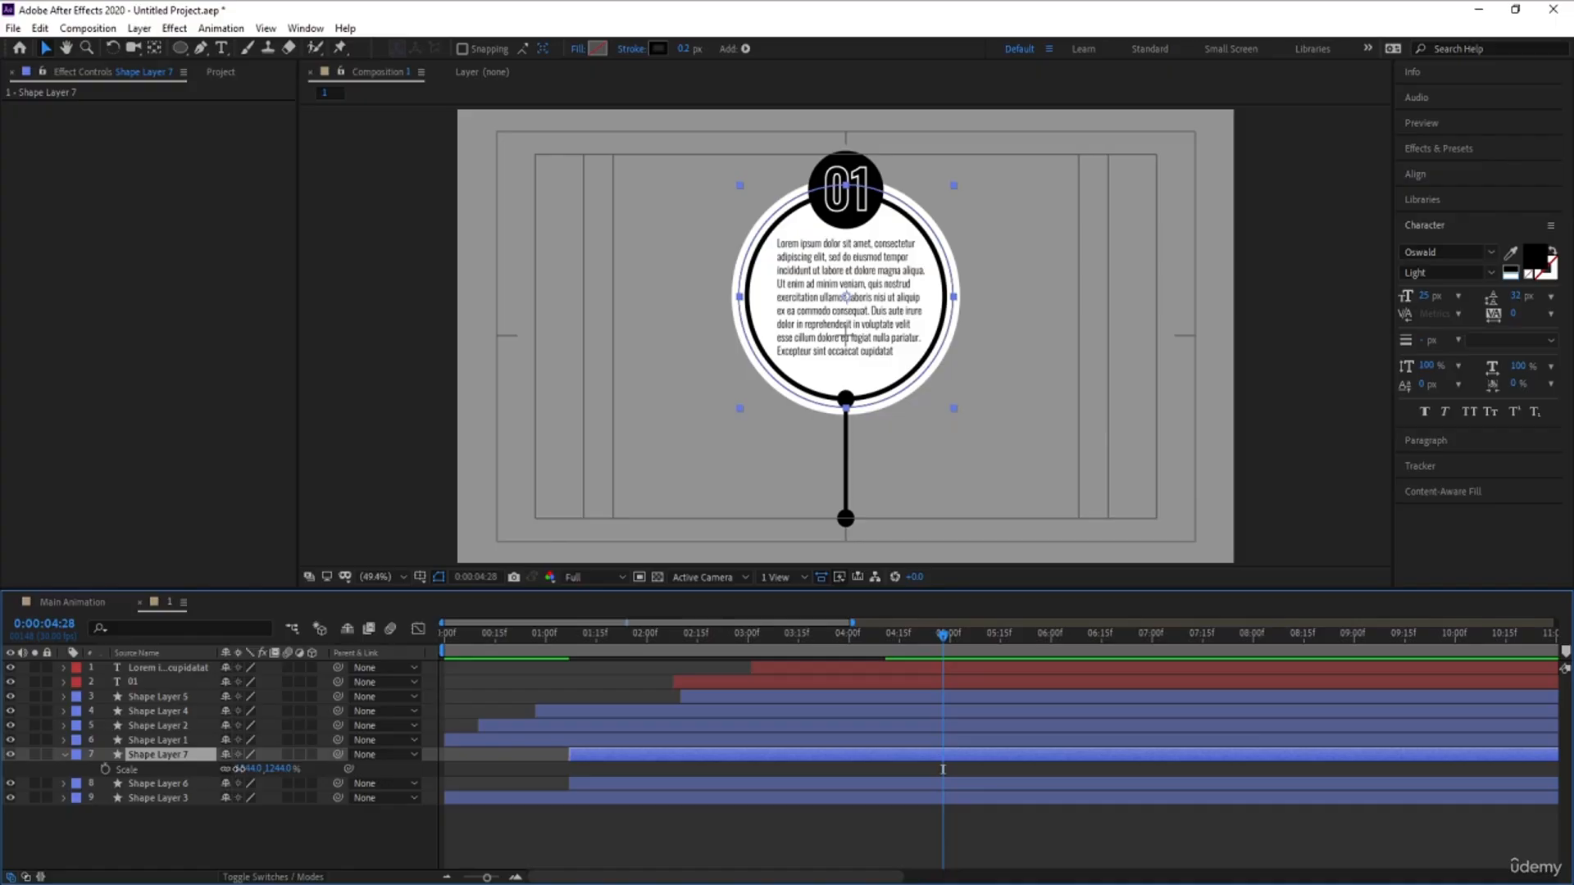
left_click_drag(239, 769, 358, 711)
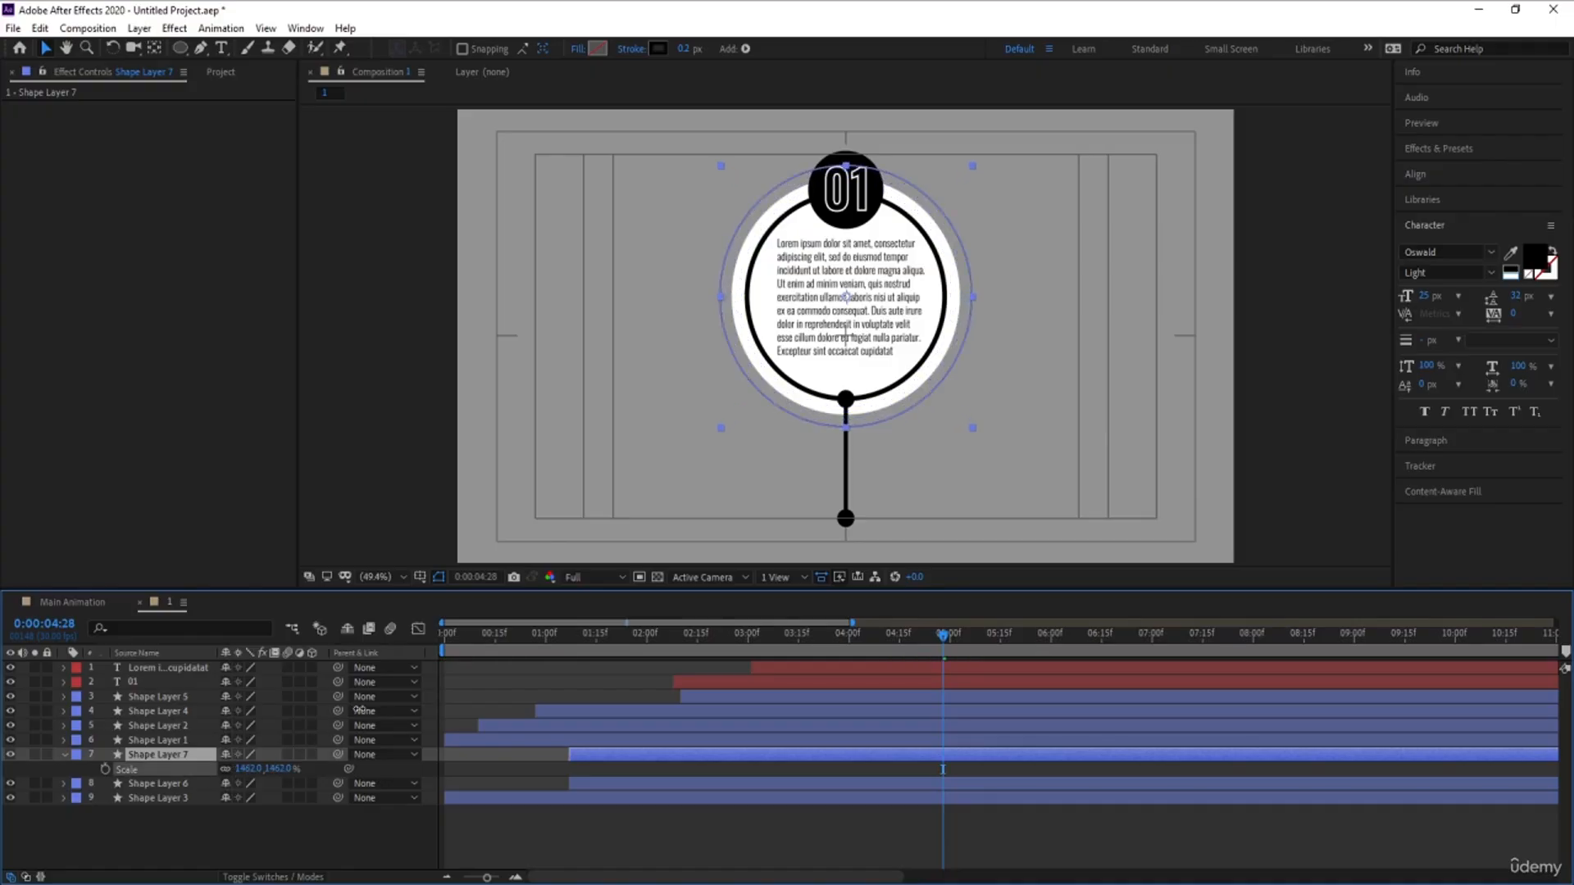
left_click(349, 834)
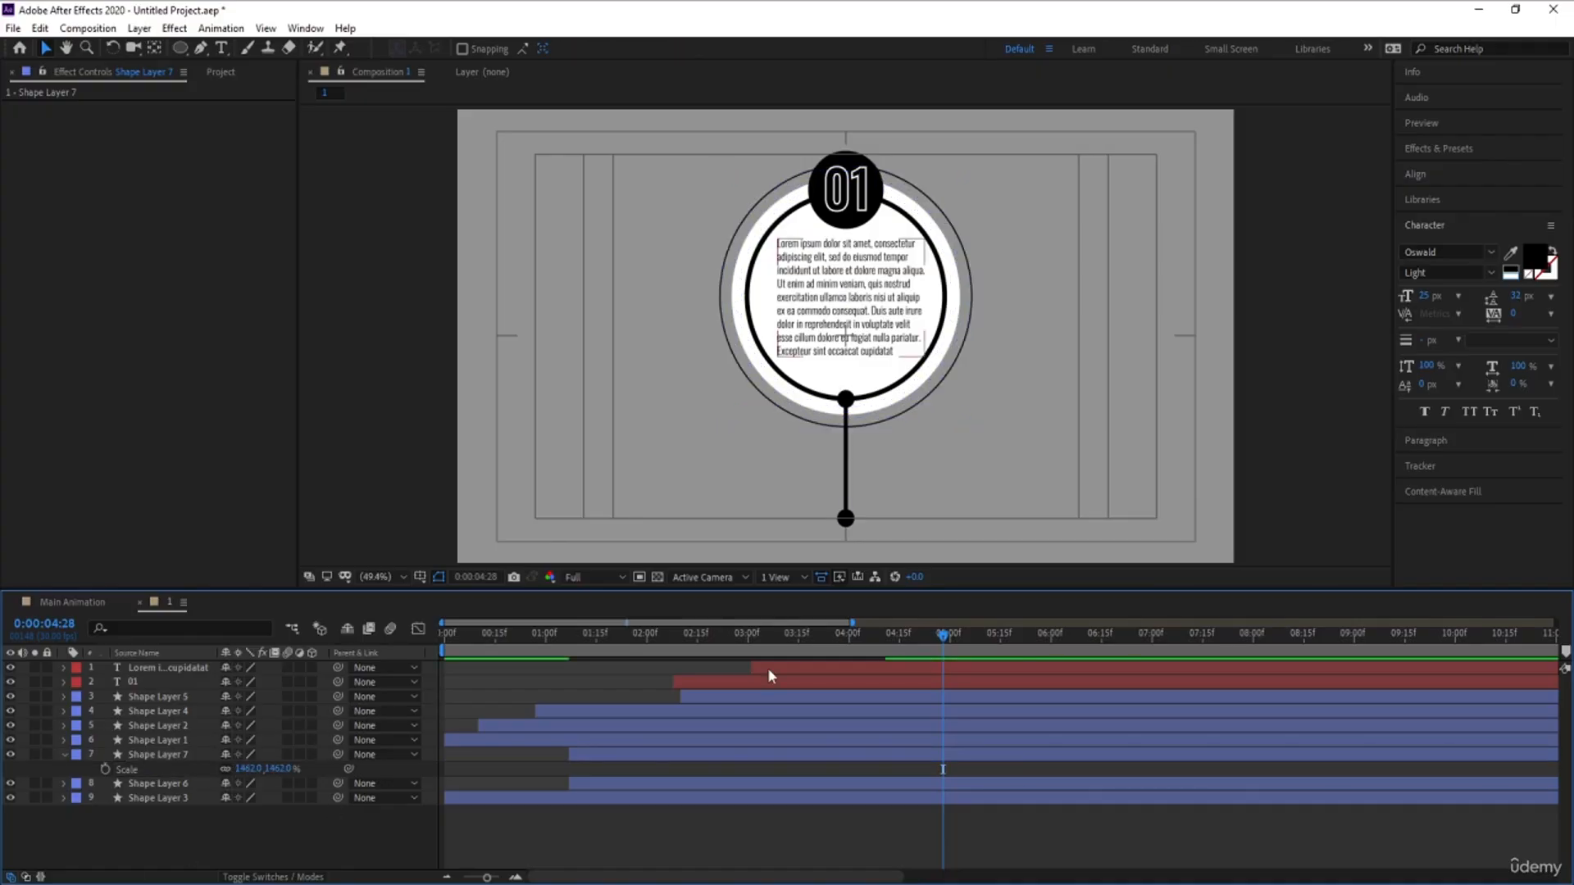
- Preview the animation from the beginning, move Shape Layer 7's start to 0:00:00:19, and preview the new timing
left_click_drag(640, 652, 415, 653)
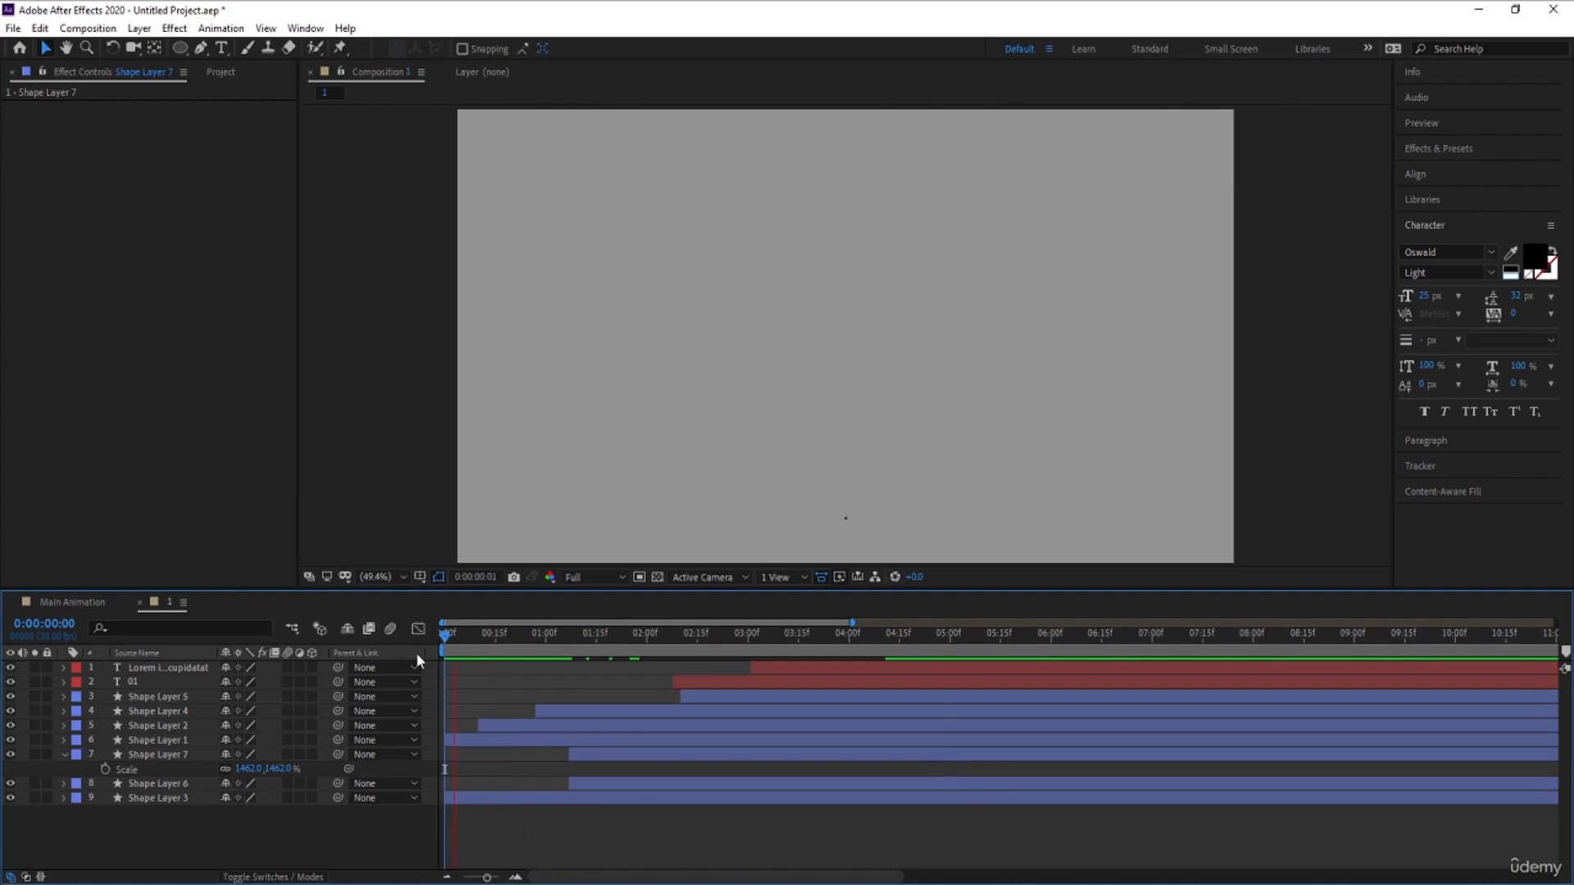
key("space")
key("space")
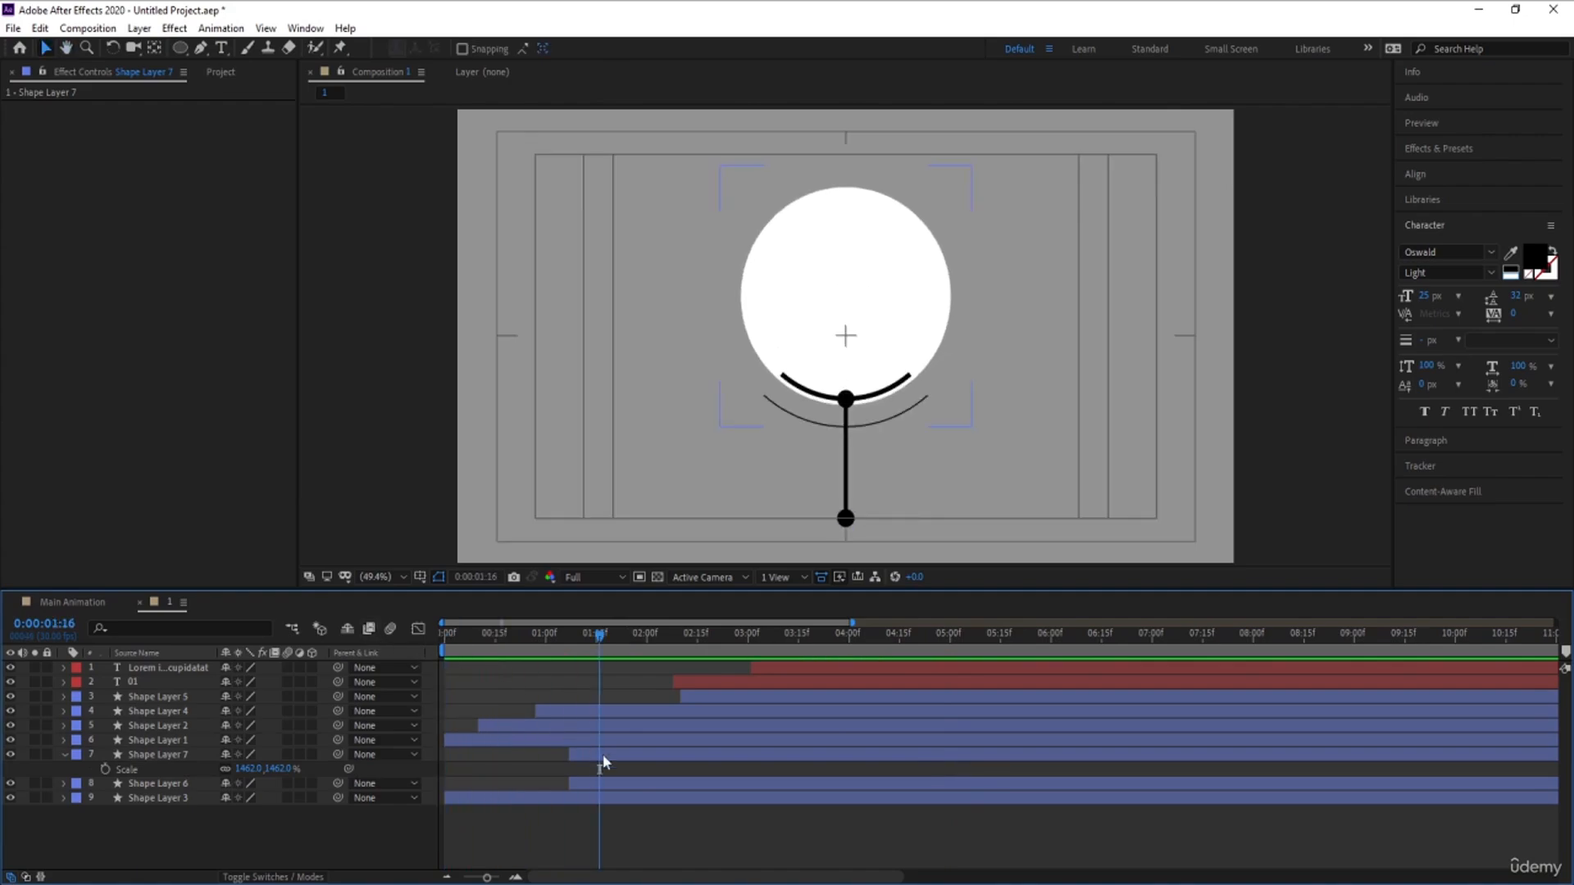
left_click(591, 779)
mouse_move(585, 758)
left_mouse_down()
mouse_move(607, 759)
mouse_move(588, 753)
left_mouse_up()
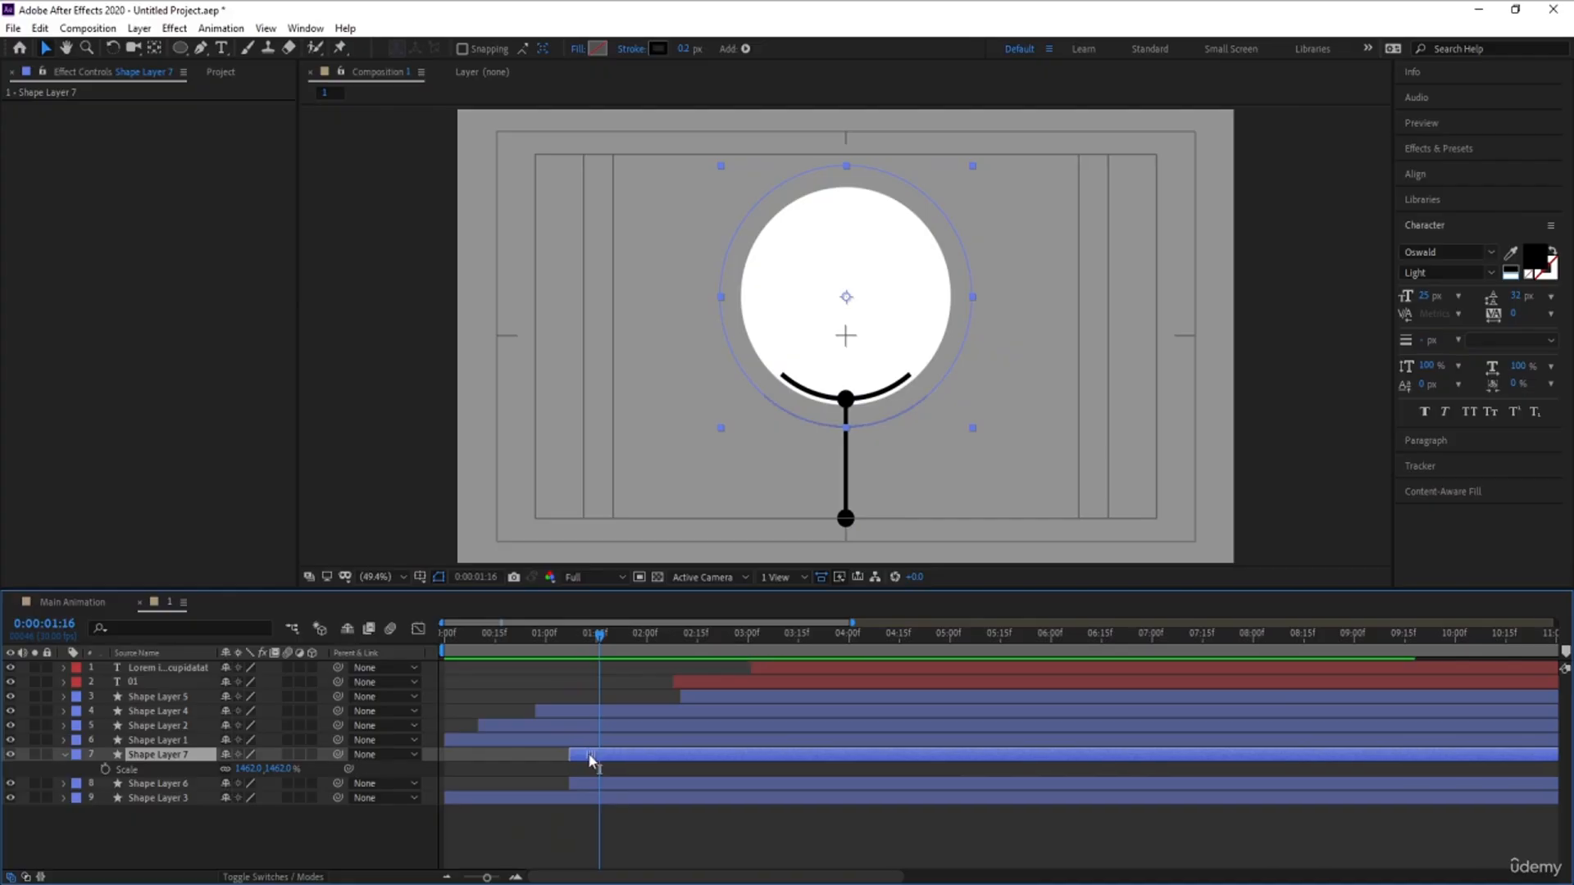
left_click_drag(570, 633, 509, 641)
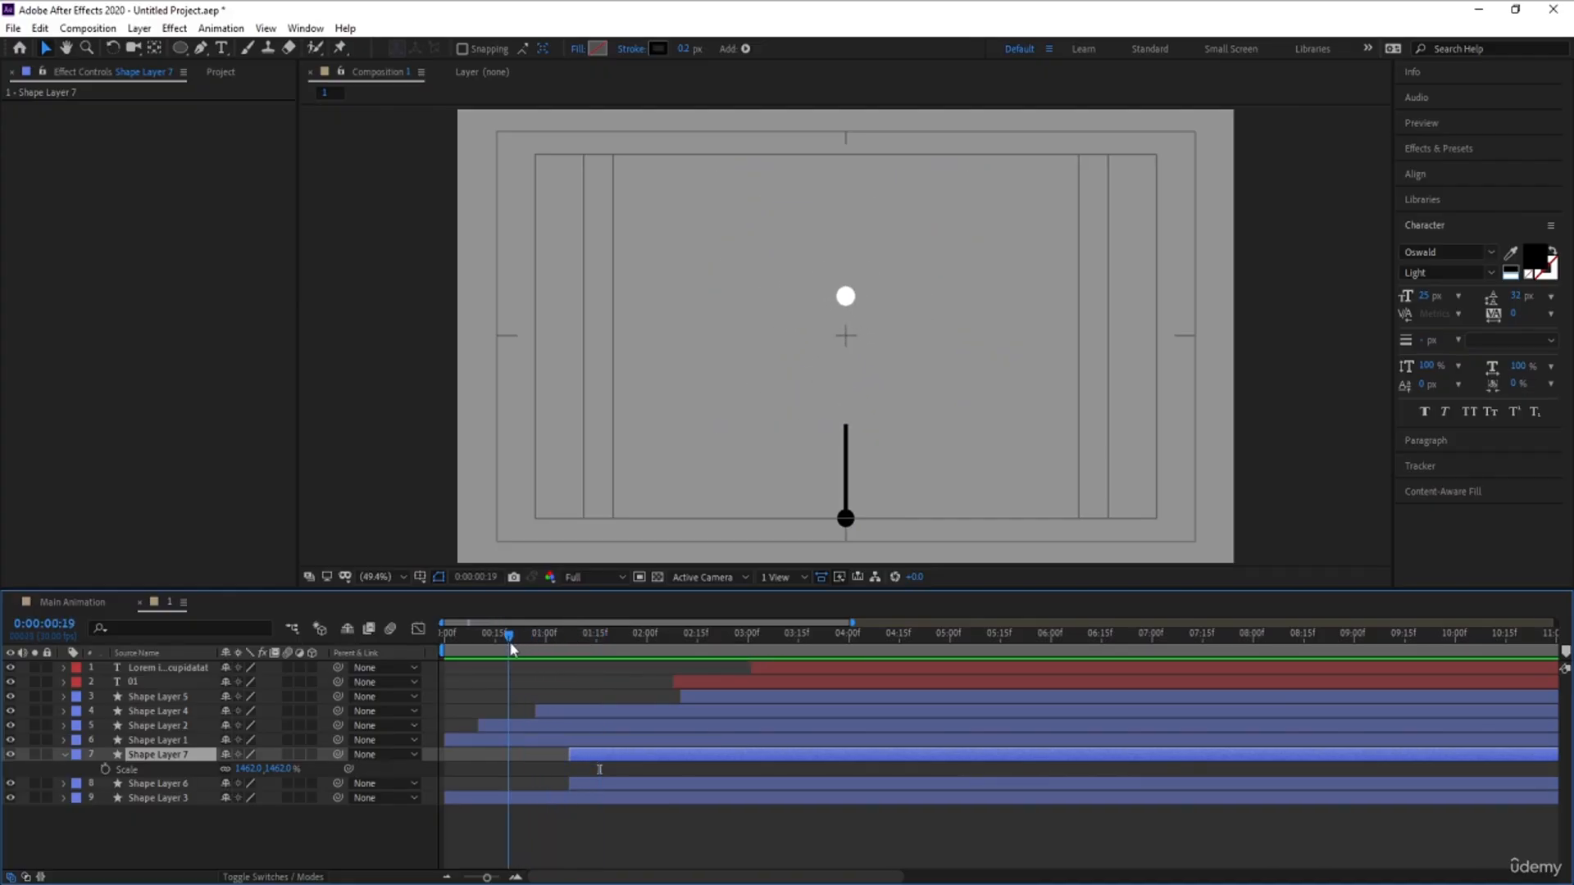
key("bracketleft")
key("space")
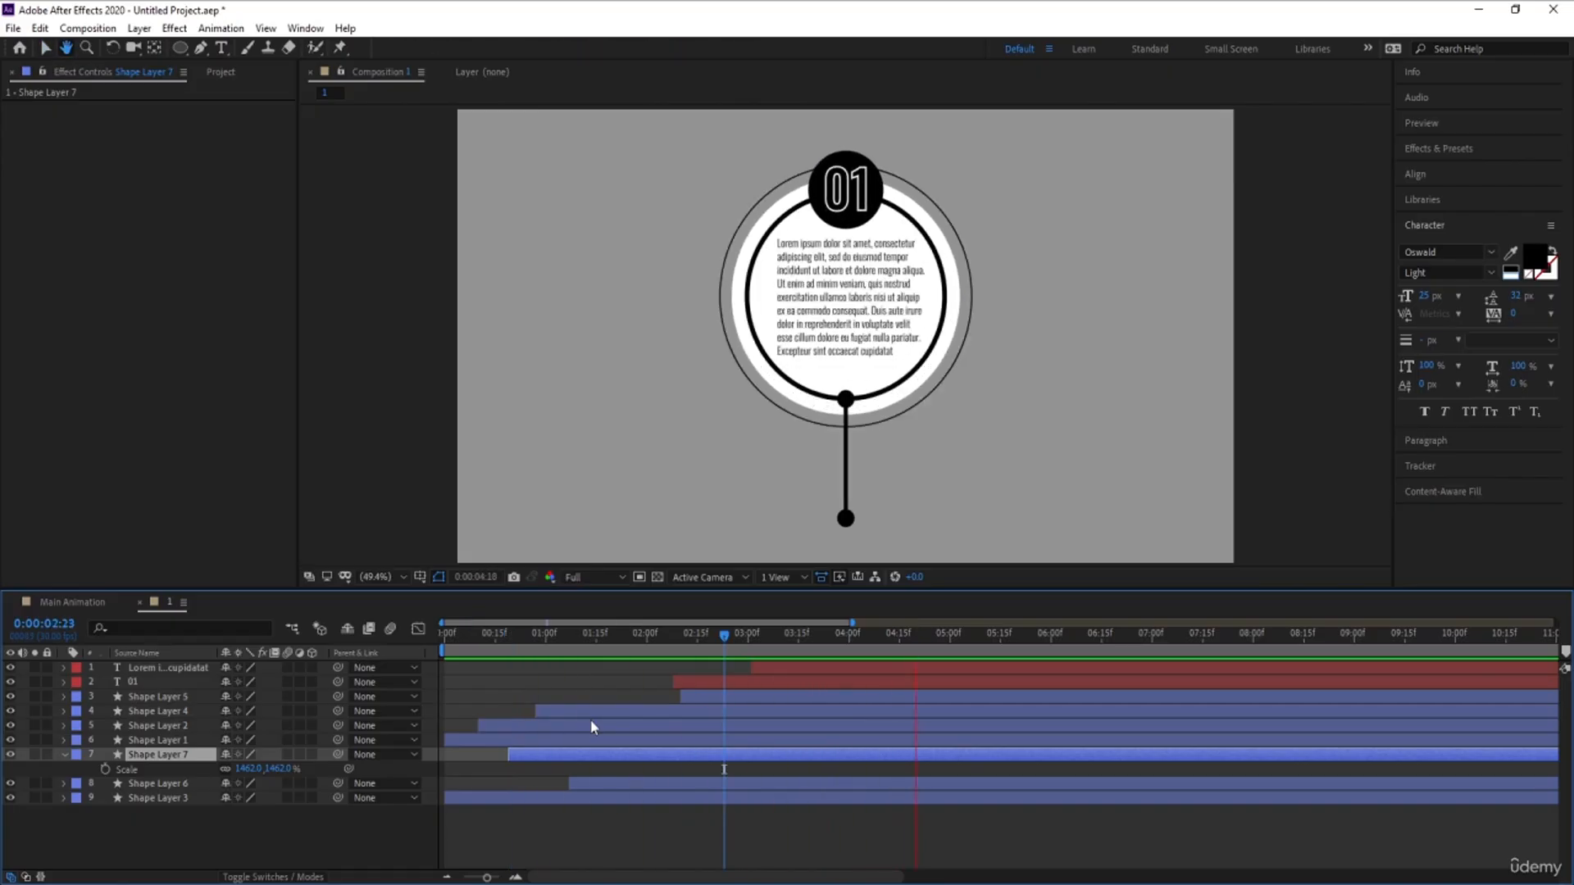
key("space")
- Set Shape Layer 7's keyframes at 0:00:02:10 to Start 10% and End 90% so the thin ring stays open
key("space")
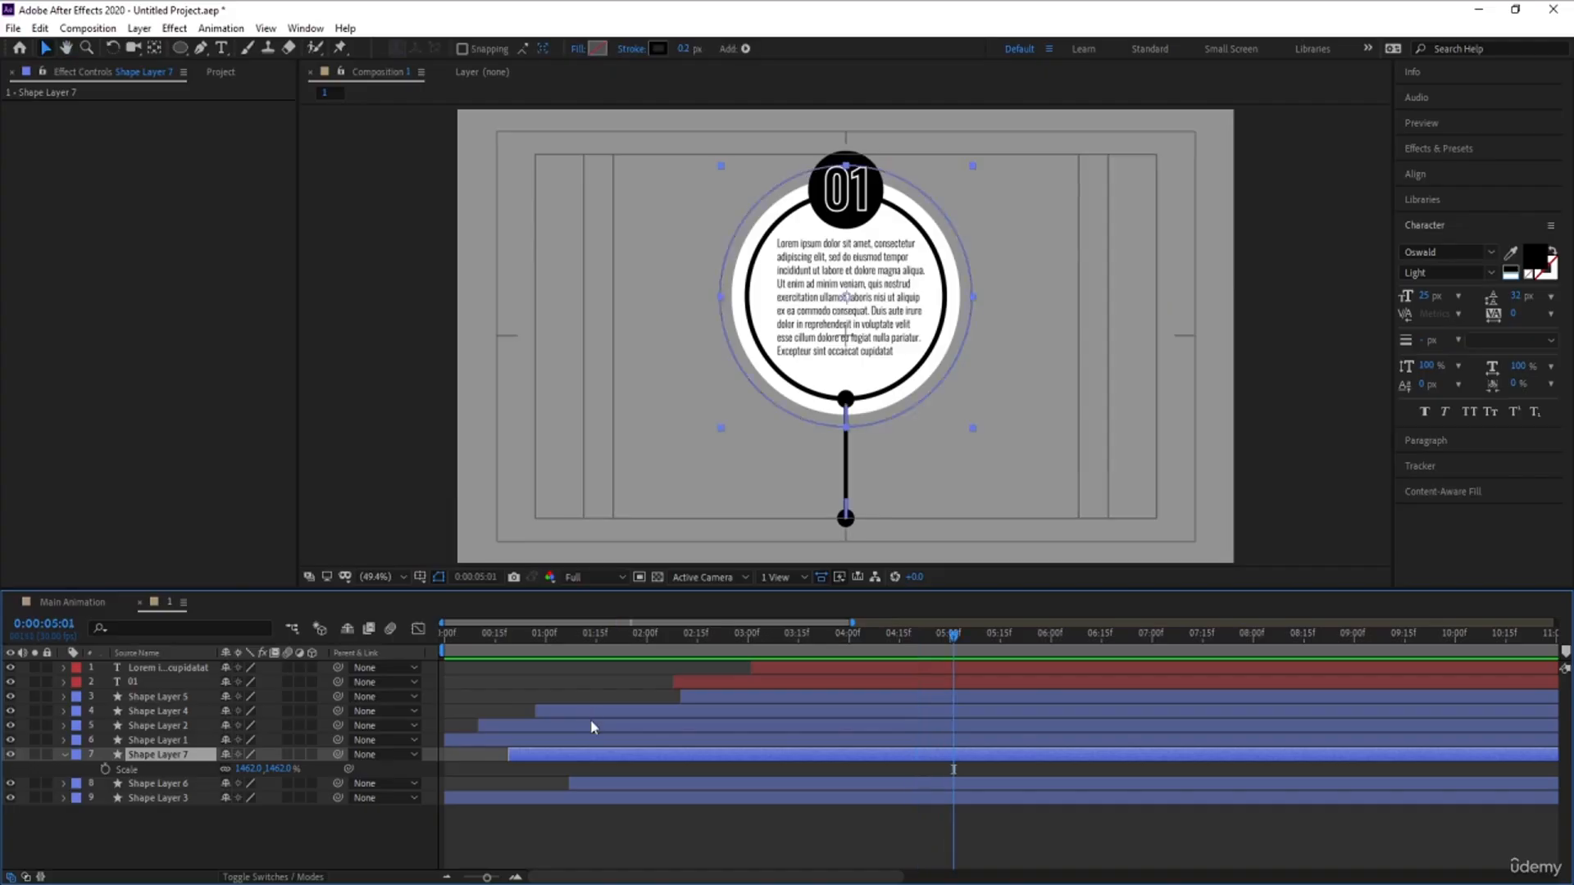
key("space")
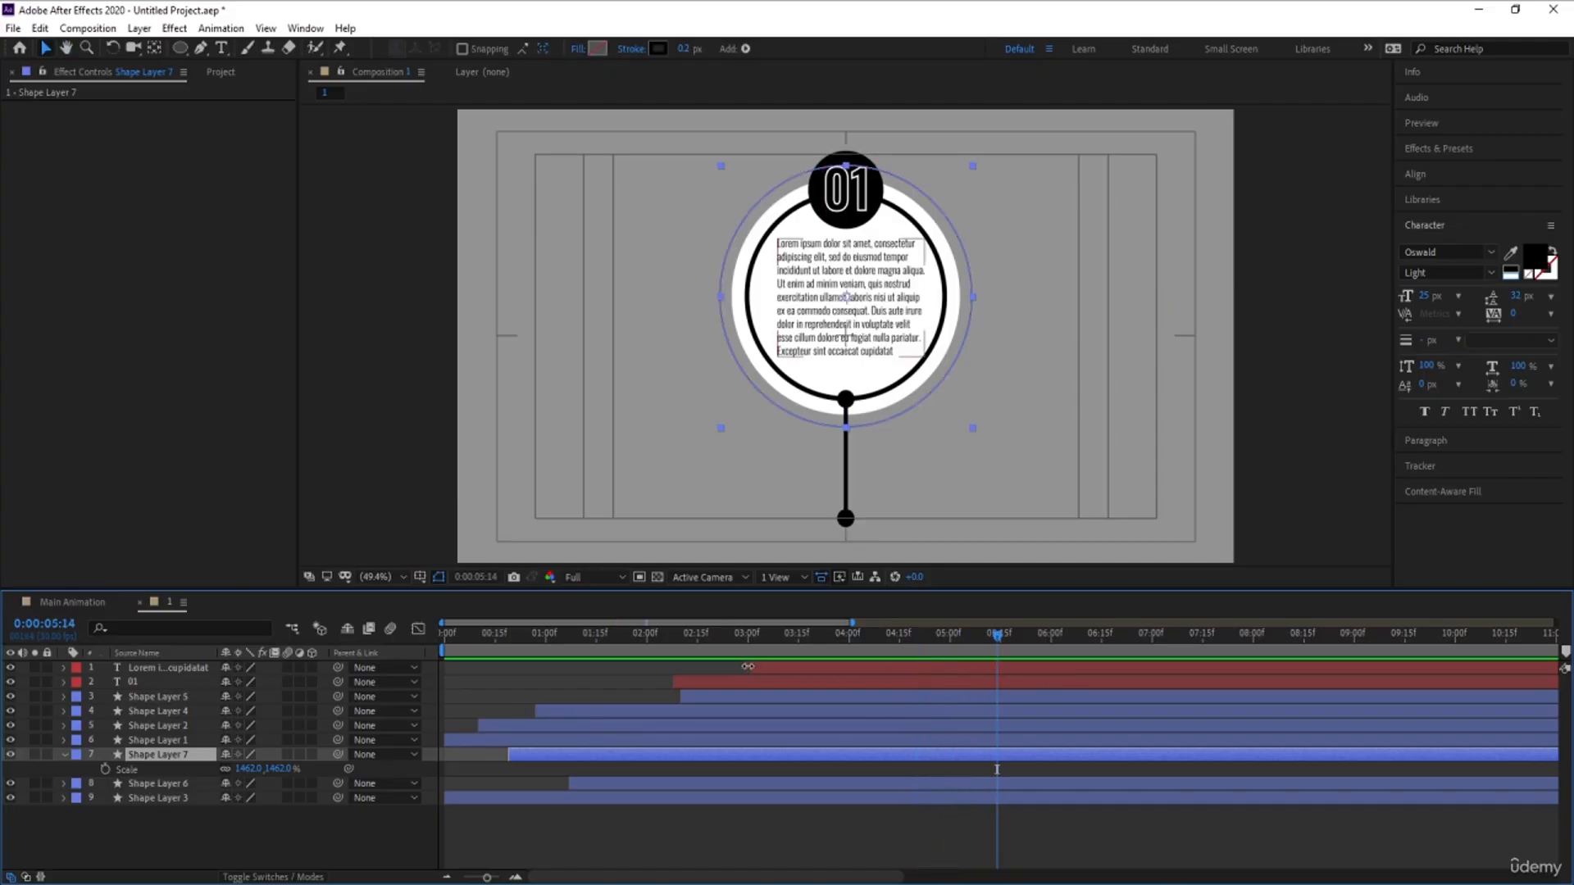
key("u")
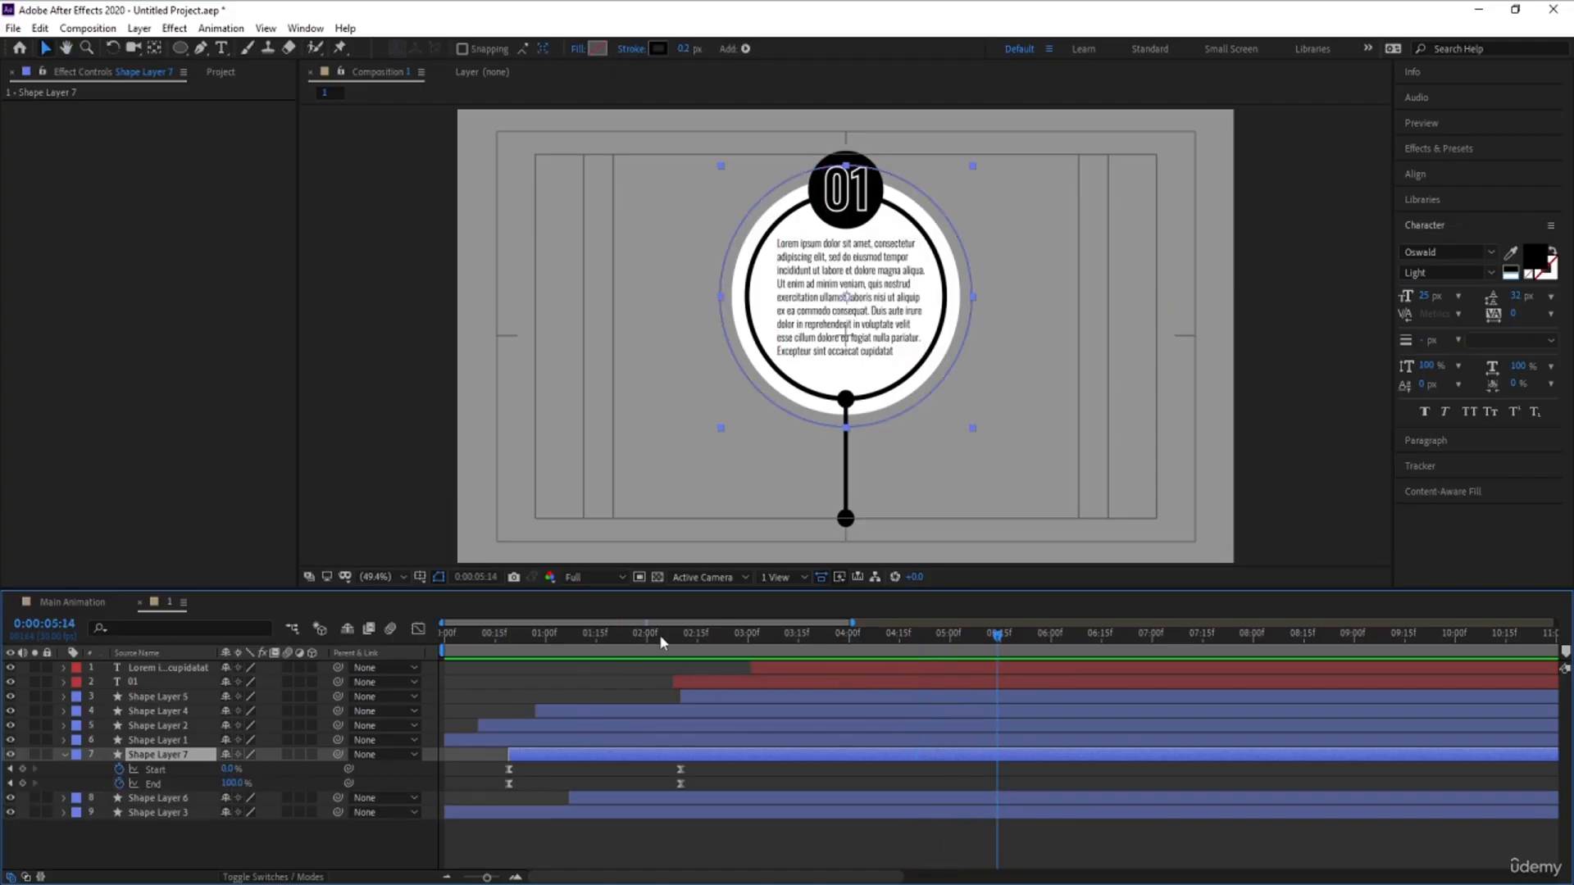
left_click_drag(661, 636, 681, 643)
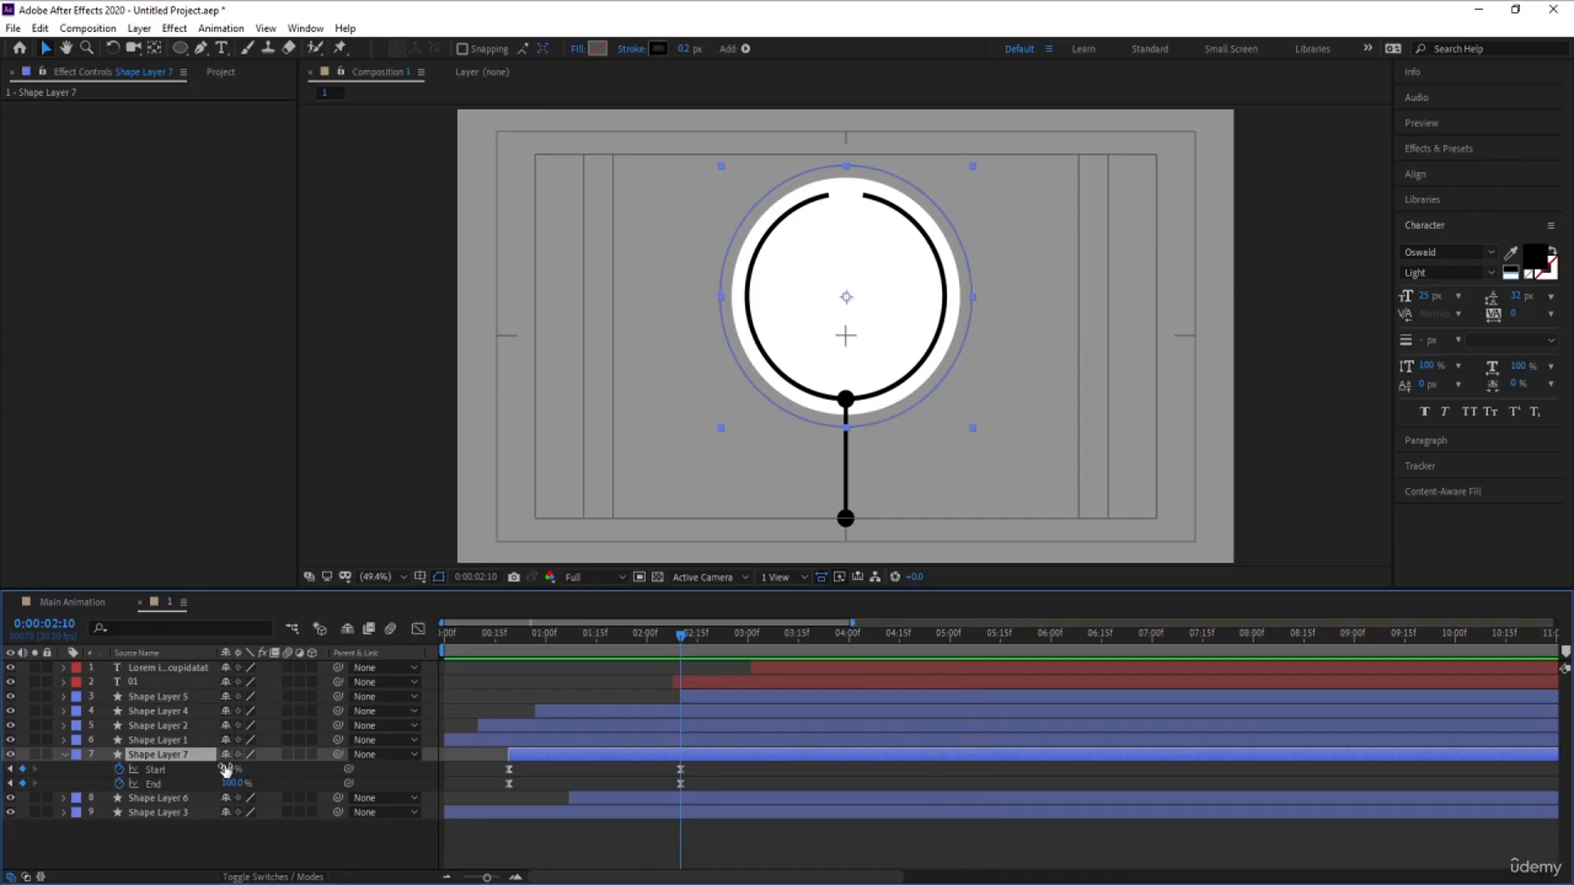
left_click(228, 769)
left_click_drag(241, 769, 178, 767)
type("10")
key("Tab")
type("90")
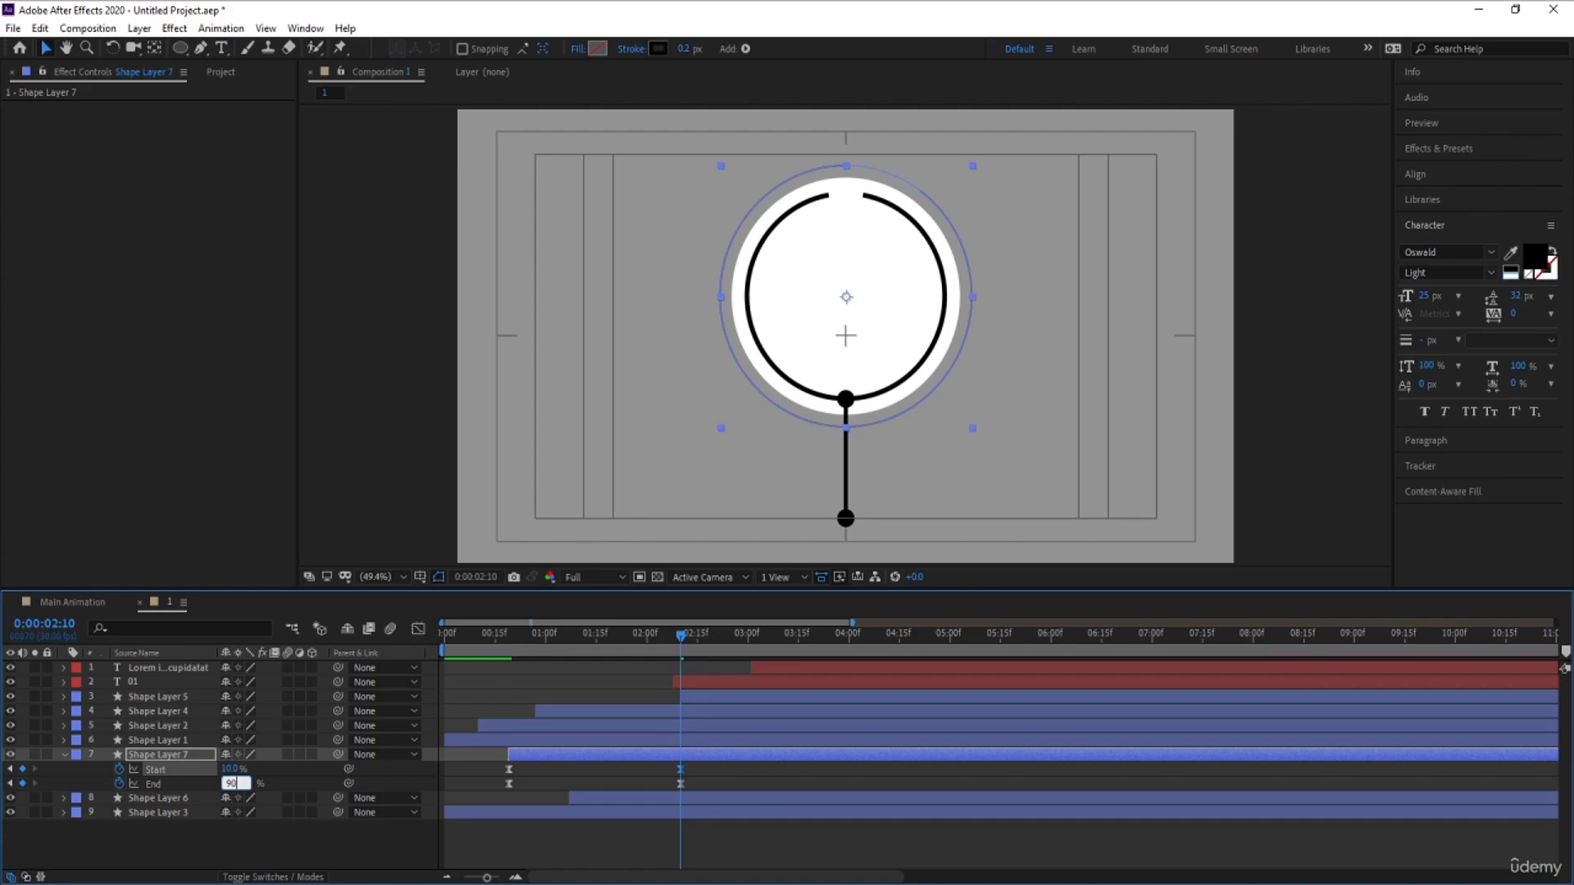
key("Return")
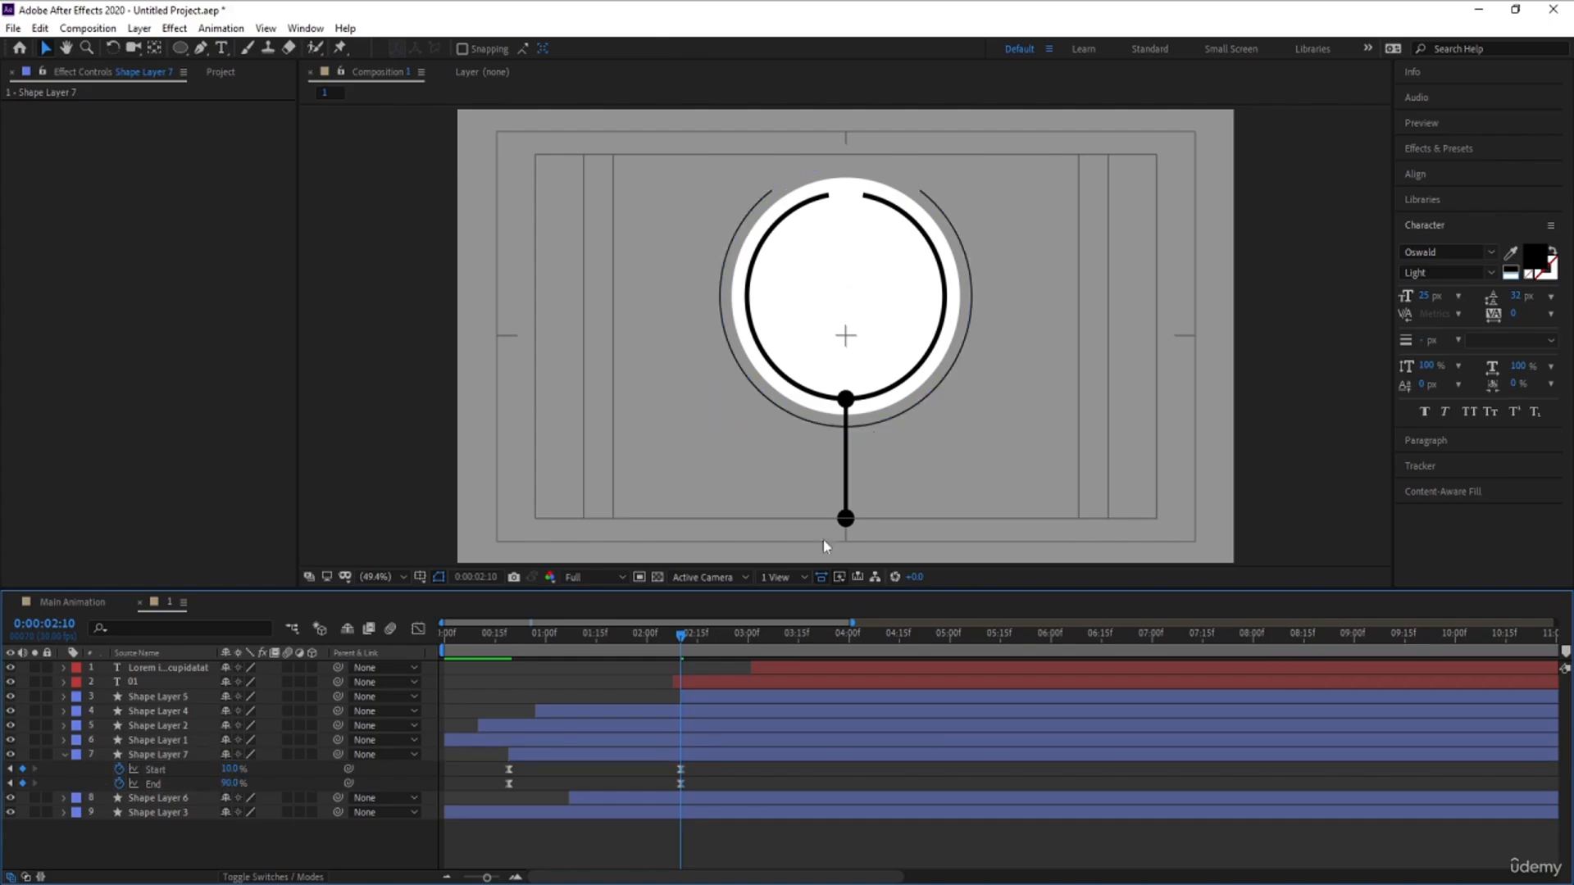
- Keyframe Shape Layer 7's rotation from 0° at 0:00:00:29 to one full turn at 0:00:06:00 and preview it
left_click_drag(685, 646, 543, 633)
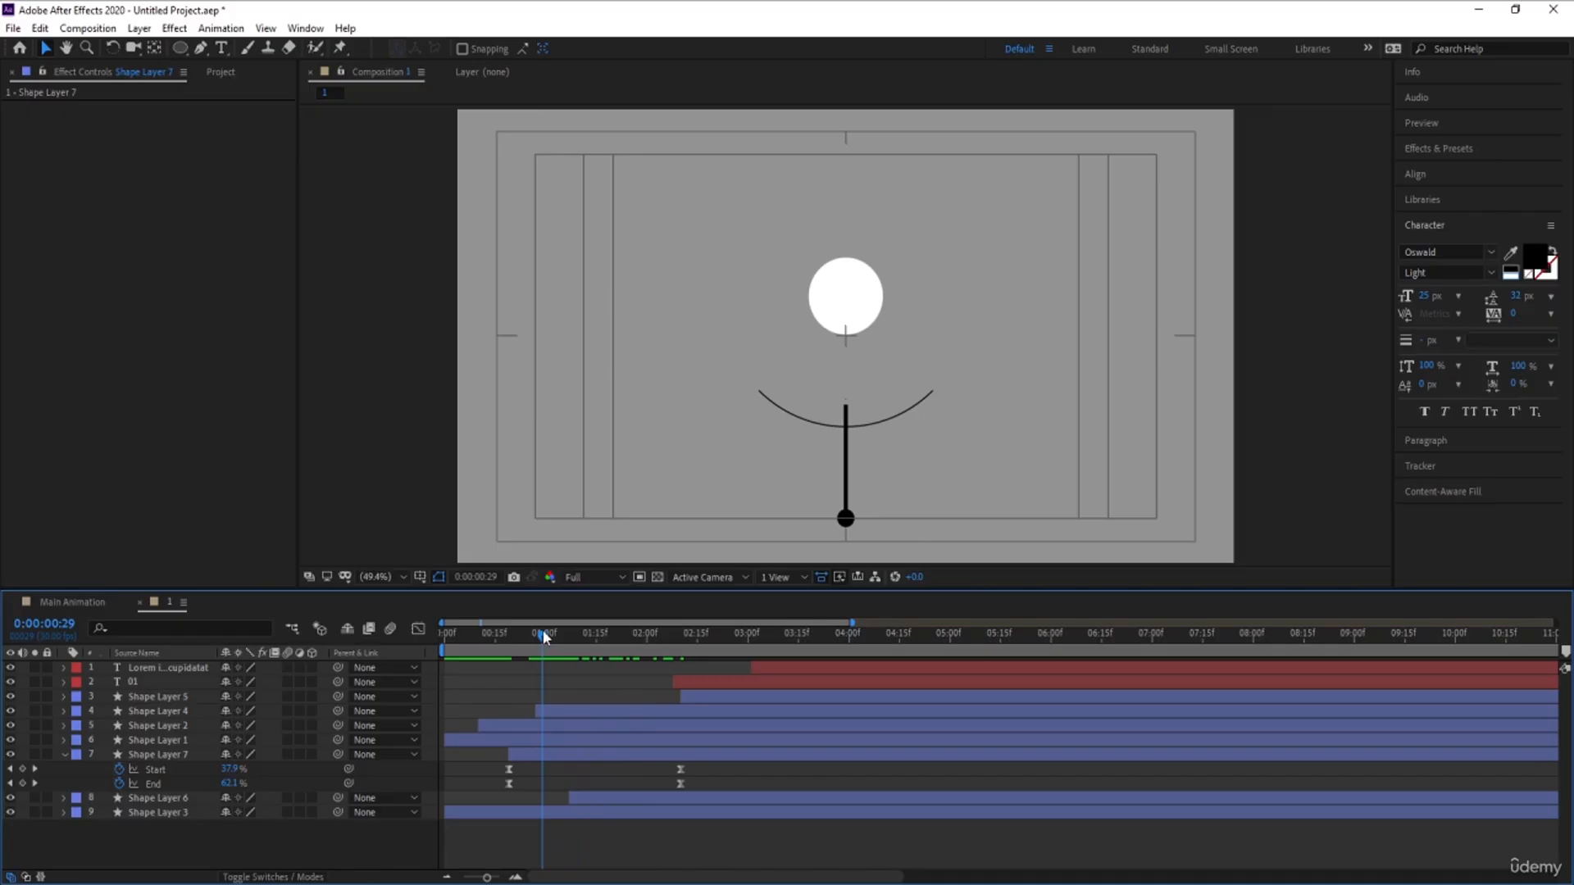
left_click(543, 754)
key("r")
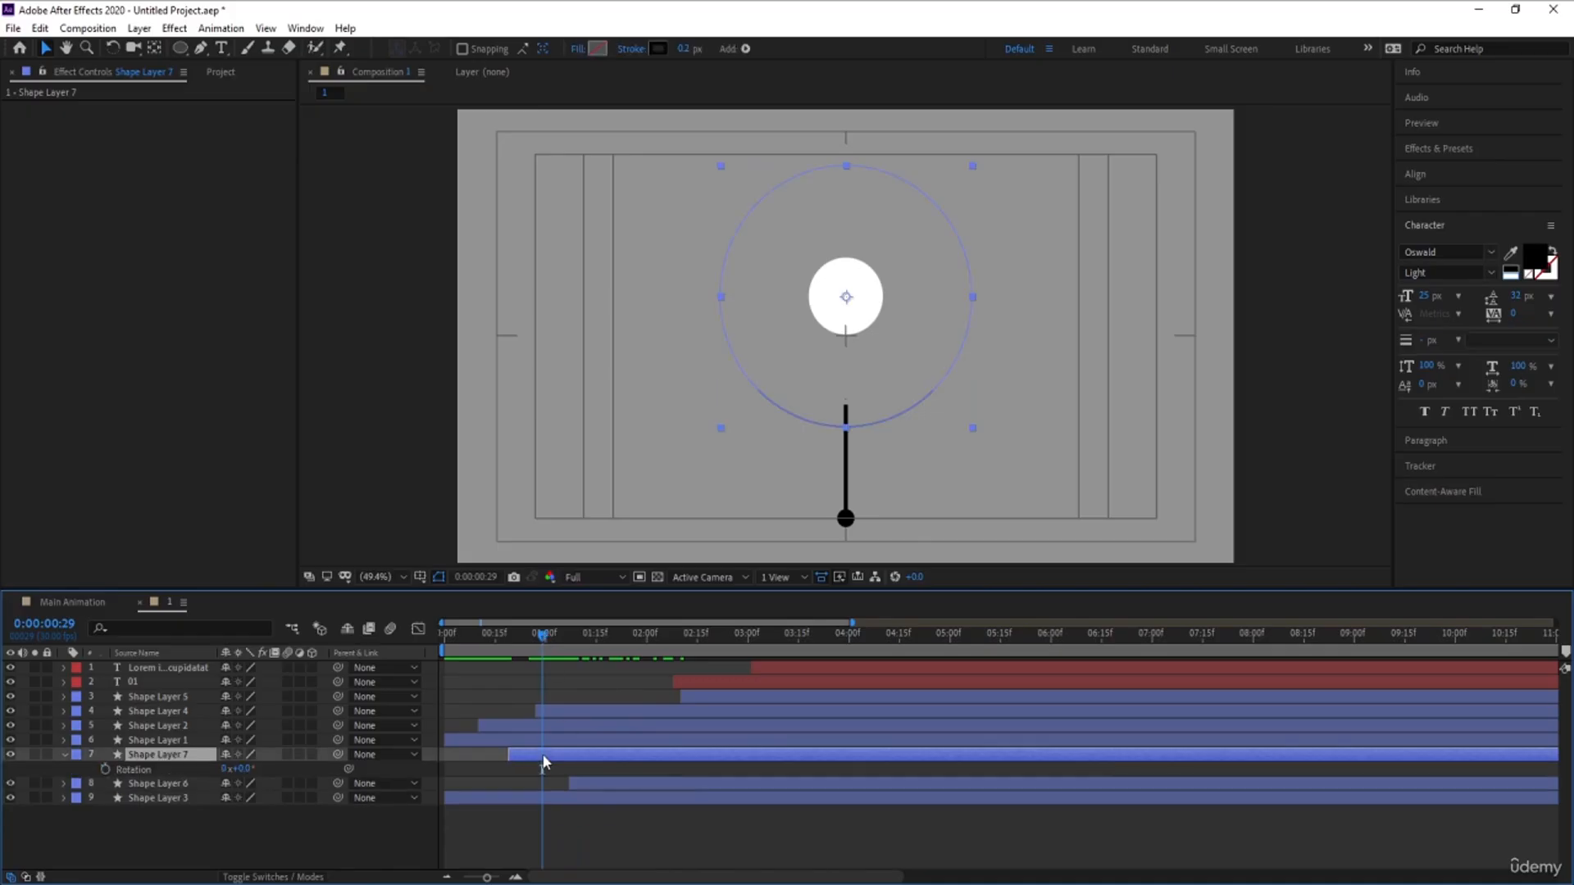
left_click(106, 769)
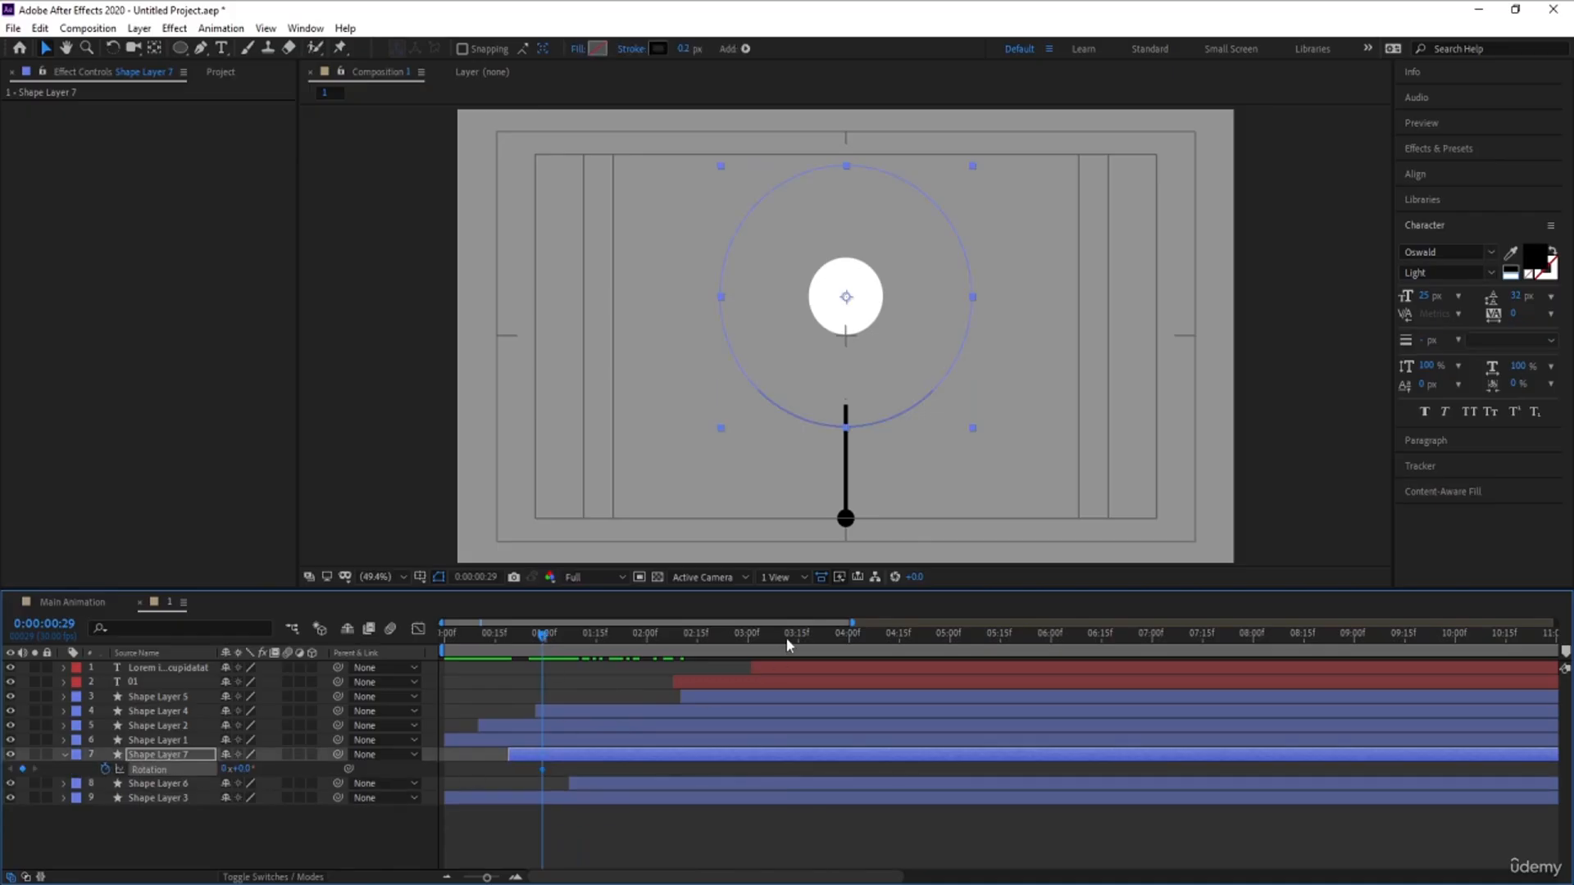
left_click_drag(786, 638, 1051, 638)
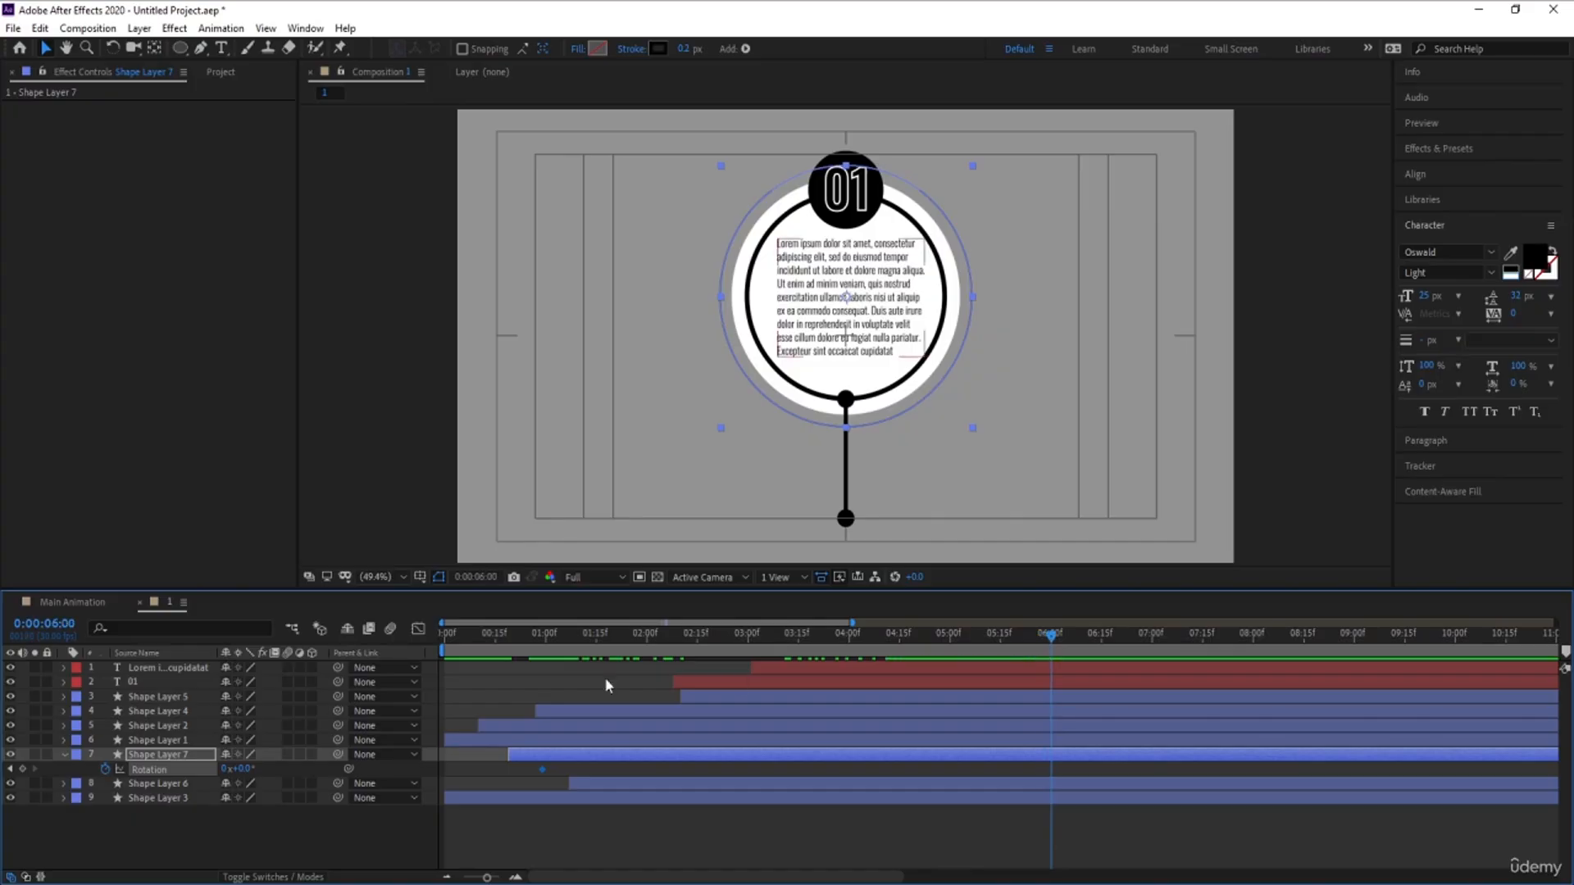
left_click(223, 768)
type("1")
key("Return")
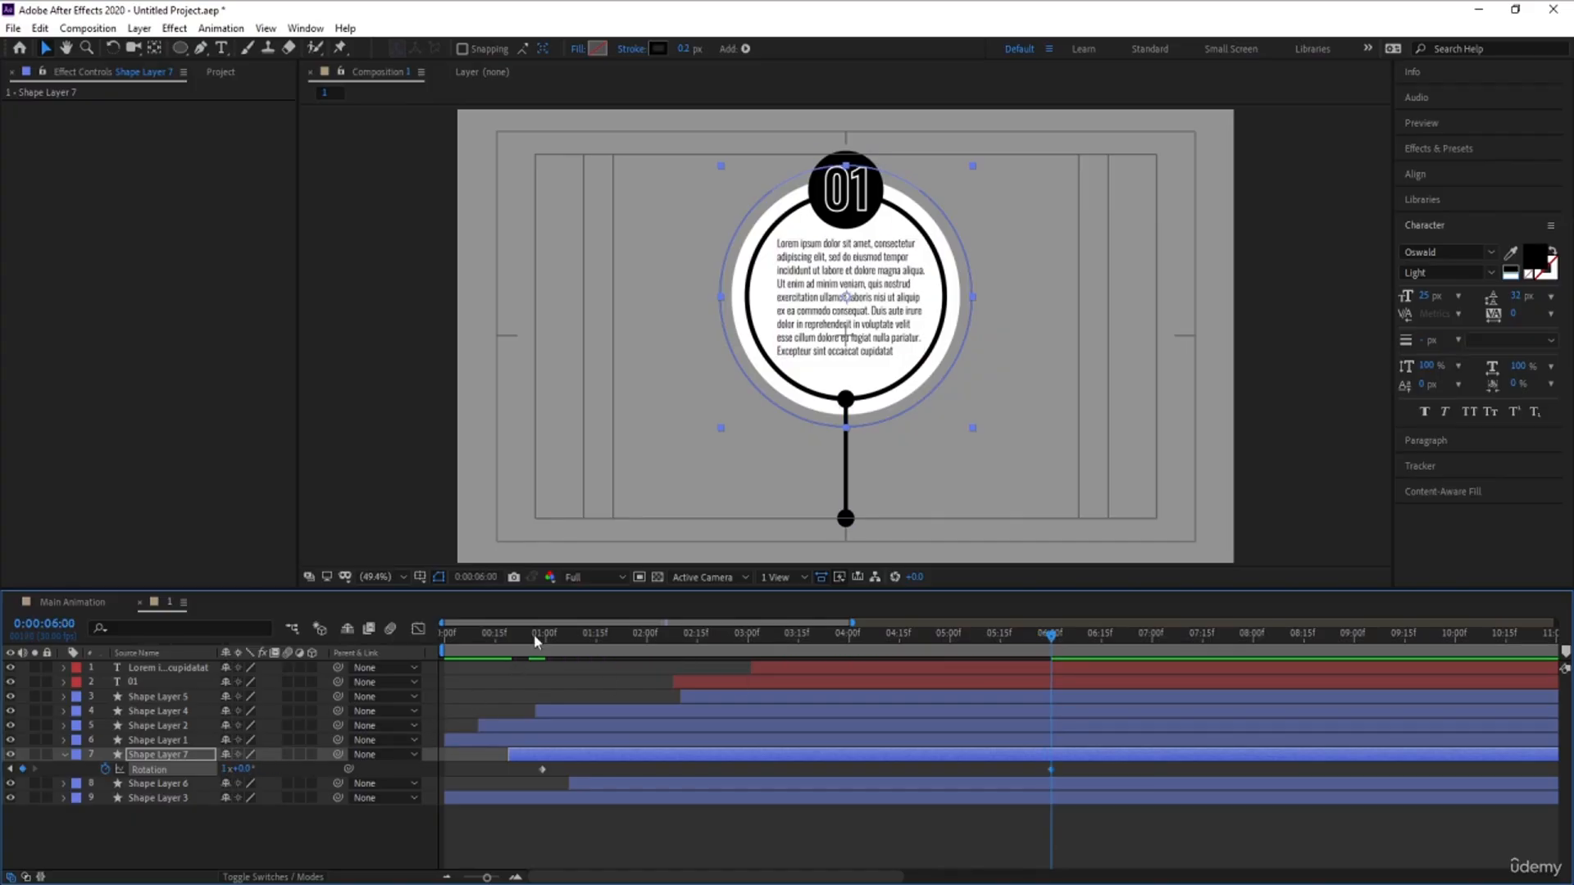
key("space")
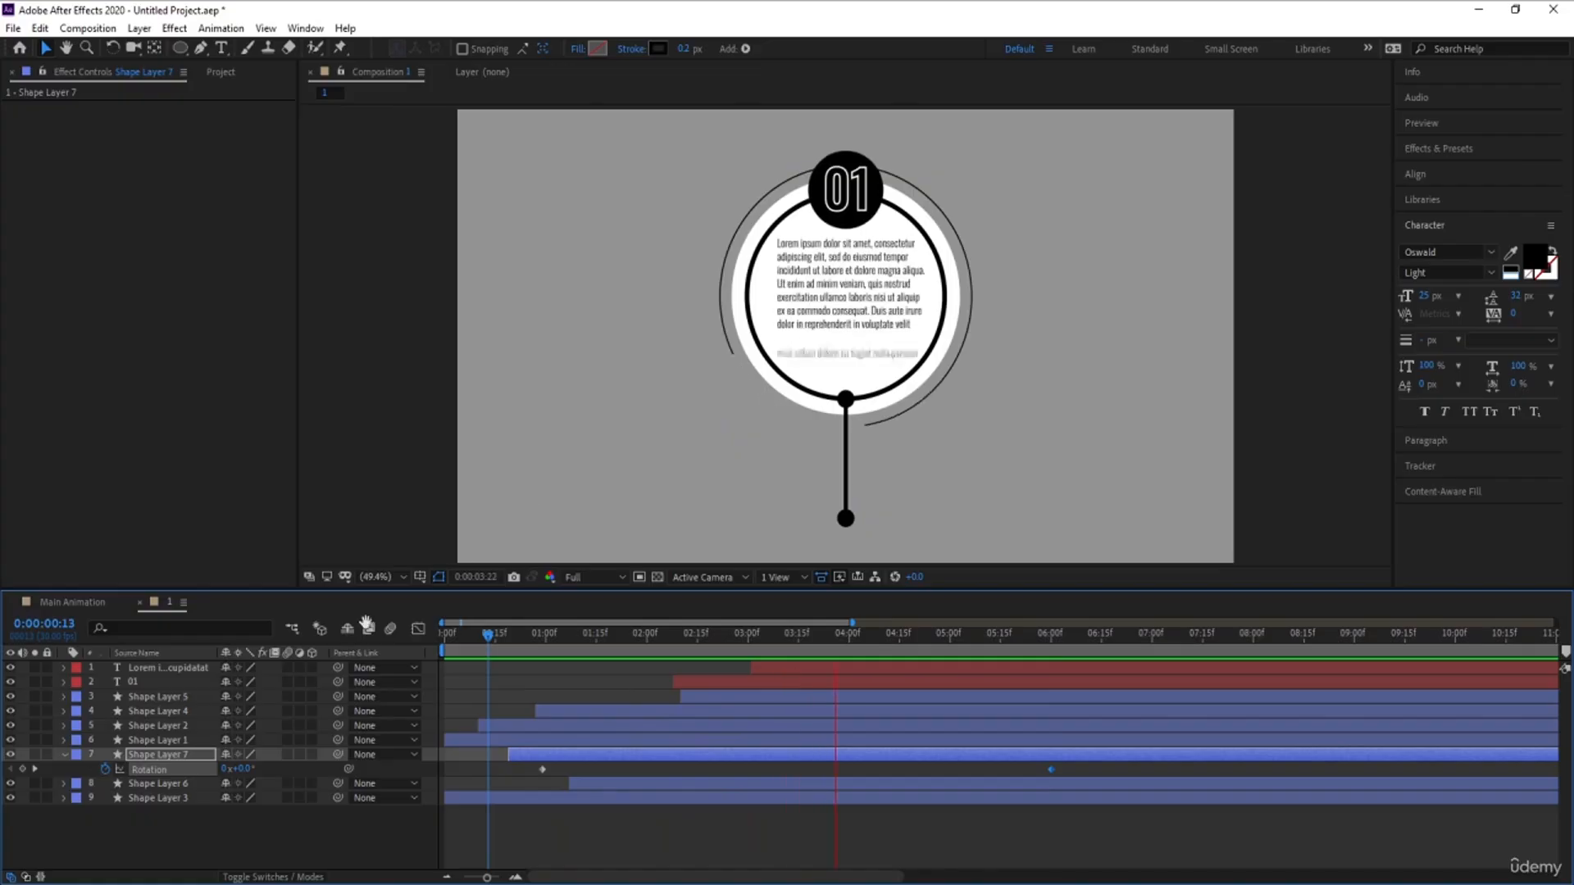
- Add a loopOut() expression to Shape Layer 7's rotation and preview the animation from the start
left_click(105, 768, "alt")
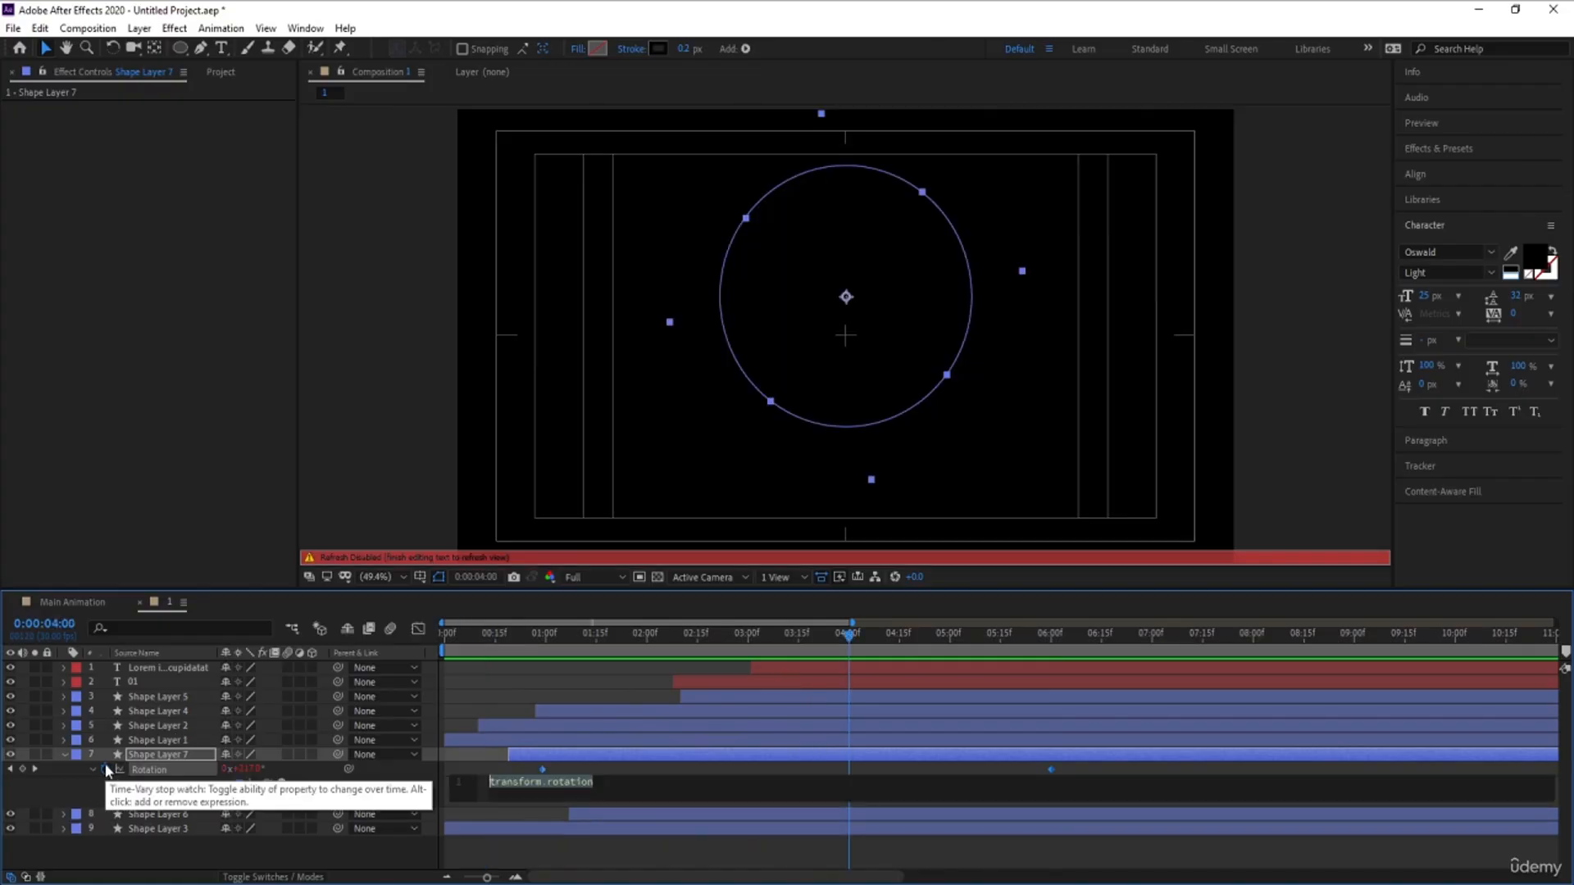
type("loopOut()")
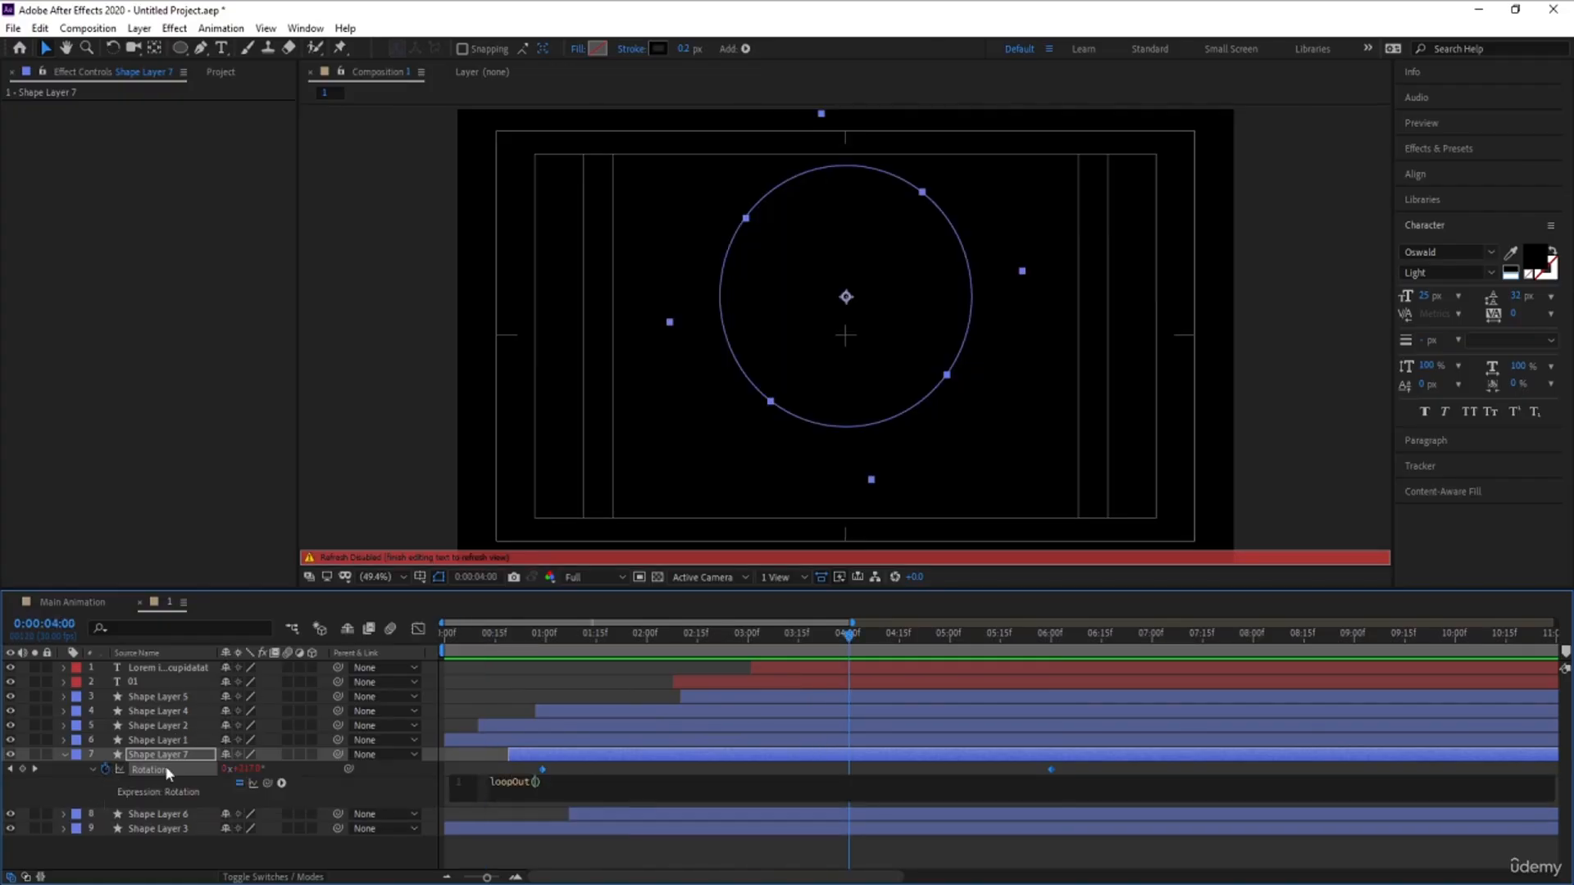
left_click(457, 757)
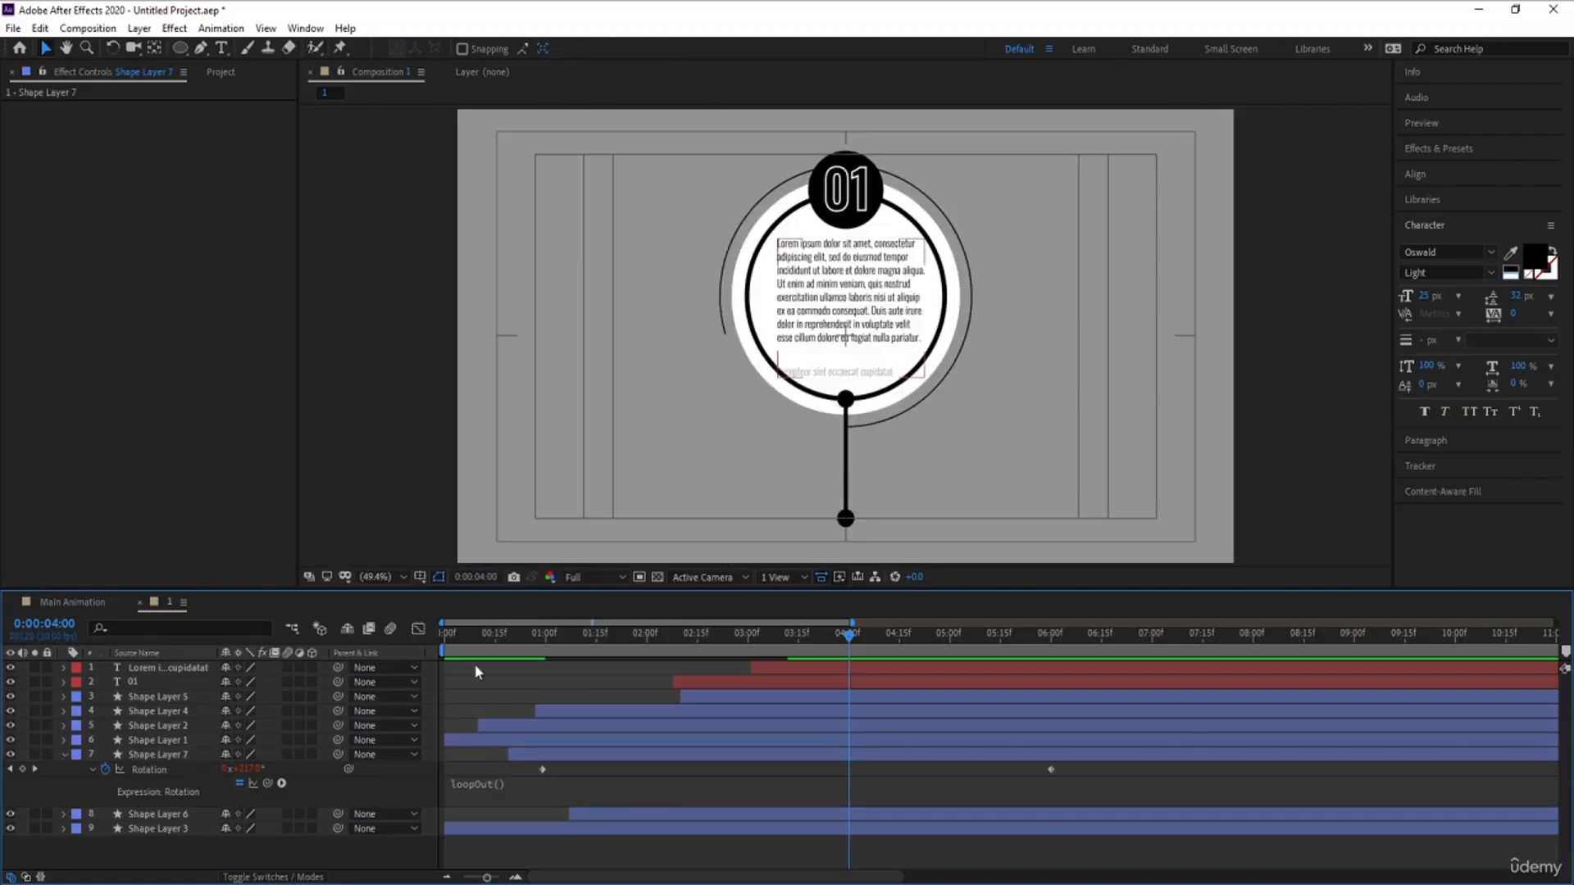
key("Home")
key("space")
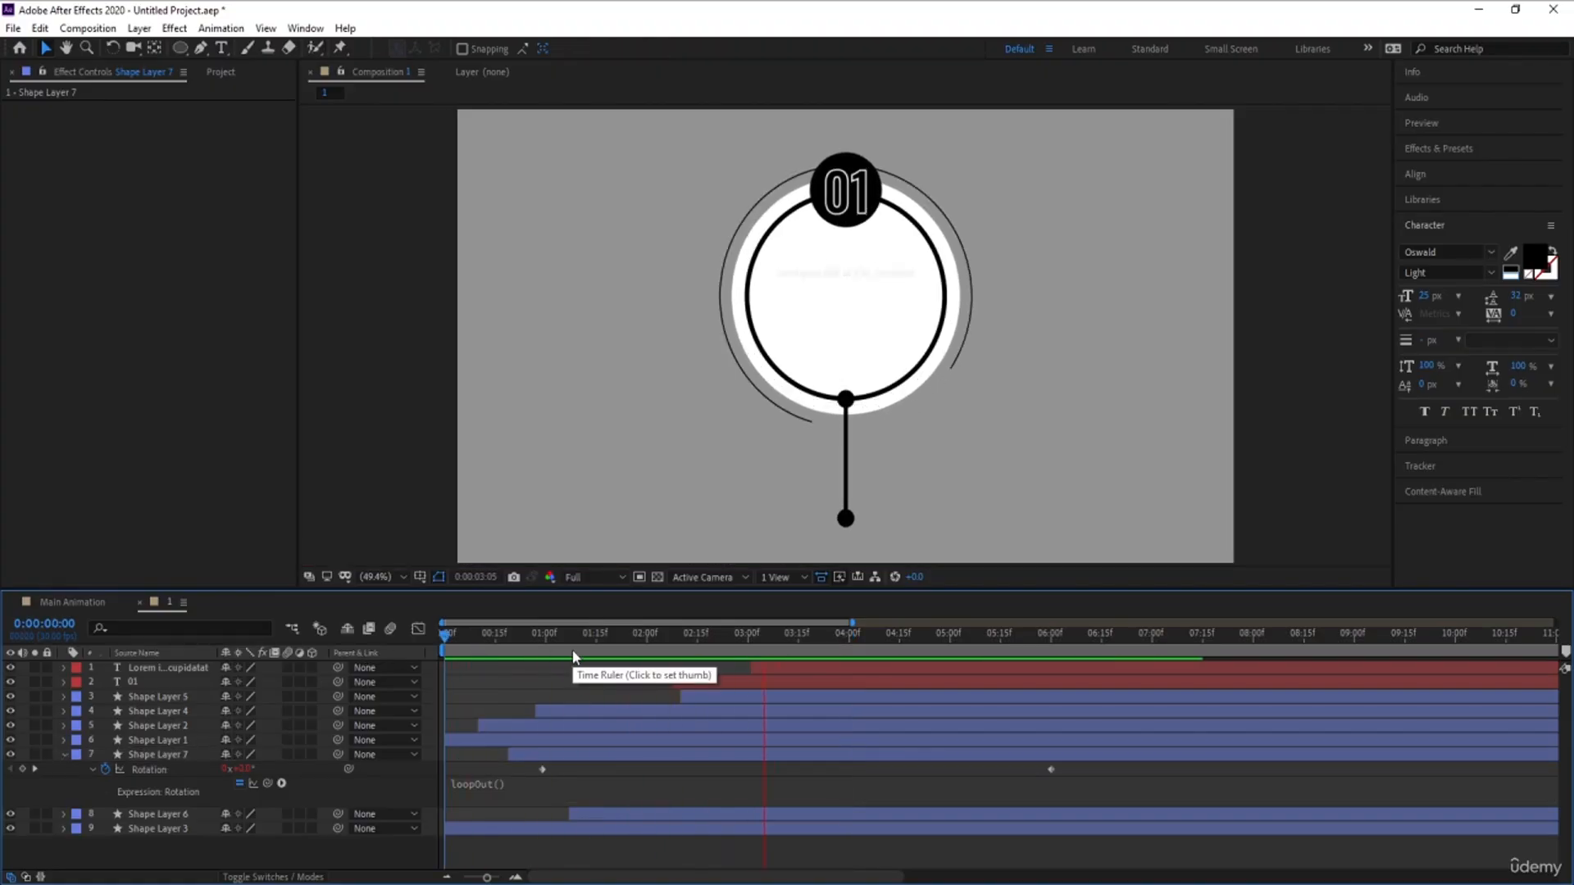
key("space")
- Add composition 1 as a layer in the Main Animation composition and preview it
left_click(74, 601)
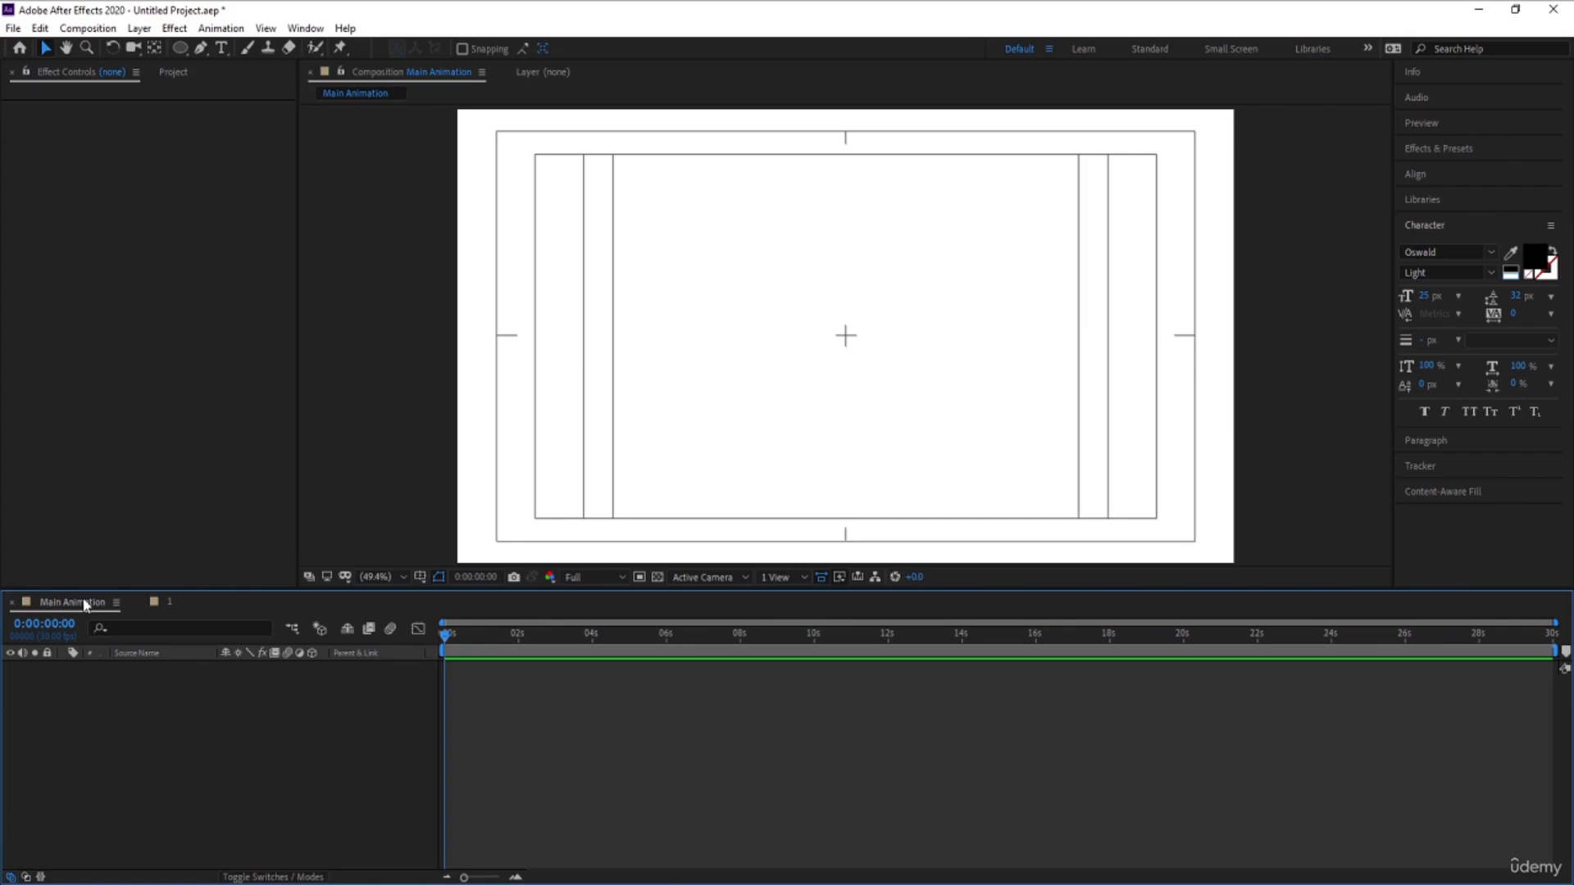
key("ctrl+0")
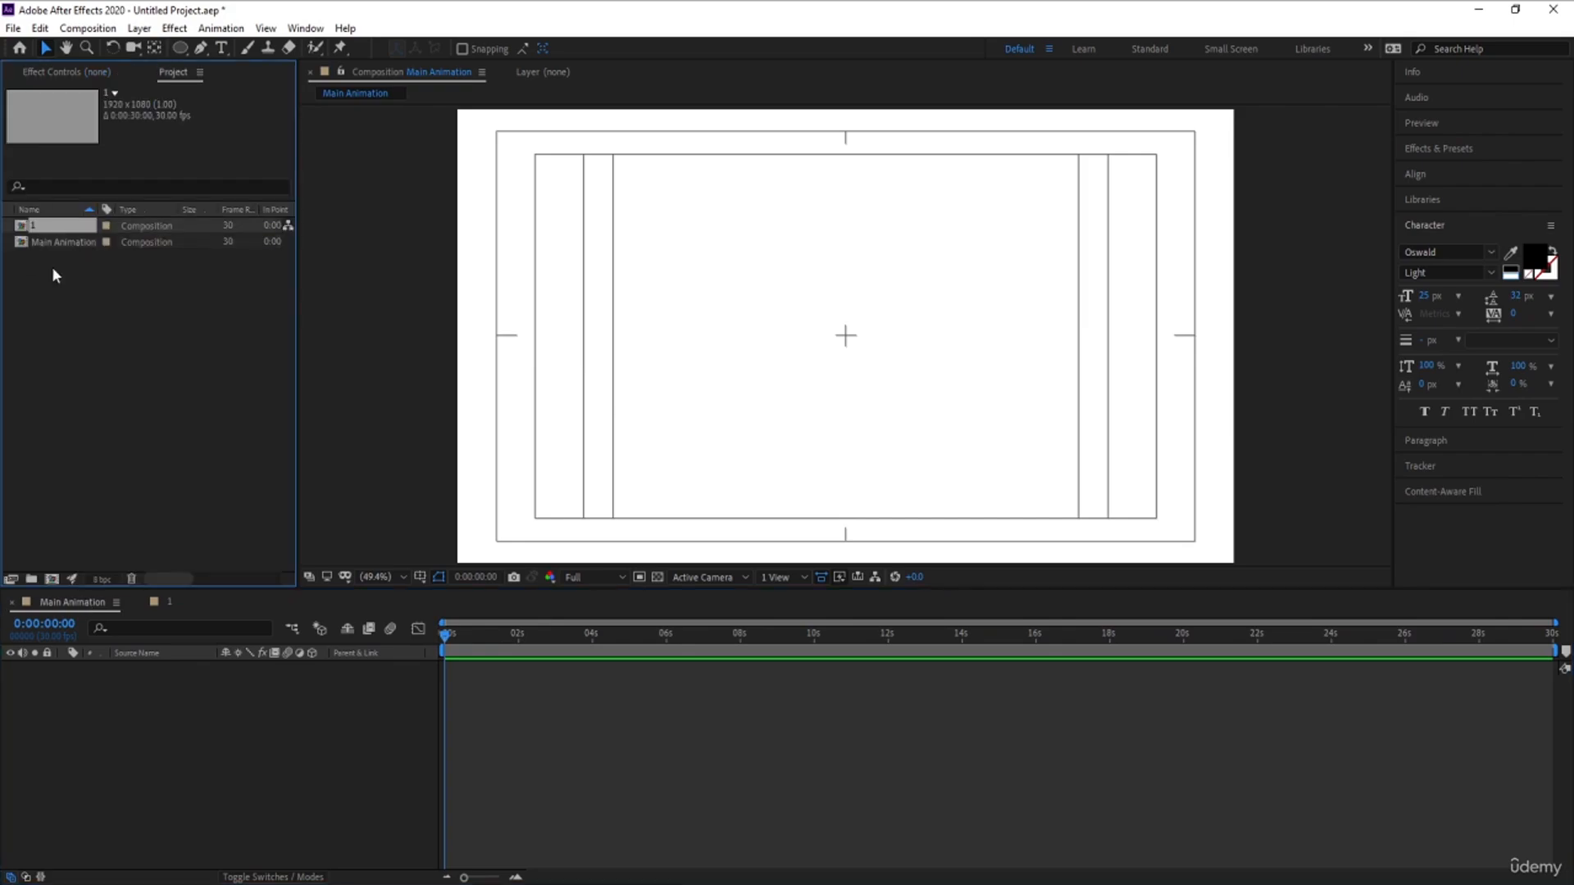
left_click_drag(41, 228, 184, 681)
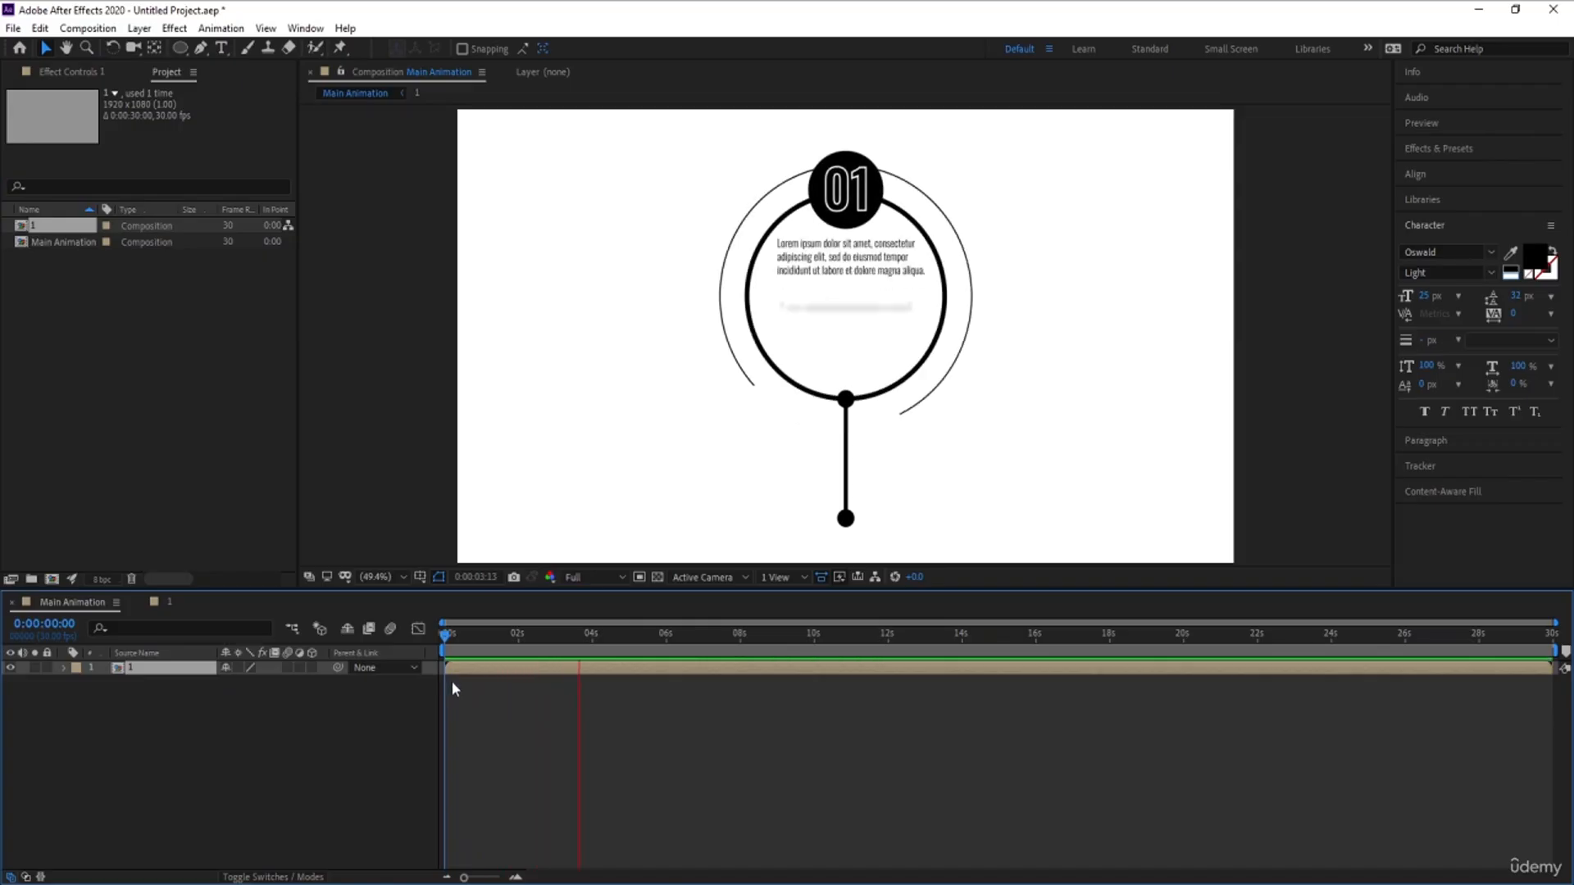
key("space")
- Scale layer 1 to 70% and move the infographic to the left side of the Main Animation frame
key("s")
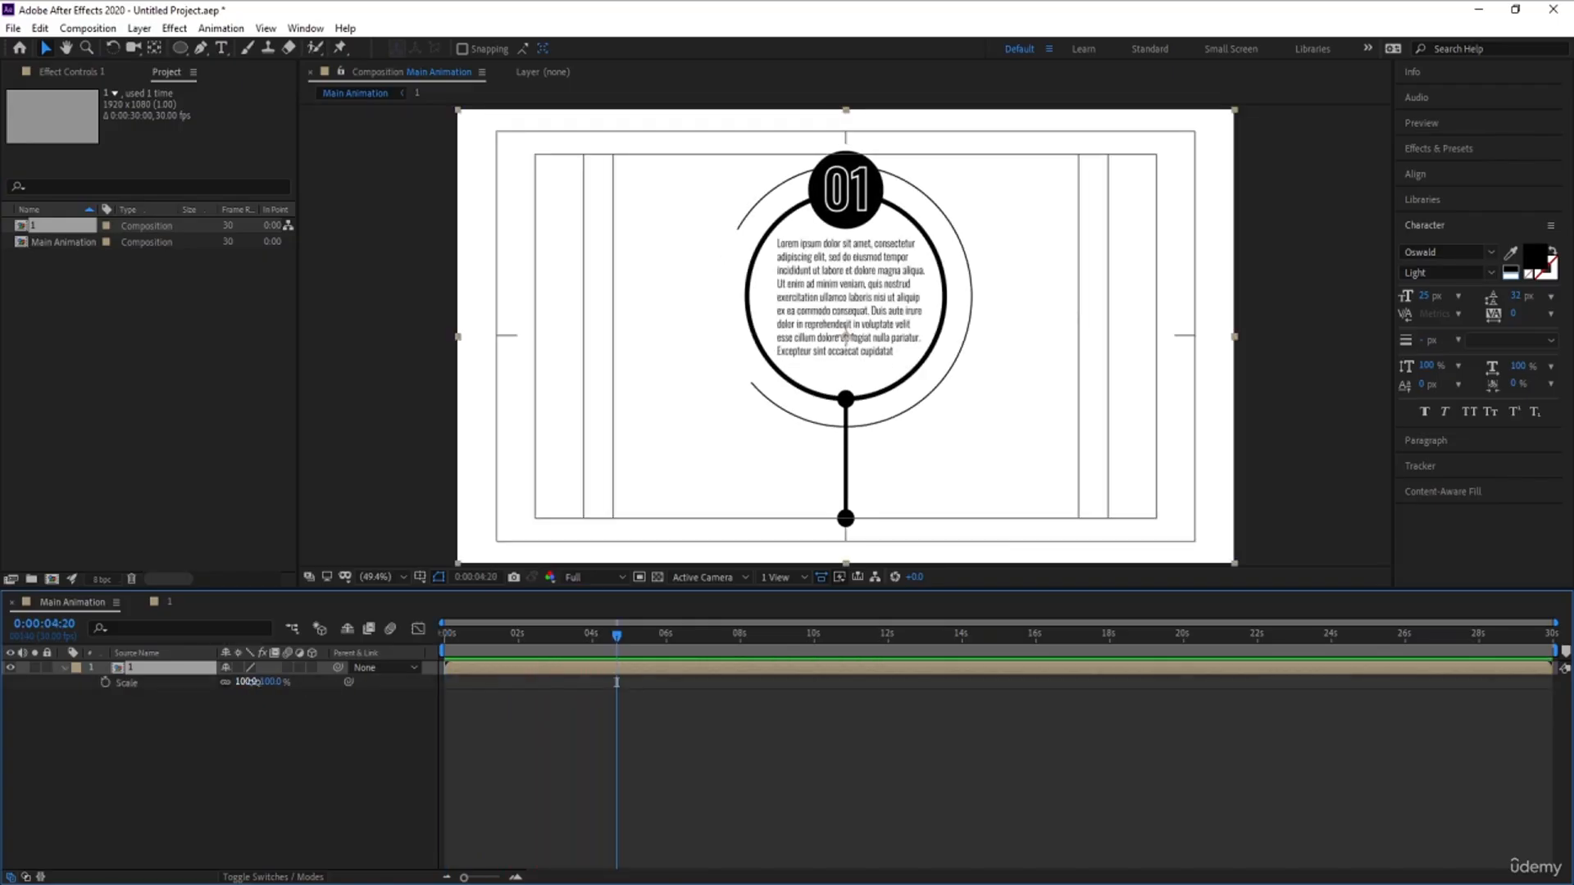
left_click_drag(252, 682, 219, 682)
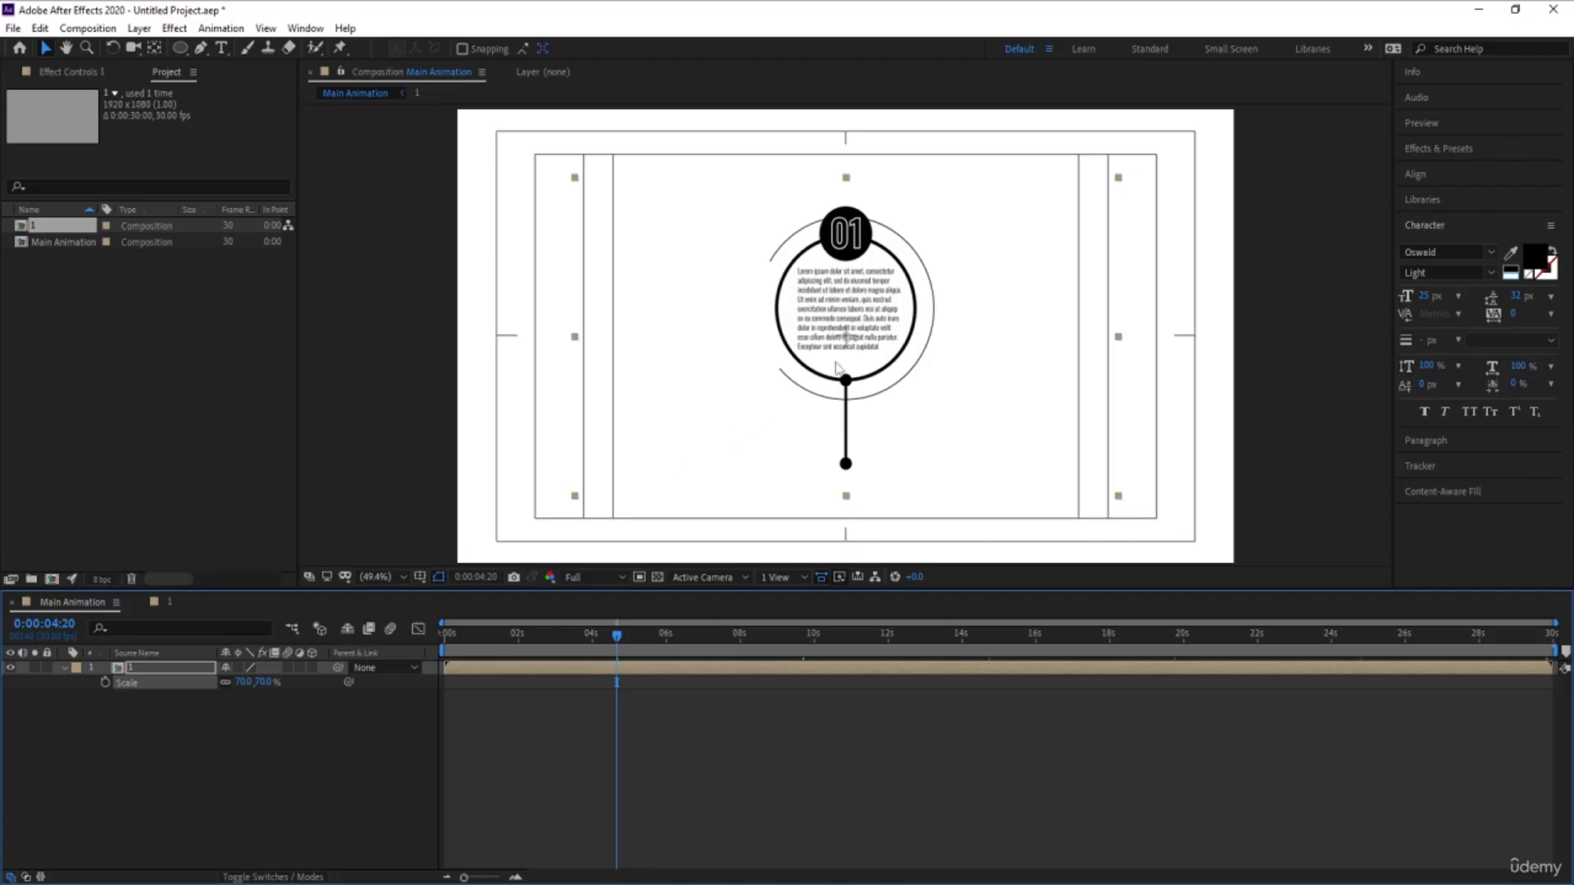
left_click_drag(836, 367, 558, 414)
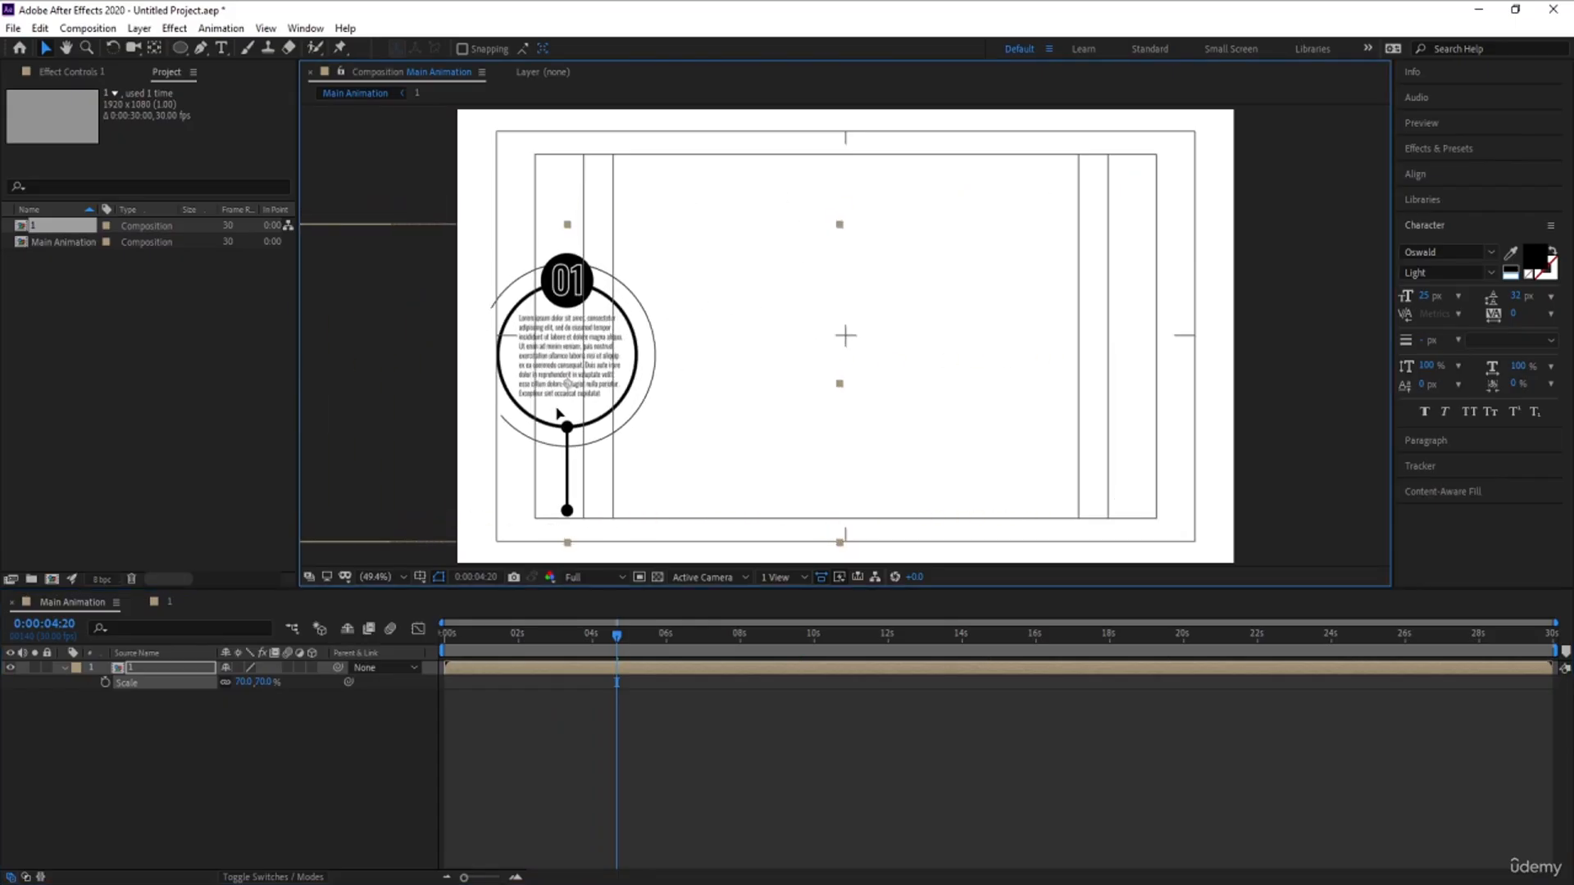
- Draw a thin horizontal rectangle with black fill and no stroke near the lower middle of the frame
left_click(195, 766)
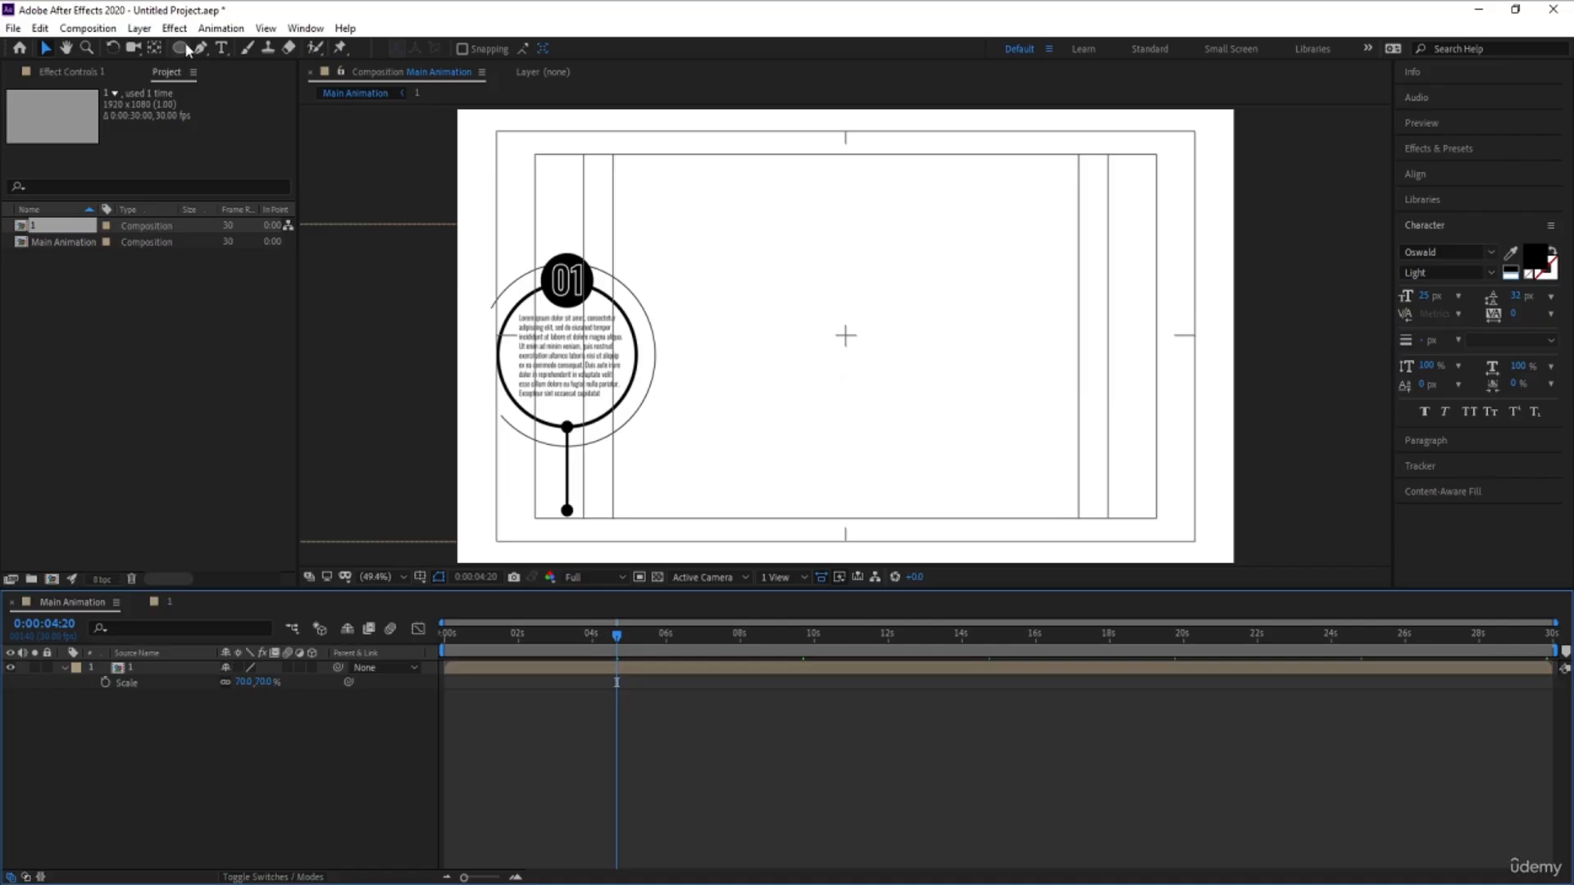
left_click_drag(187, 50, 246, 56)
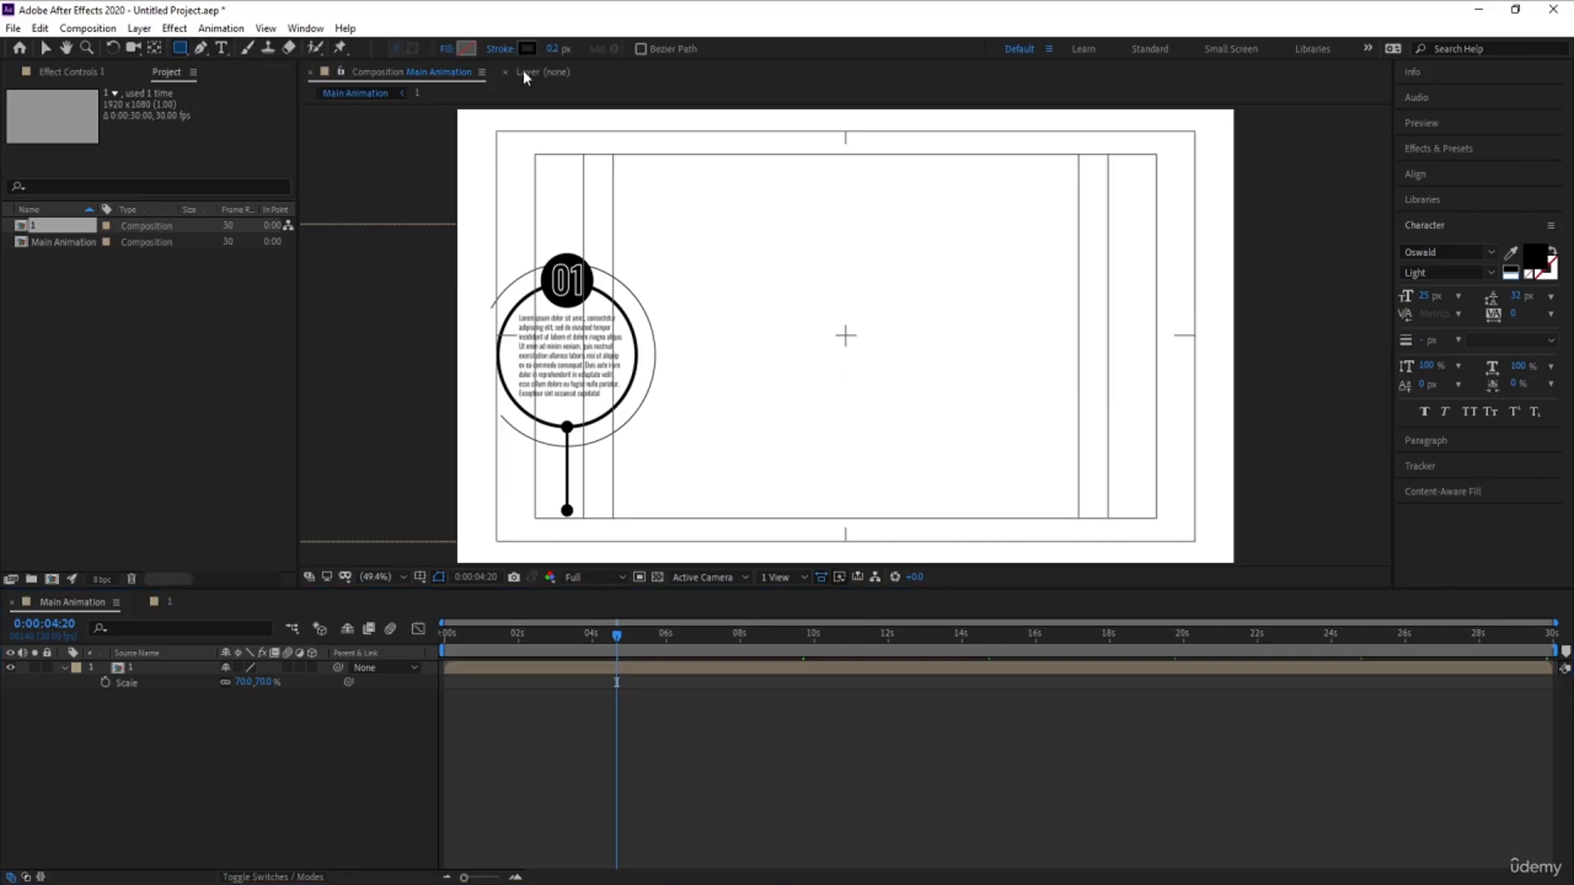
left_click(466, 49)
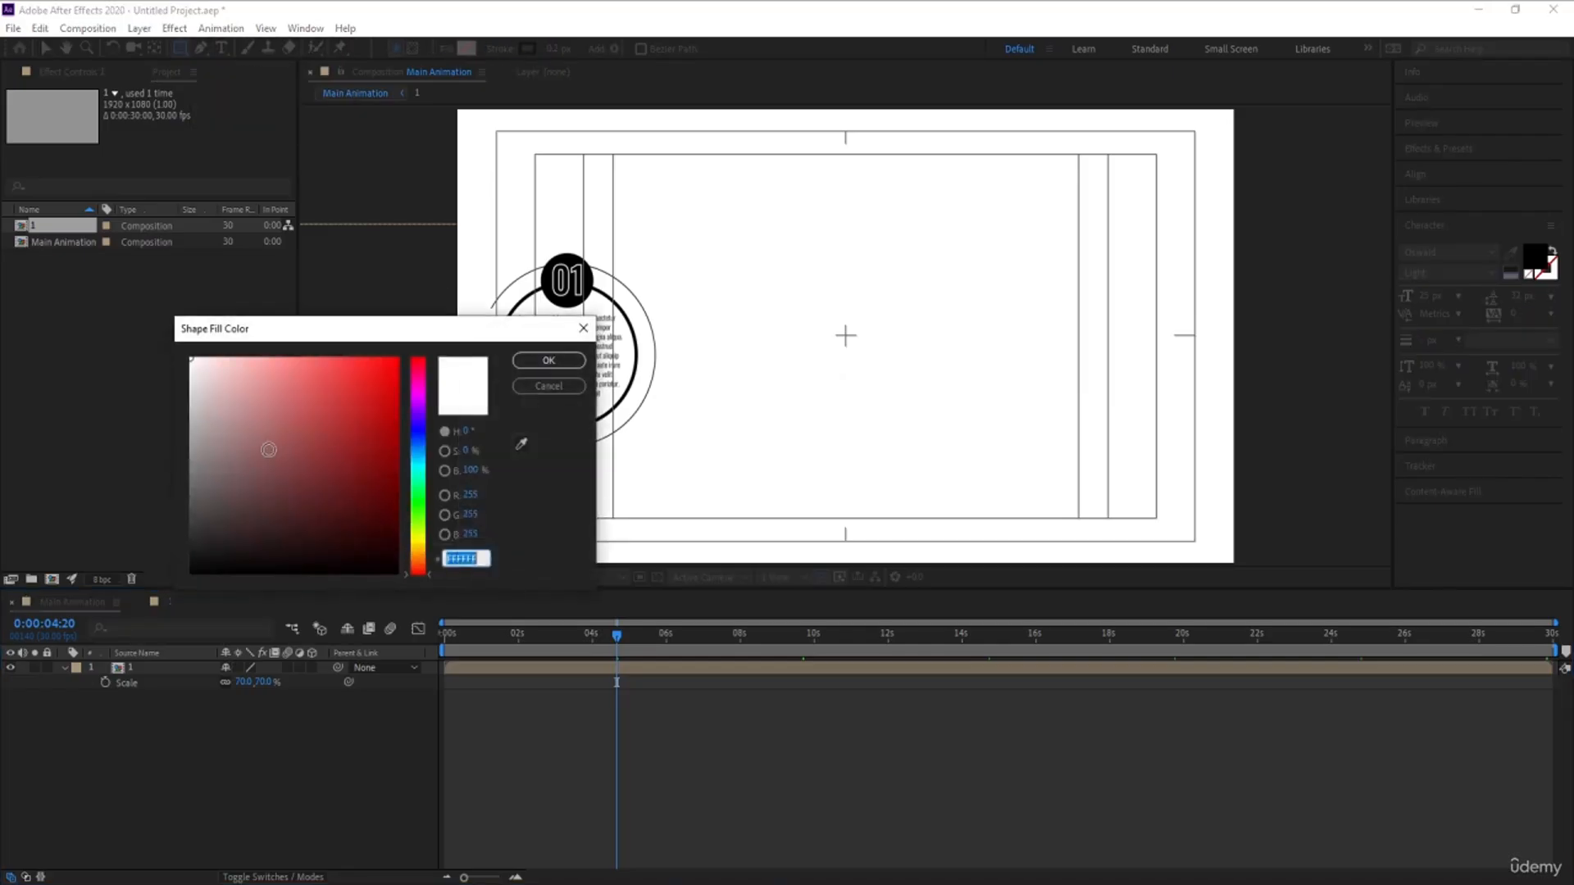
left_click(191, 571)
left_click(545, 361)
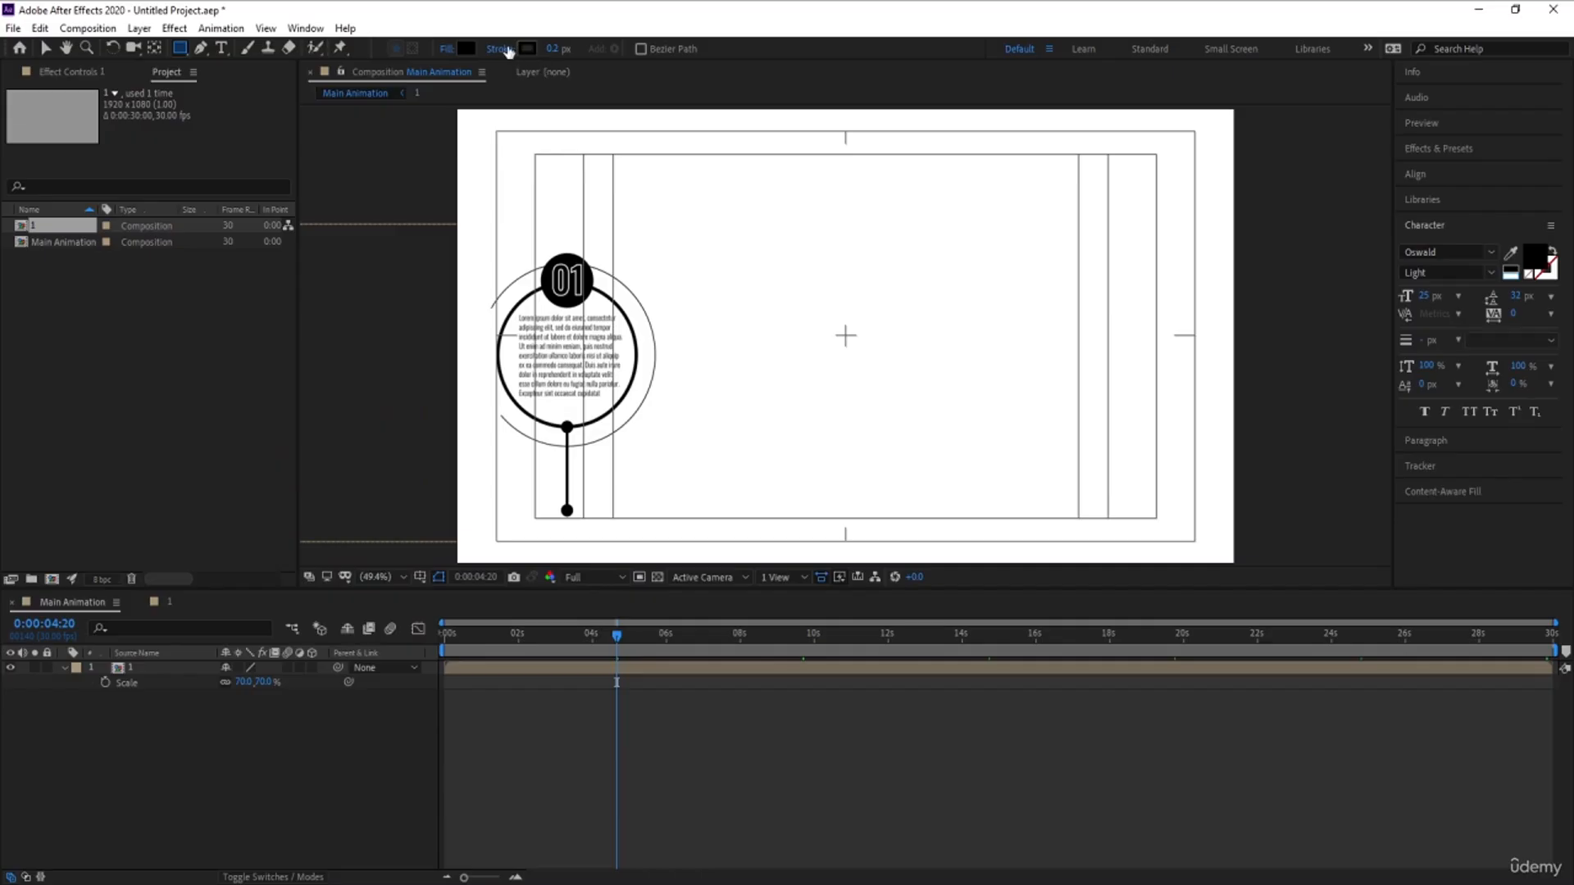
left_click(501, 49)
left_click(703, 404)
left_click(759, 499)
left_click_drag(710, 481, 849, 484)
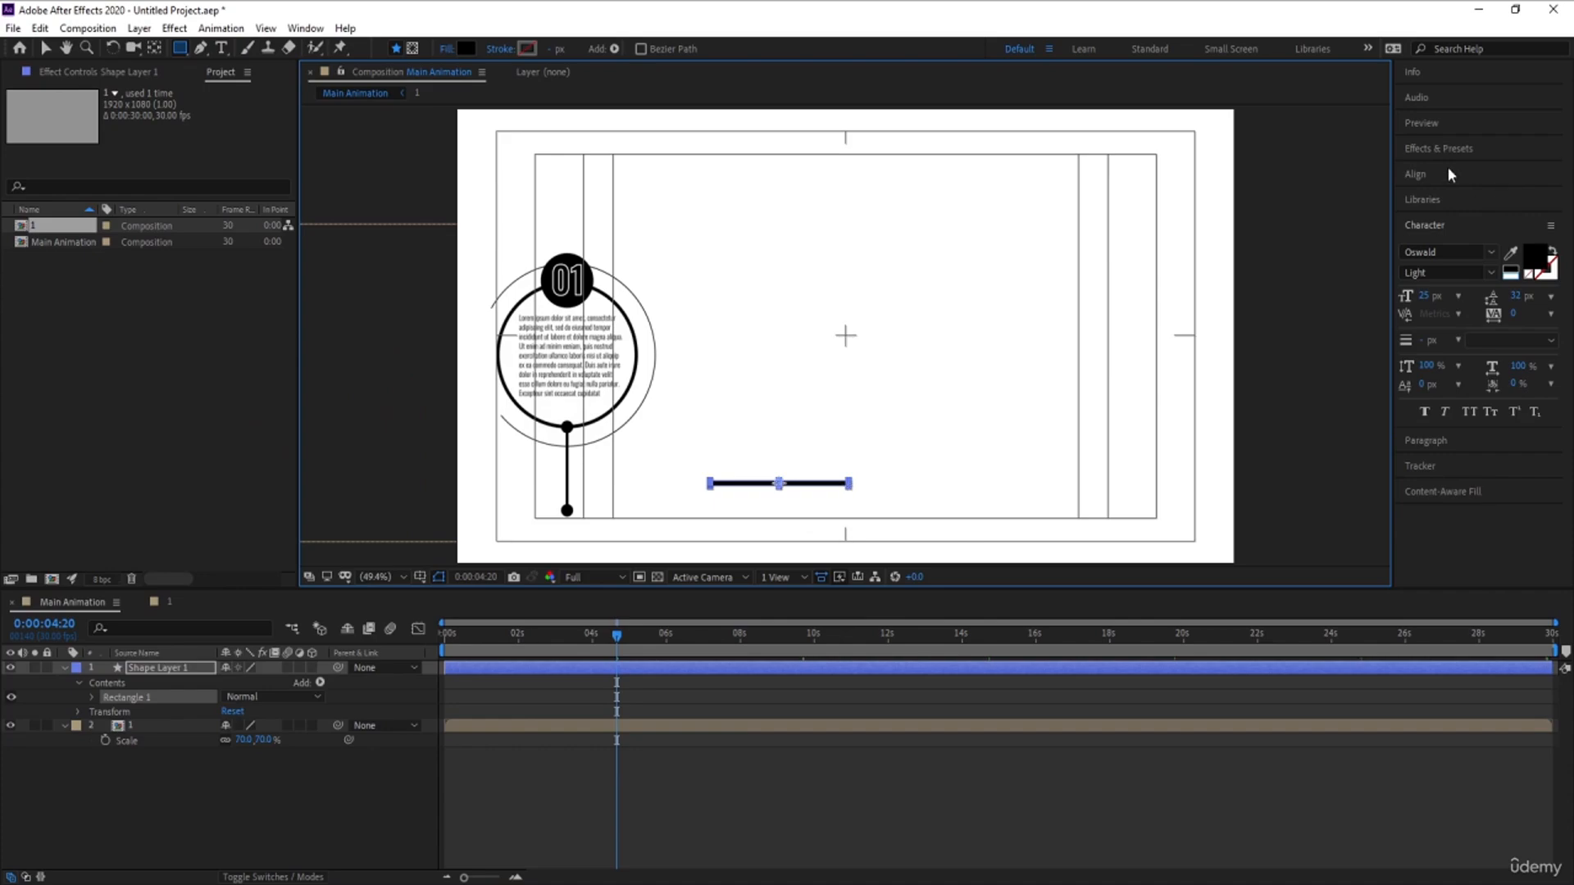
- Move the black bar below the infographic near the frame's lower-left corner and hide layer 1
key("v")
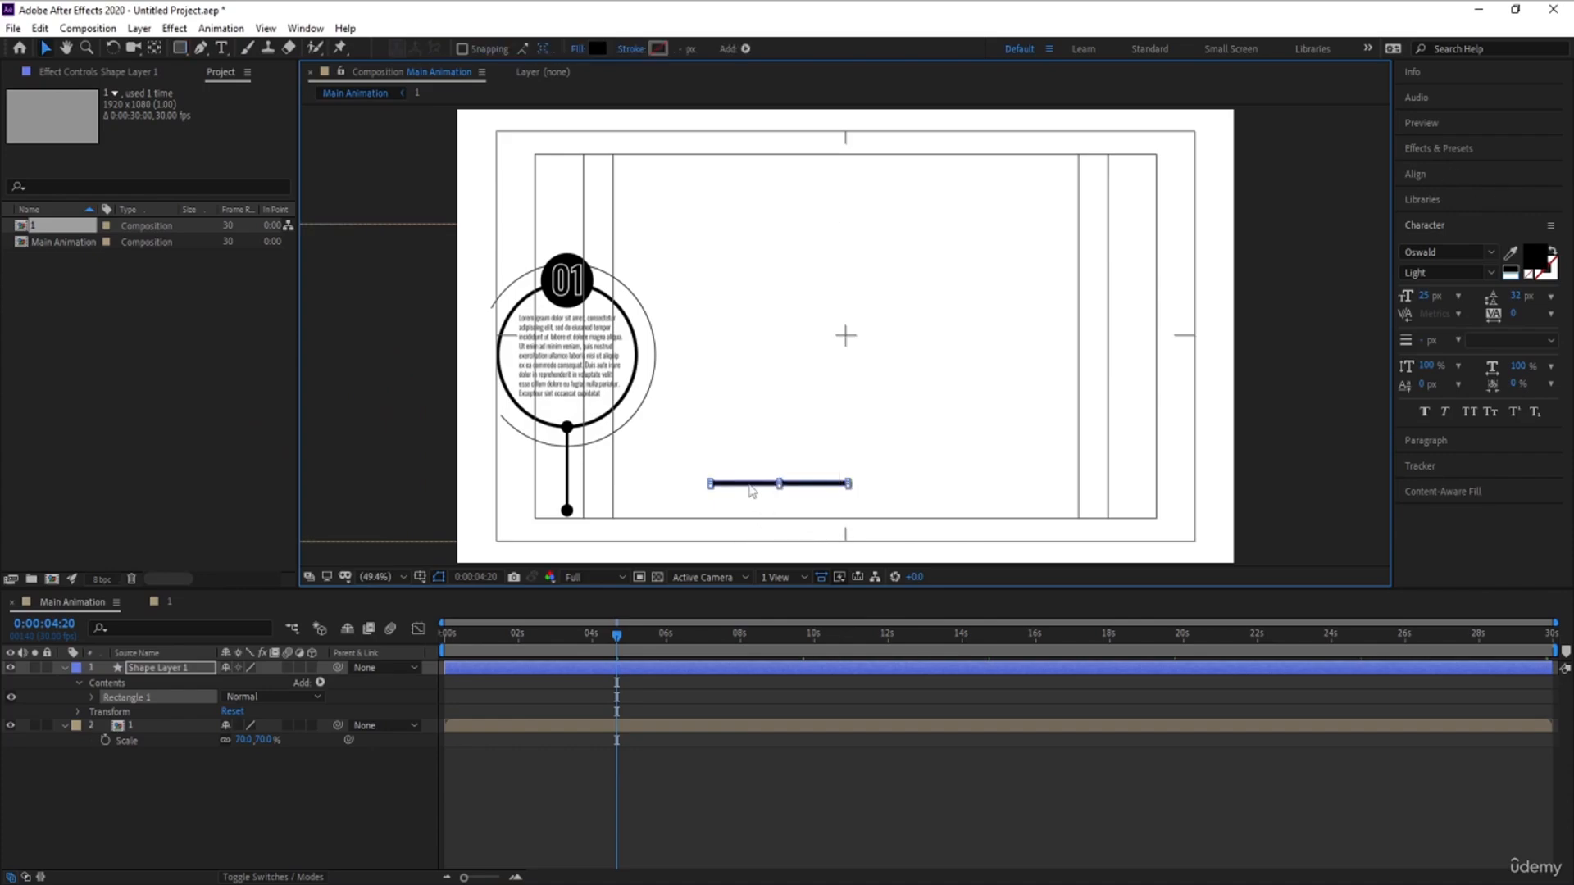
left_click_drag(751, 485, 549, 533)
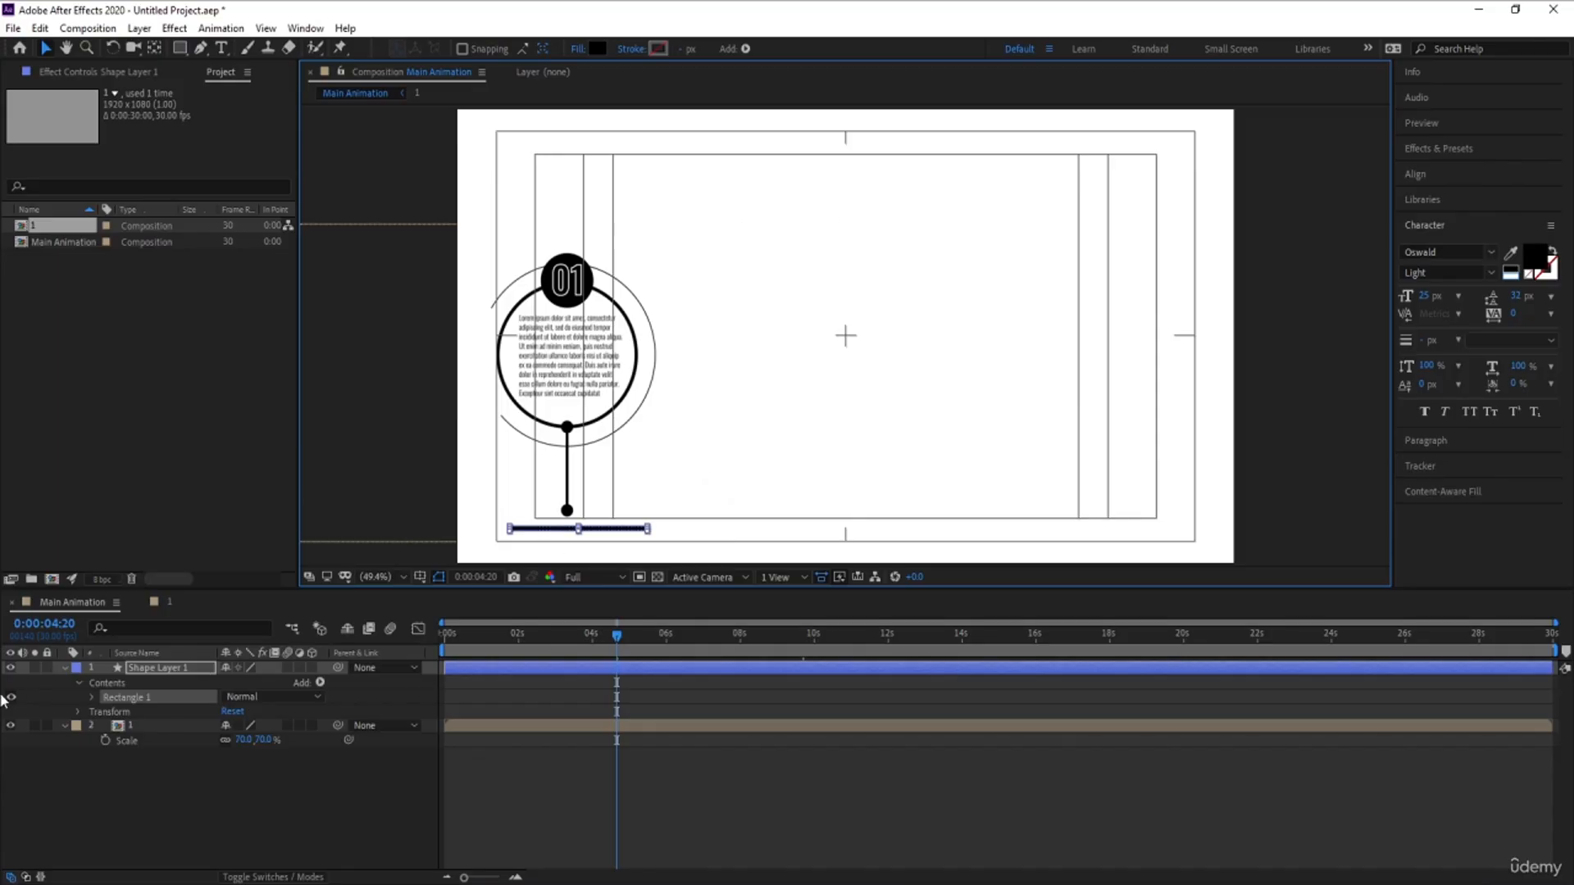
left_click(10, 725)
left_click(120, 820)
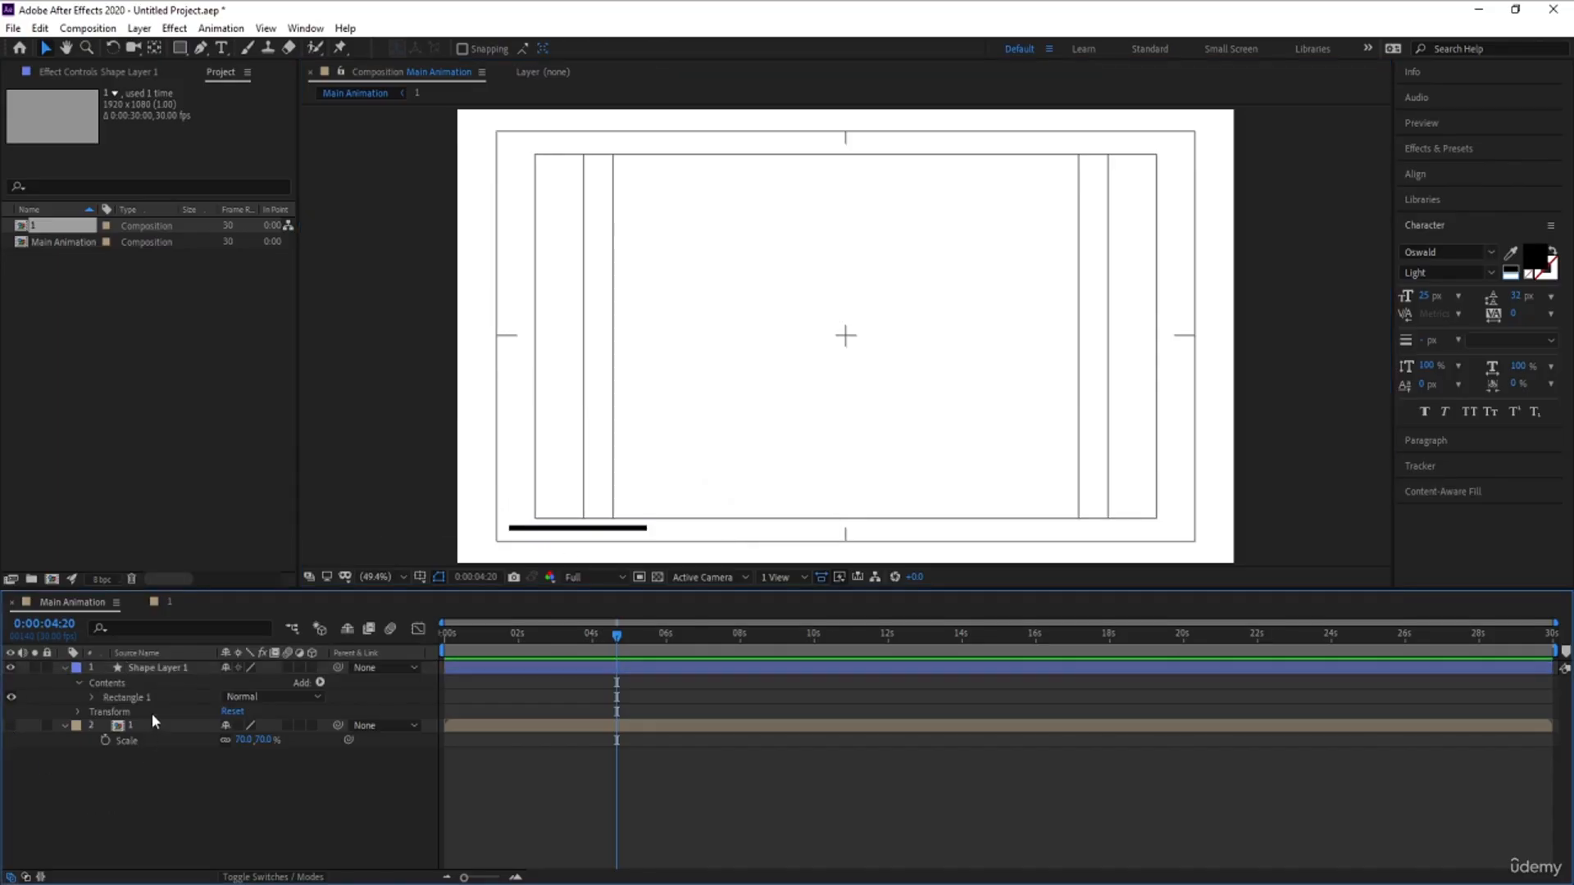
- Center the anchor point of Shape Layer 1 on the black bar and shift the bar slightly left
left_click(137, 668)
key("ctrl+alt+Home")
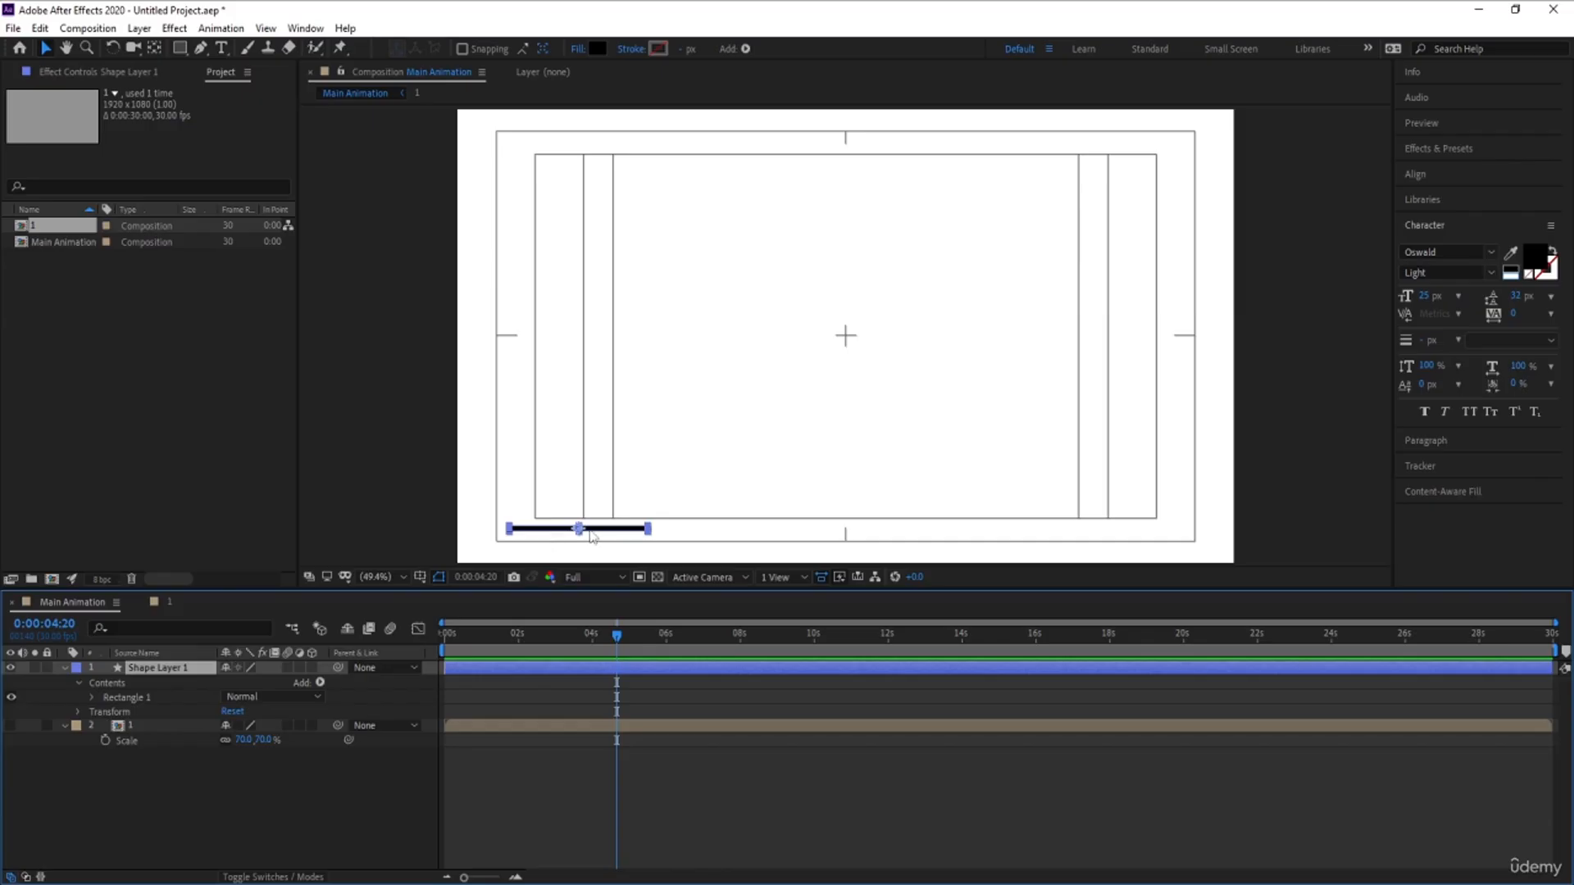
scroll(592, 535, "up", 1)
scroll(590, 533, "up", 2)
key("space")
left_click_drag(591, 533, 1139, 4)
left_click_drag(635, 428, 1079, 81)
left_click_drag(720, 317, 671, 465)
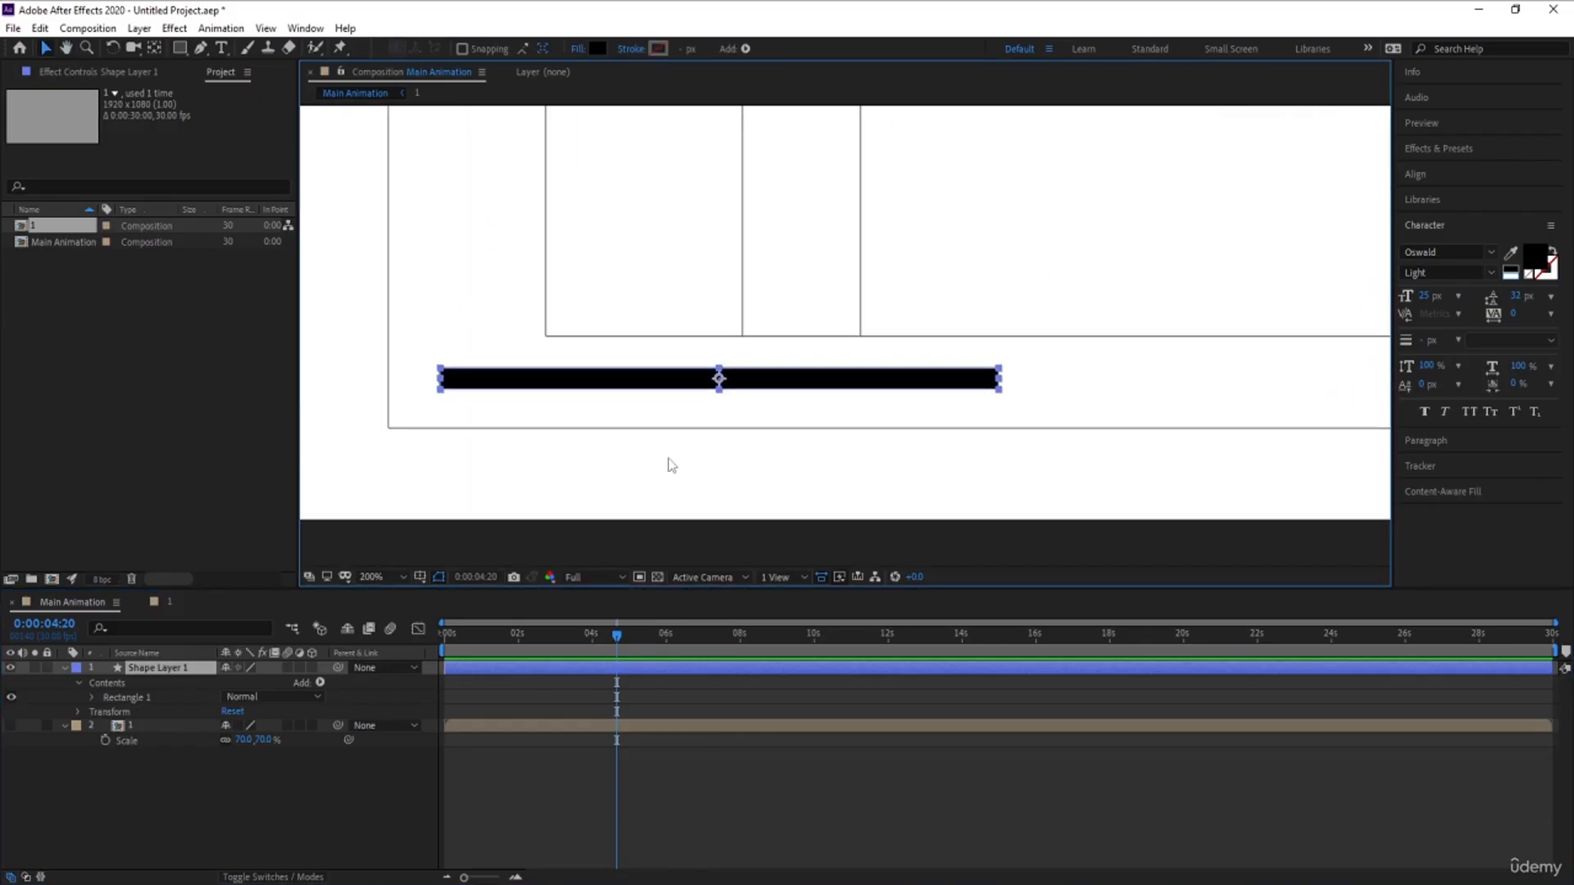
left_click_drag(506, 385, 489, 384)
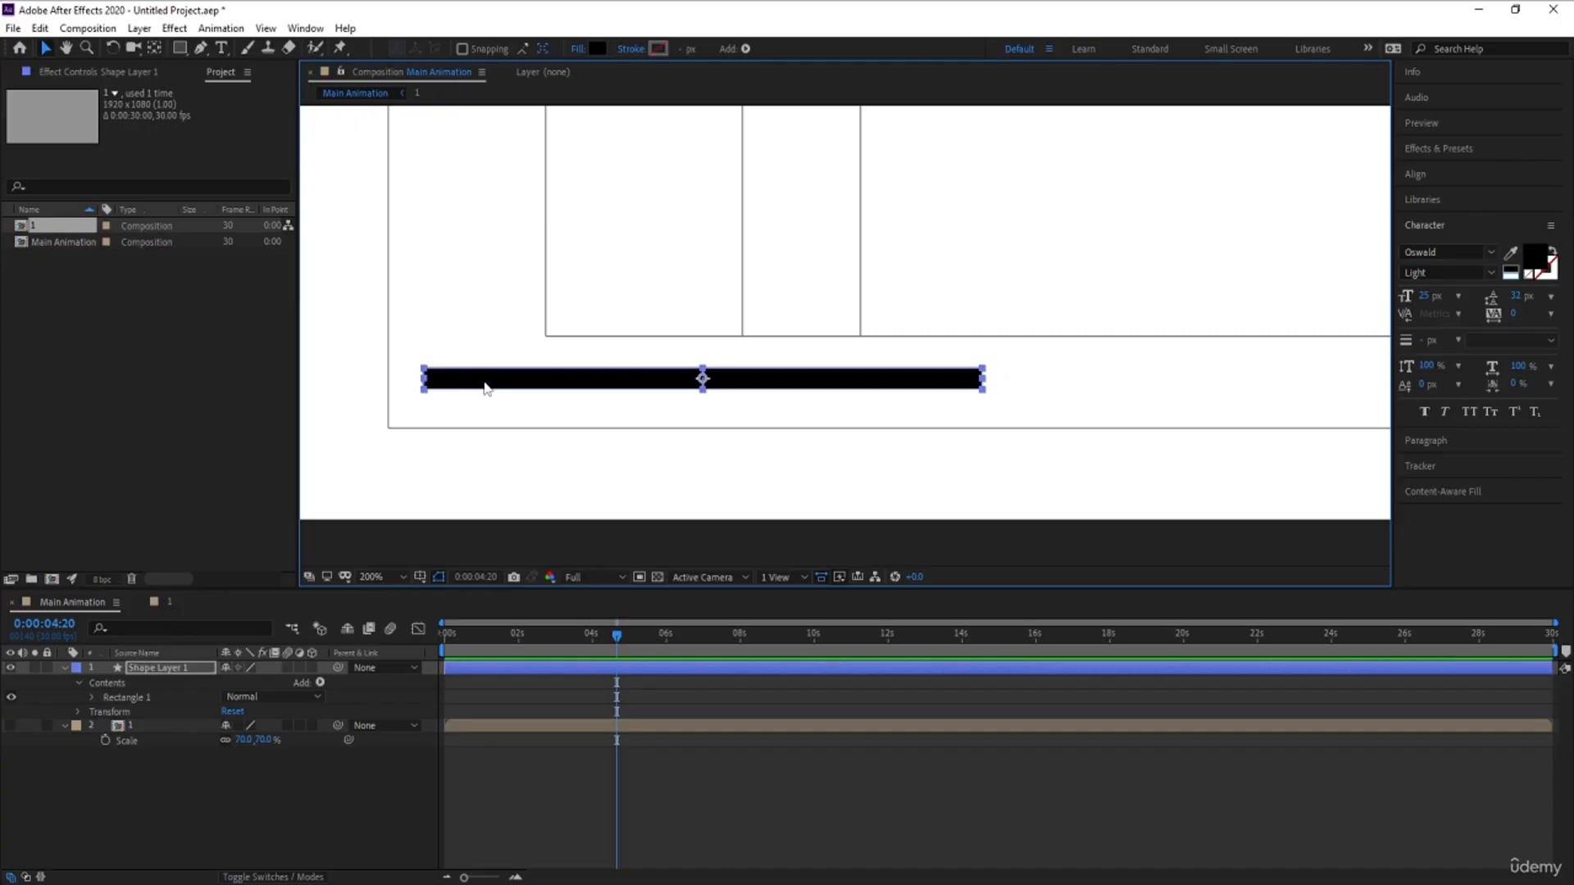
- Move the anchor point of Shape Layer 1 to the left end of the black bar and keep the layer selected
key("y")
left_click_drag(703, 381, 424, 383)
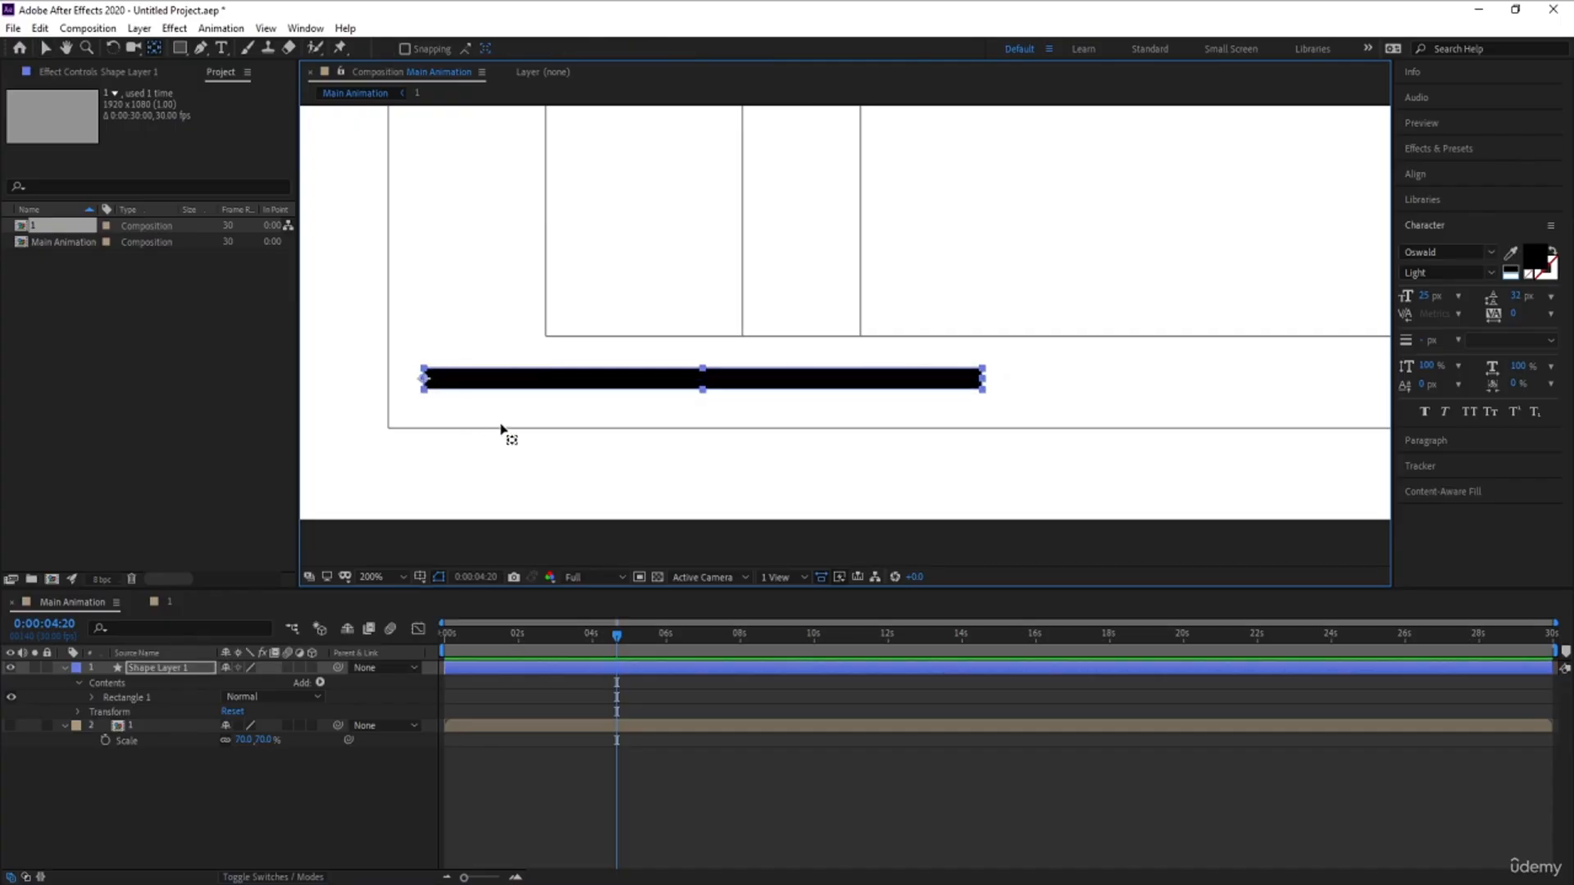
left_click_drag(503, 429, 460, 453)
left_click(175, 813)
left_click(152, 667)
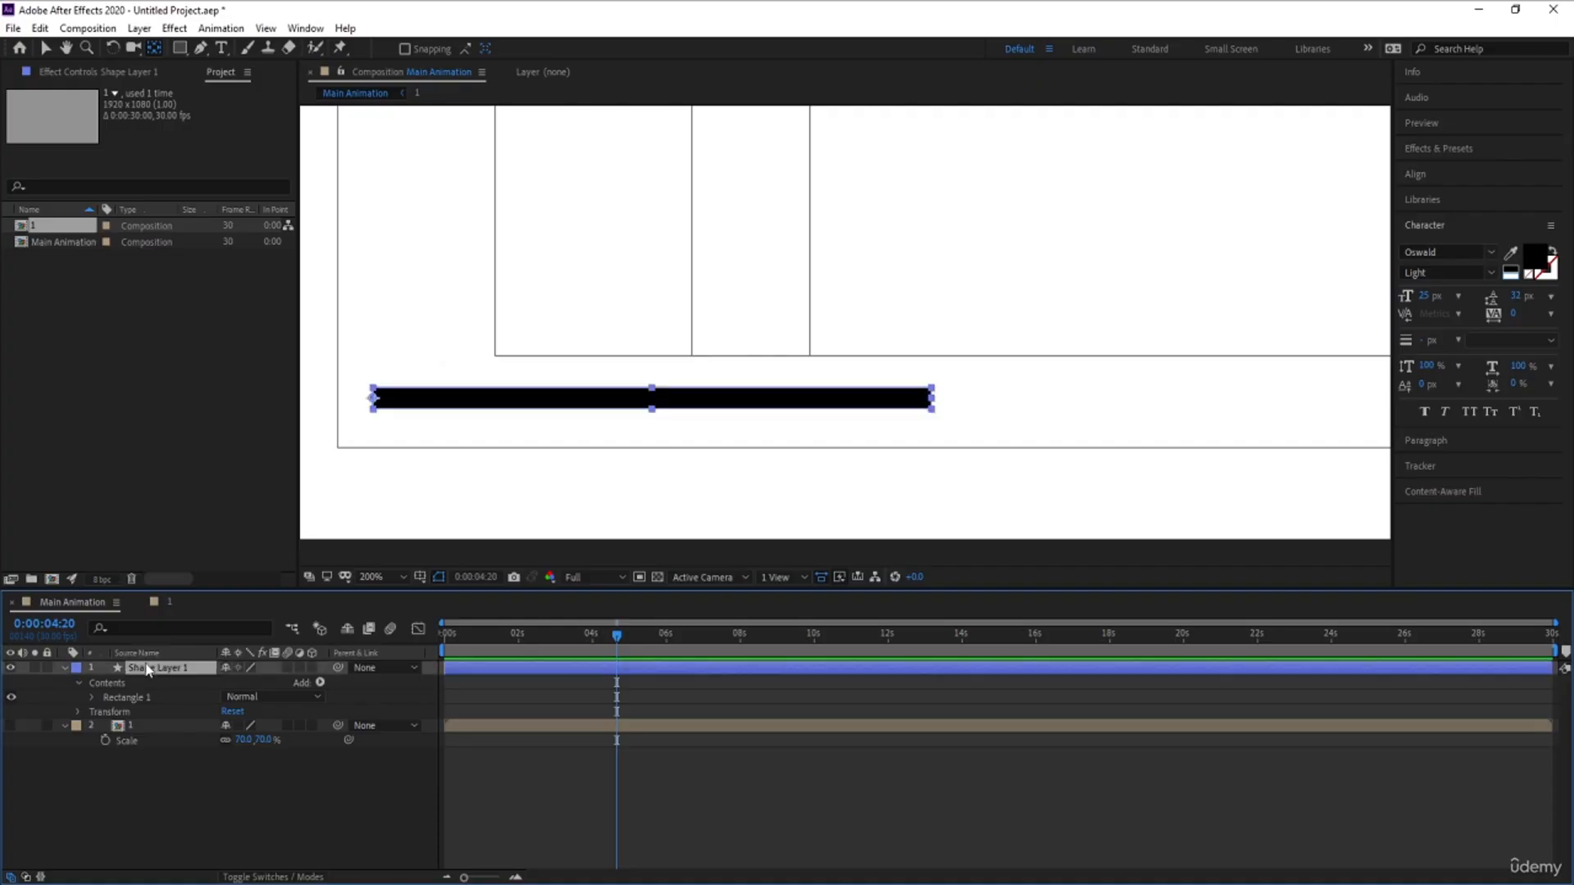
- Duplicate Shape Layer 1 and place the copy end to end with the first black bar, level with it
key("ctrl+d")
key("v")
left_click(478, 398)
left_click_drag(478, 398, 675, 222)
scroll(947, 393, "up", 2)
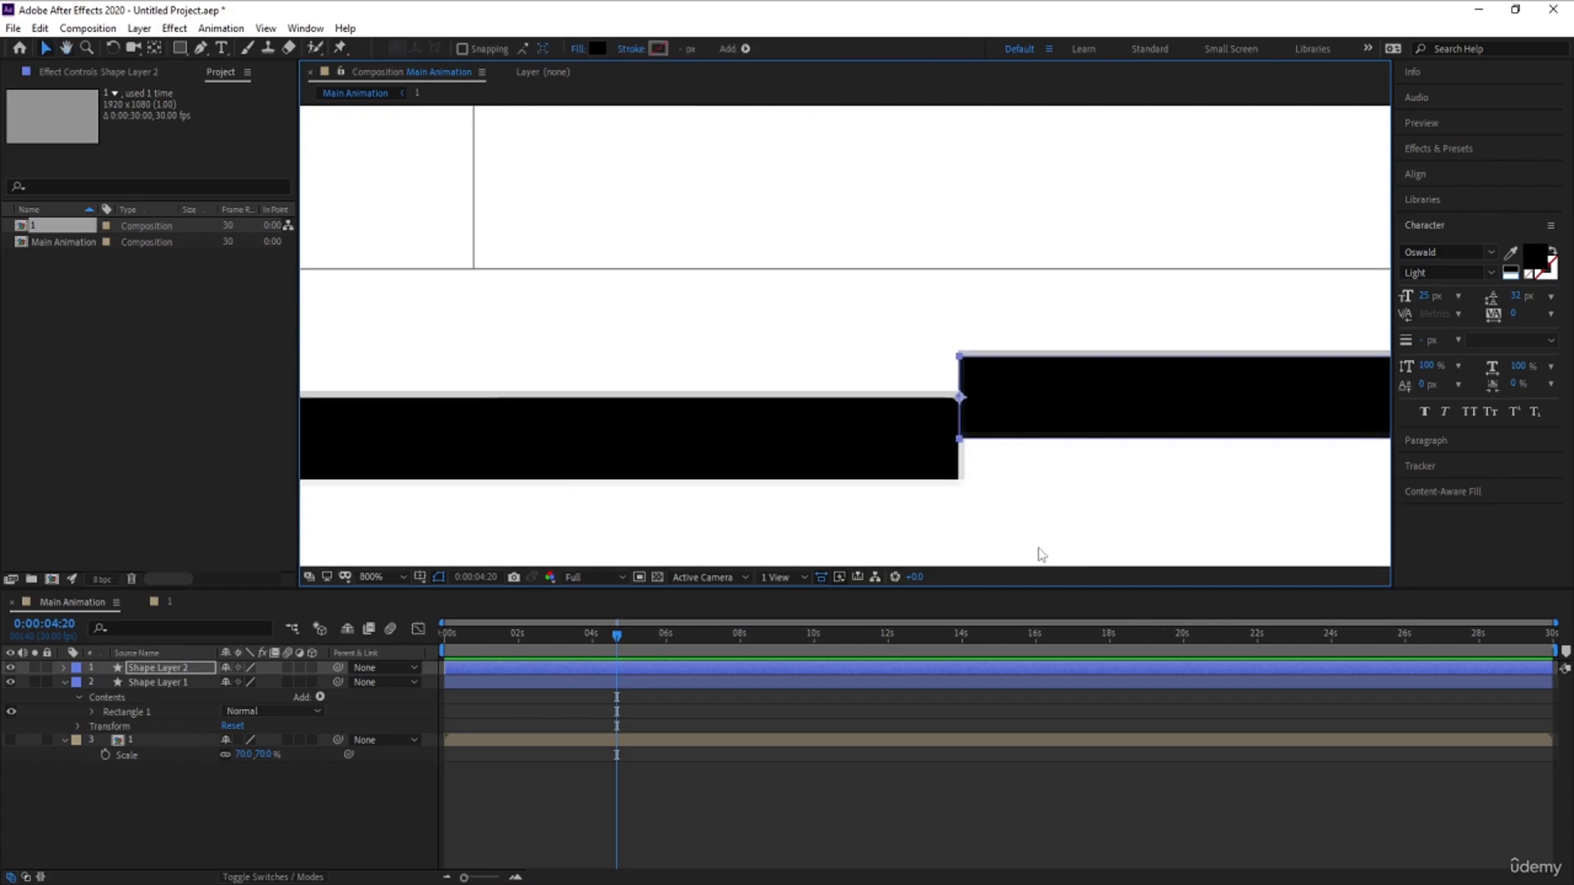
left_click_drag(1005, 407, 963, 417)
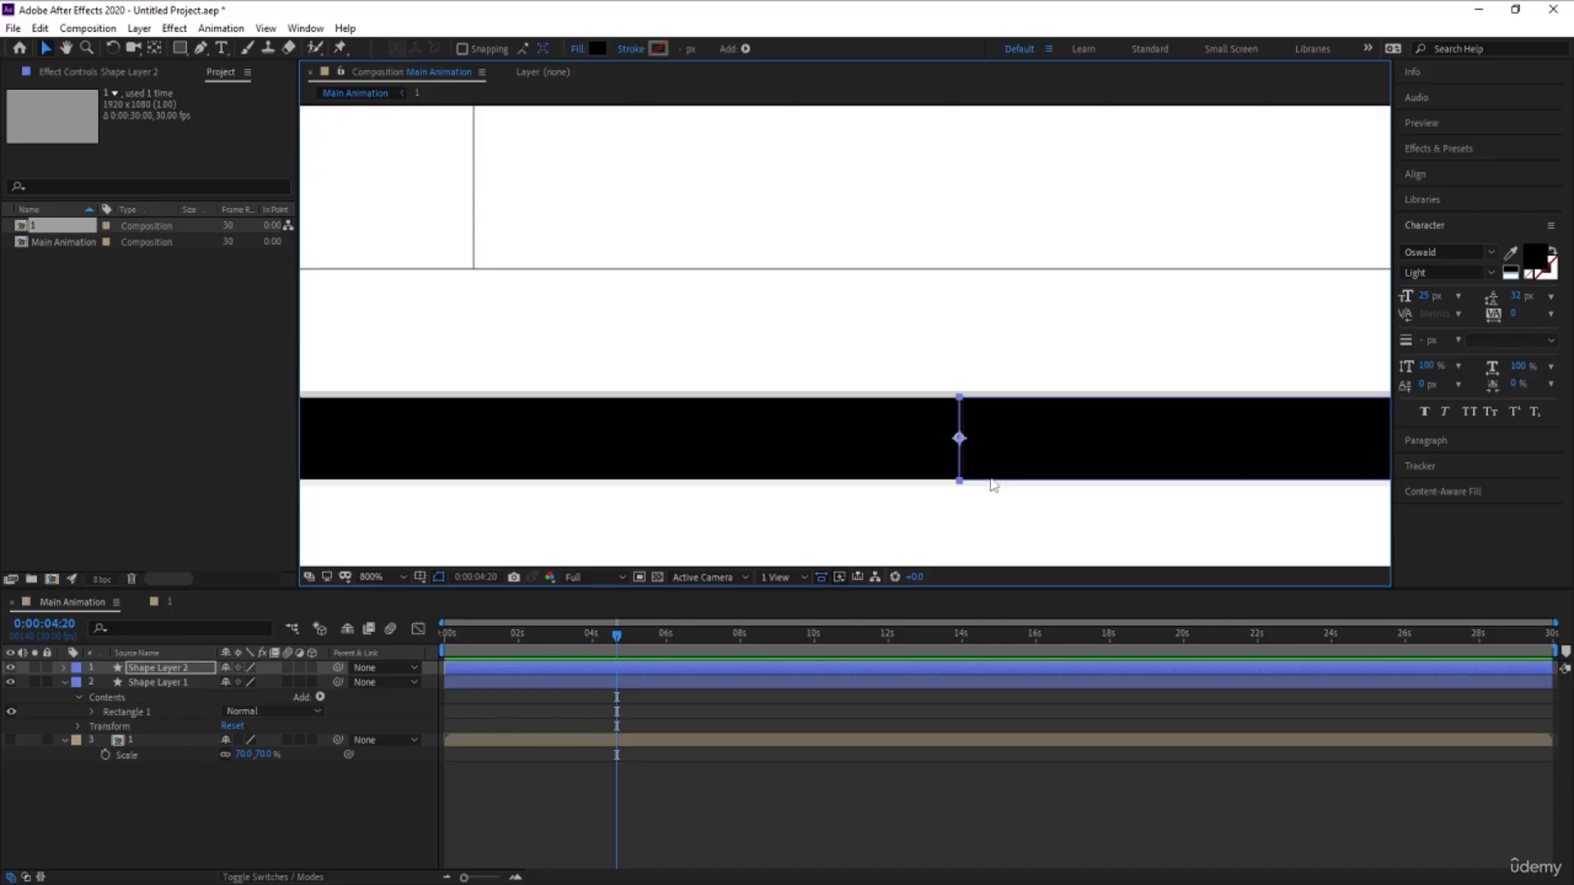
- Turn on snapping, duplicate Shape Layer 2, and move the copy to the far end of the second bar
left_click(465, 50)
left_click_drag(931, 245, 259, 217)
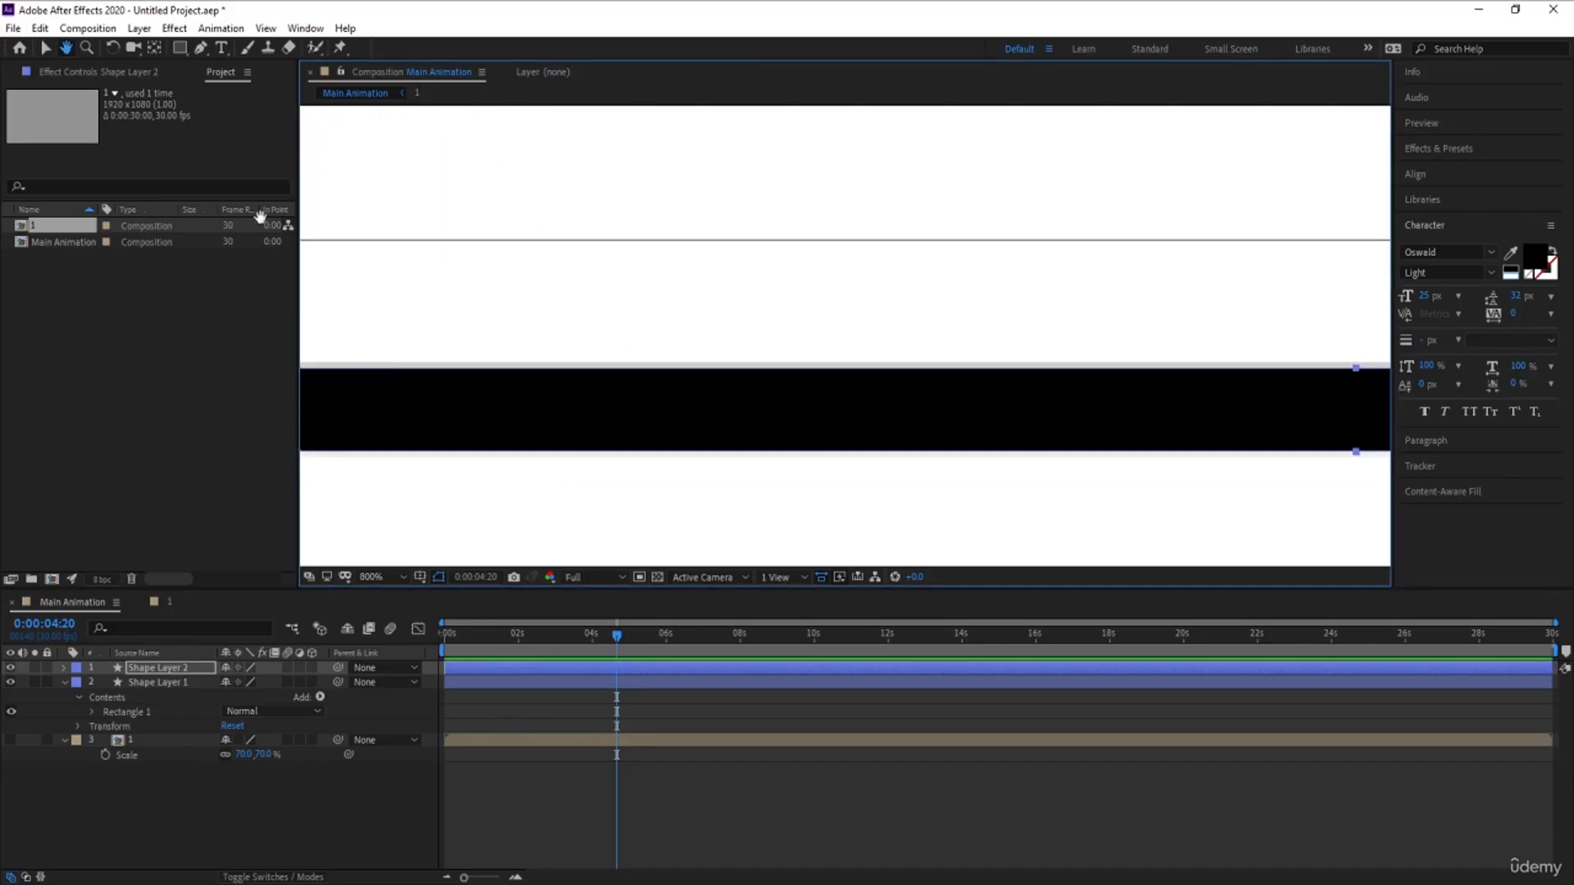
key("comma")
key("comma")
key("h")
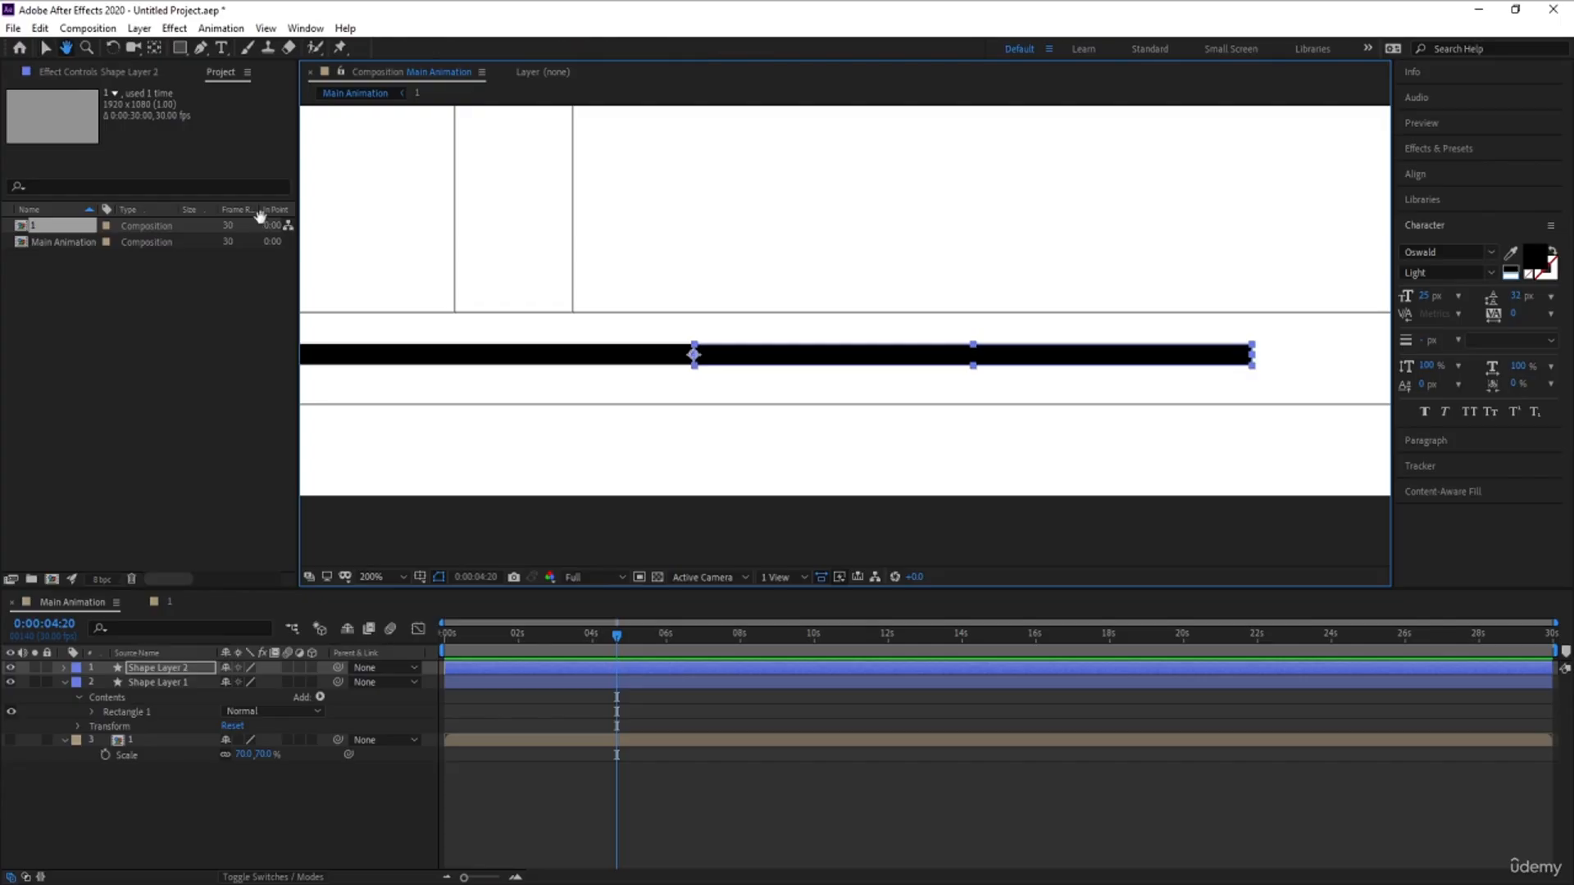
key("ctrl+d")
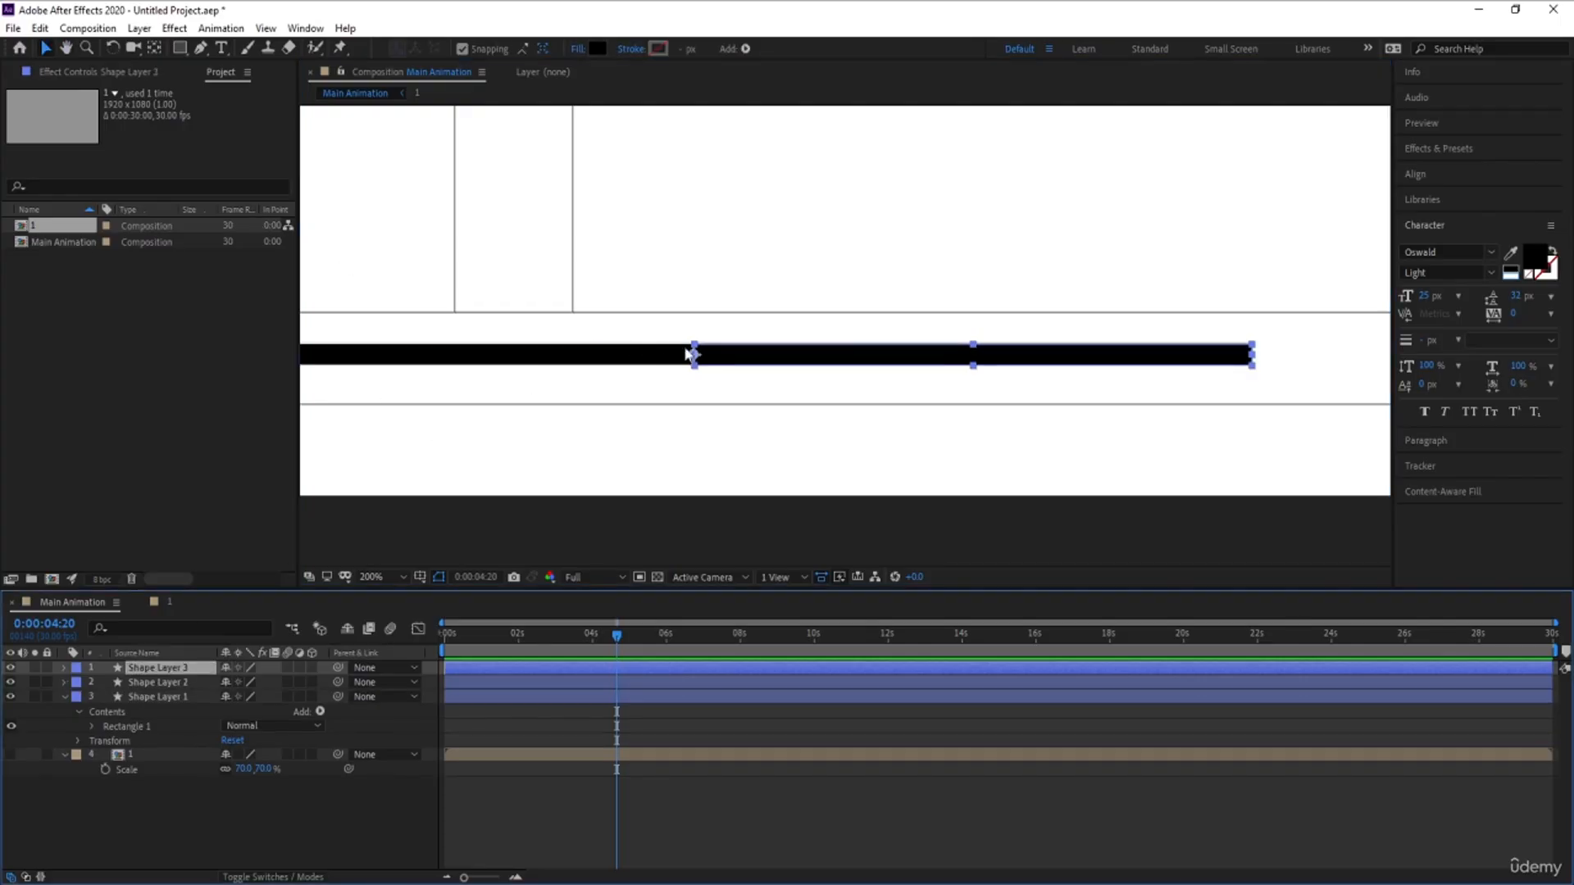
left_click_drag(831, 349, 672, 379)
key("v")
left_click_drag(548, 390, 1112, 372)
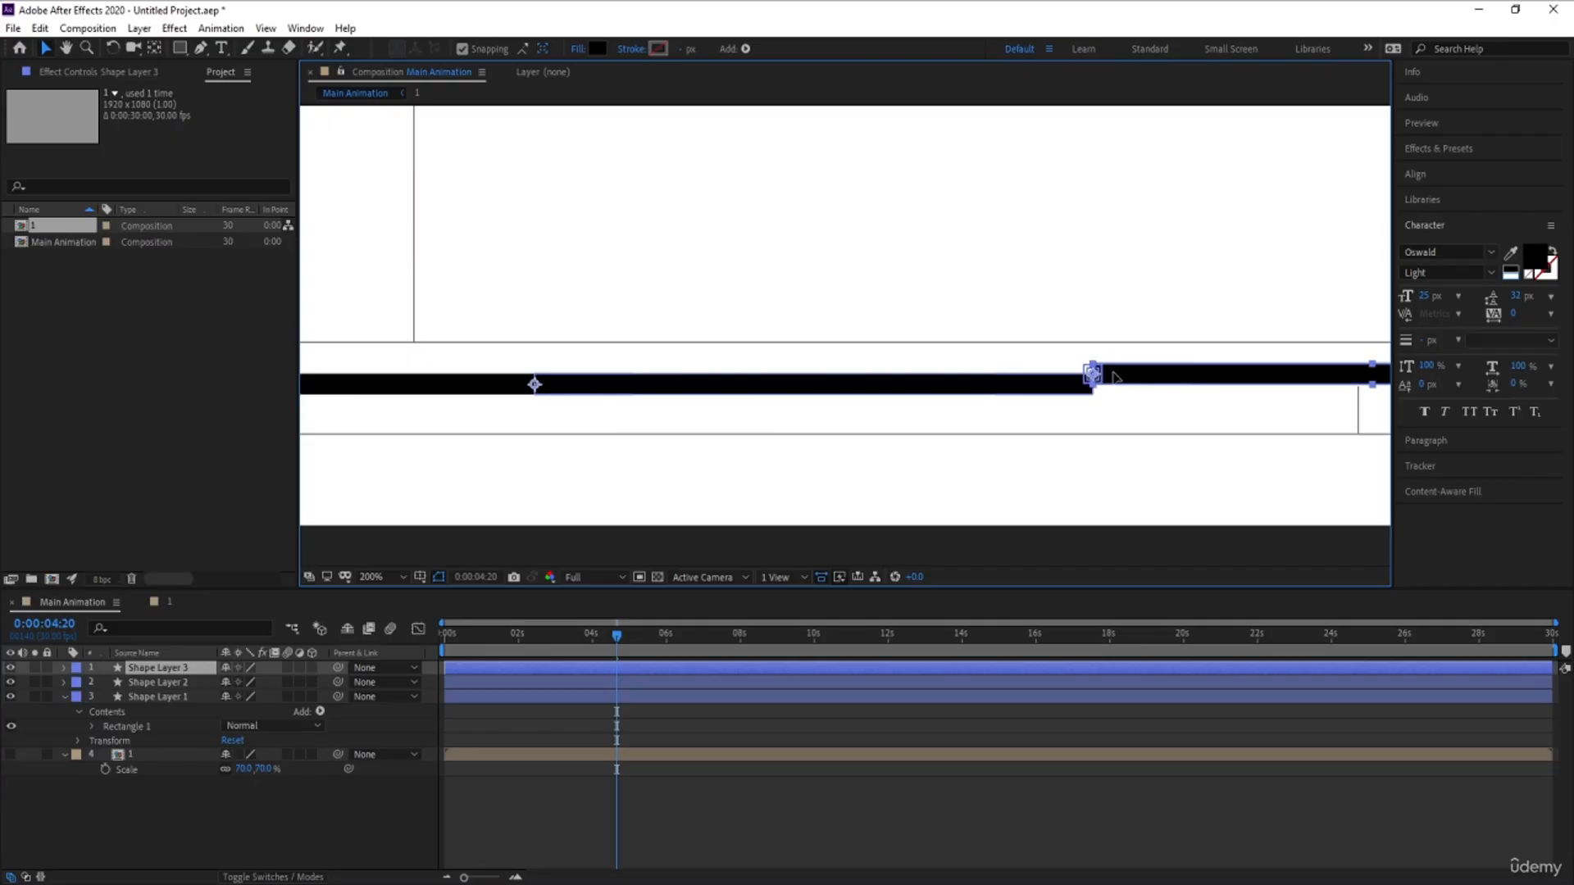
- Align Shape Layer 3 flush and level with the right end of the second bar
scroll(1112, 378, "down", 2)
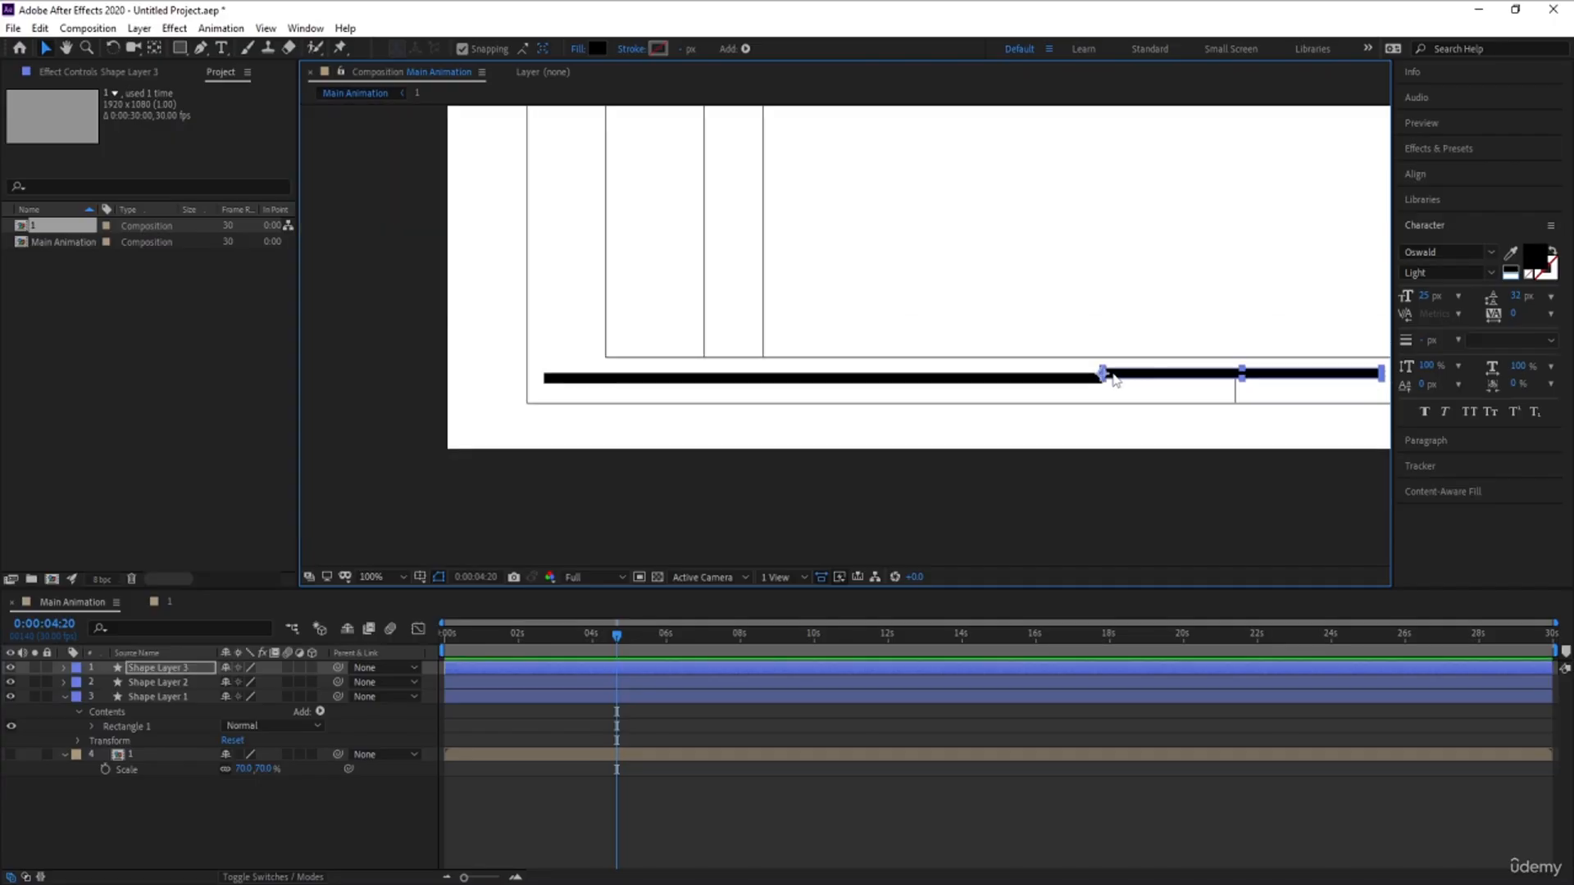
scroll(1111, 374, "up", 2)
key("space")
left_click_drag(1113, 373, 120, 236)
left_click_drag(891, 359, 886, 390)
scroll(885, 370, "up", 2)
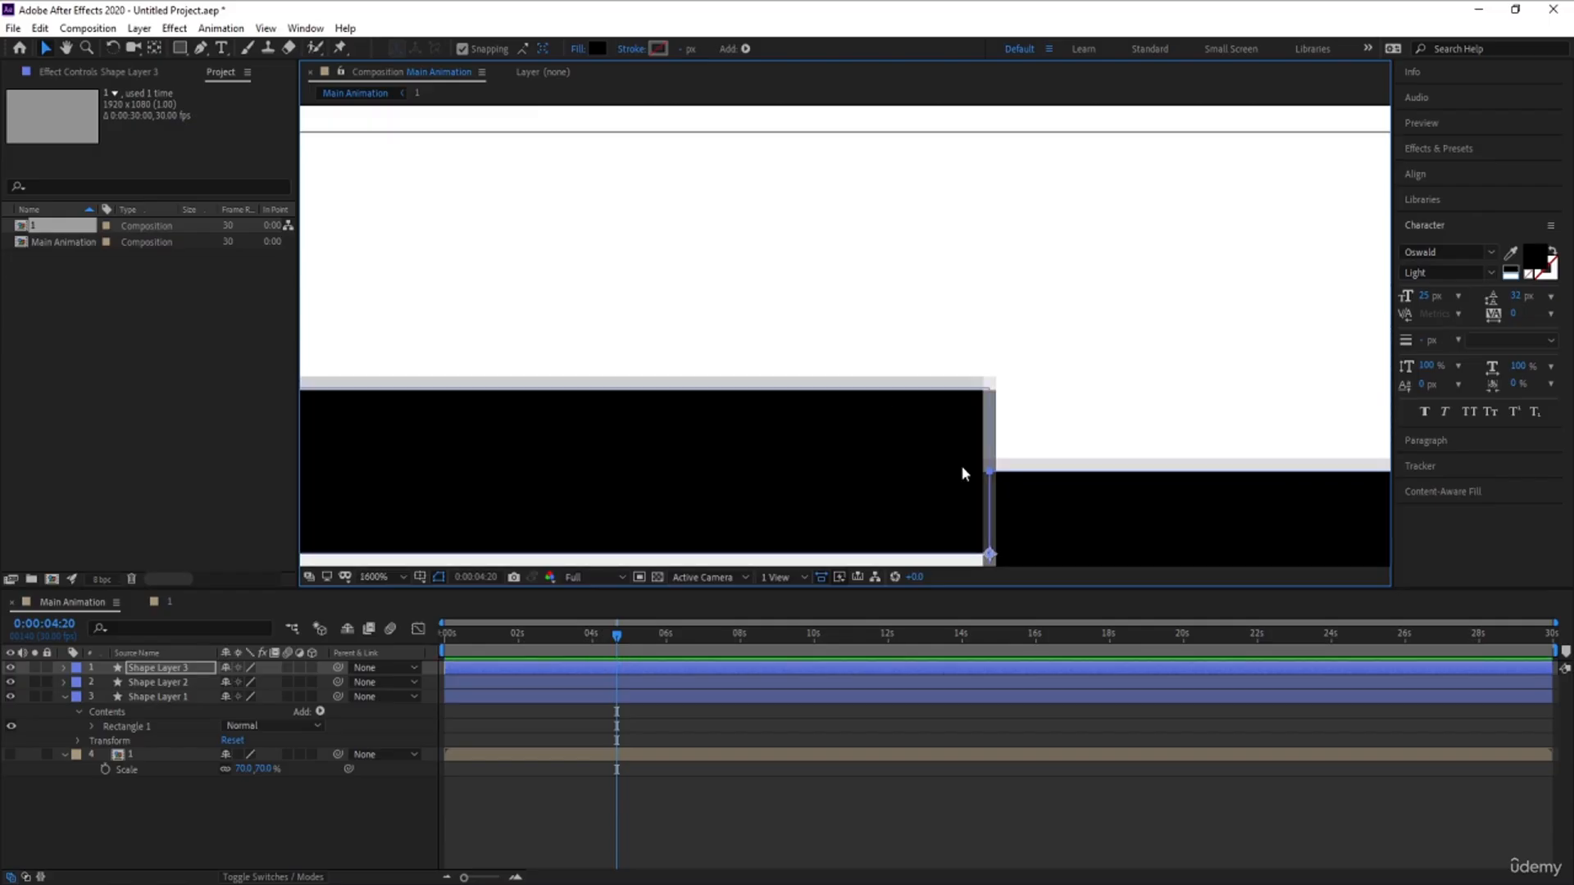
left_click_drag(995, 465, 990, 393)
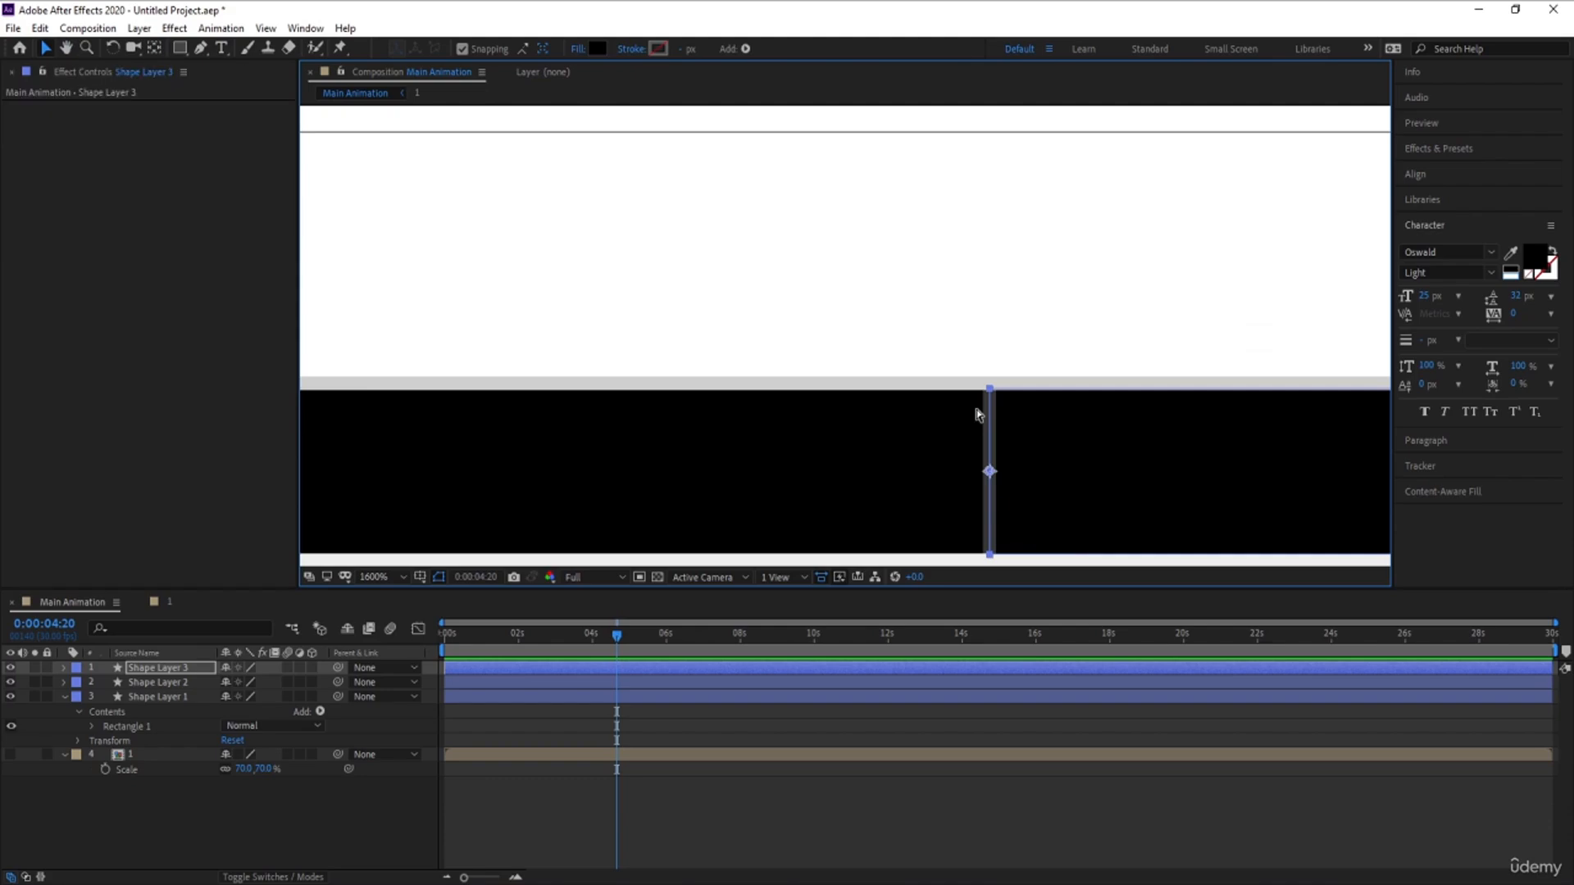
- Duplicate Shape Layer 3 and place the copy flush against the right end of the third bar
scroll(975, 413, "down", 6)
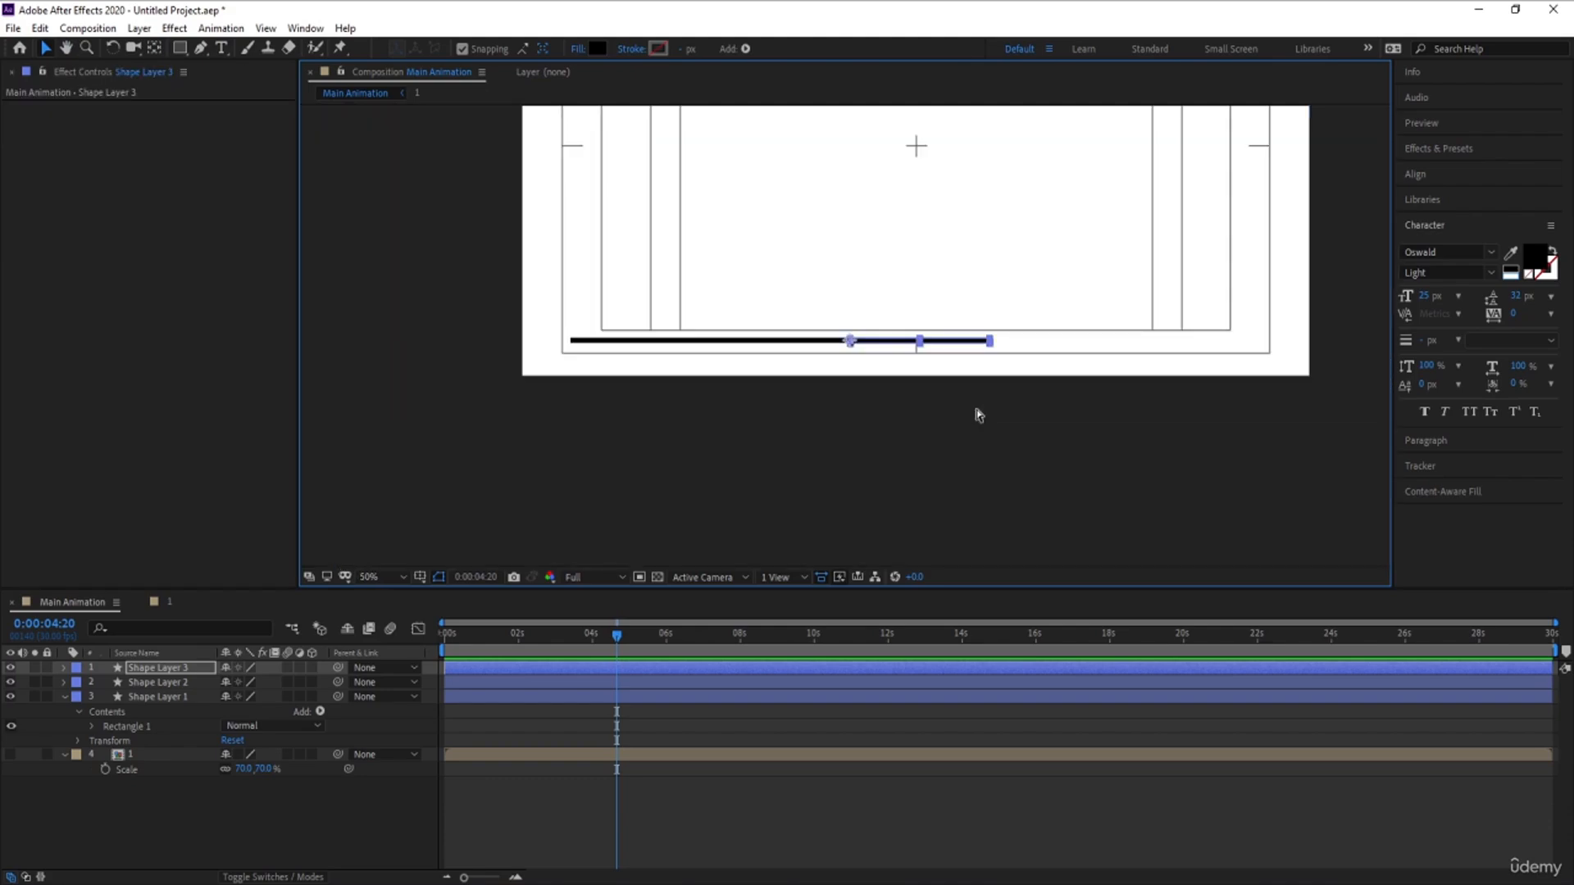
scroll(976, 414, "up", 4)
left_click_drag(976, 414, 577, 523)
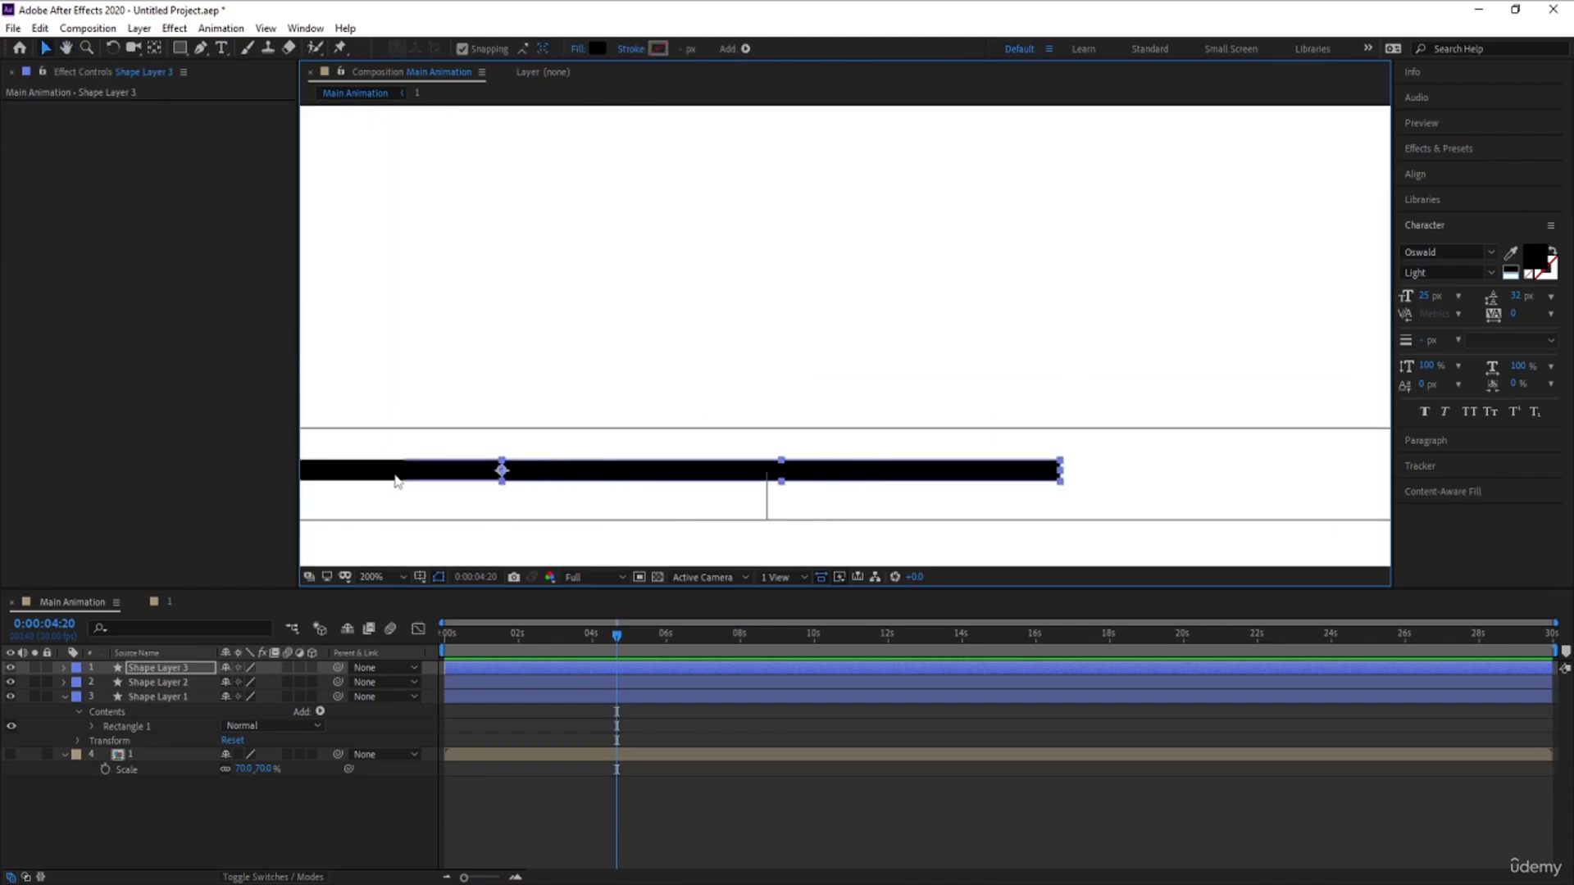
left_click(217, 672)
key("ctrl+d")
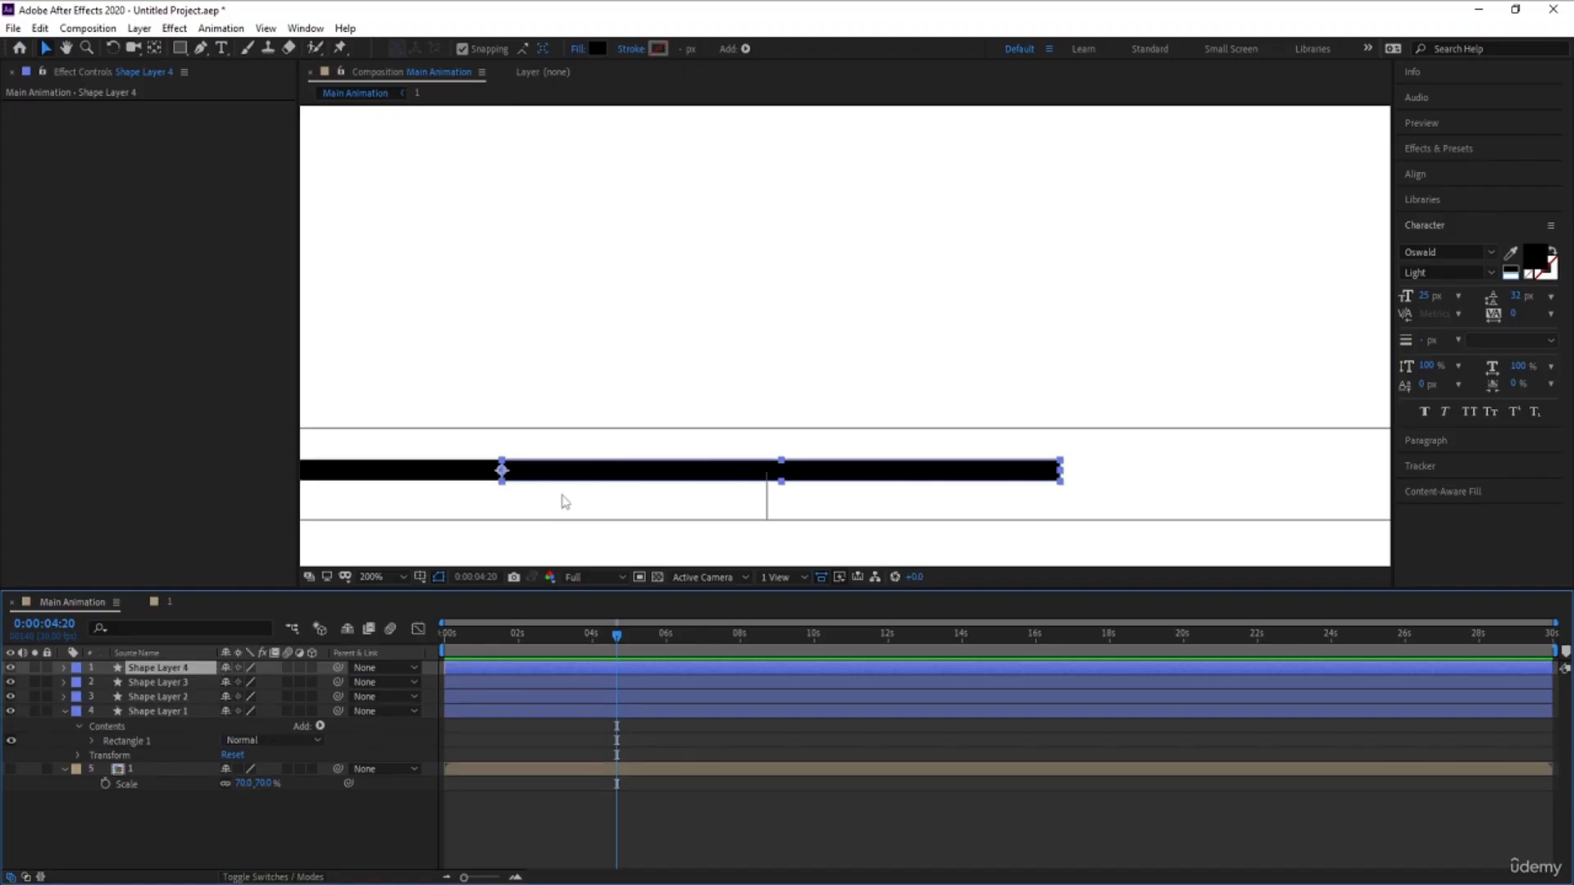
left_click_drag(521, 475, 1079, 464)
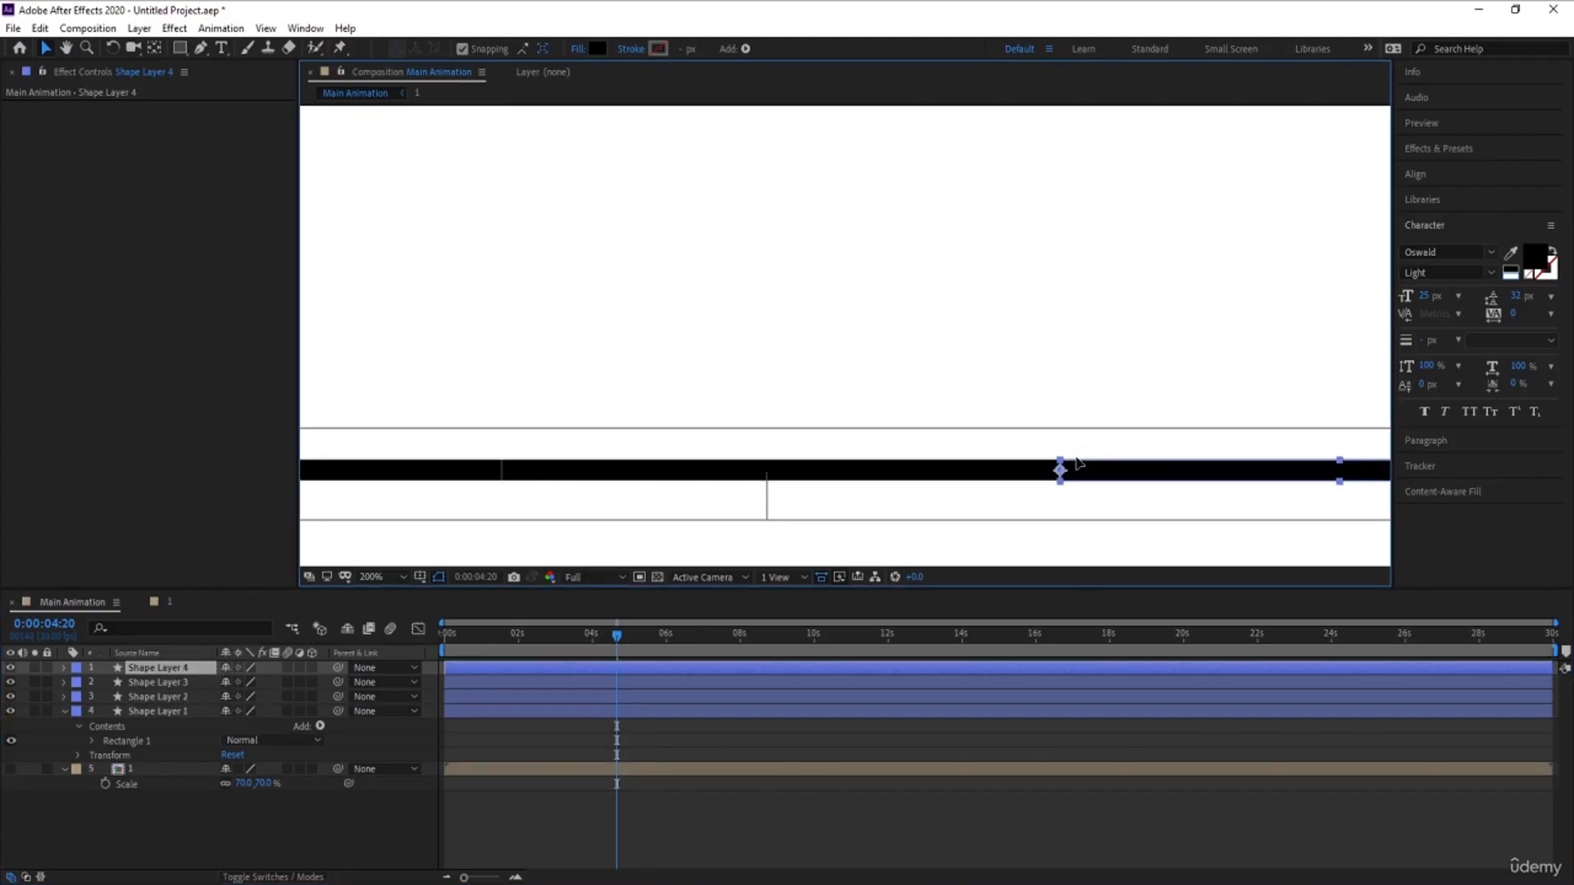
- Inspect the joint between the third and fourth bars up close for gaps and misalignment
key("period")
key("period")
key("period")
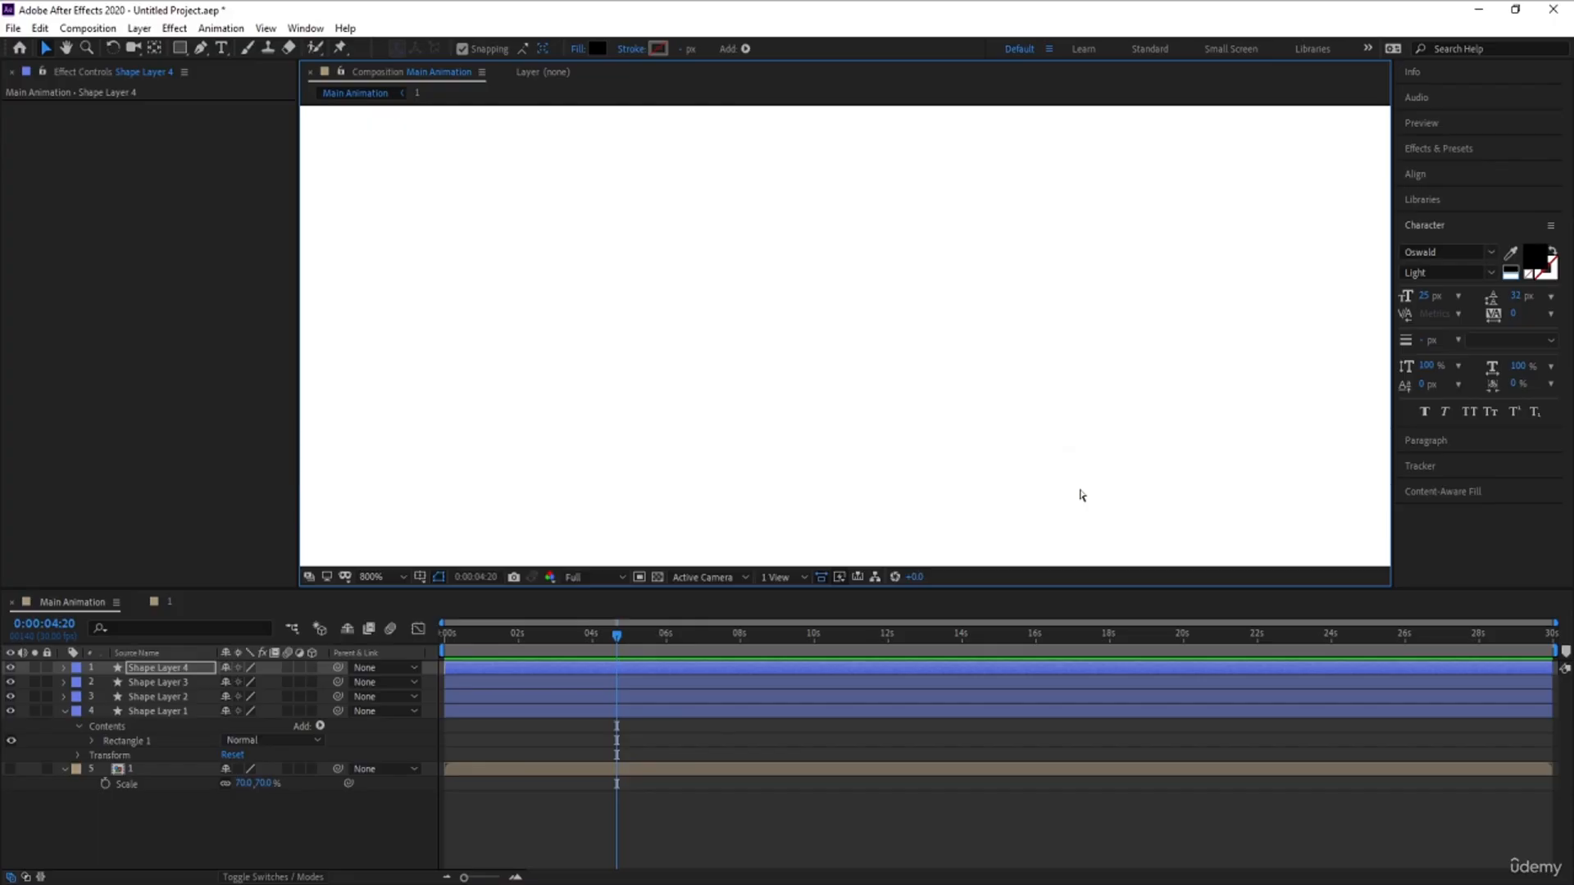
key("h")
left_click_drag(891, 539, 878, 312)
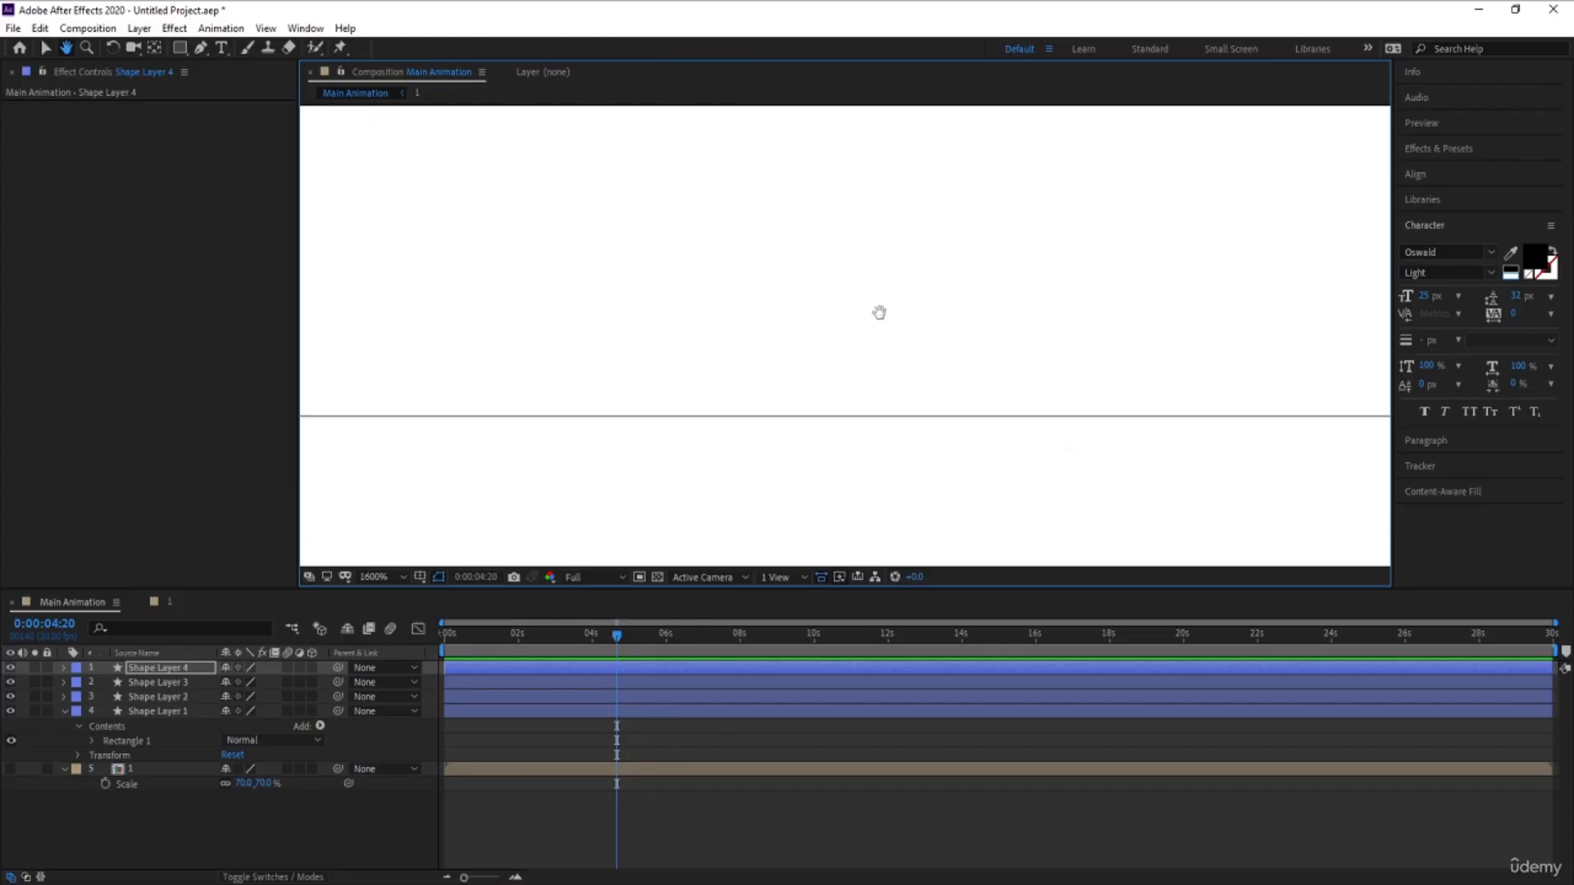
left_click_drag(907, 456, 875, 300)
left_click_drag(928, 414, 861, 220)
left_click_drag(1154, 352, 818, 327)
key("v")
scroll(871, 347, "down", 5)
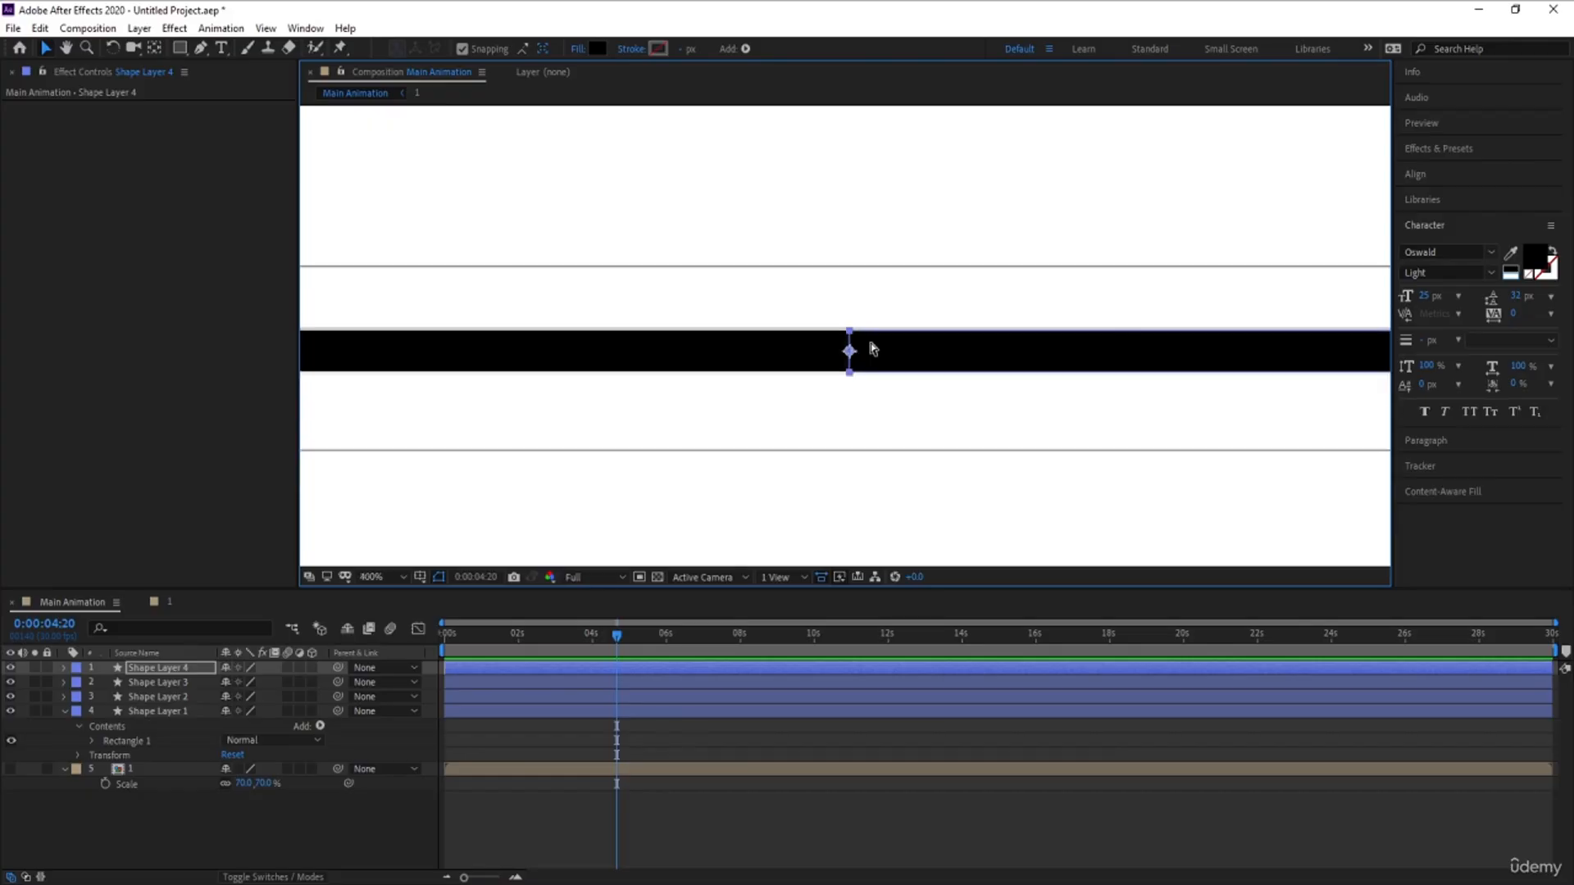
- Duplicate Shape Layer 4 and move the copy to the right end of the fourth bar
left_click_drag(966, 346, 837, 371)
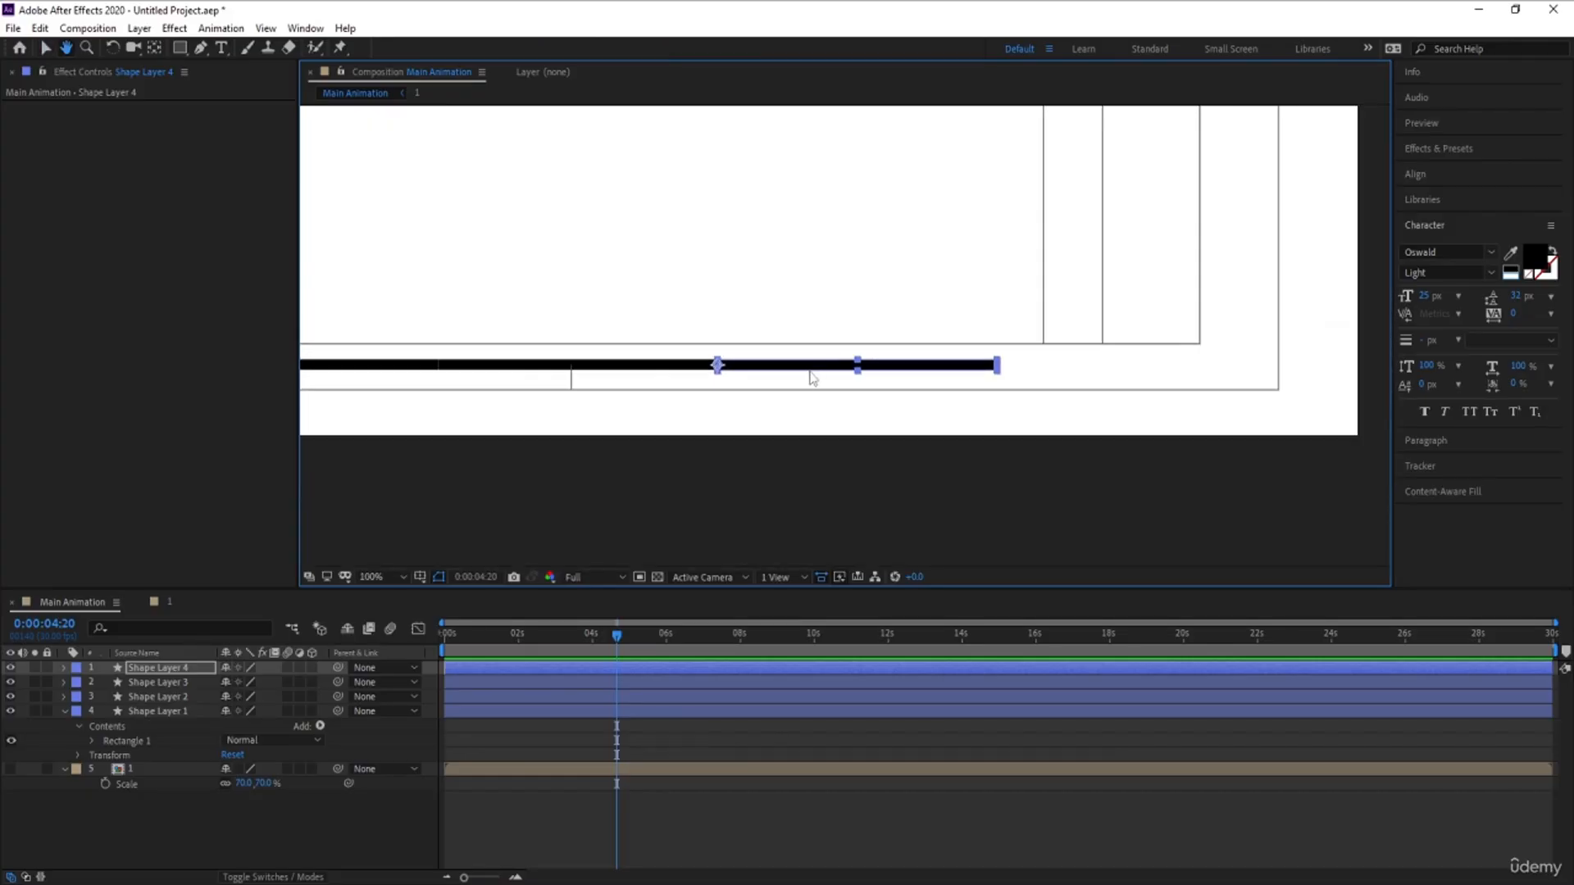
key("ctrl+d")
left_click_drag(739, 371, 492, 182)
scroll(1021, 362, "up", 2)
scroll(1020, 361, "up", 2)
key("space")
left_click_drag(1028, 271, 472, 267)
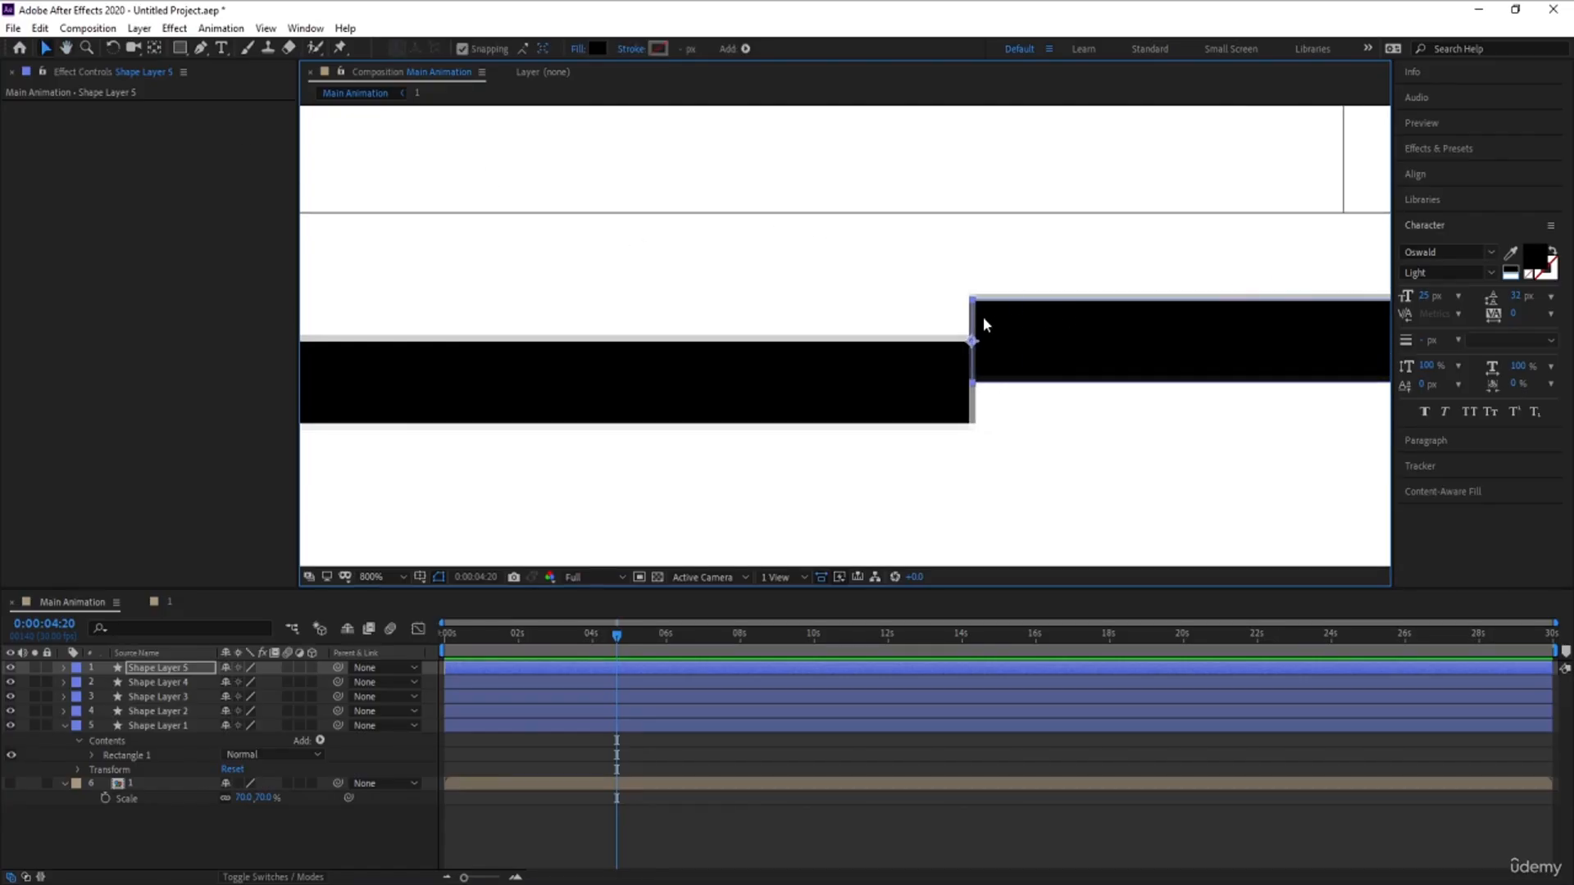
- Align Shape Layer 5 level with the fourth bar and nudge it until the two ends meet, then deselect it
left_click_drag(984, 316, 987, 355)
key("Right")
key("Right")
key("Right")
key("Right")
key("Right")
key("Right")
key("Right")
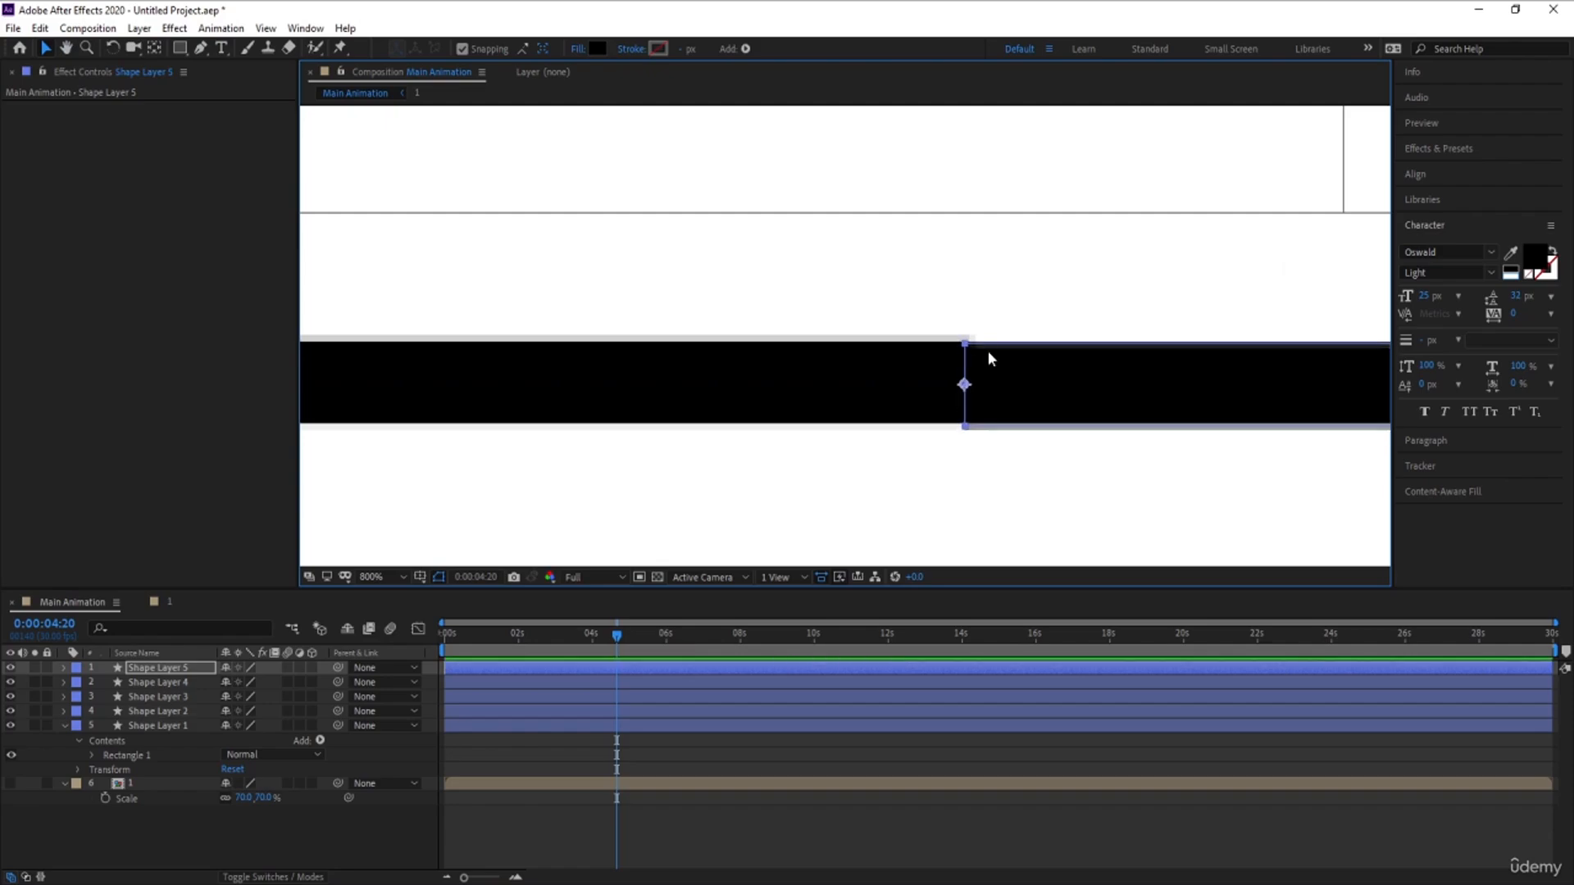
key("Up")
key("Up")
key("Up")
key("Up")
key("Up")
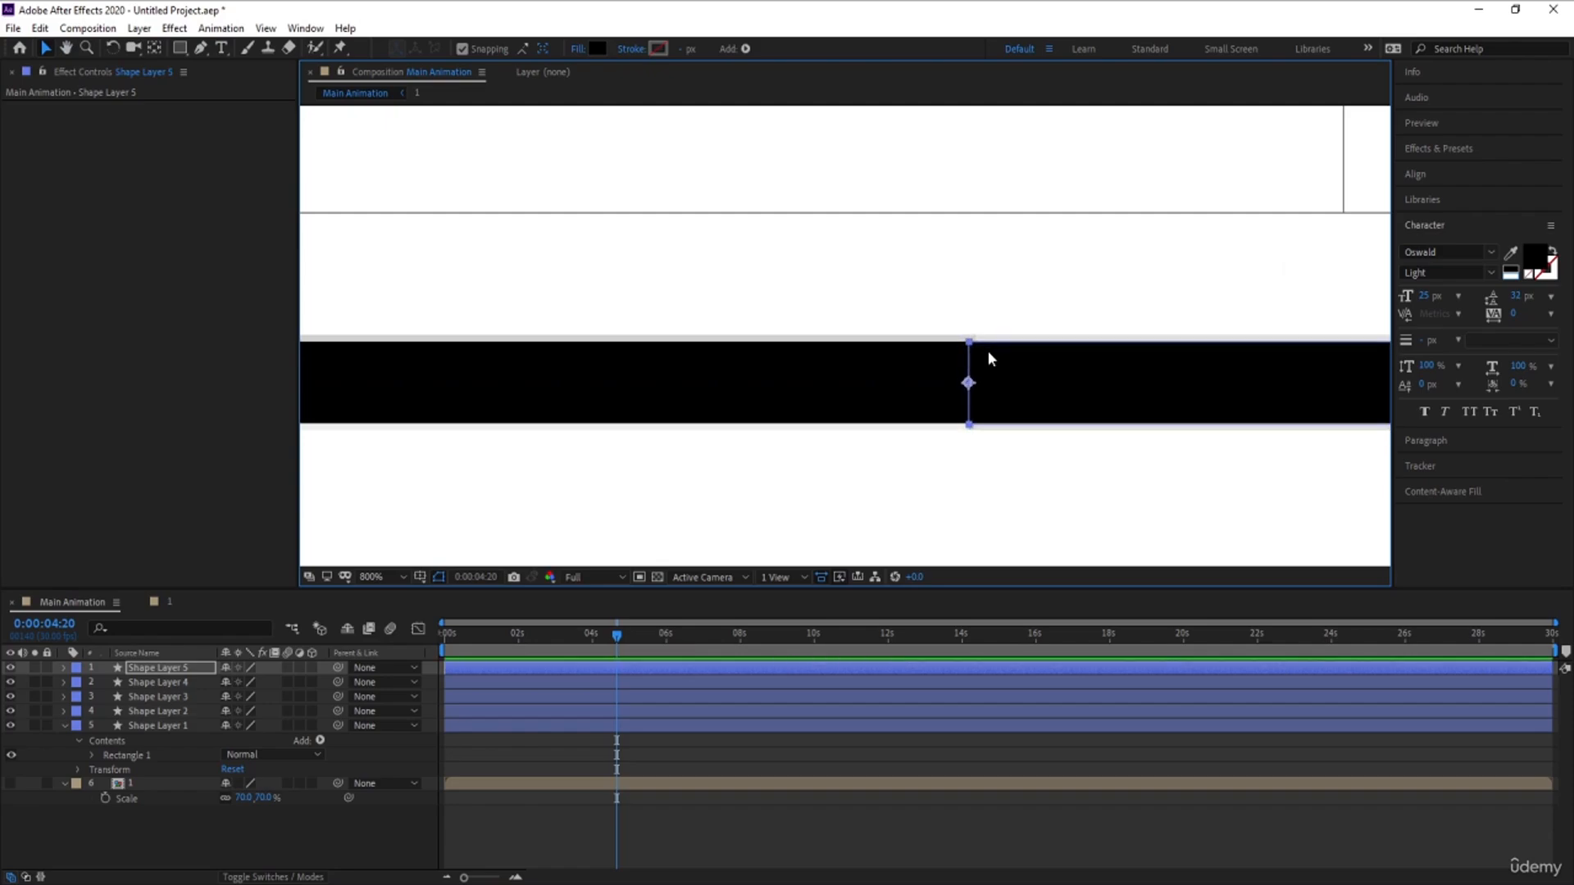
key("Right")
key("Right")
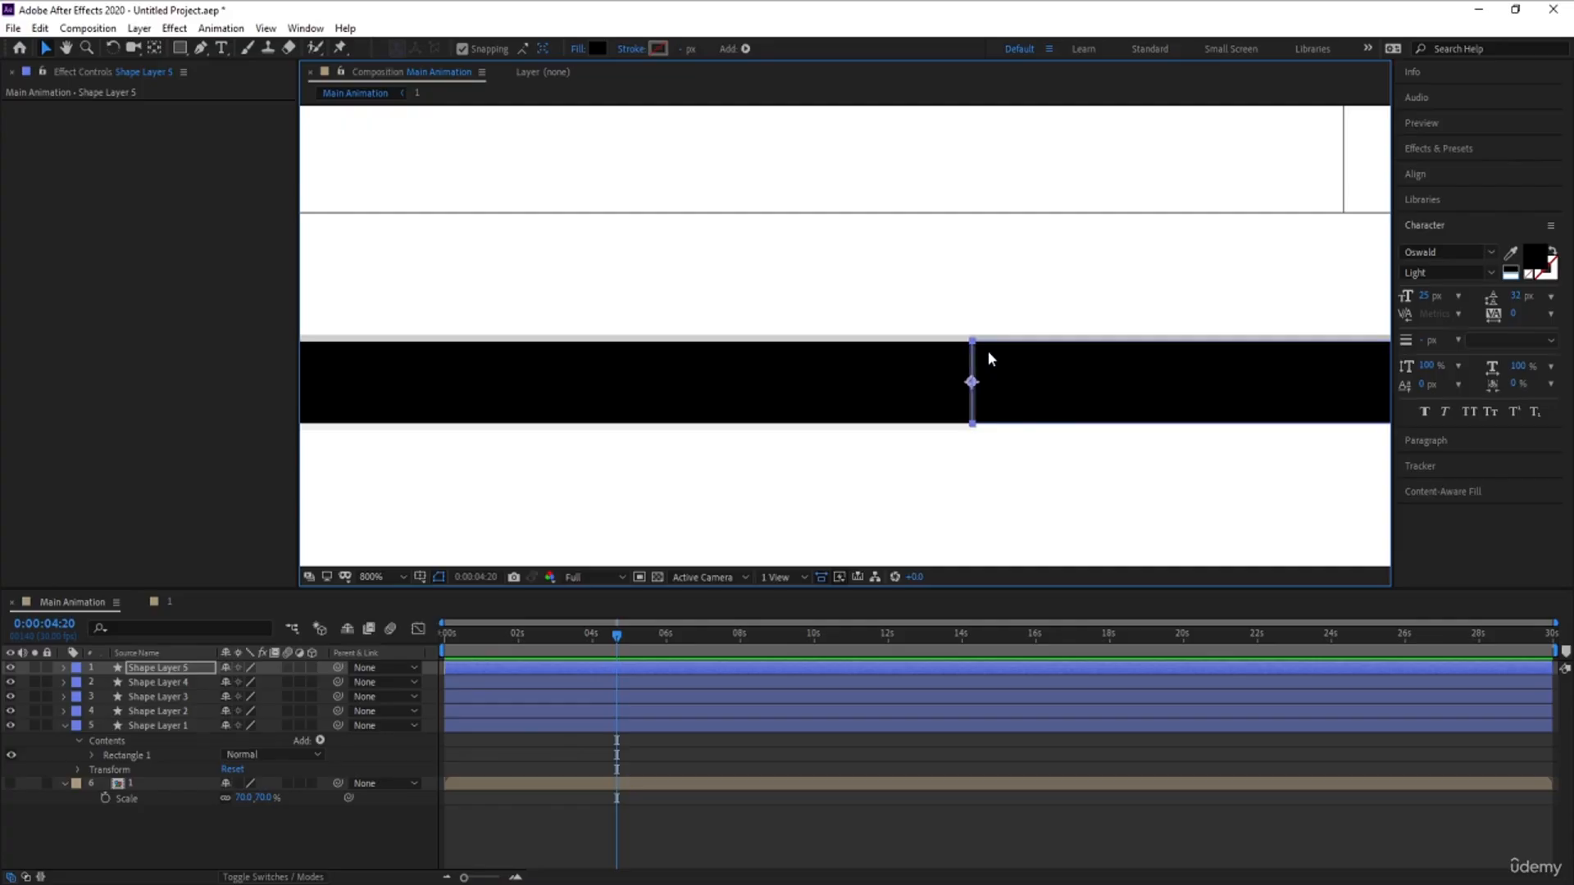
left_click(918, 541)
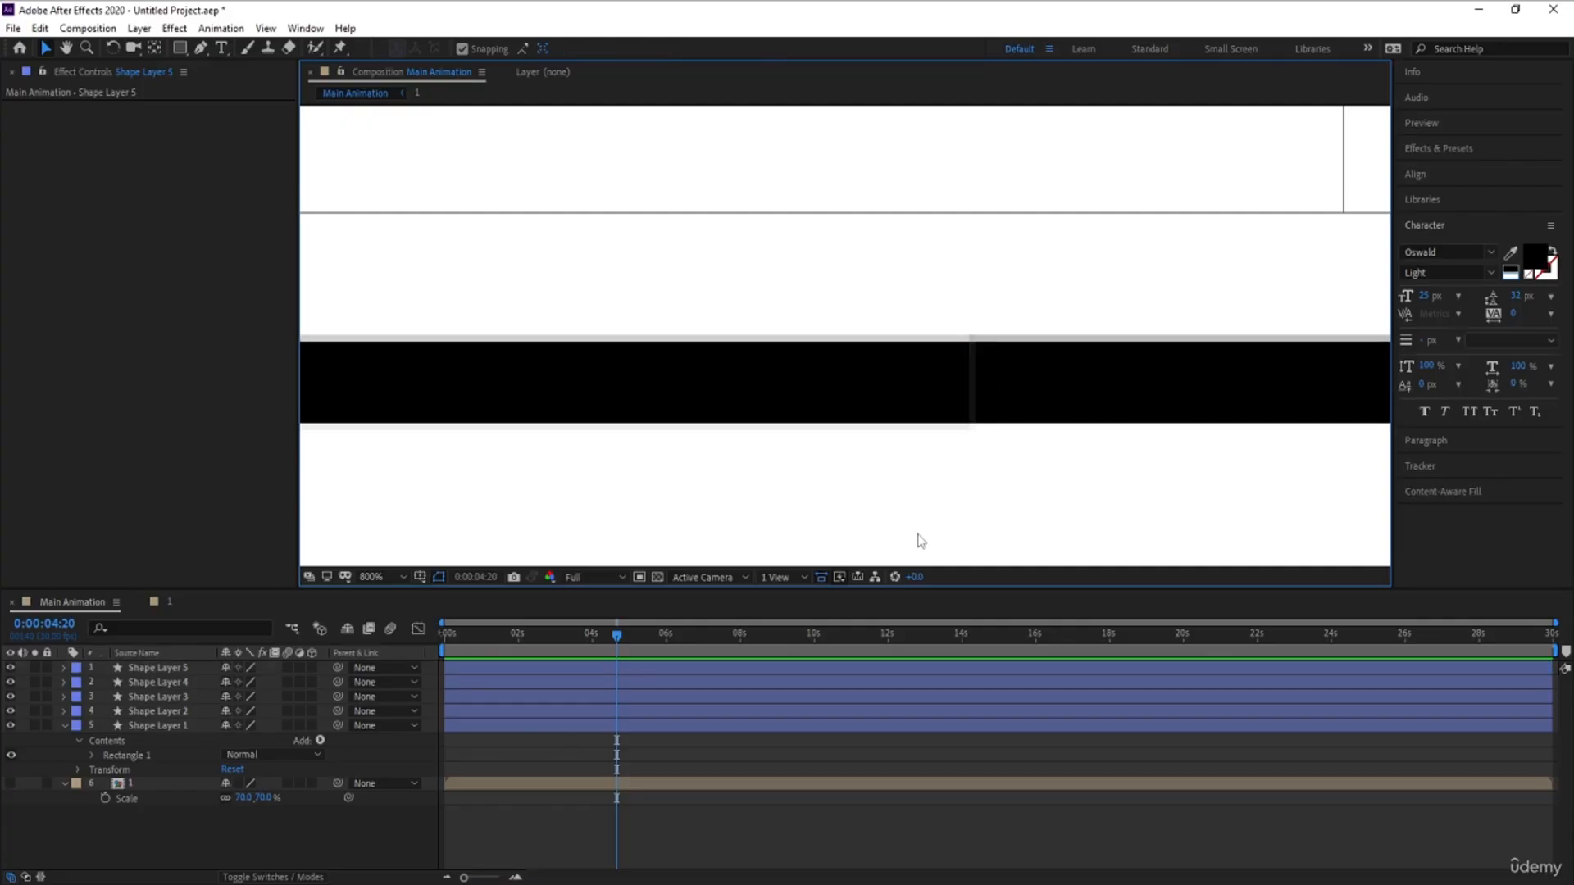
- Fit the whole composition in view and reveal the Scale property of all five shape layers at time 0
left_click(368, 577)
left_click(422, 270)
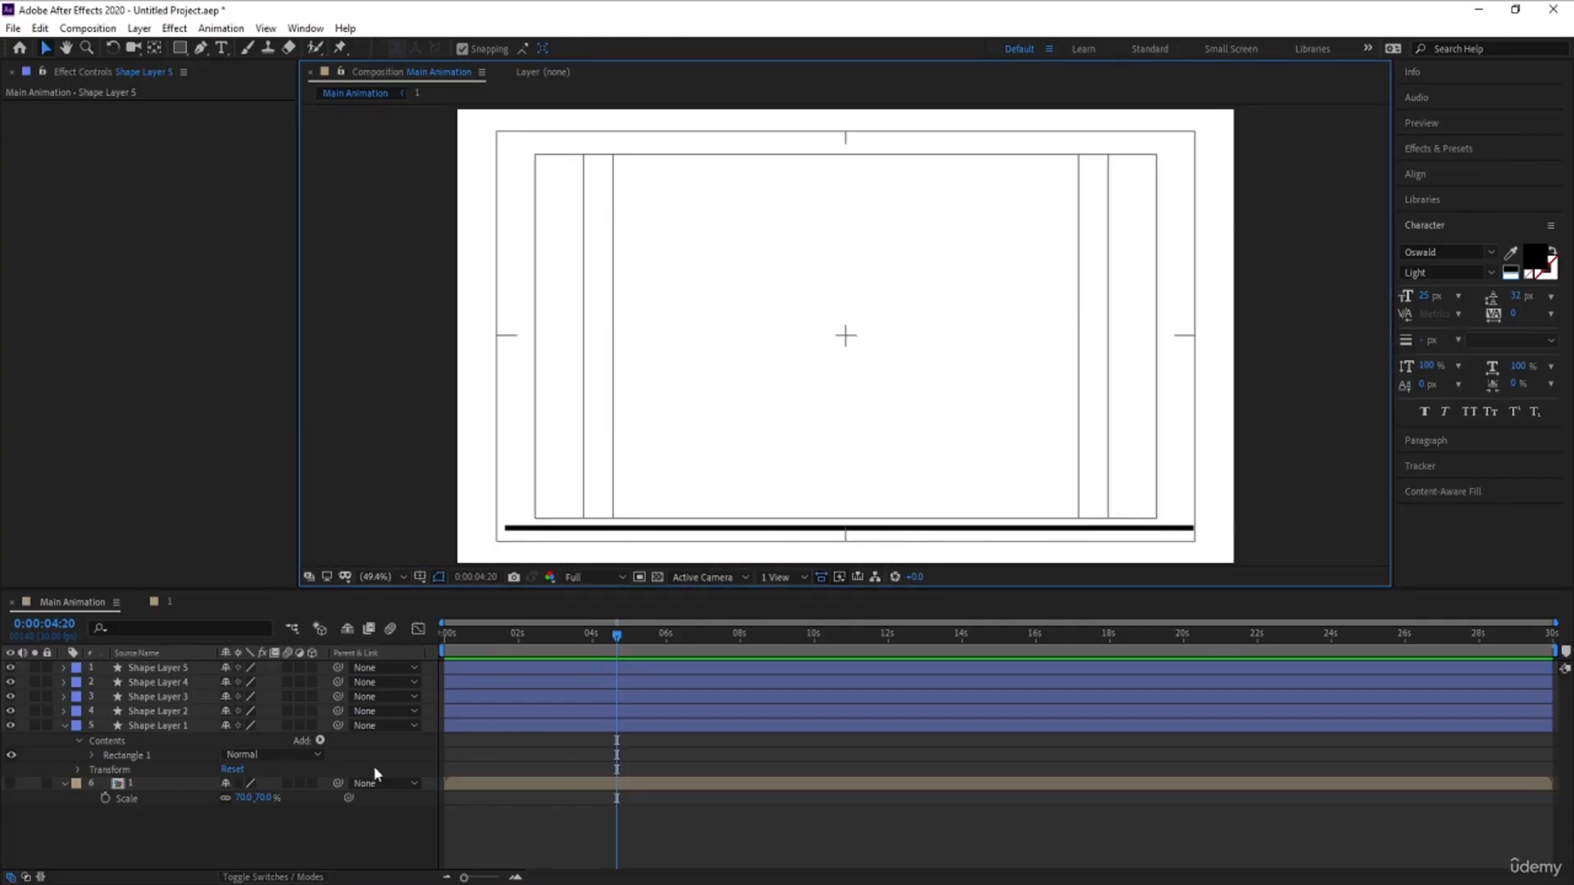
left_click(139, 725)
left_click(158, 667, "shift")
key("Home")
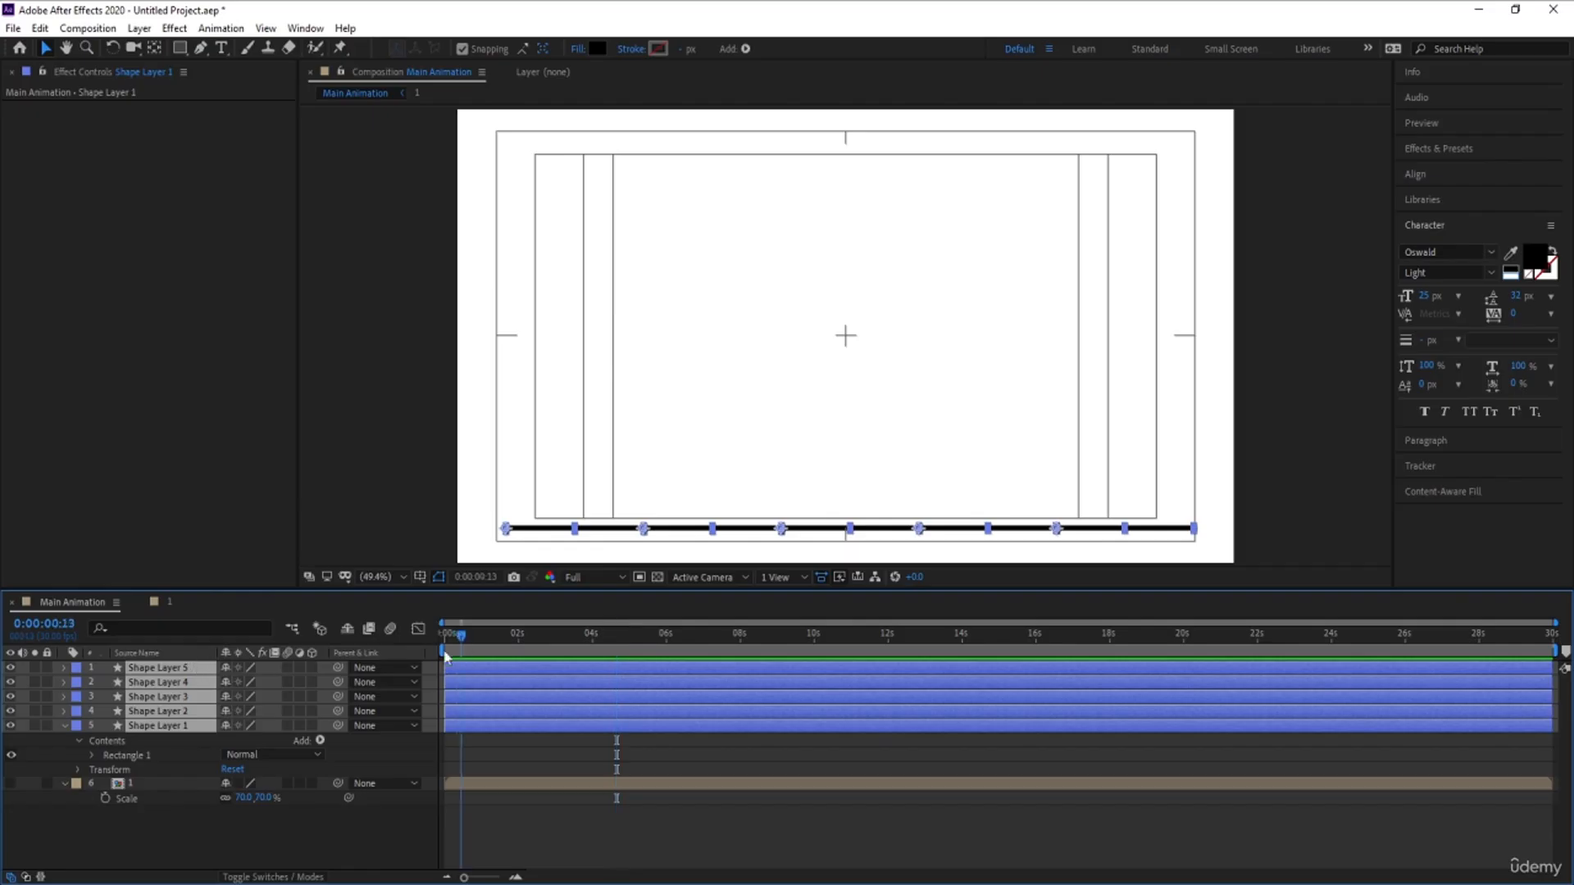
key("s")
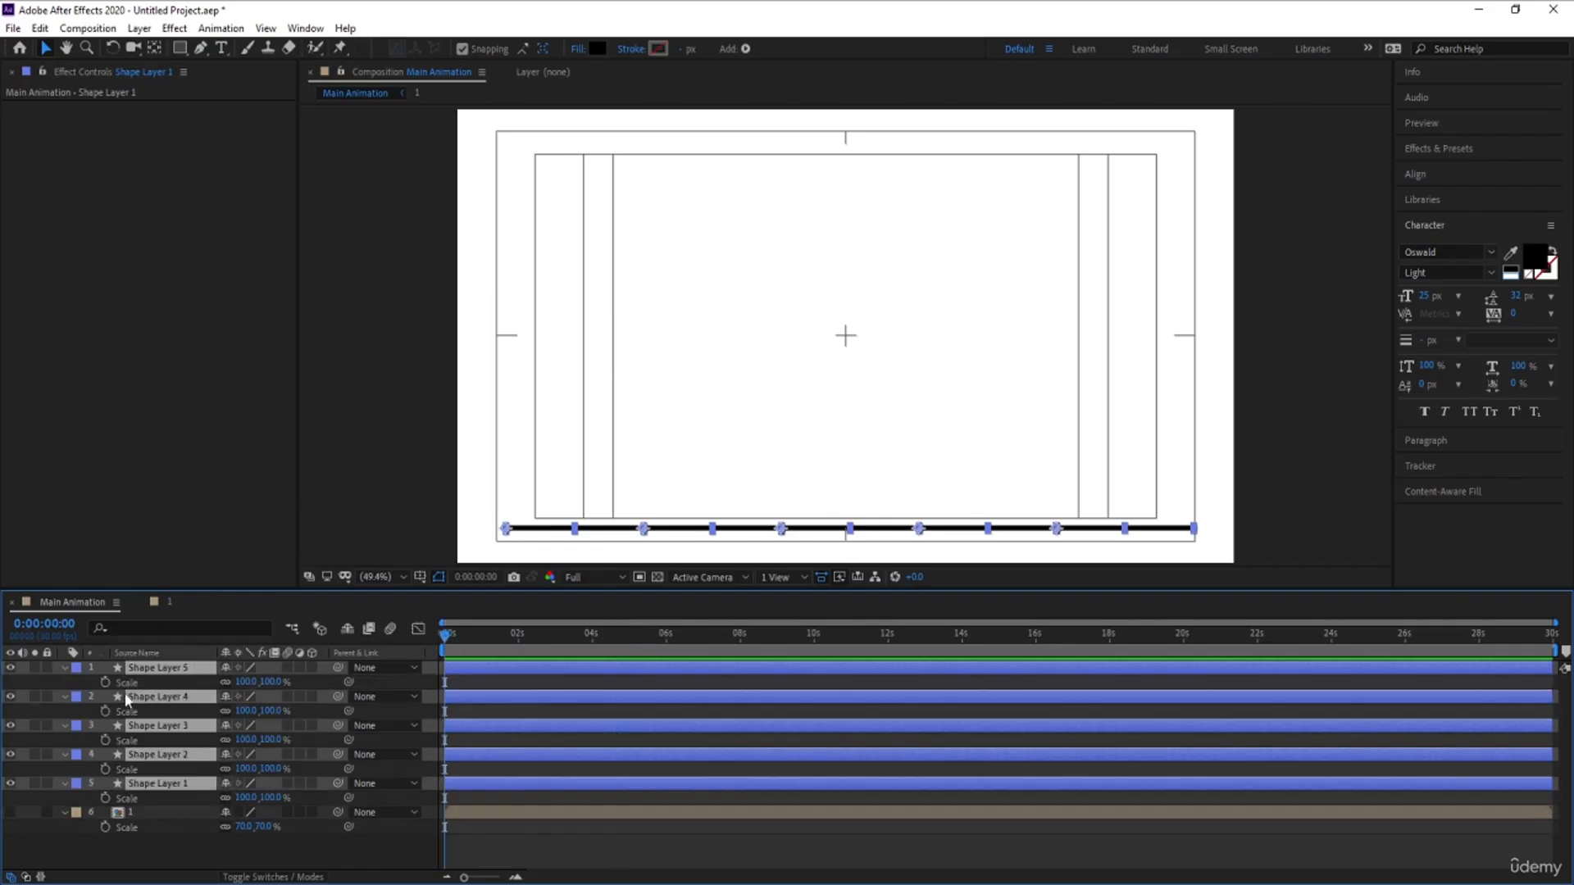
- Unlink the Scale proportions of the five shape layers and add Scale keyframes at 0:00:00:00
left_click(225, 682)
left_click(225, 710)
left_click(225, 740)
left_click(106, 799)
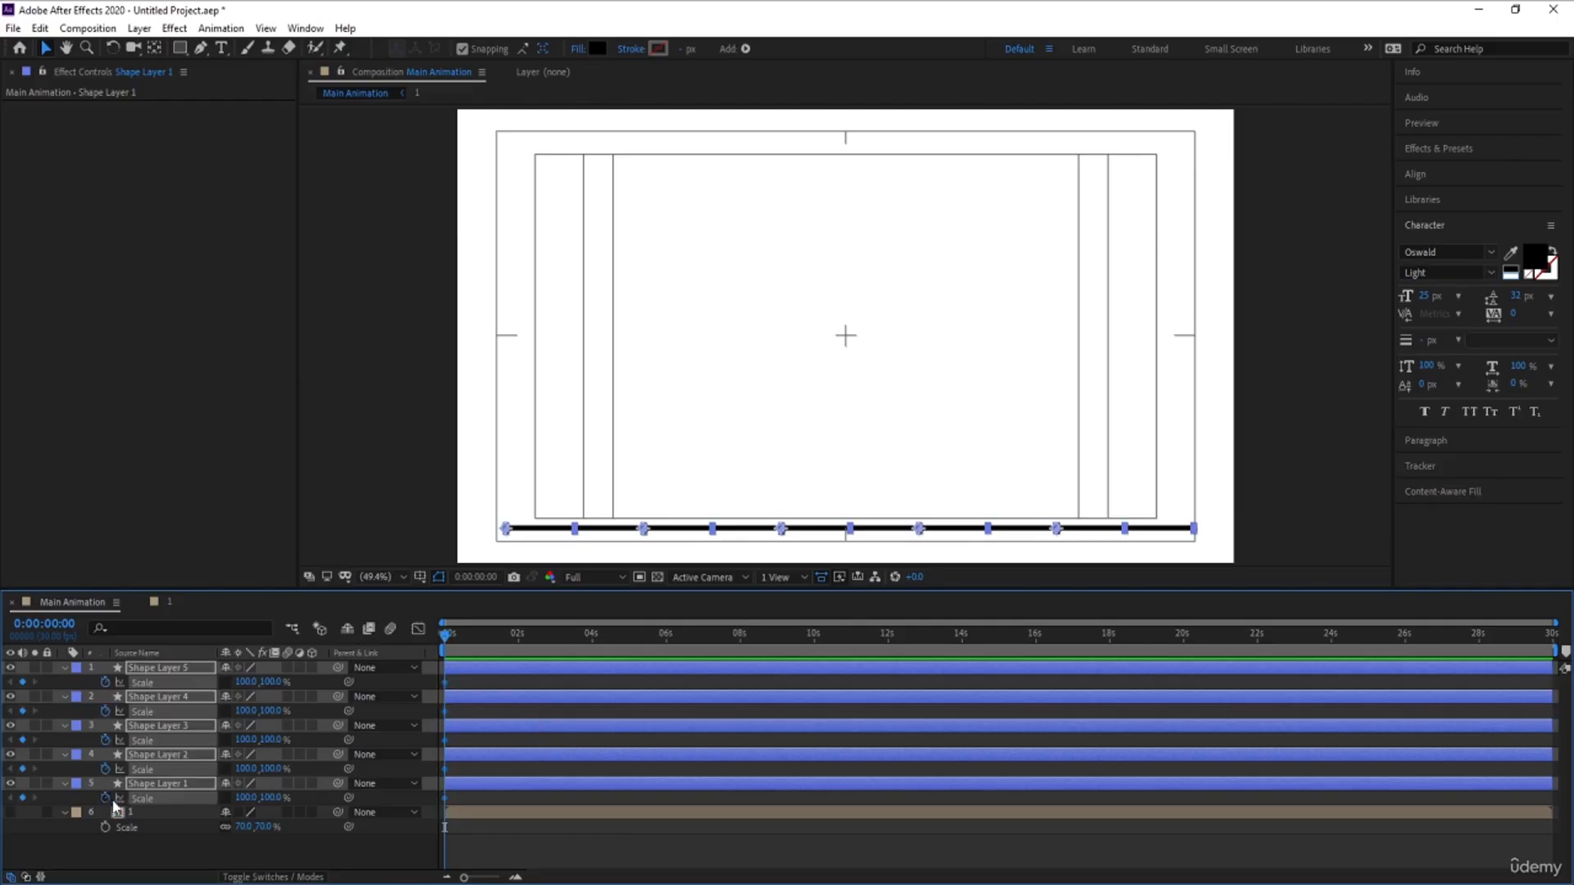
- Animate the five bars' horizontal scale from 0% at the start to 100% at about 1.5 seconds
key("=")
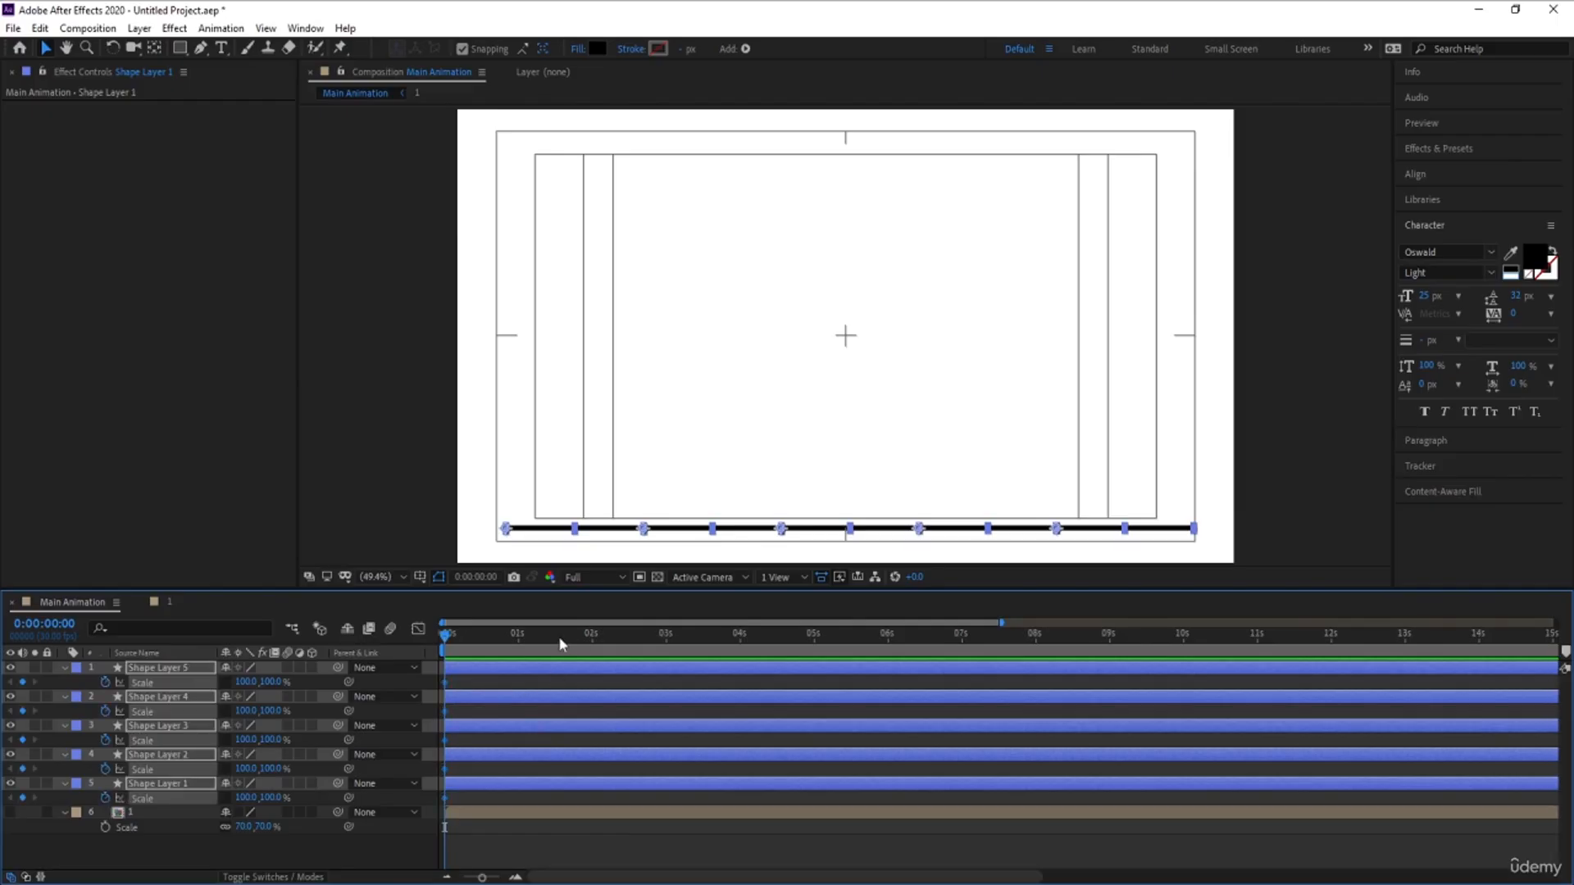
left_click(558, 636)
key("Home")
left_click(244, 682)
type("0")
key("Return")
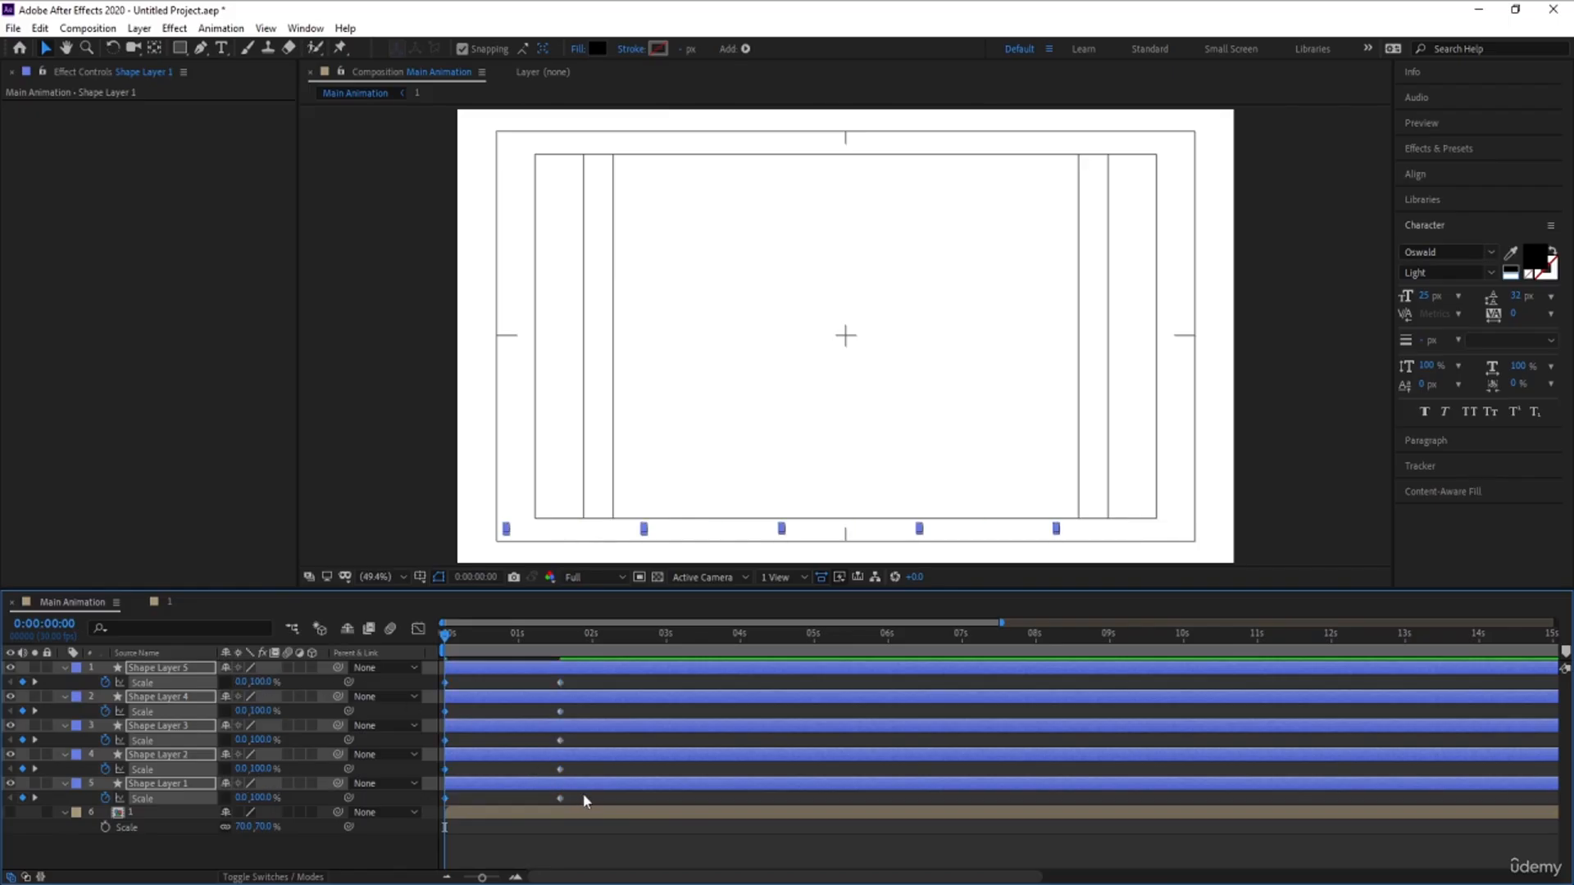
- Apply Easy Ease to the bars' Scale keyframes and shape the graph into a fast start with a slow finish
left_click_drag(585, 800, 345, 641)
key("F9")
left_click(418, 628)
left_click_drag(603, 696, 502, 826)
left_click(418, 629)
- Preview the growth animation of the five bars and check its timing around 0:00:01:00
key("space")
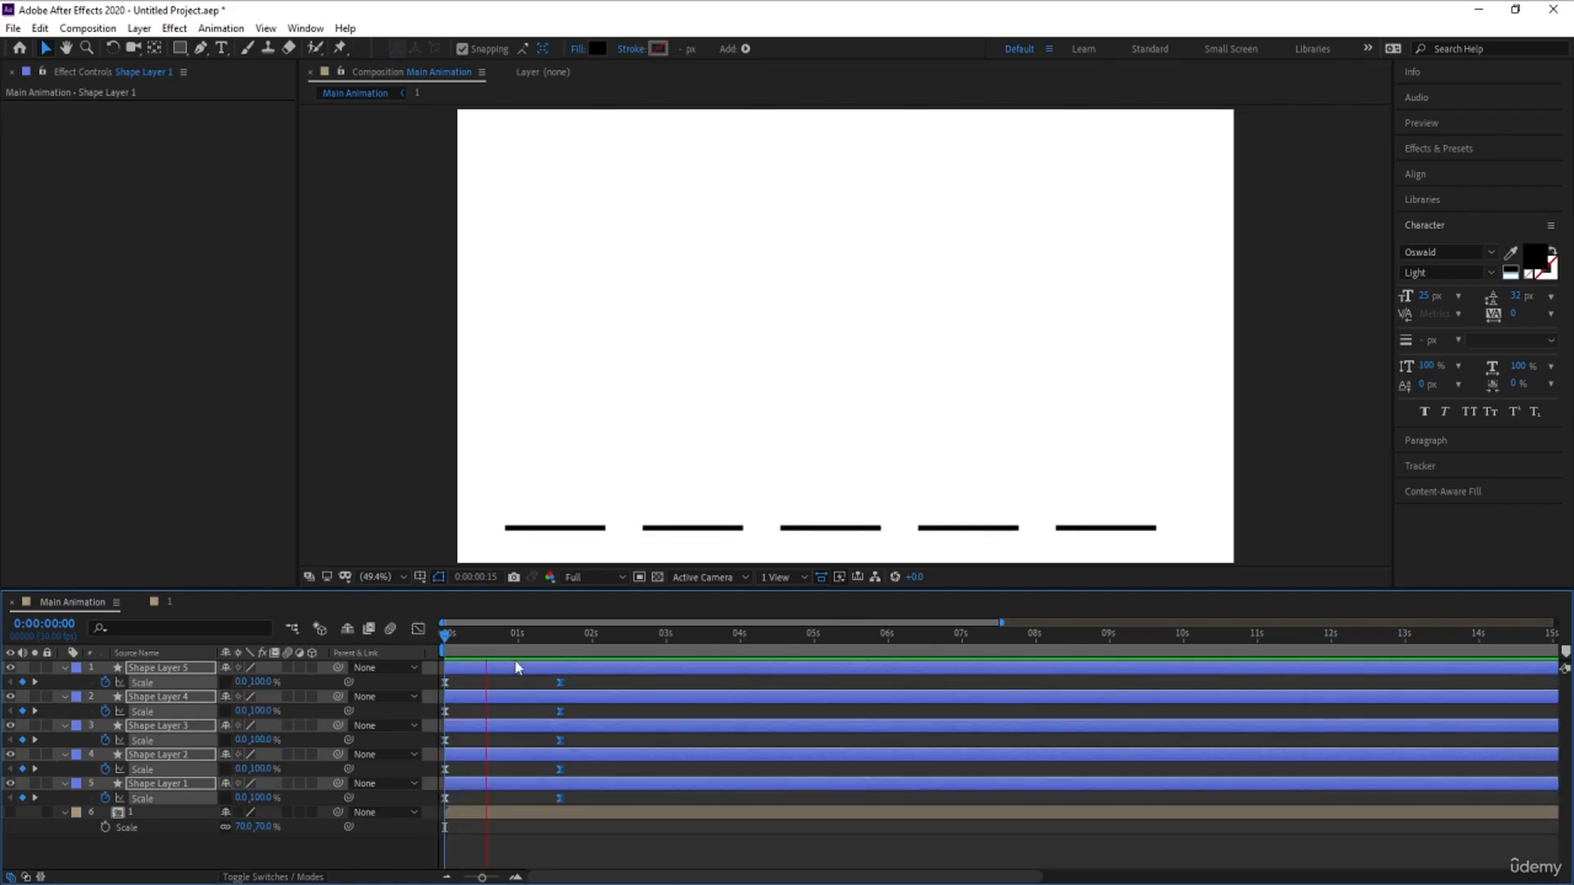
key("space")
key("space")
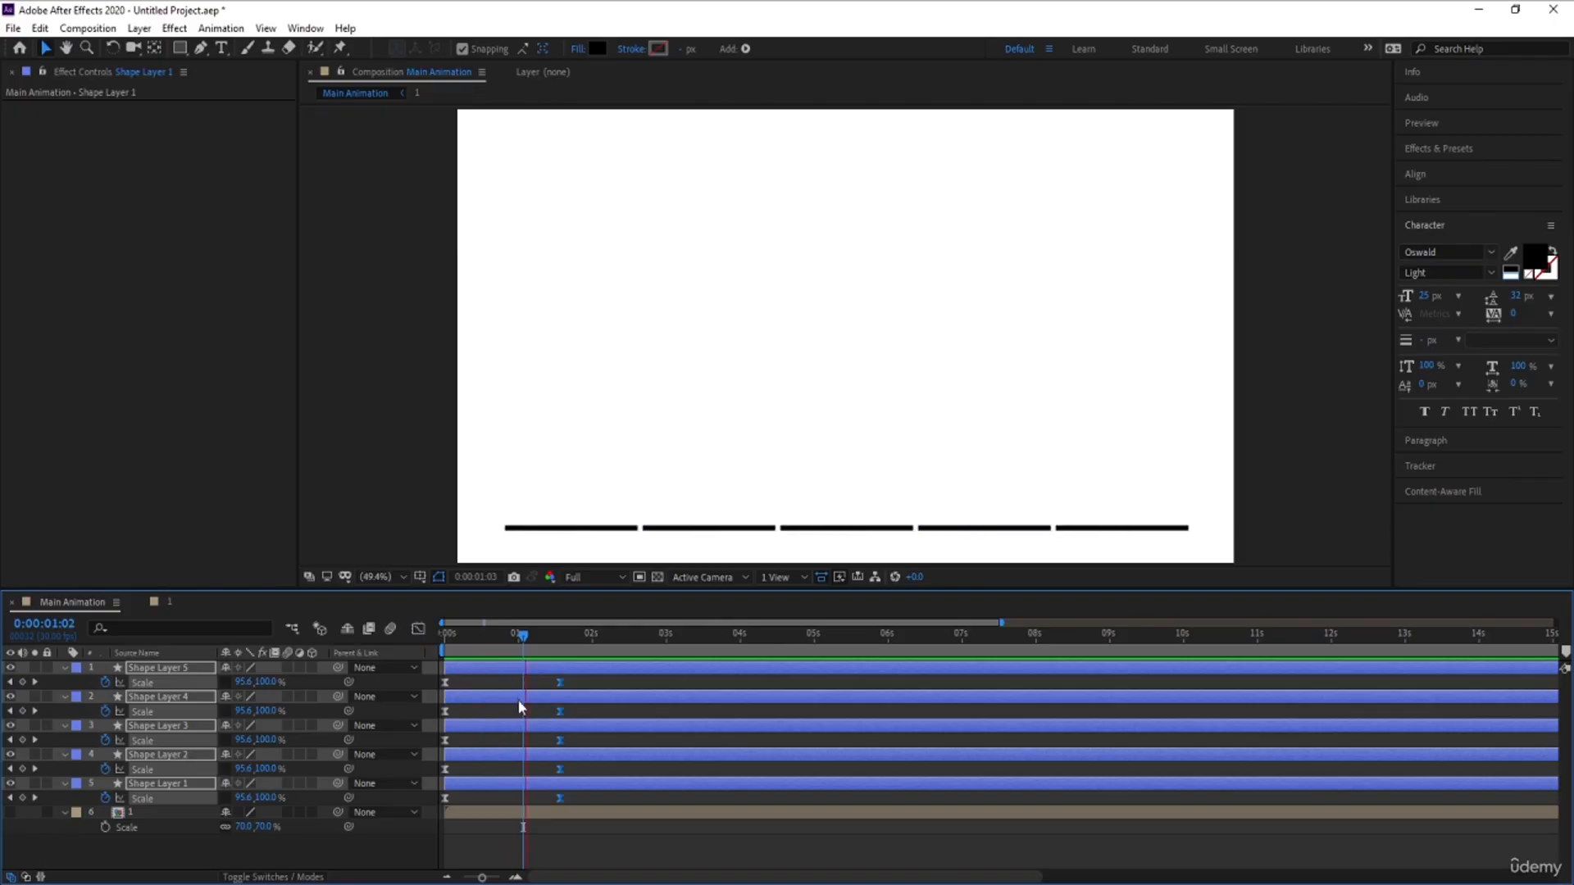
key("space")
left_click(518, 644)
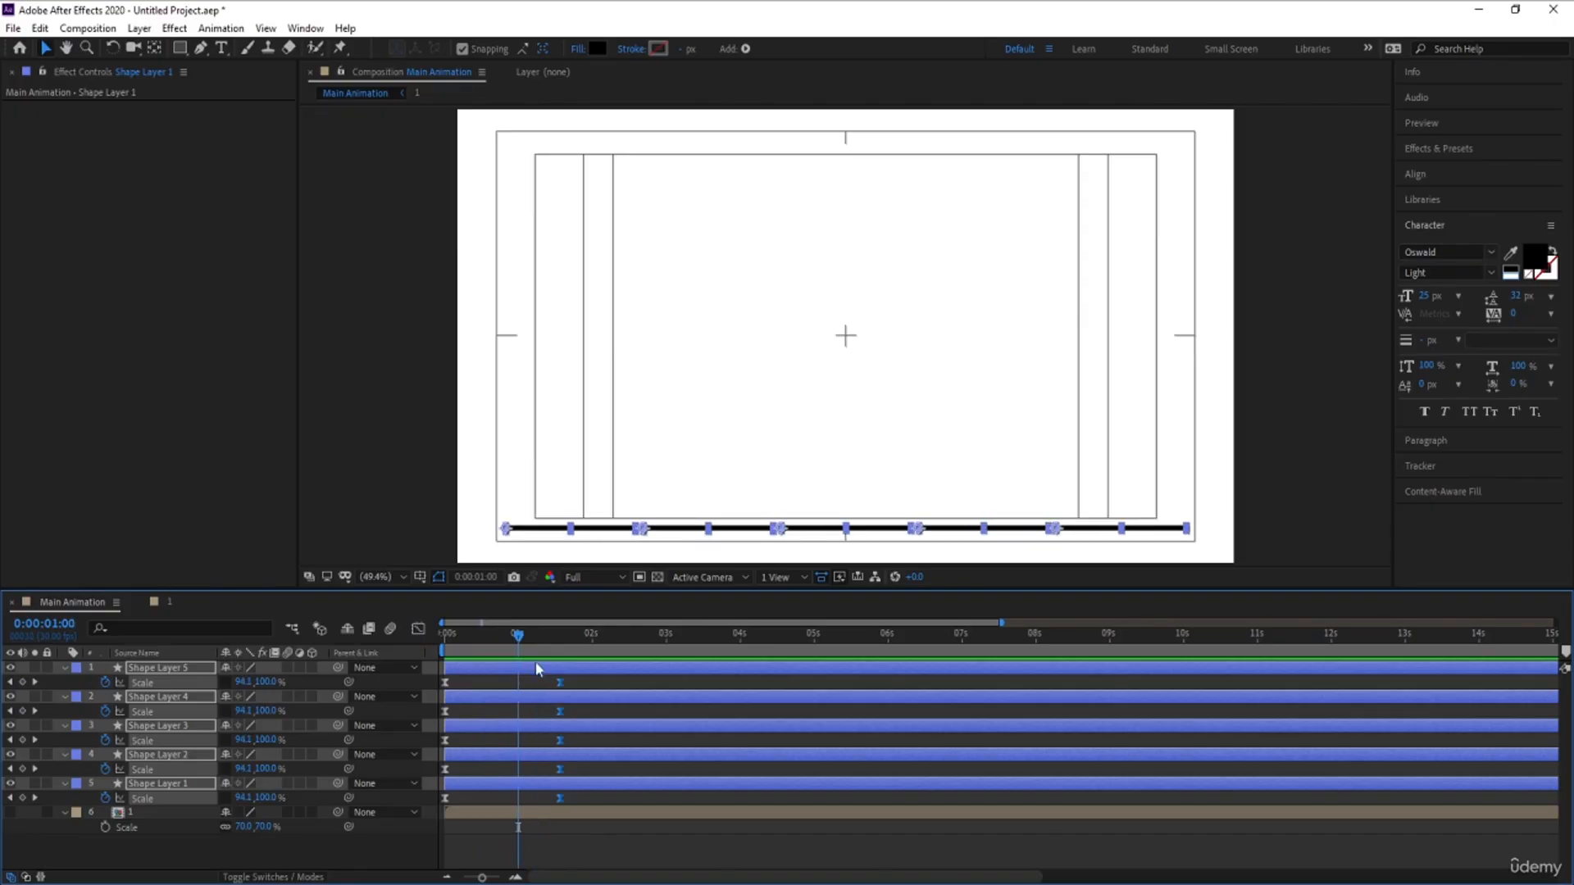
key("space")
key("space")
- Move the ending Scale keyframes of all five bars to 0:00:01:00 and play the animation
key("=")
key("Home")
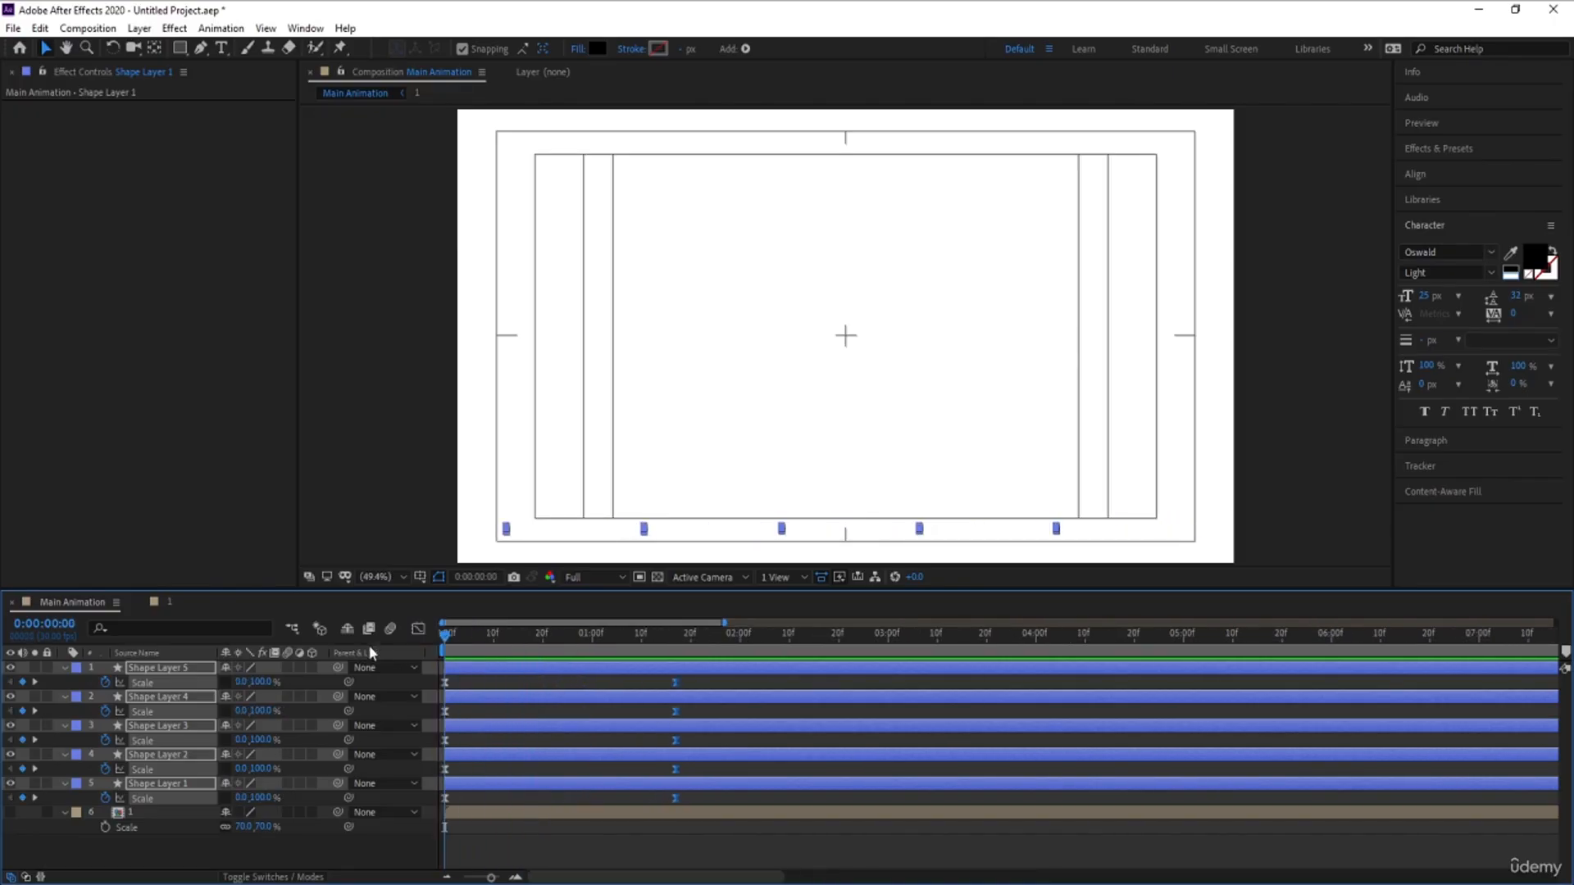
left_click_drag(672, 683, 594, 685)
key("space")
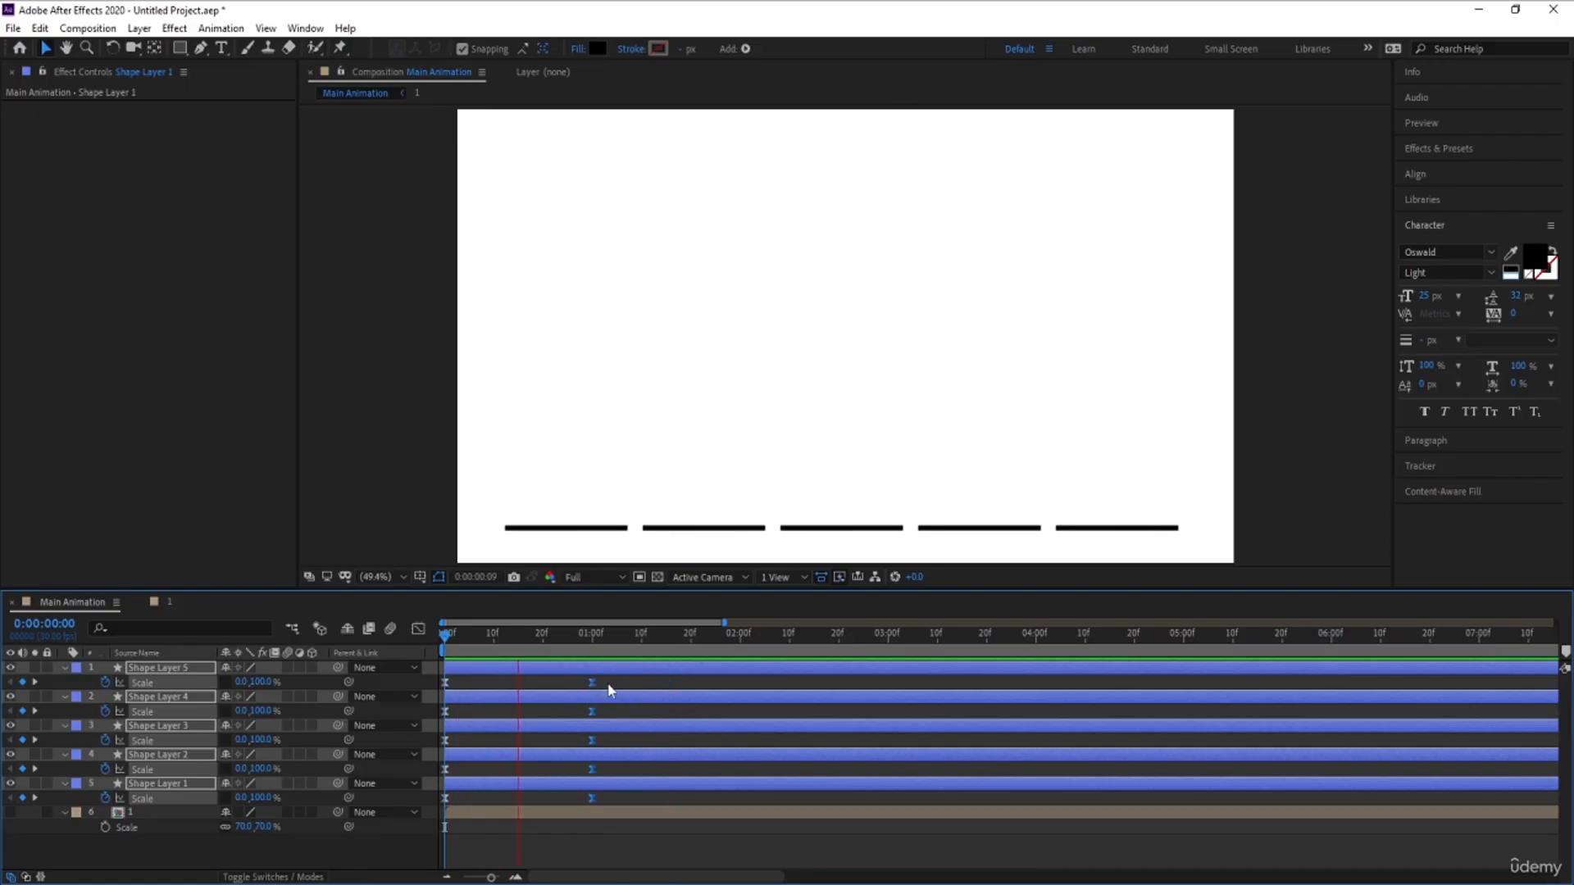
- Offset Shape Layer 2 to start at 0:00:01:00 and Shape Layer 3 to start at 0:00:02:00
left_click(619, 688)
key("k")
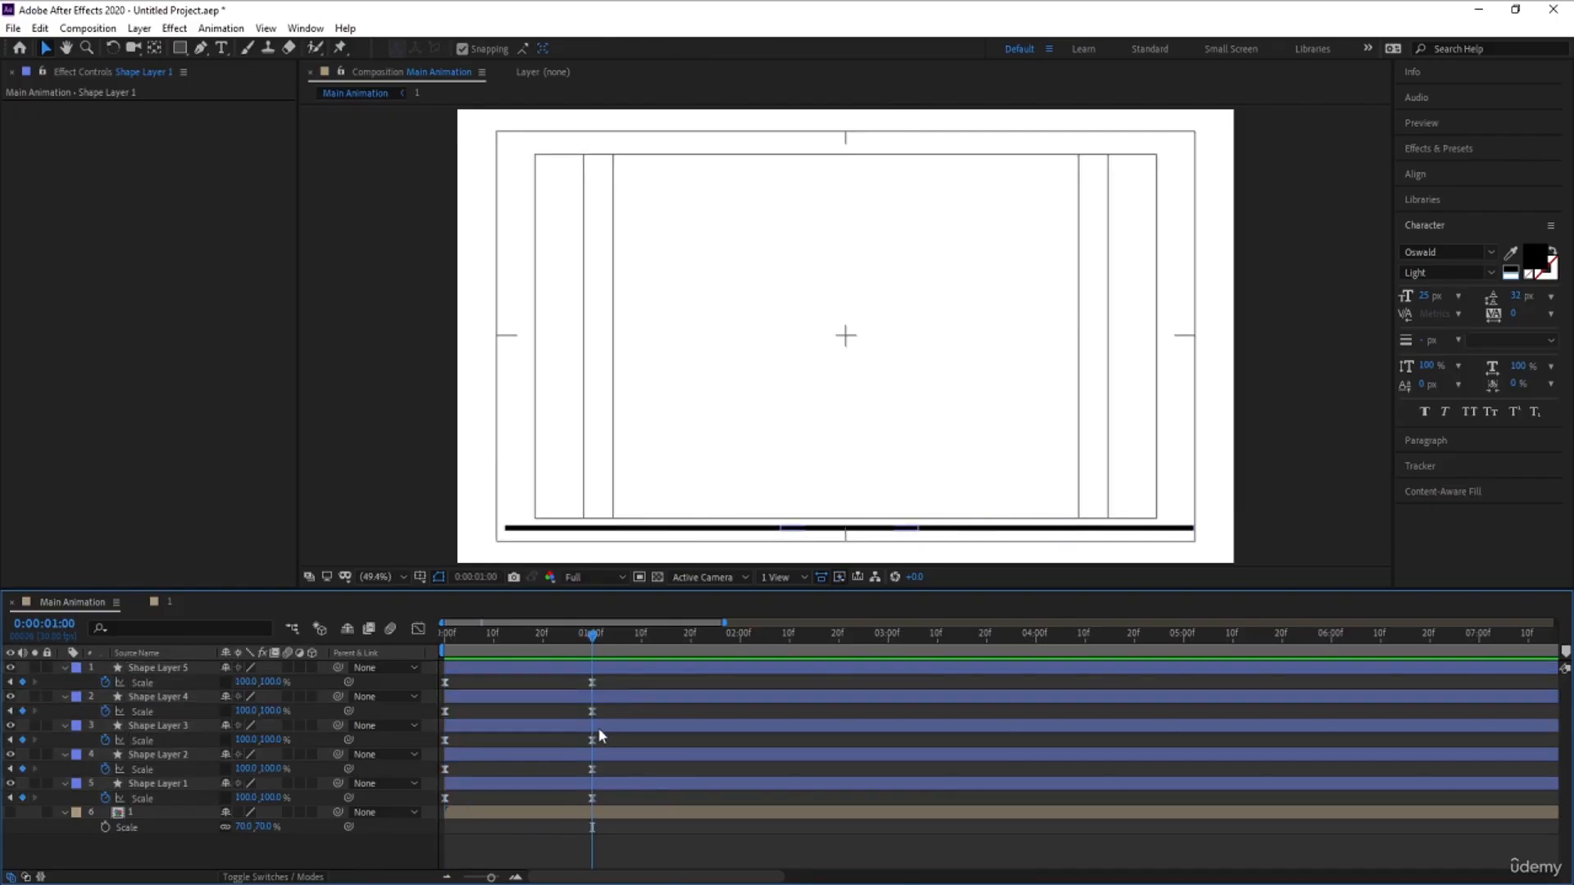
left_click(566, 755)
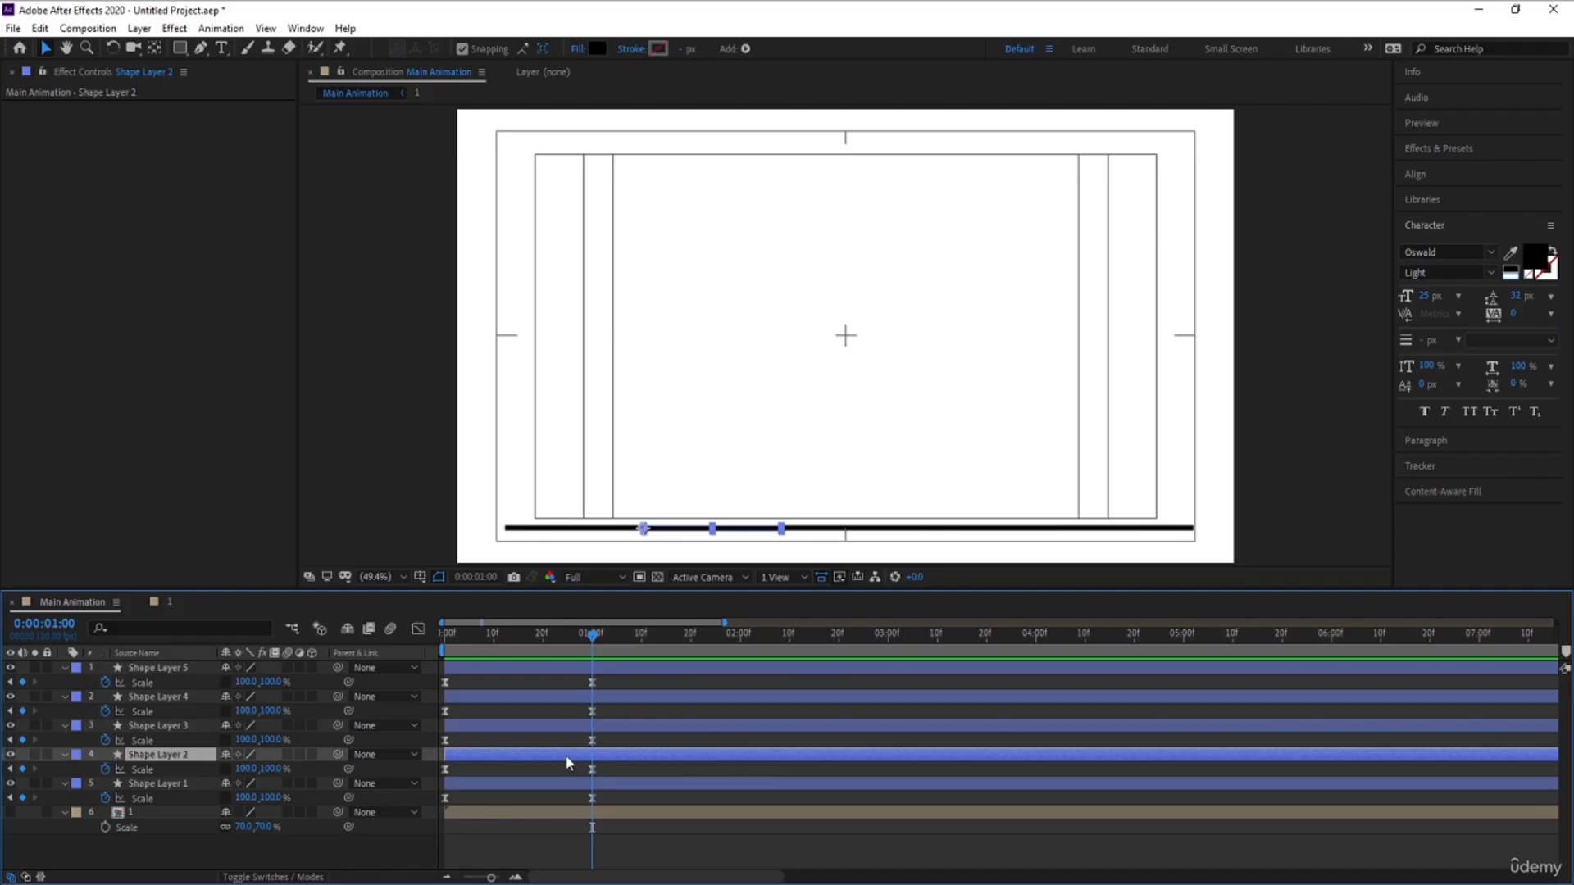
key("[")
left_click(737, 635)
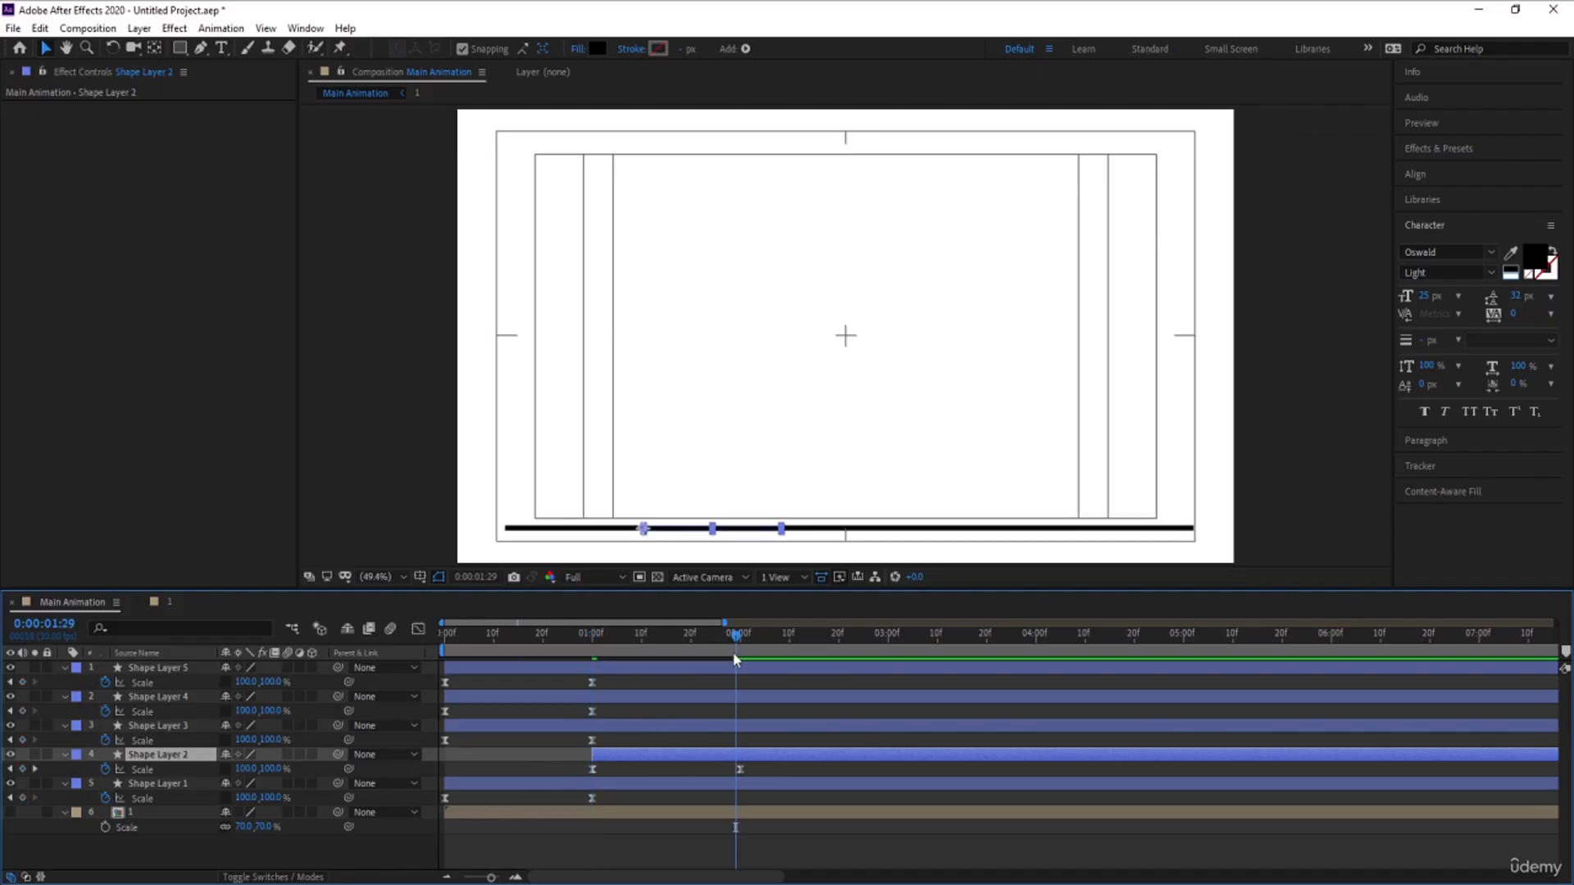
left_click(766, 727)
- Offset Shape Layer 4 to start at 0:00:03:00 and Shape Layer 5 to start at 0:00:04:00
left_click(860, 633)
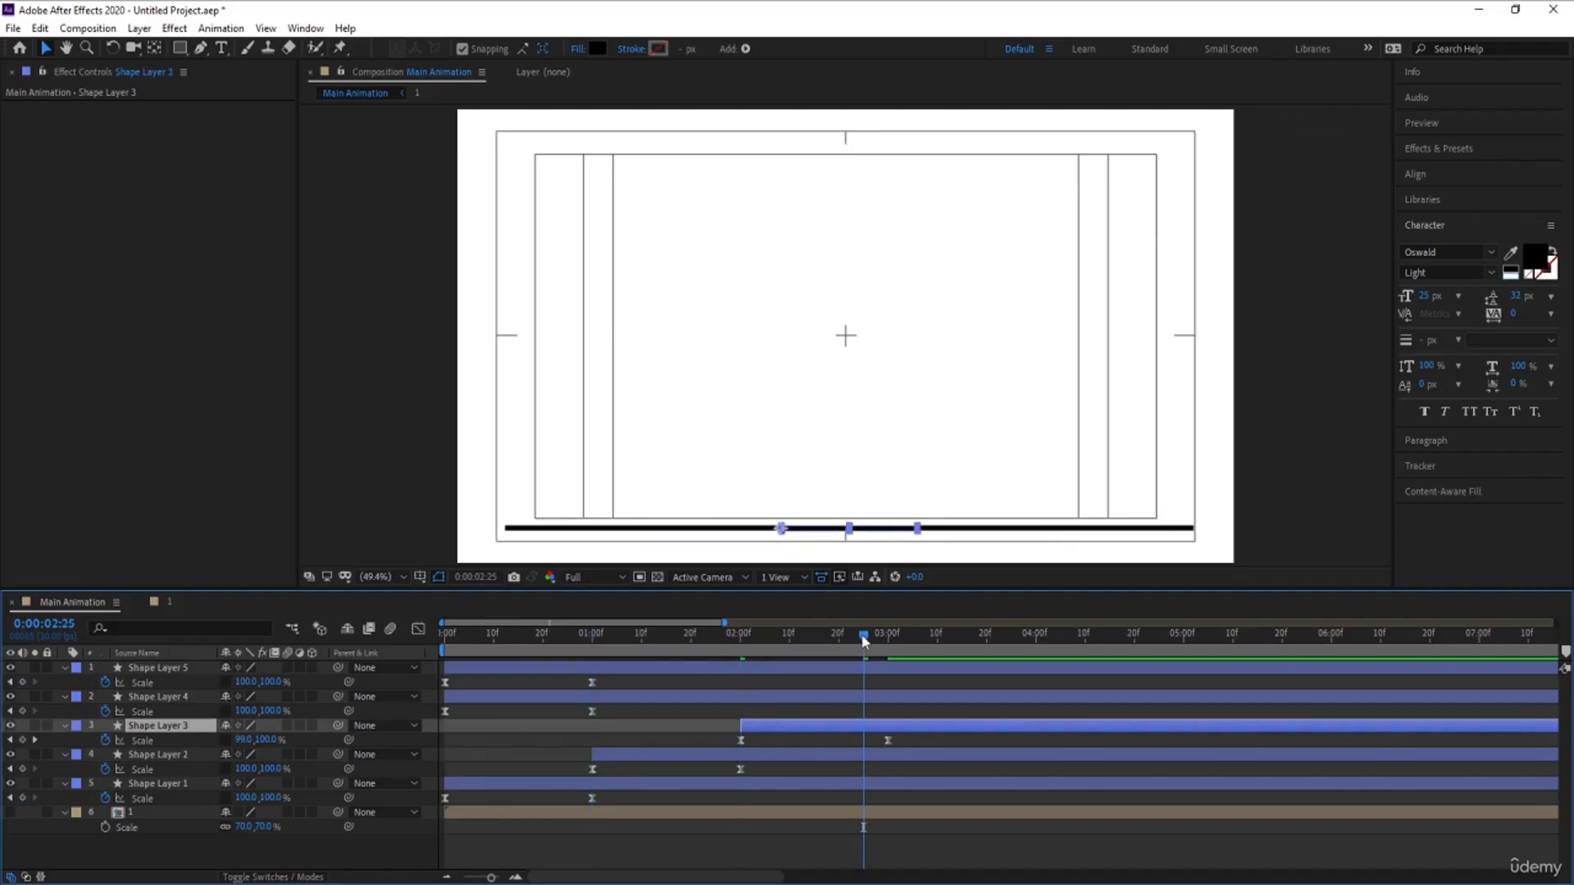
key("k")
left_click(906, 697)
key("bracketleft")
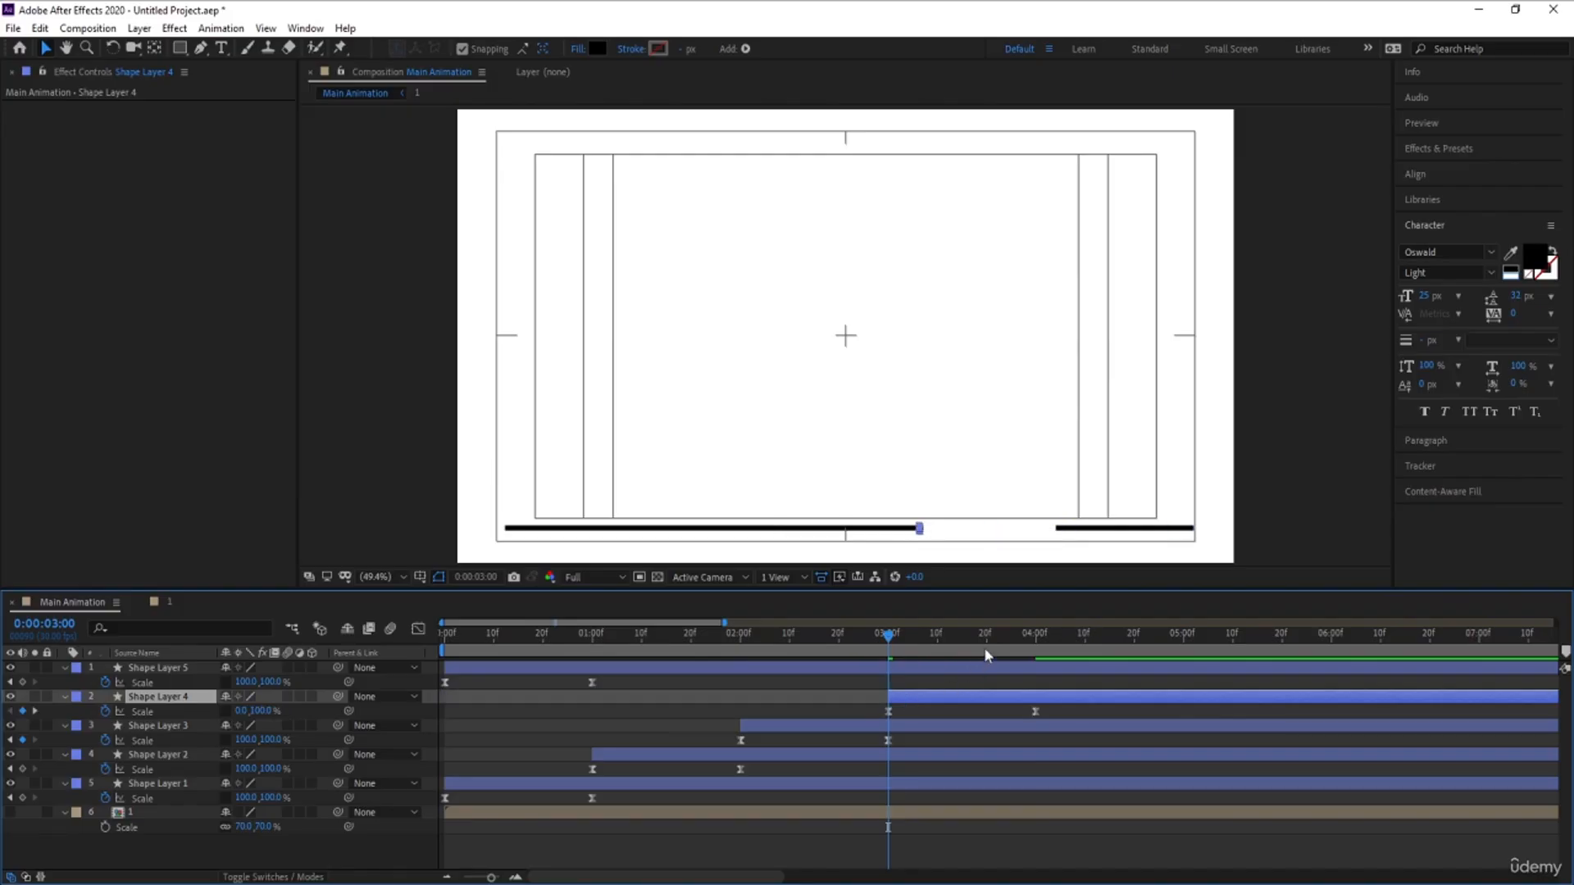
left_click(1037, 637)
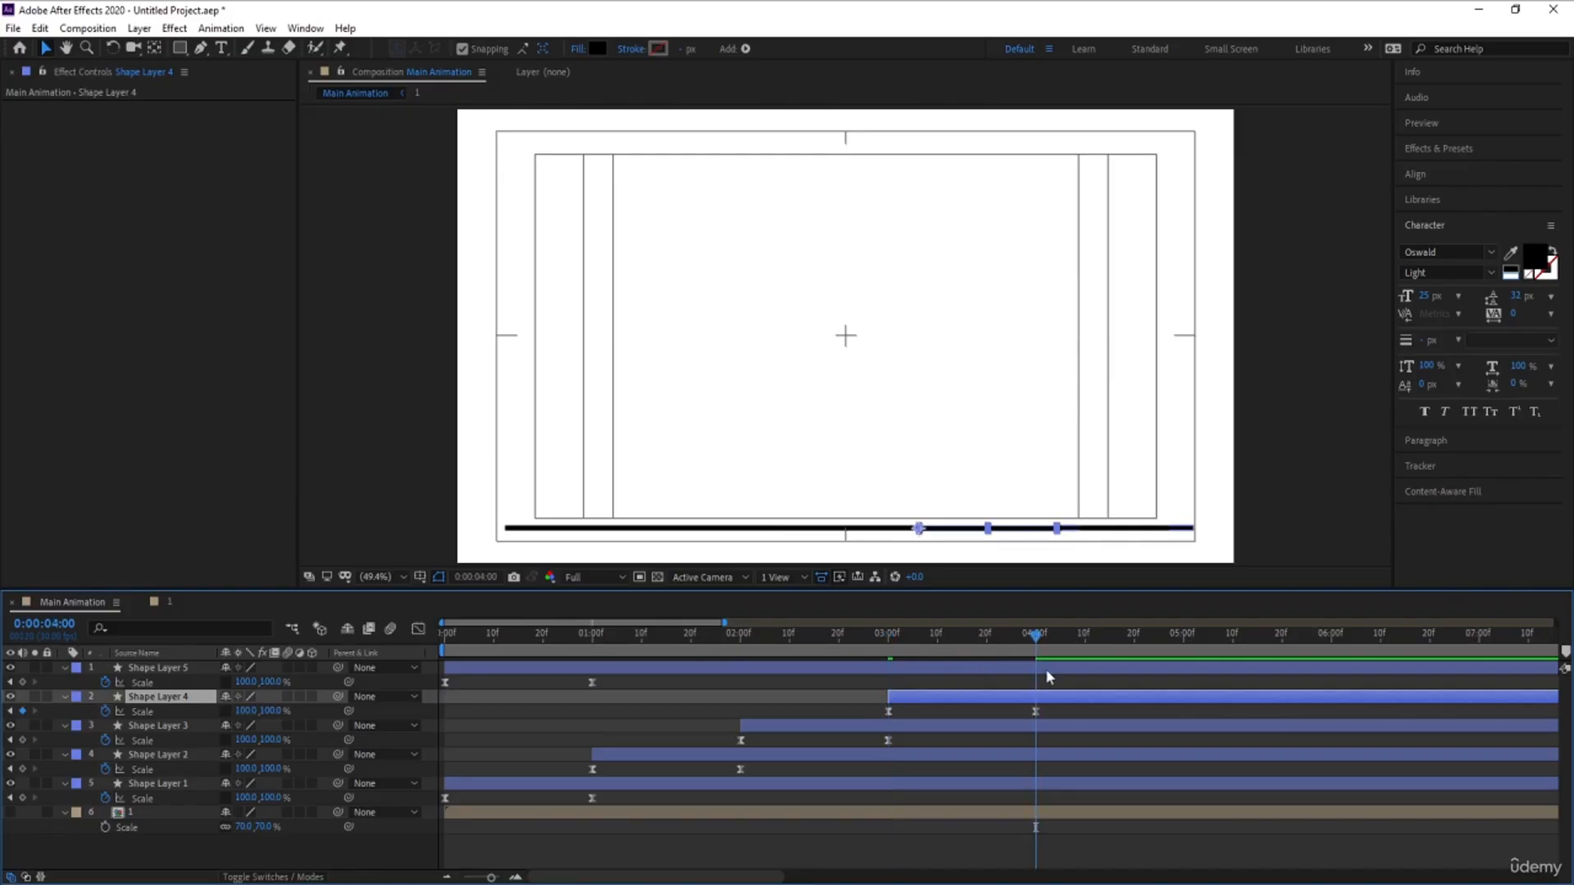
left_click(1046, 667)
key("bracketleft")
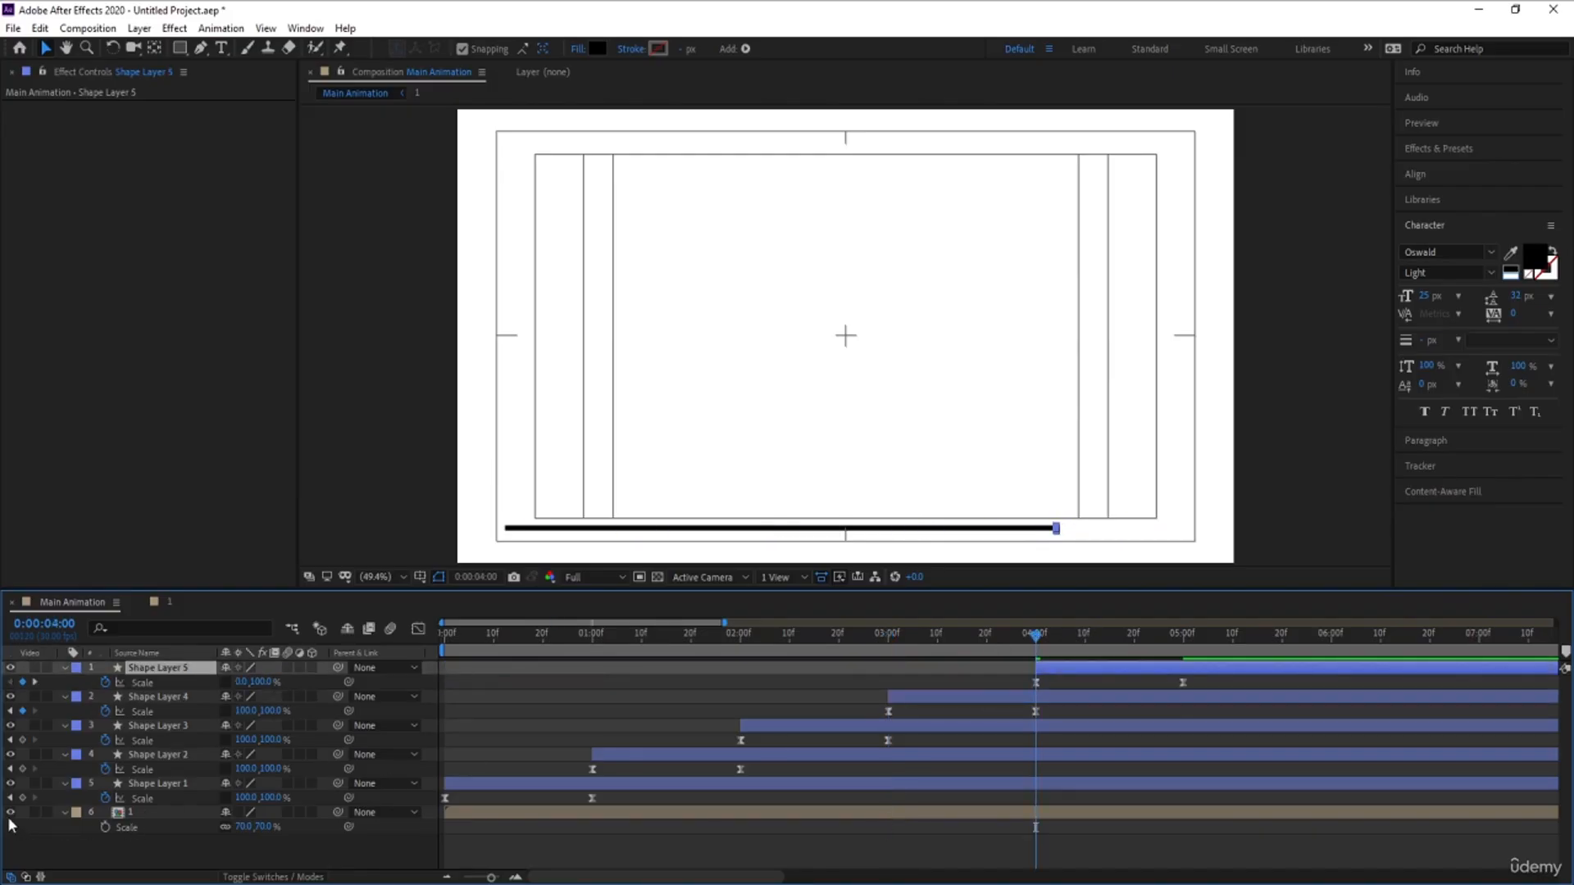
- Show the circular infographic layer 1 again and lower it until its stem's bottom dot meets the timeline bar
left_click(9, 814)
left_click(161, 814)
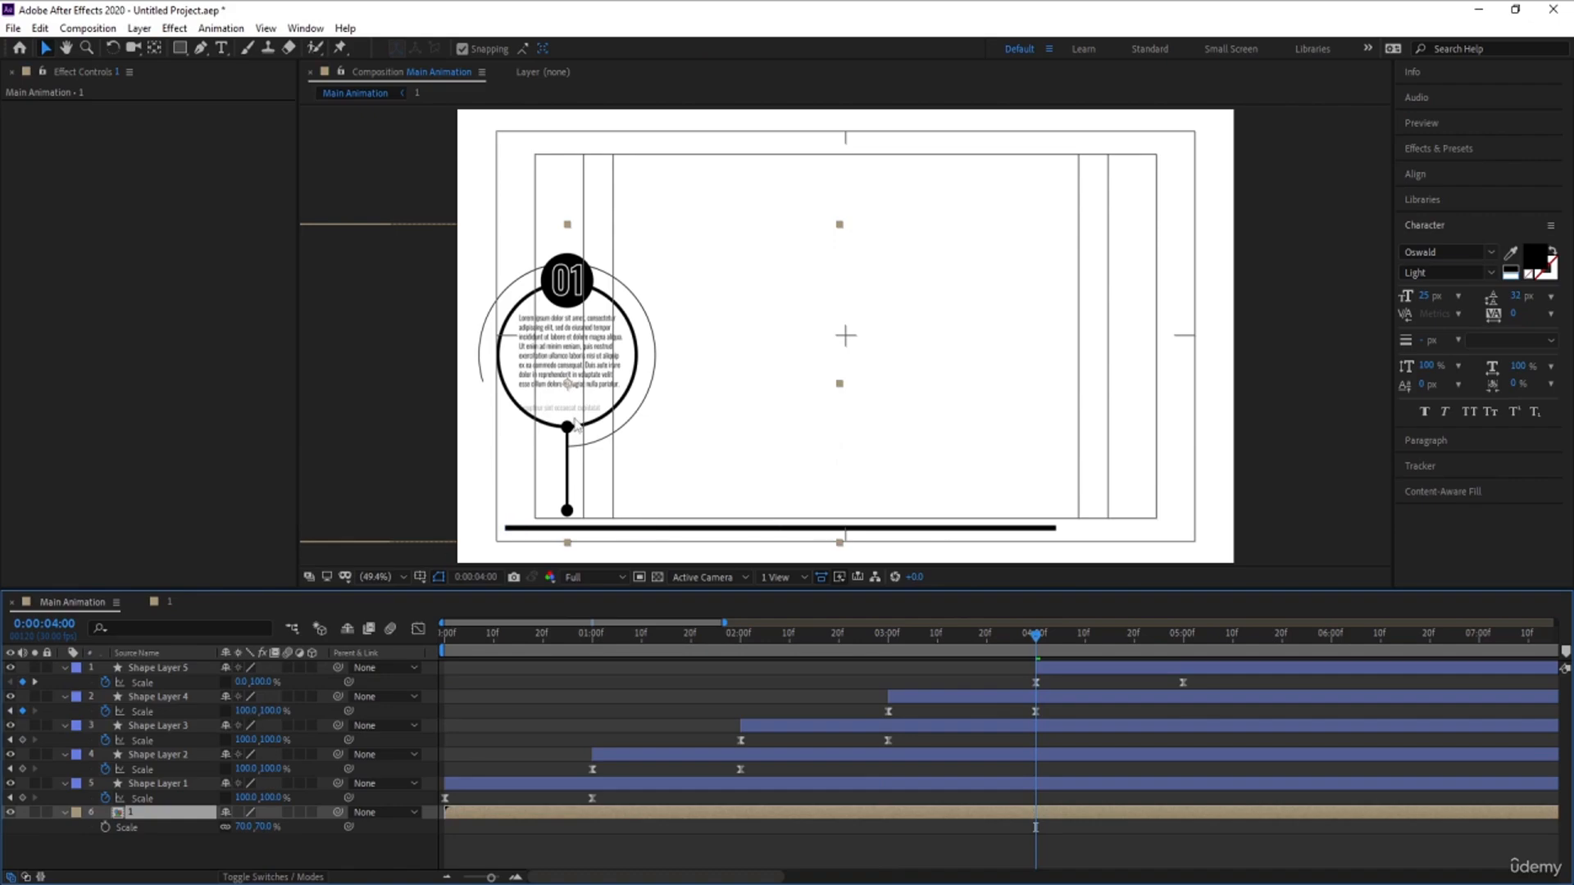
left_click_drag(577, 424, 577, 434)
key("Down")
key("Down")
key("Down")
key("Down")
key("Down")
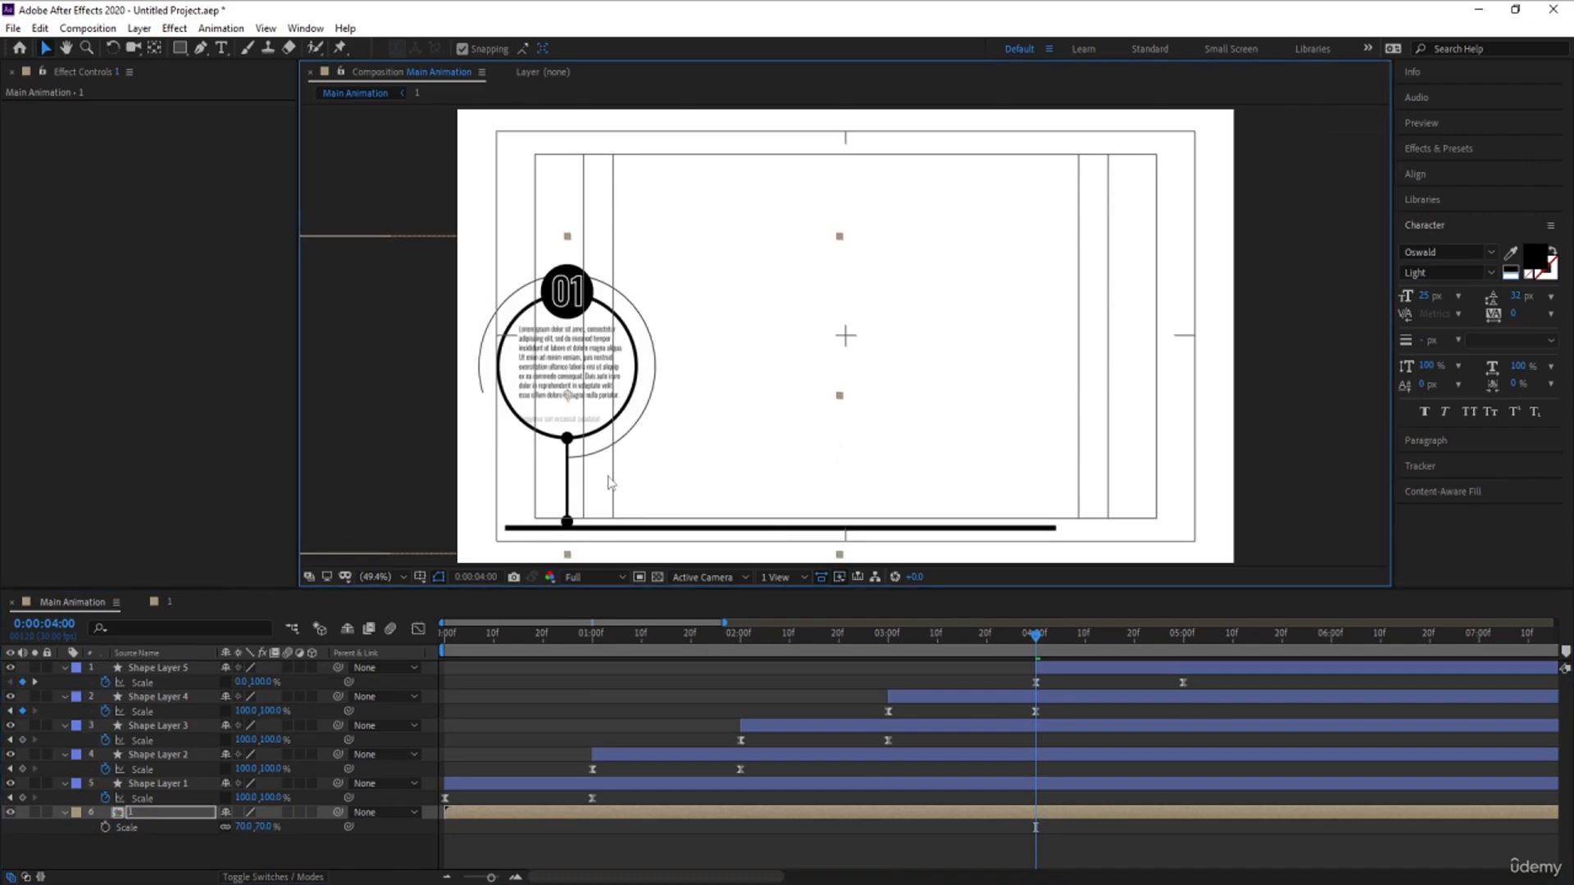
- Scale the infographic layer 1 to 60% and lower it so its bottom dot sits on the first bar
left_click(244, 828)
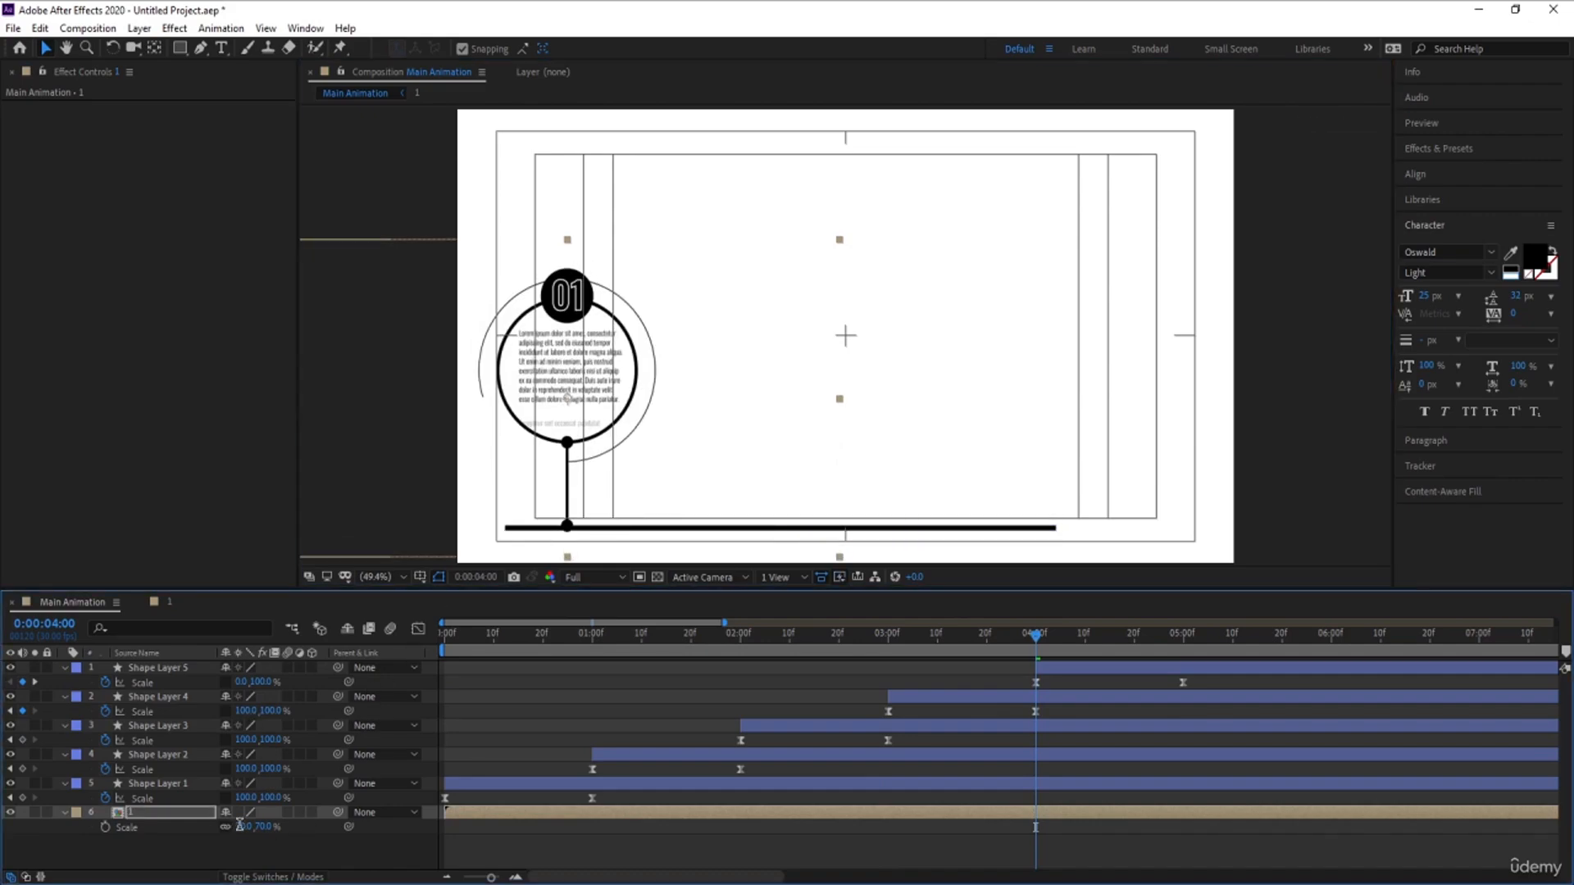
type("60")
key("Return")
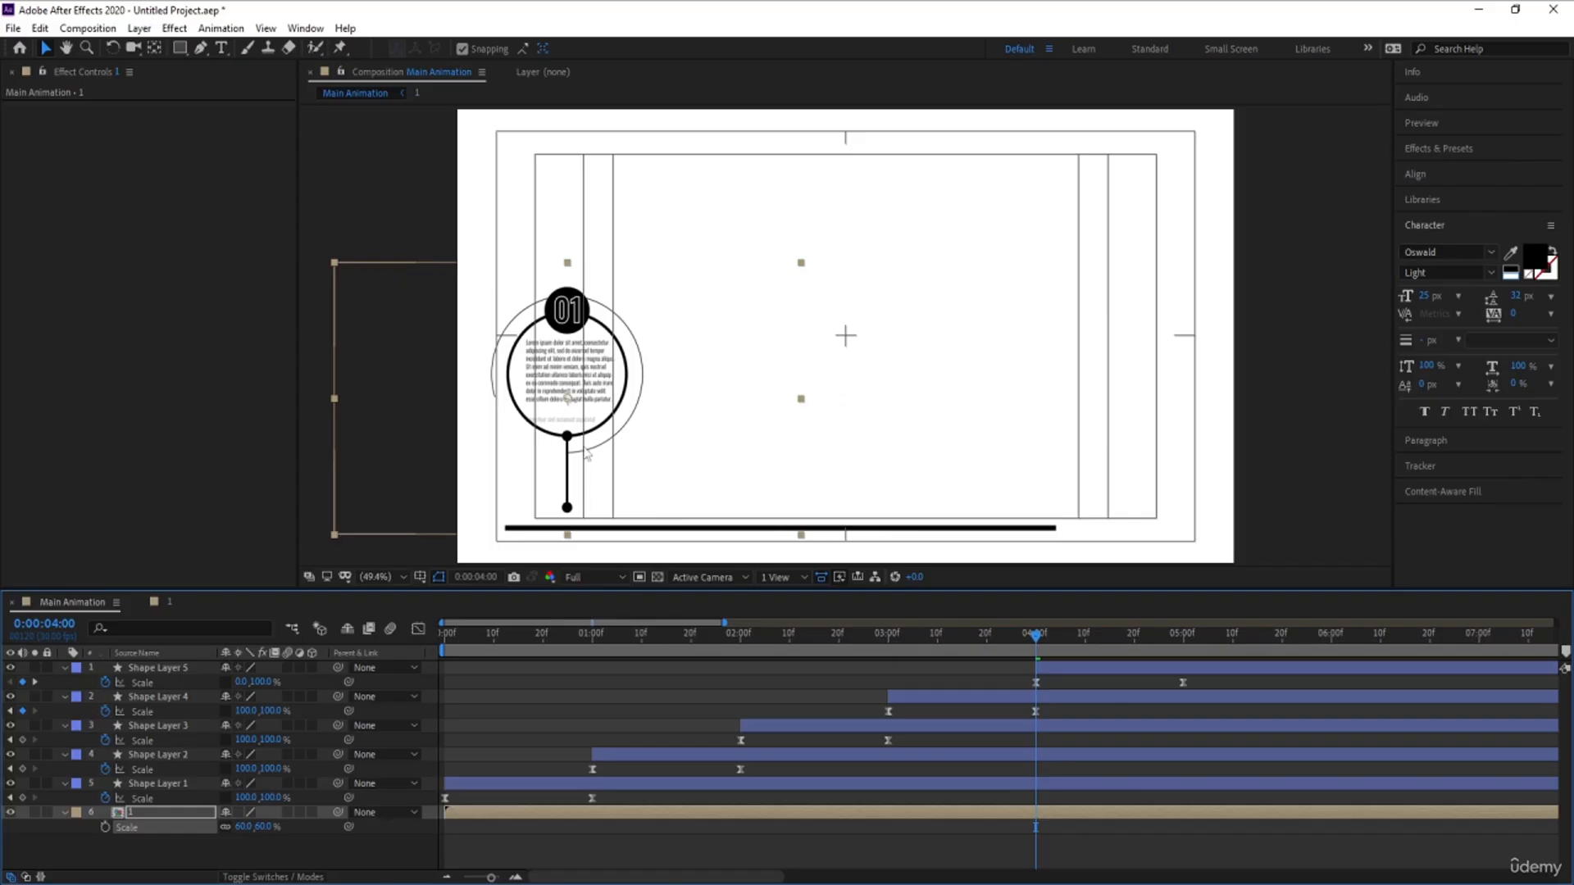
left_click_drag(587, 453, 587, 469)
key("Down")
key("Down")
key("Down")
key("Down")
key("Down")
key("Down")
key("Down")
key("Down")
key("Down")
key("Down")
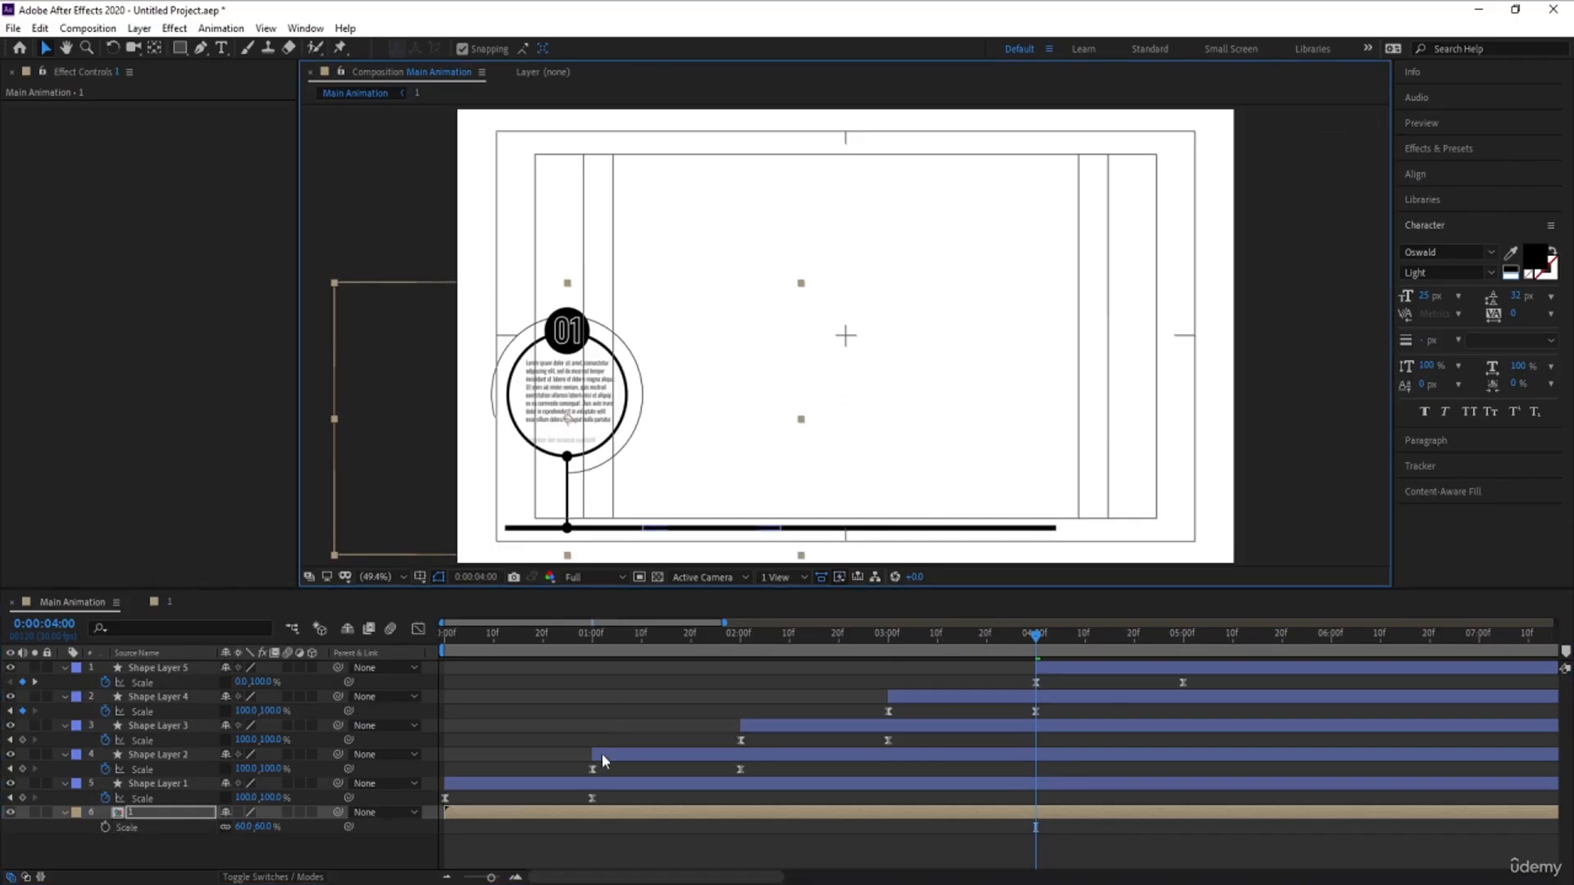
- Change the fill colour of Shape Layer 1, the first bar, to light red FF4545
key("Num_Lock")
key("minus")
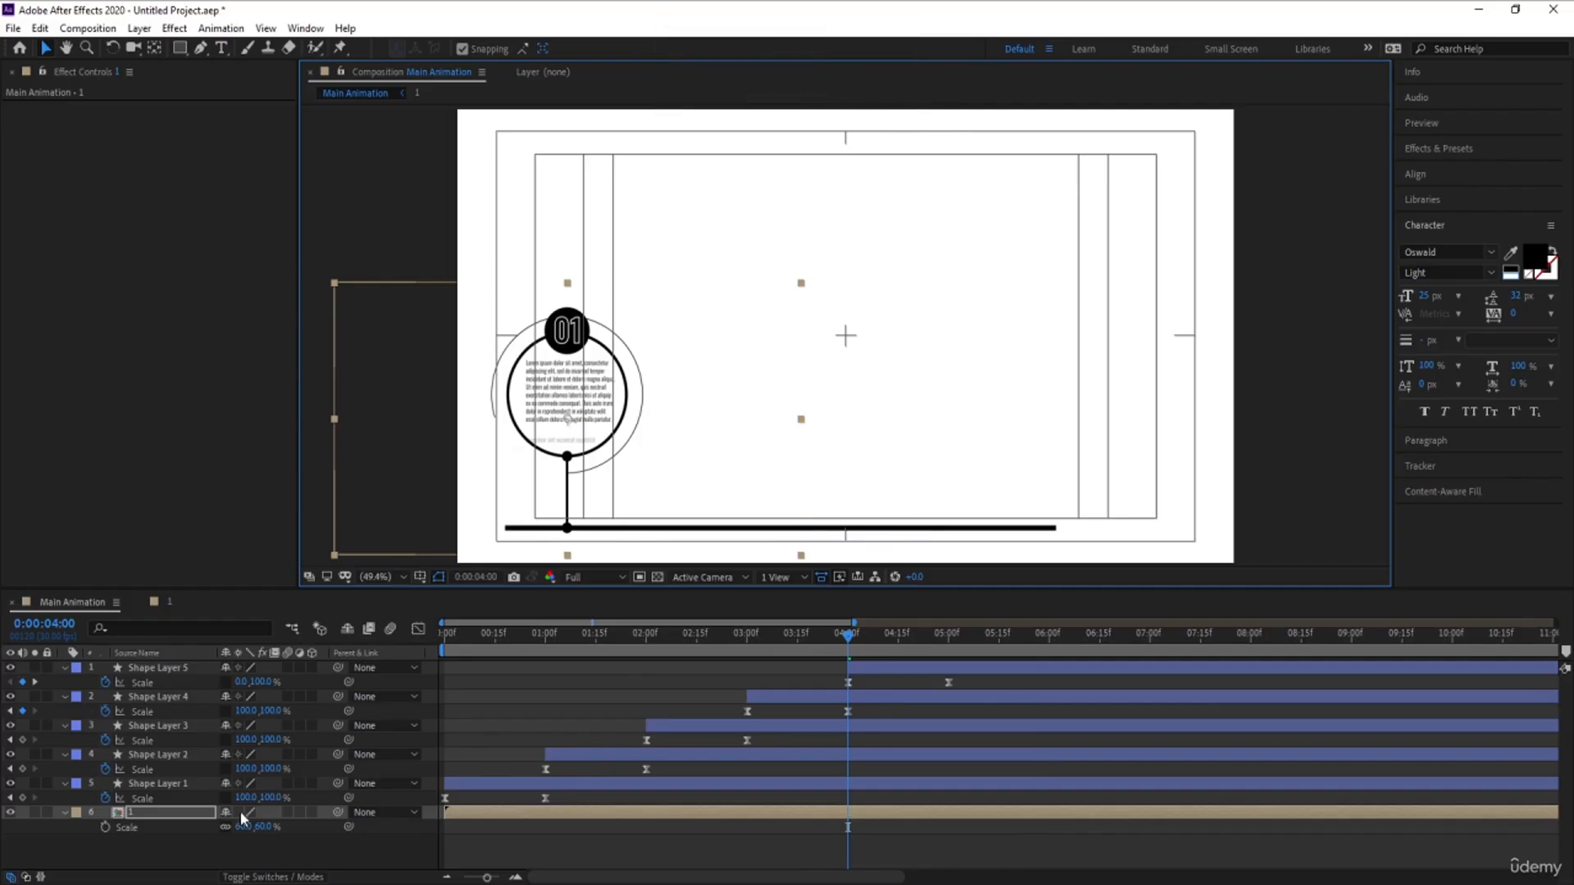
left_click(145, 785)
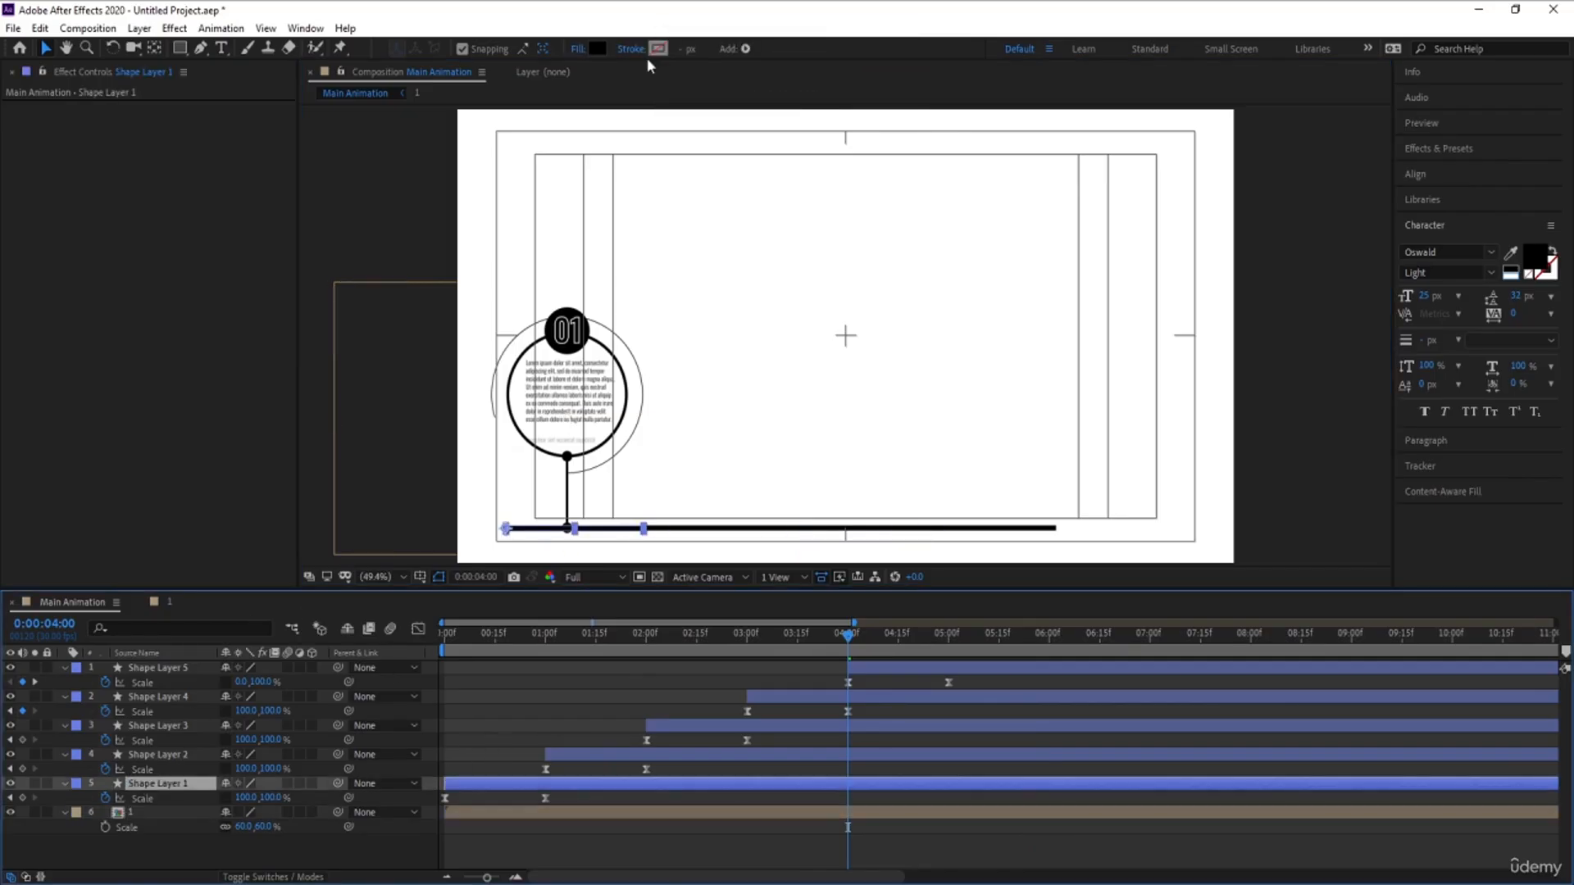
left_click(598, 53)
left_click_drag(371, 414, 424, 329)
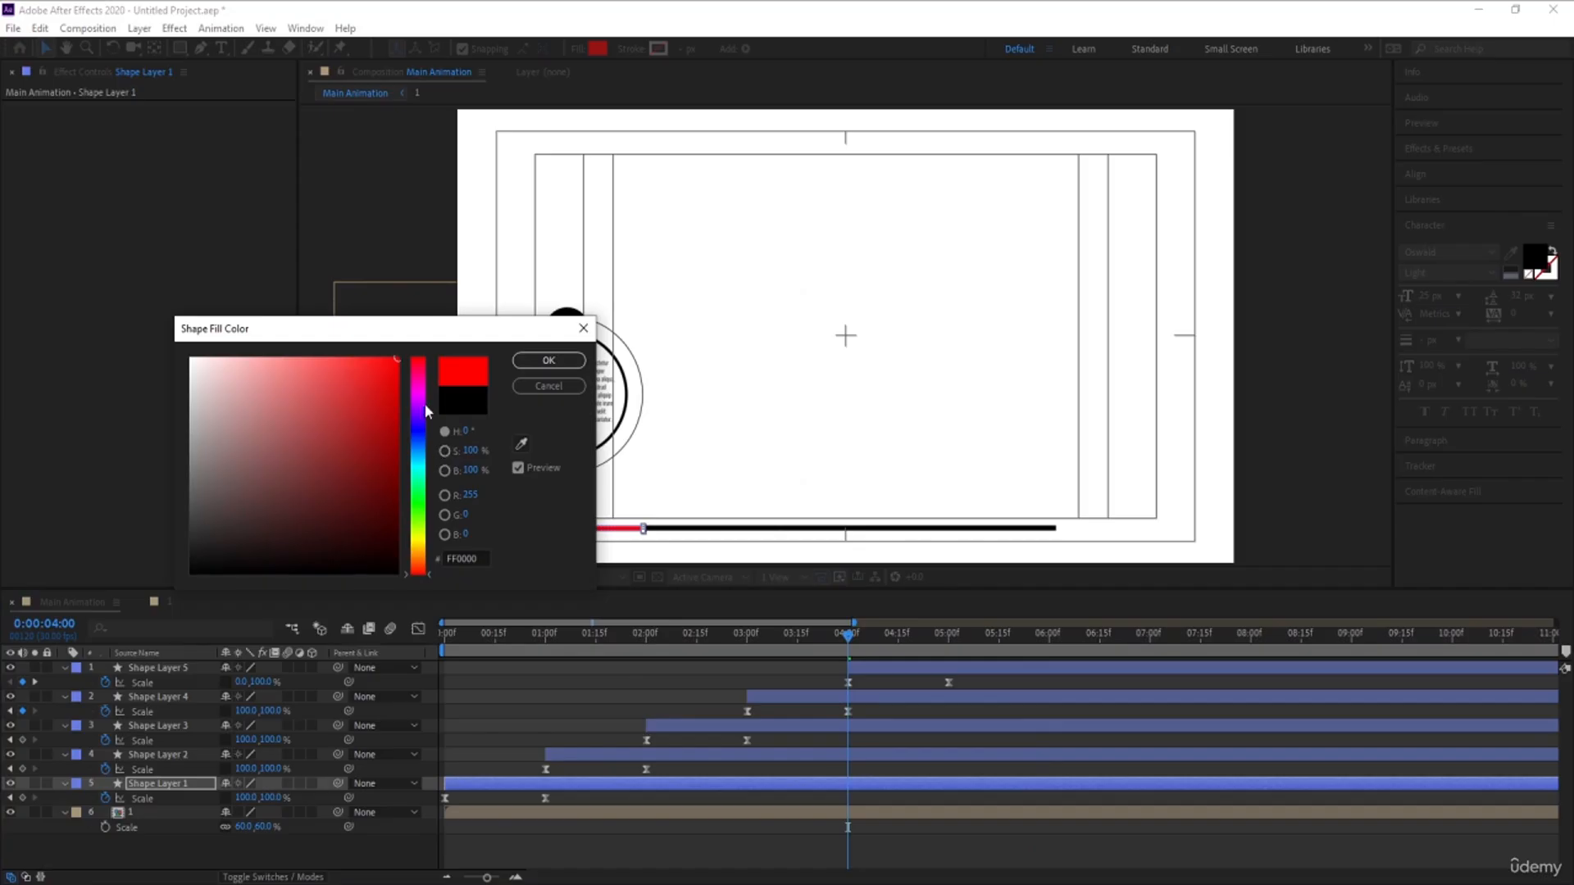
mouse_move(367, 393)
left_mouse_down()
mouse_move(341, 378)
mouse_move(342, 324)
left_mouse_up()
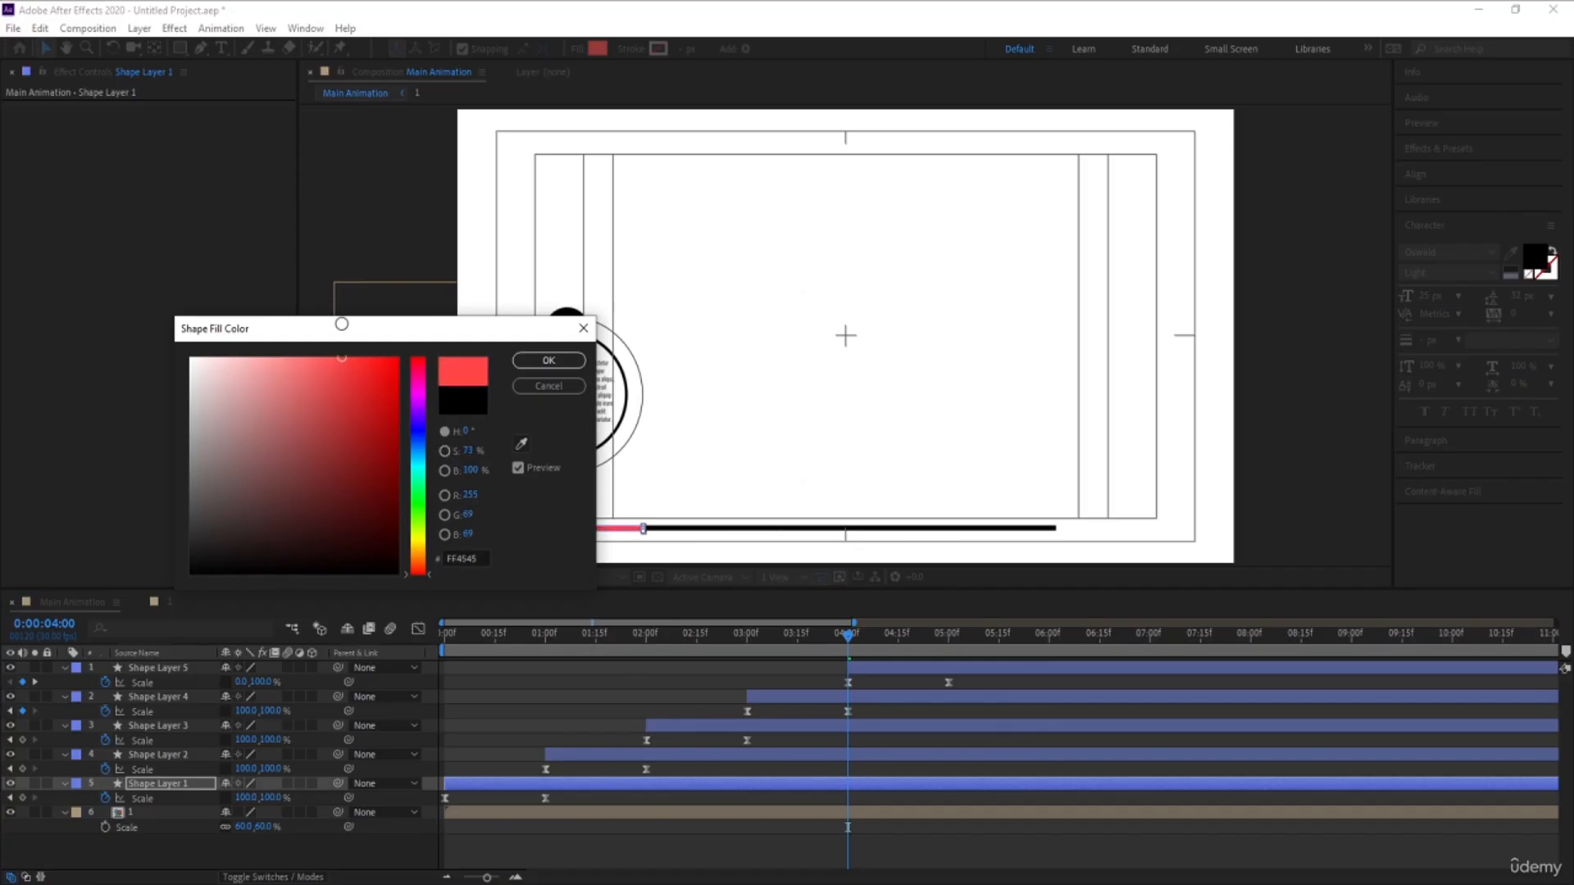
left_click(549, 361)
- Change the fill colour of Shape Layer 2, the second bar, to purple C000FF
left_click(605, 756)
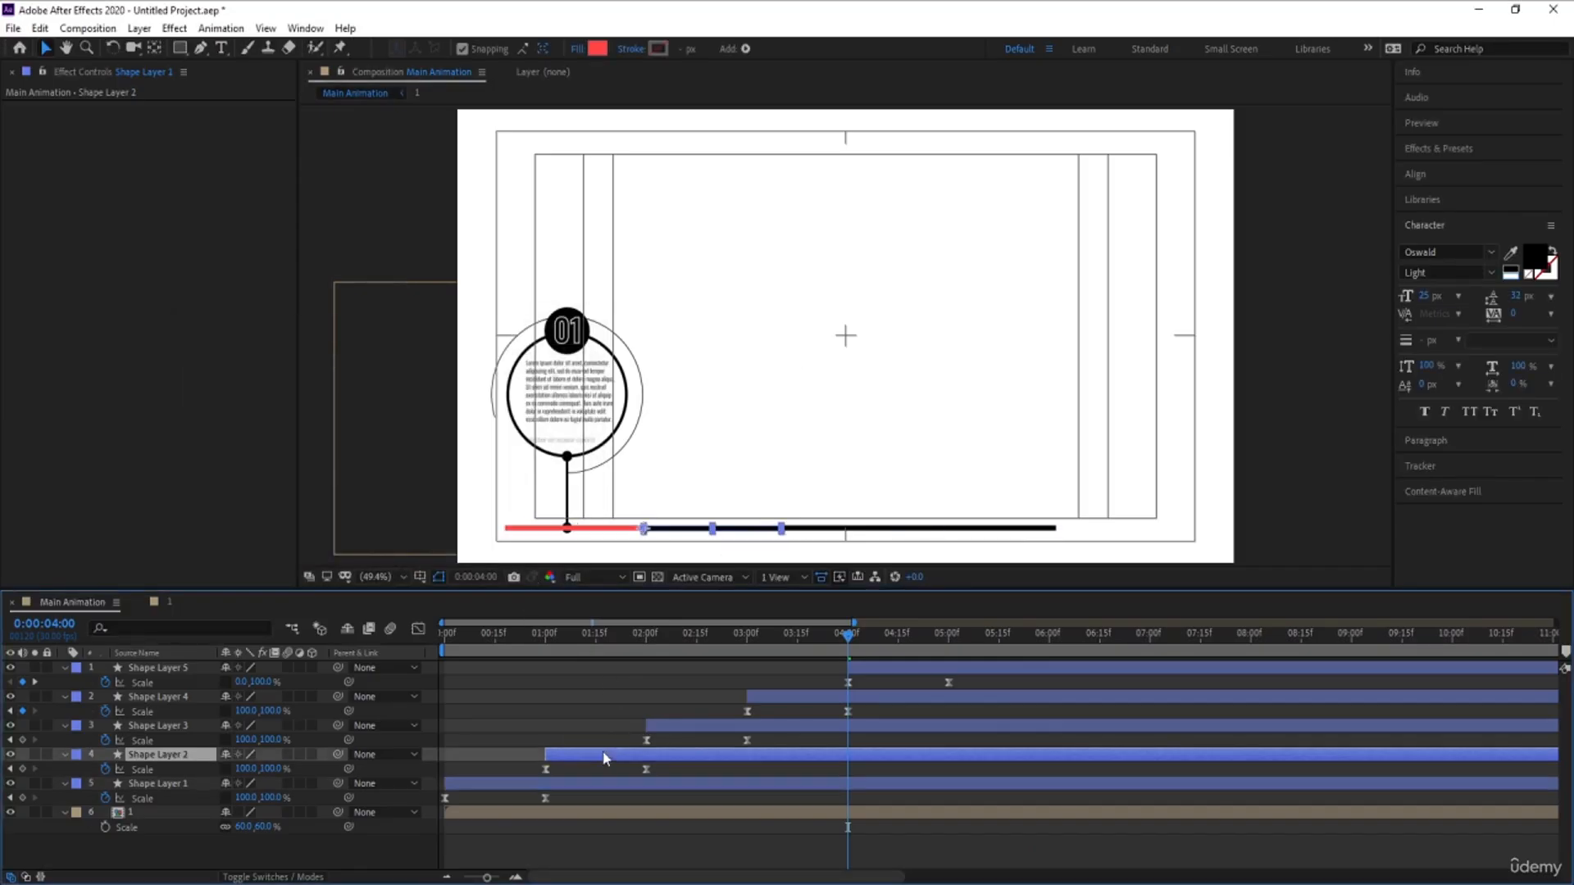
left_click(604, 46)
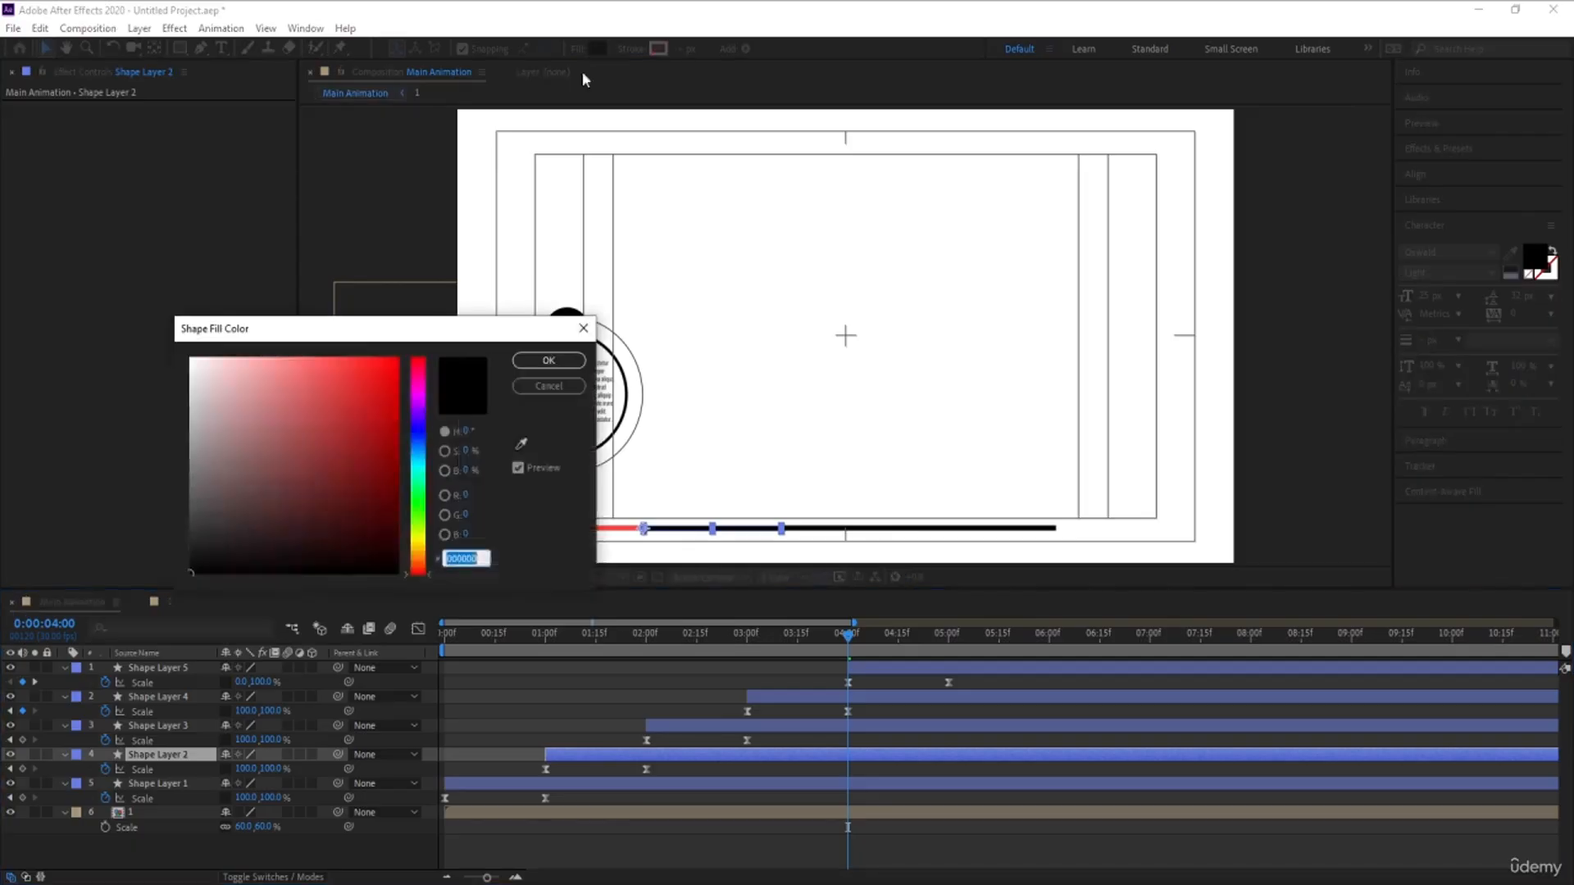
left_click(423, 400)
left_click_drag(372, 407, 397, 358)
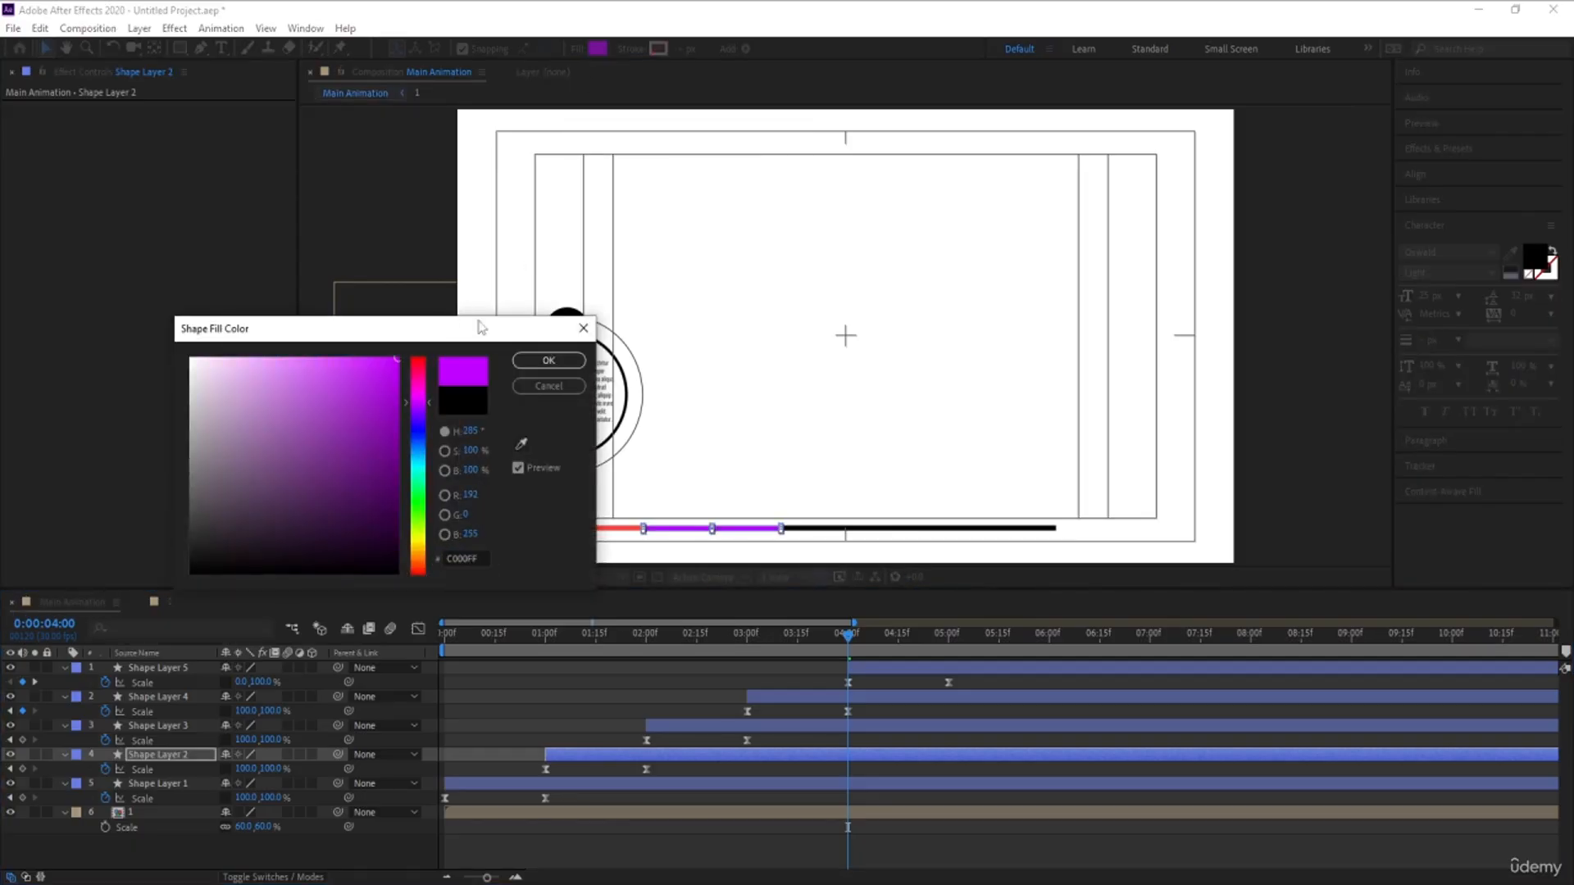
left_click(547, 360)
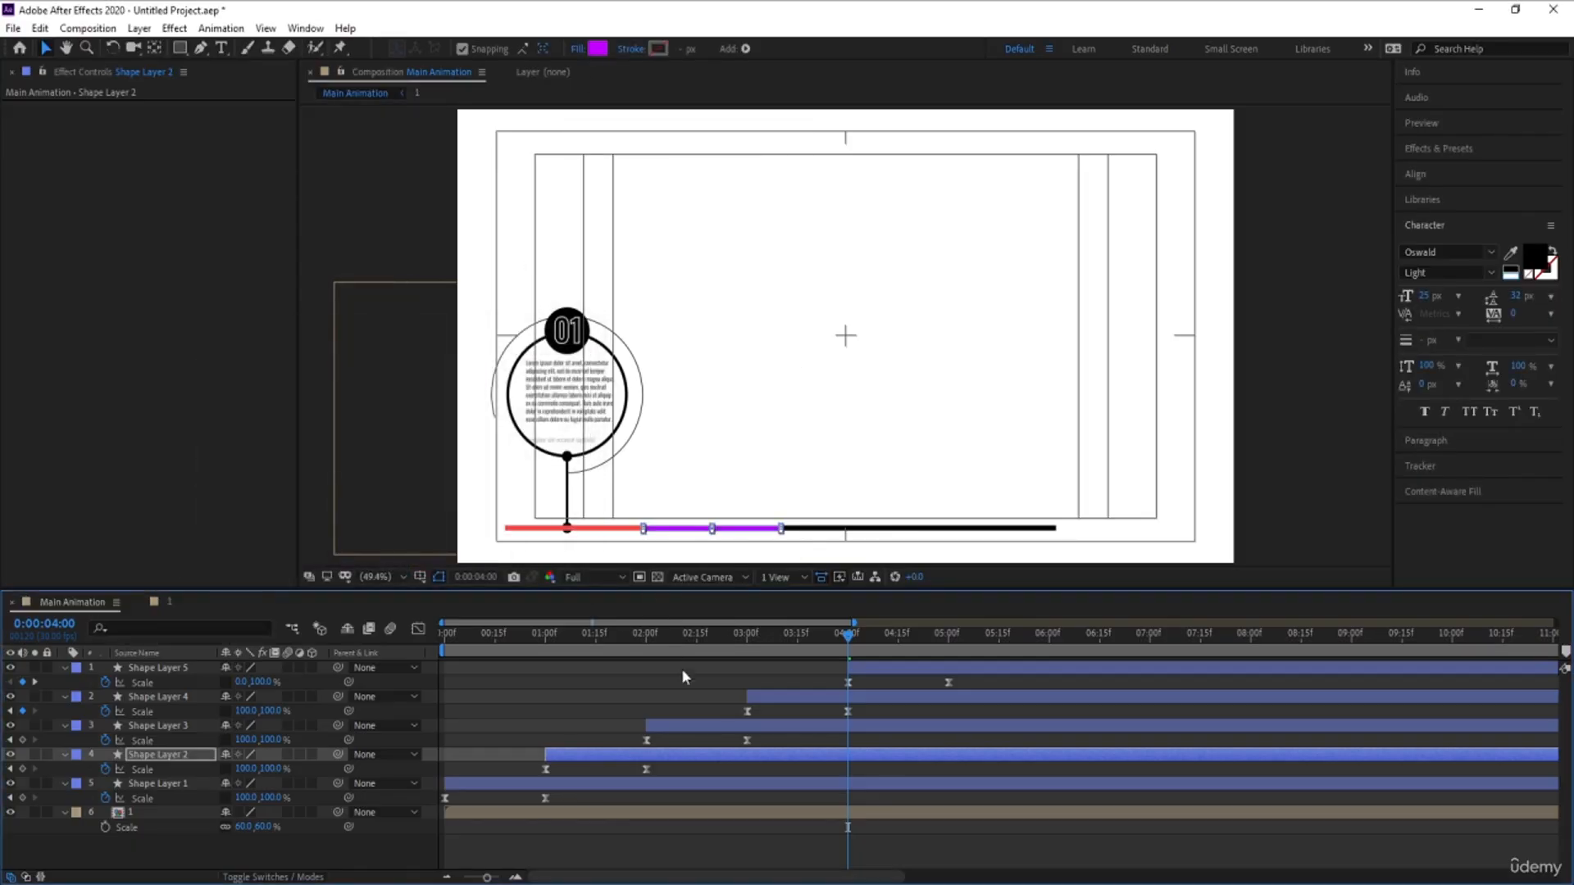
- Change the fill colour of Shape Layer 3, the third bar, to blue 0090FF
left_click(685, 726)
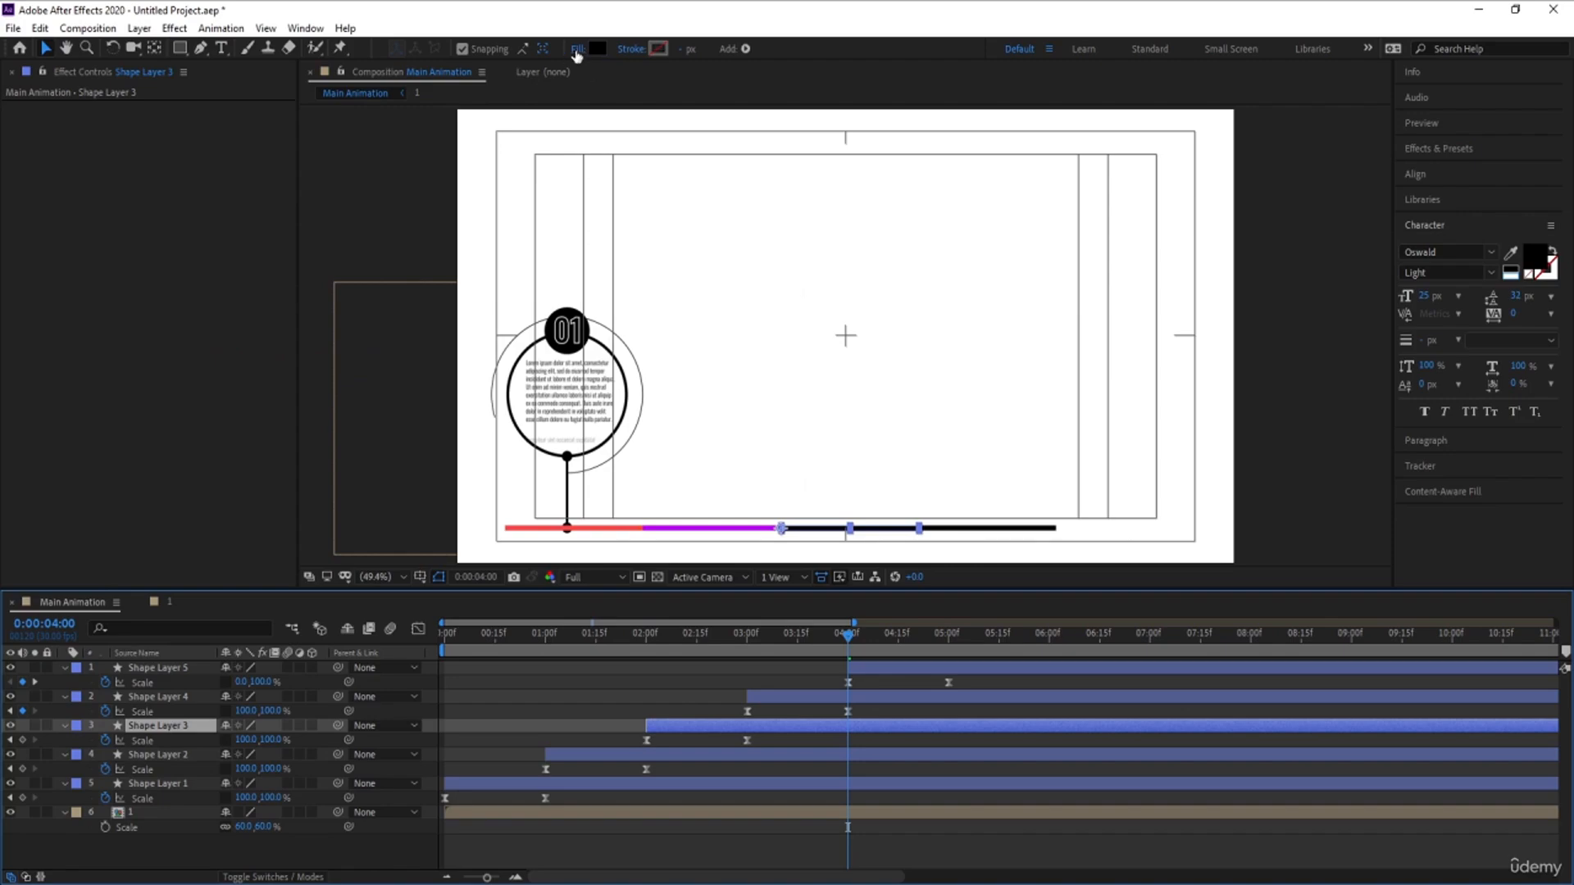
left_click(603, 47)
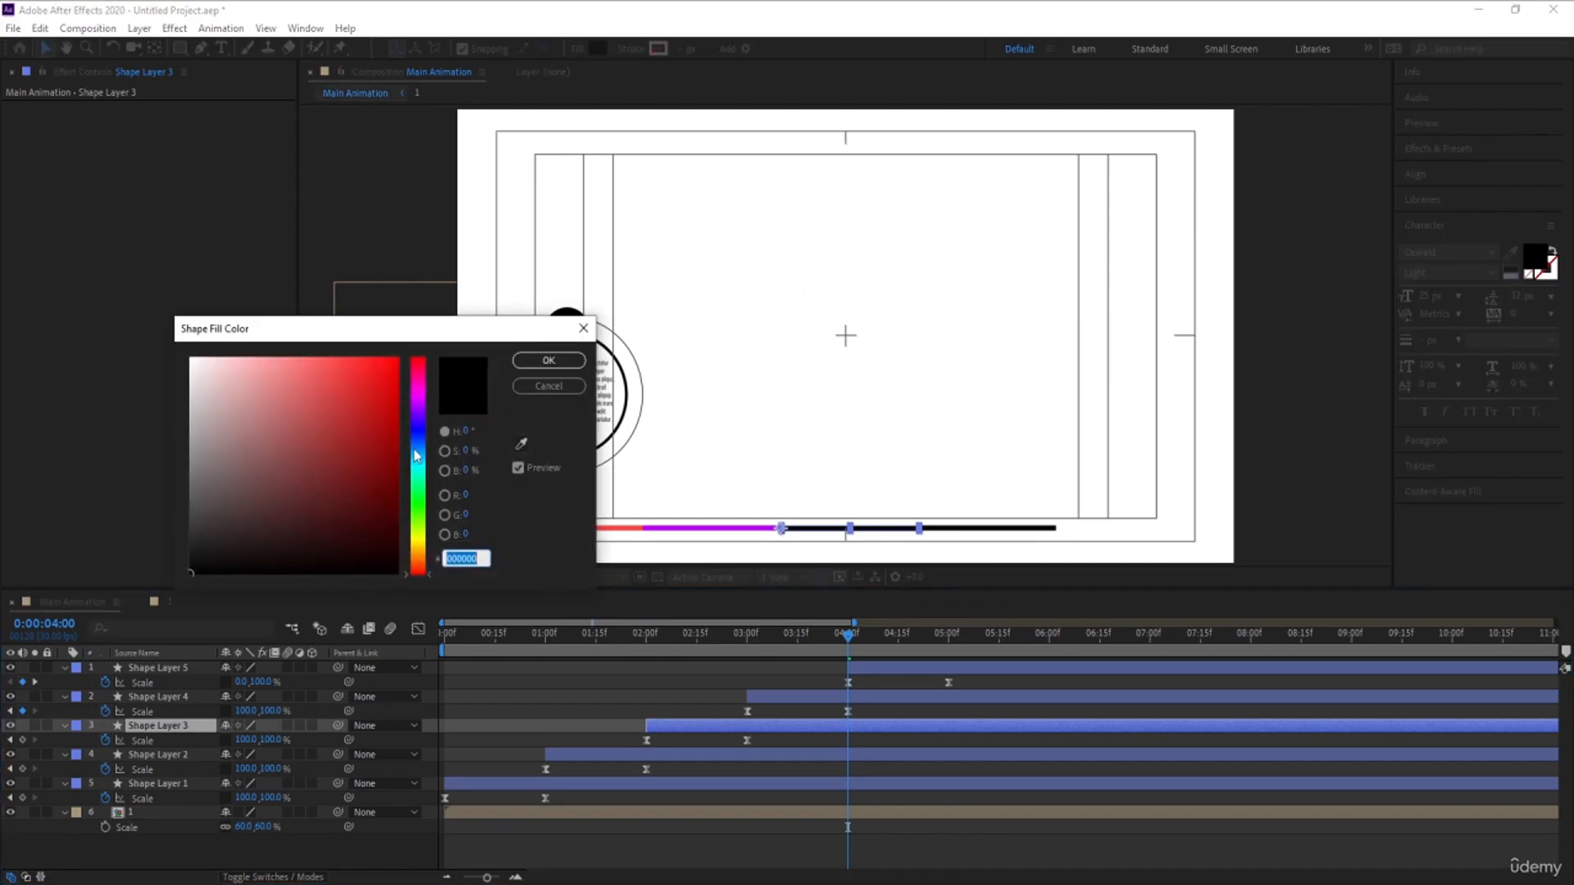
mouse_move(416, 456)
left_mouse_down()
mouse_move(416, 441)
mouse_move(435, 459)
left_mouse_up()
left_click(396, 359)
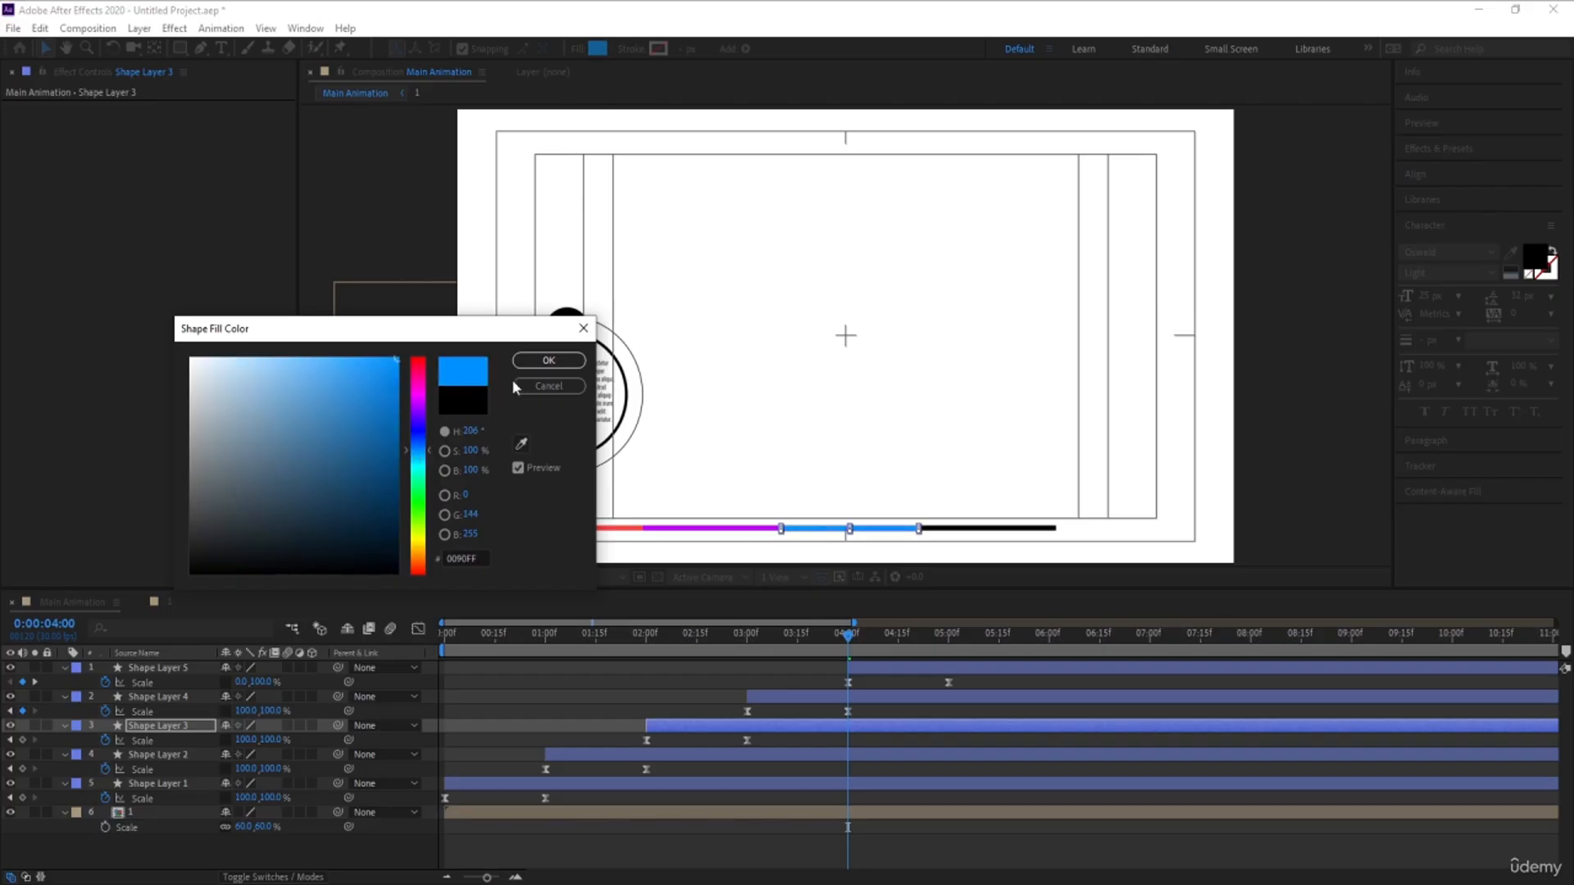
left_click(548, 361)
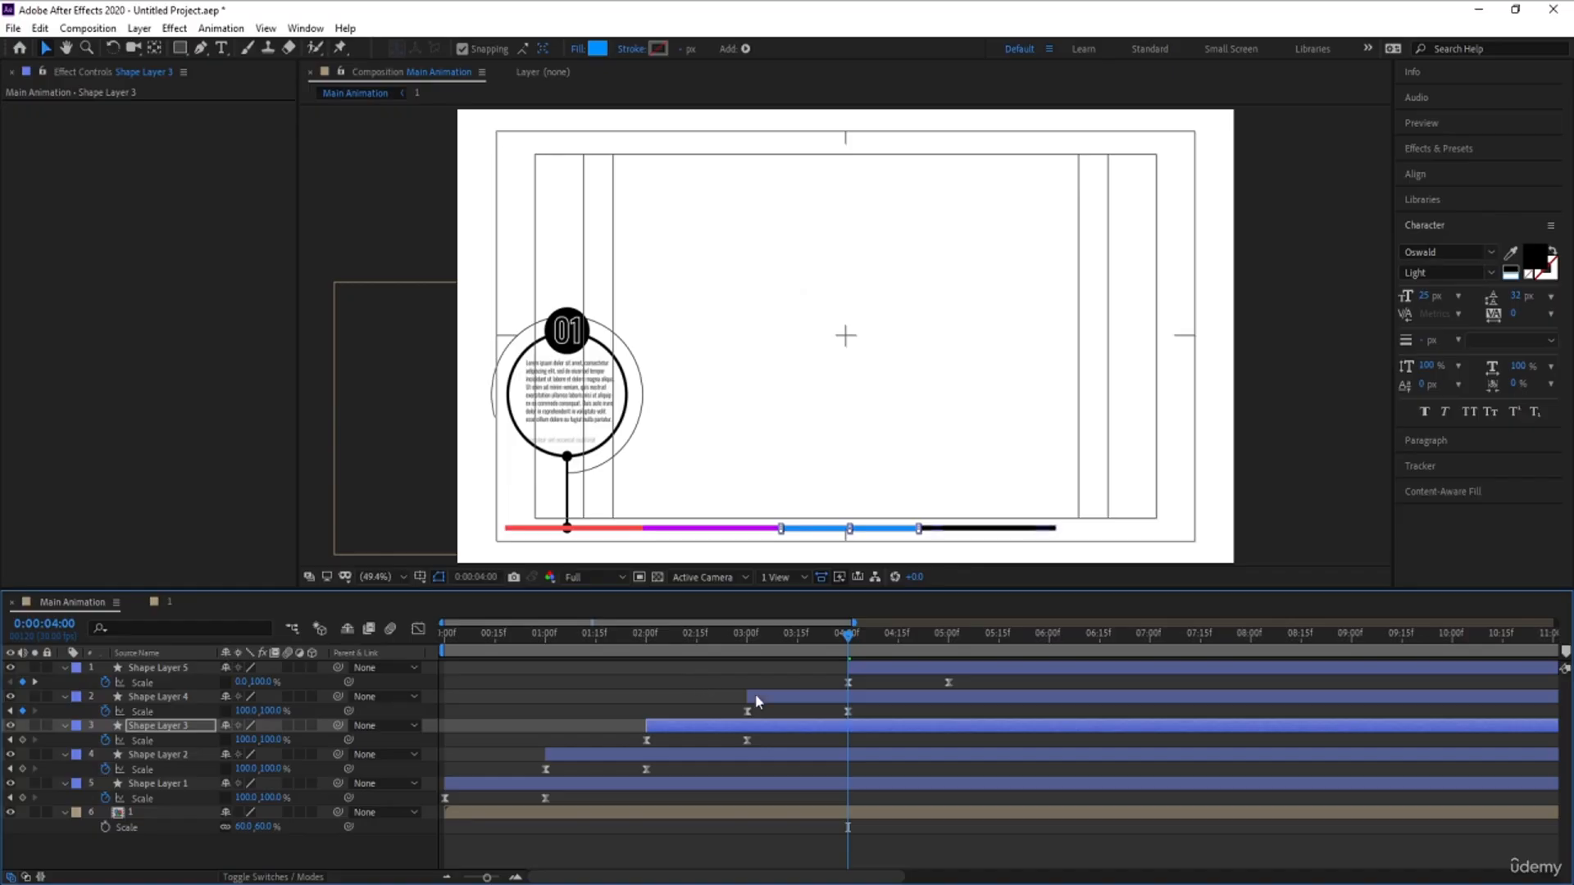
- Change the fill colour of Shape Layer 4, the fourth bar, to green 32FF54
left_click(791, 695)
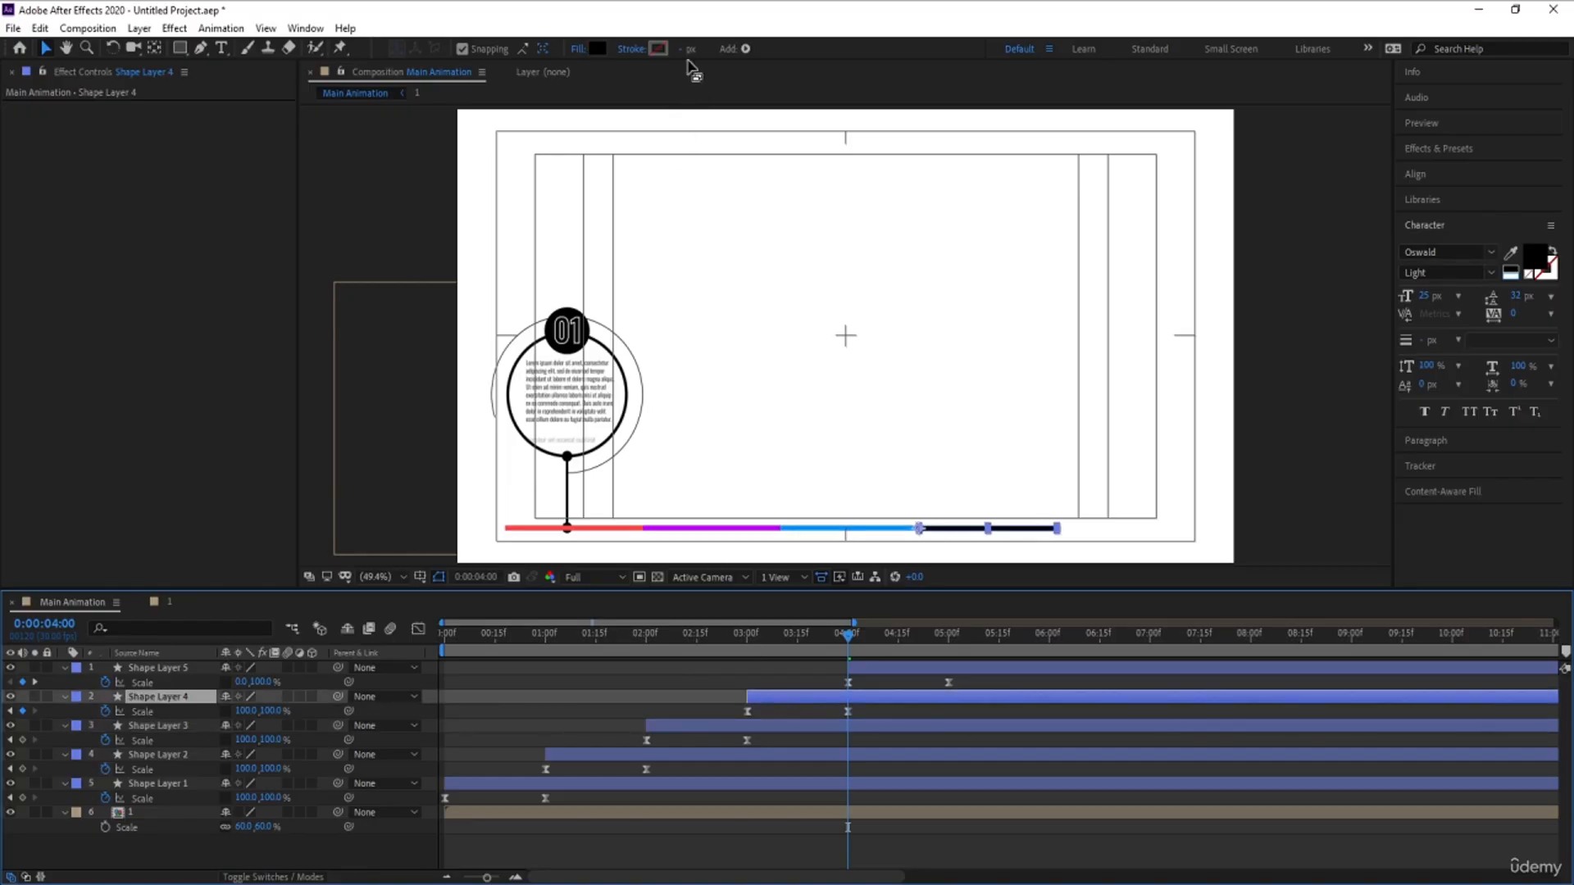
left_click(600, 49)
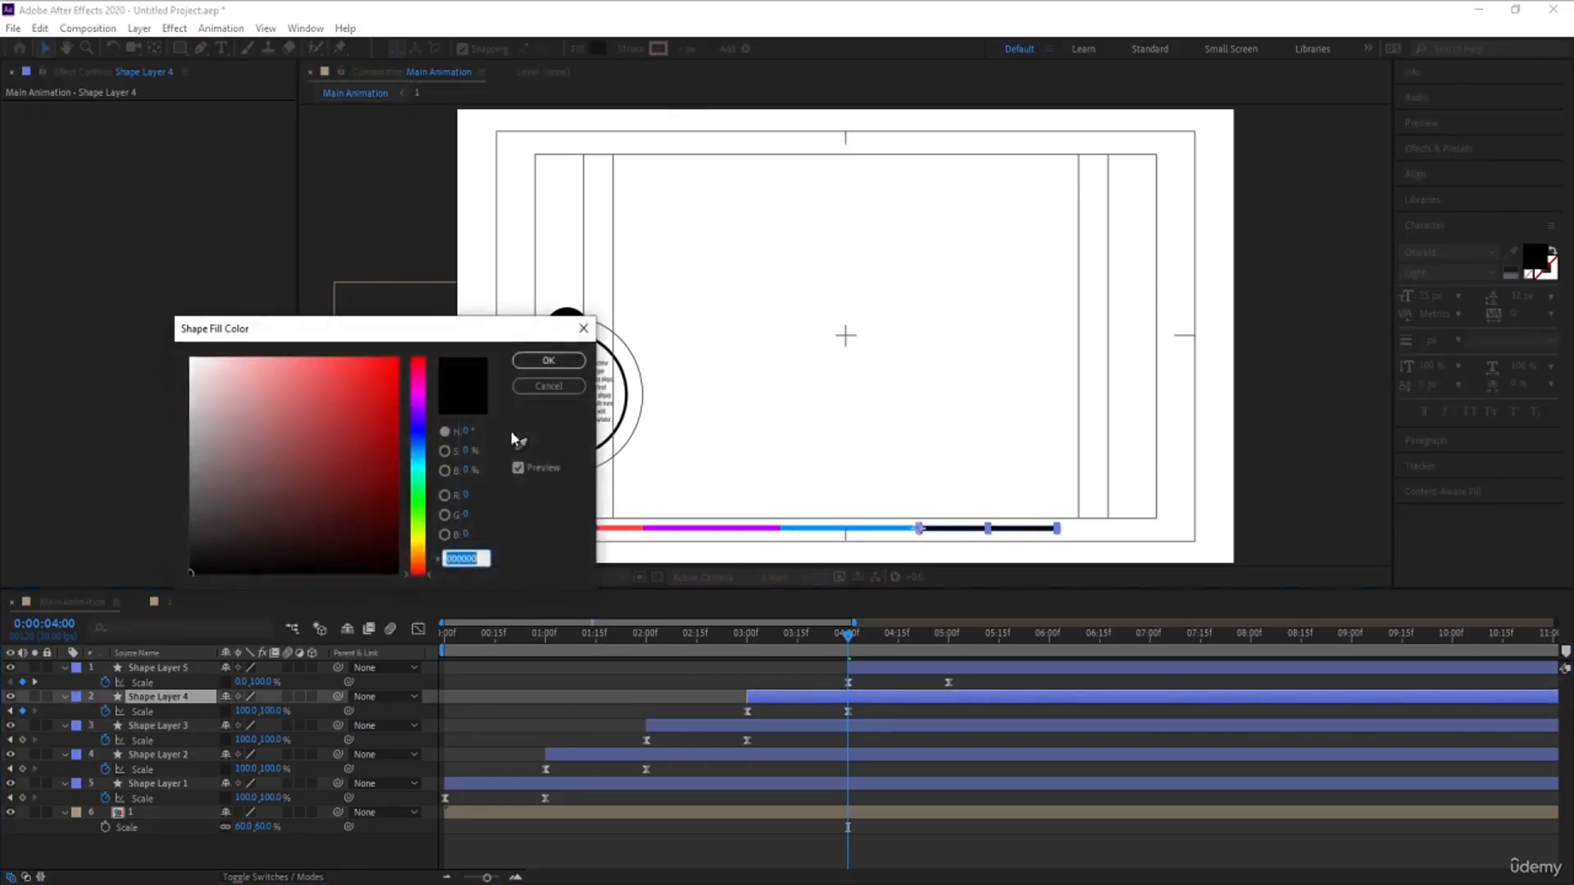
left_click(418, 495)
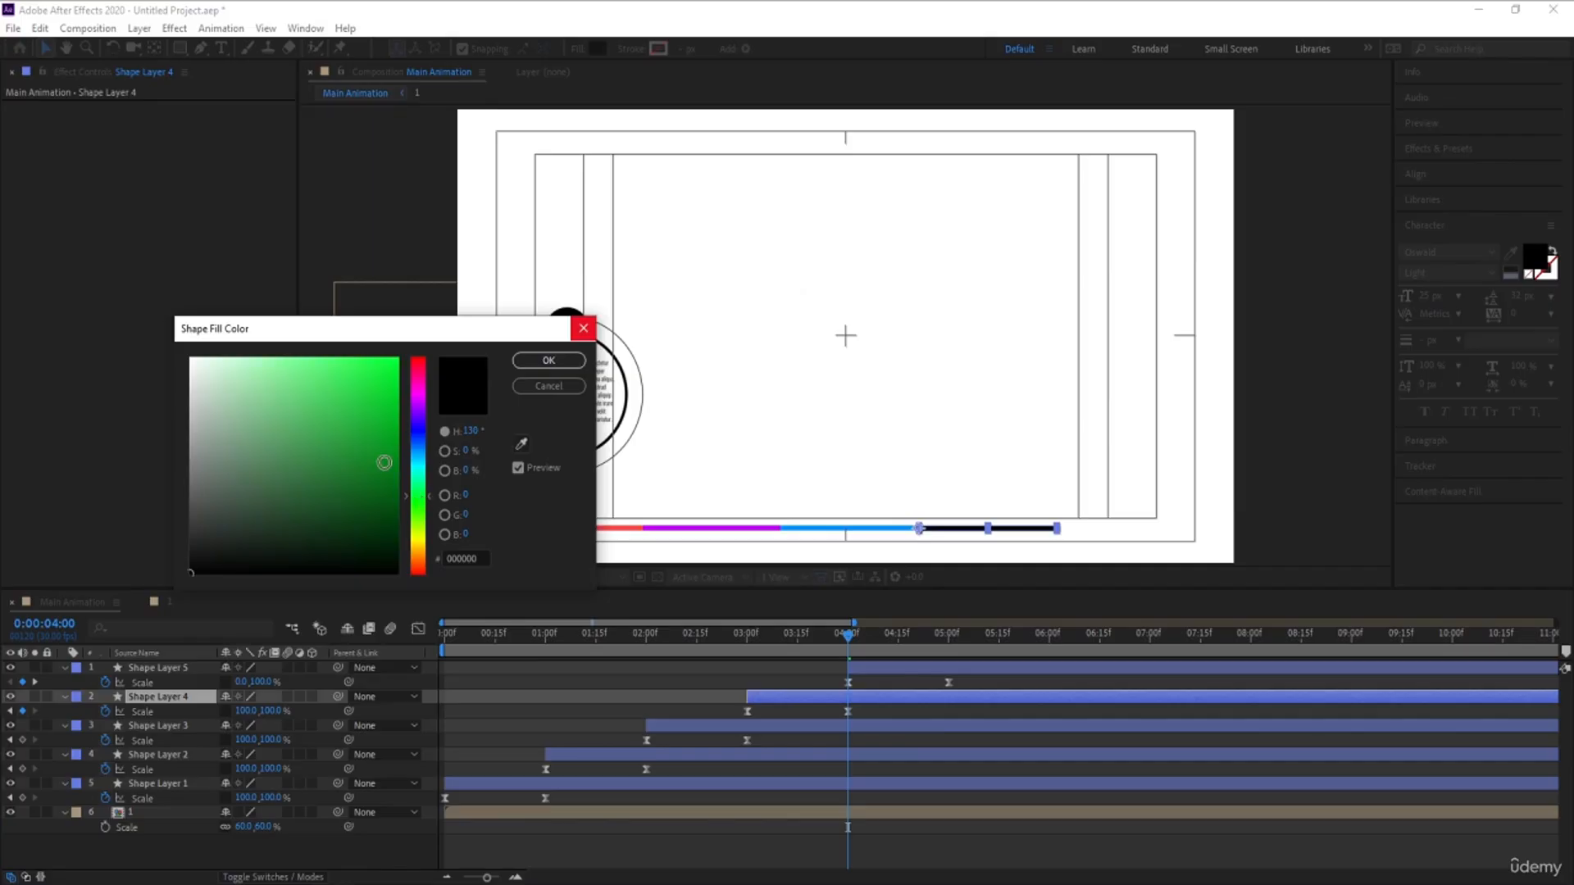
left_click_drag(385, 462, 356, 354)
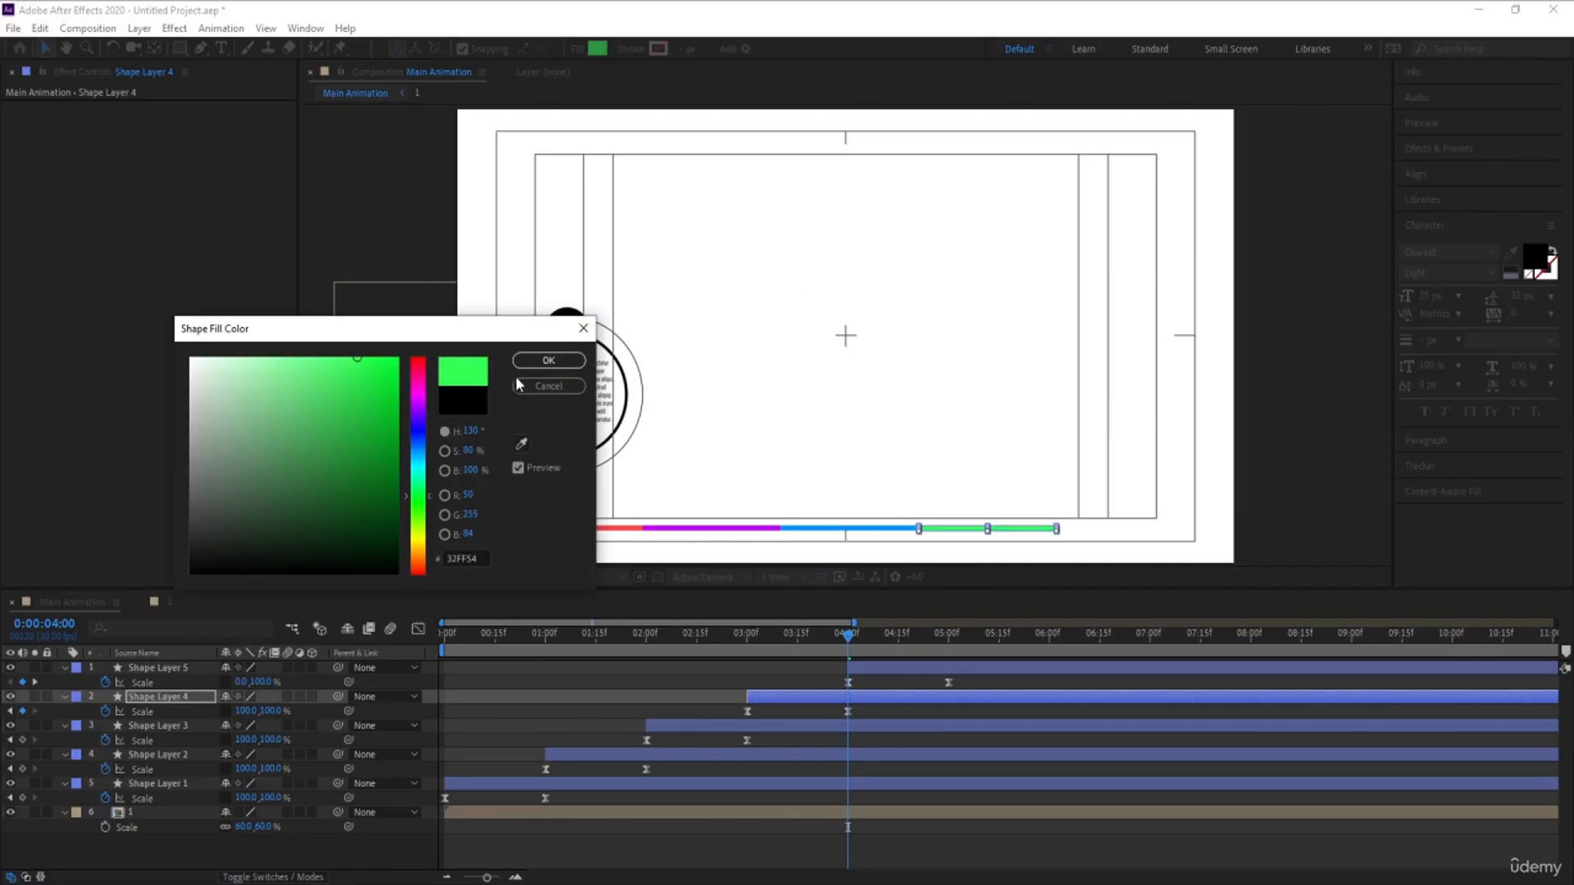
left_click(548, 360)
- Change the fill colour of Shape Layer 5, the fifth bar, to orange-red while viewing it at full length
left_click(955, 643)
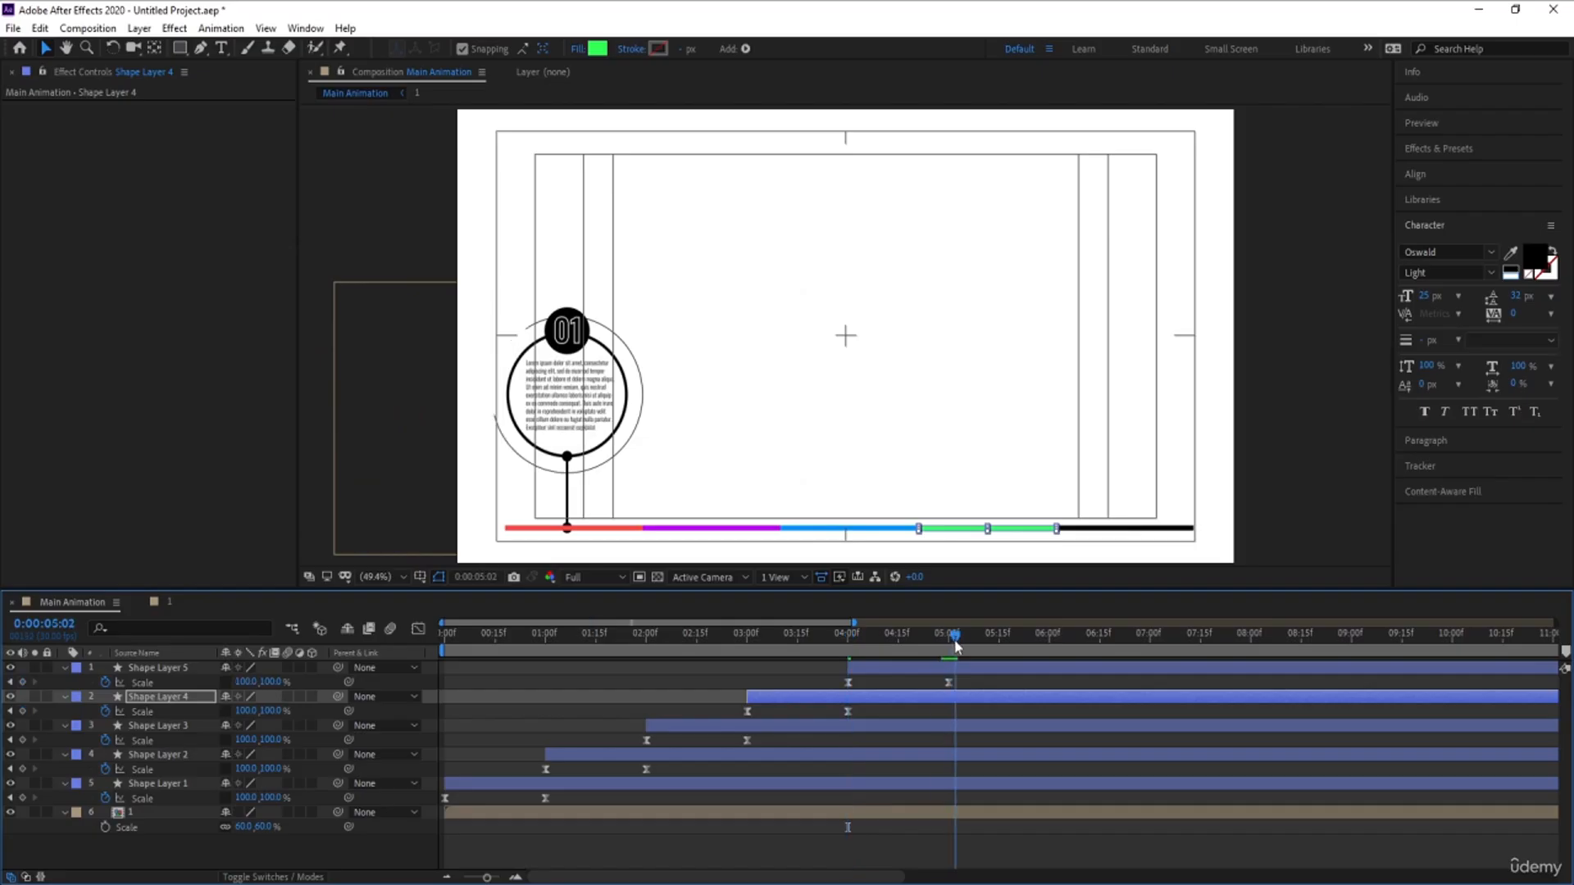
left_click(943, 668)
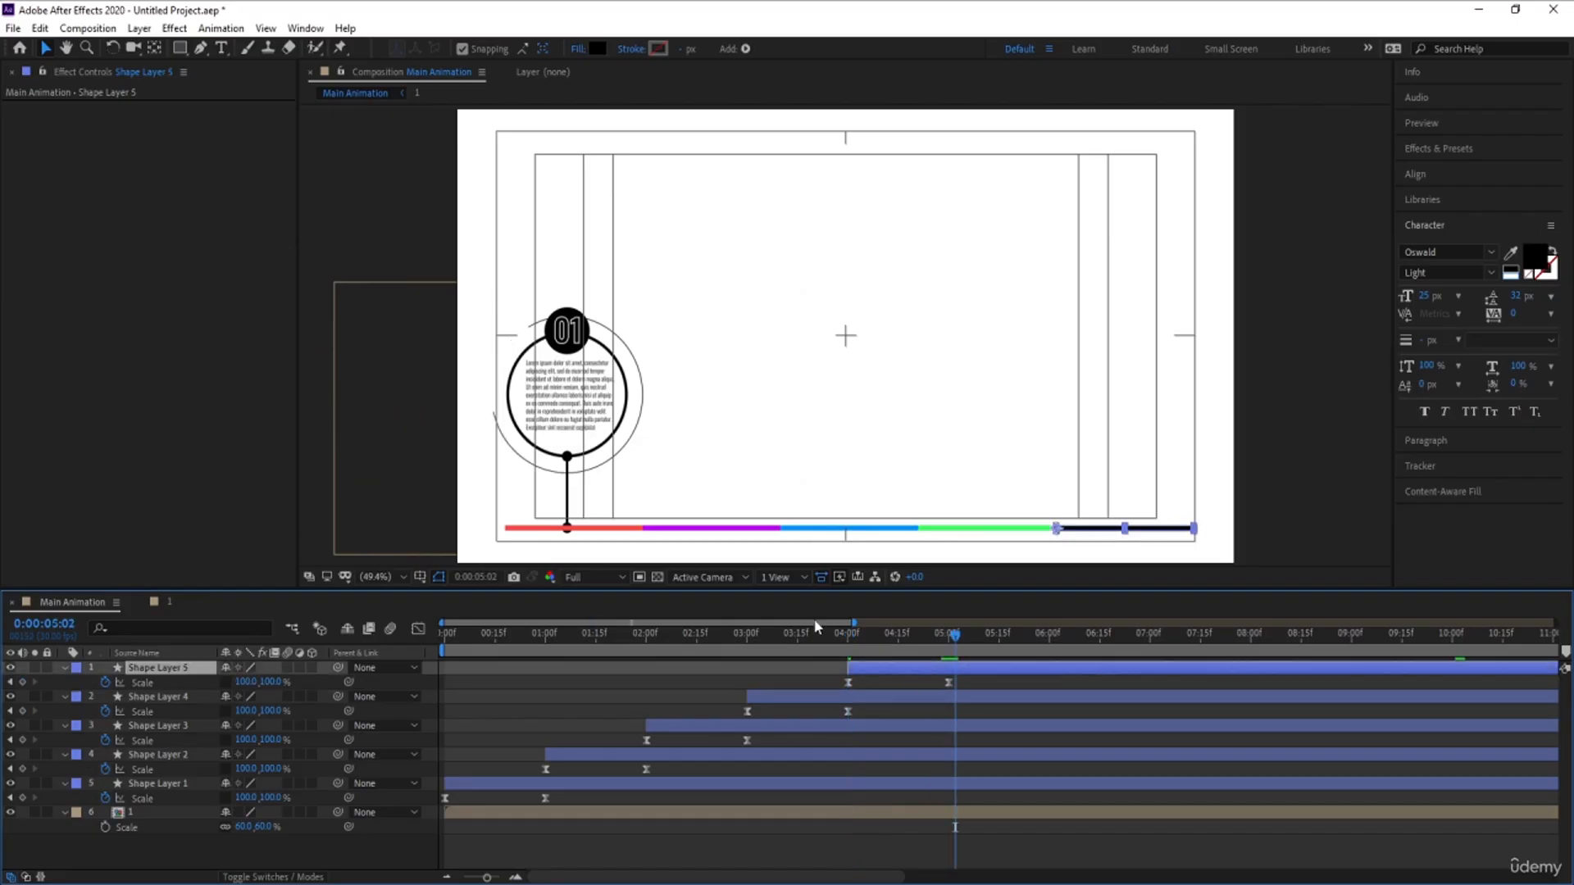
left_click(593, 48)
type("FF9C00")
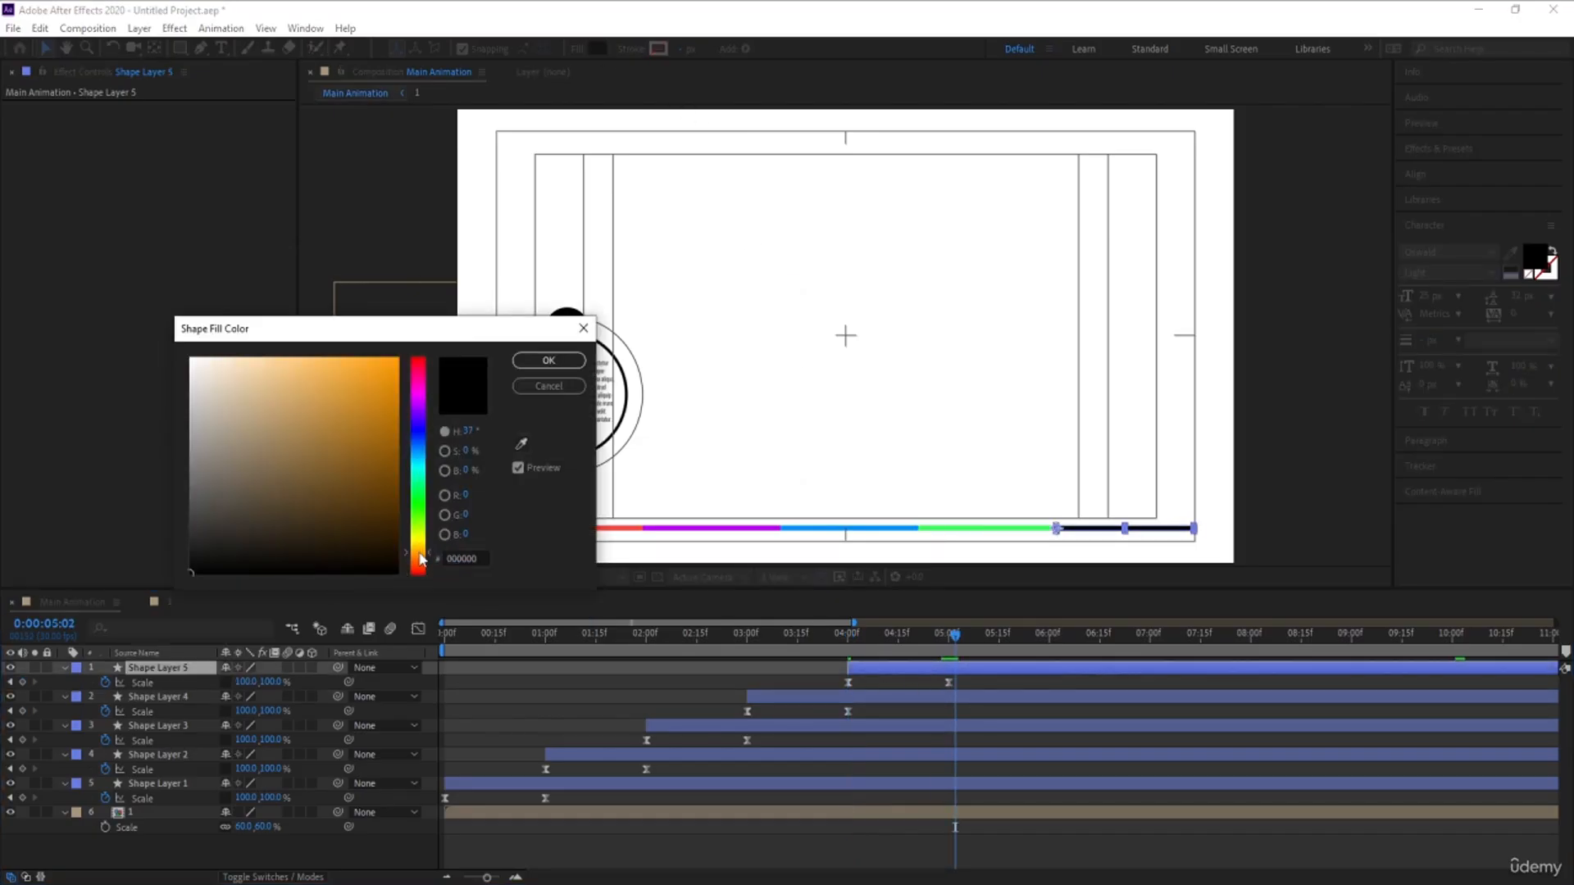
left_click_drag(427, 536, 426, 563)
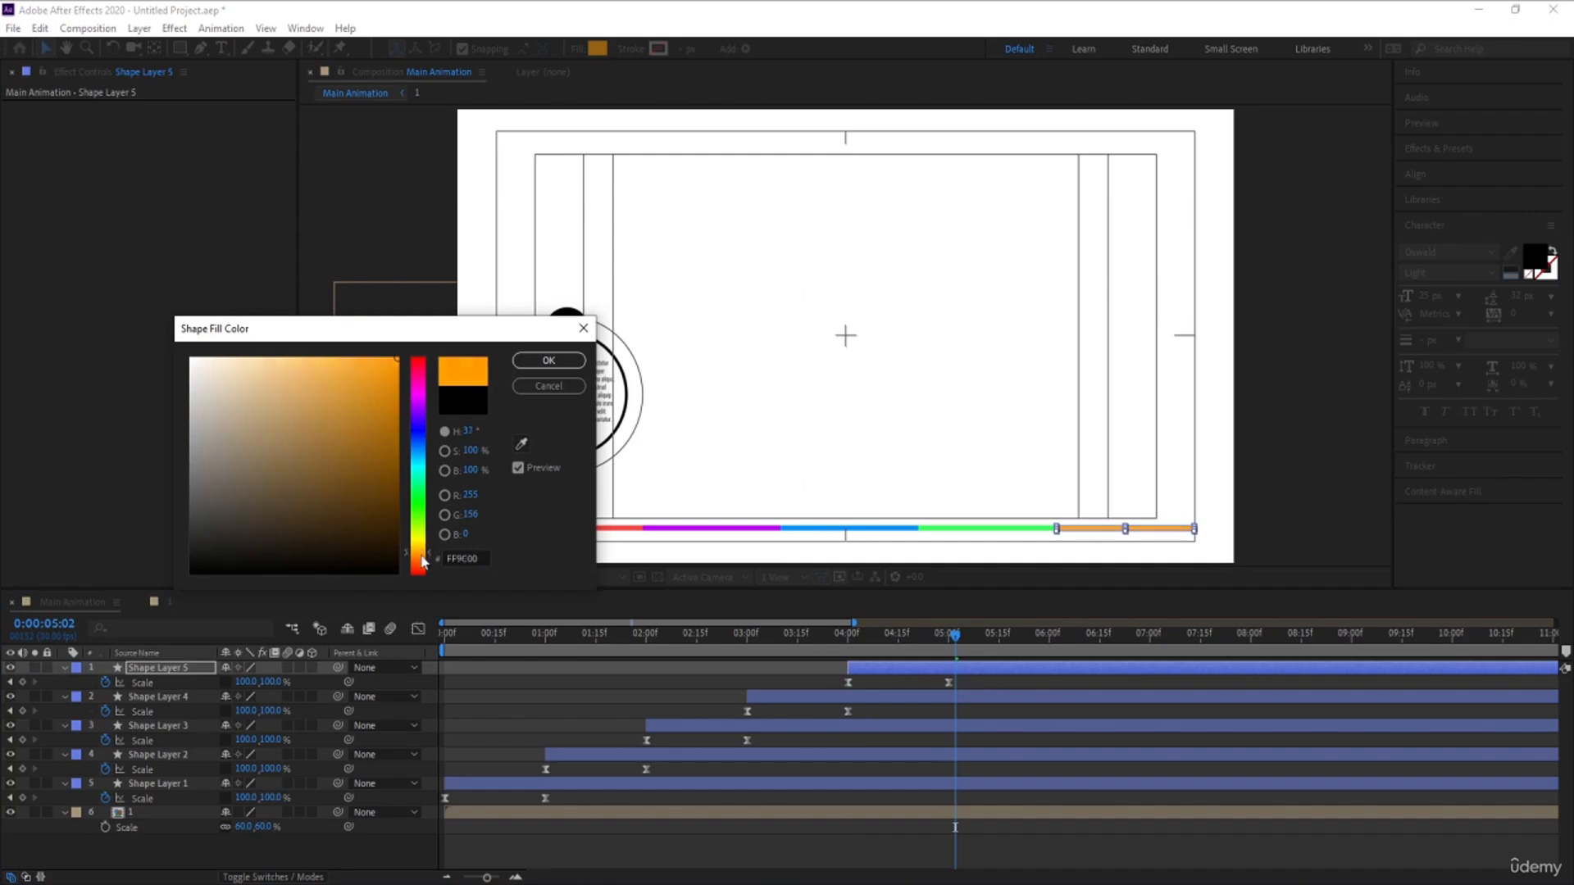
left_click(534, 367)
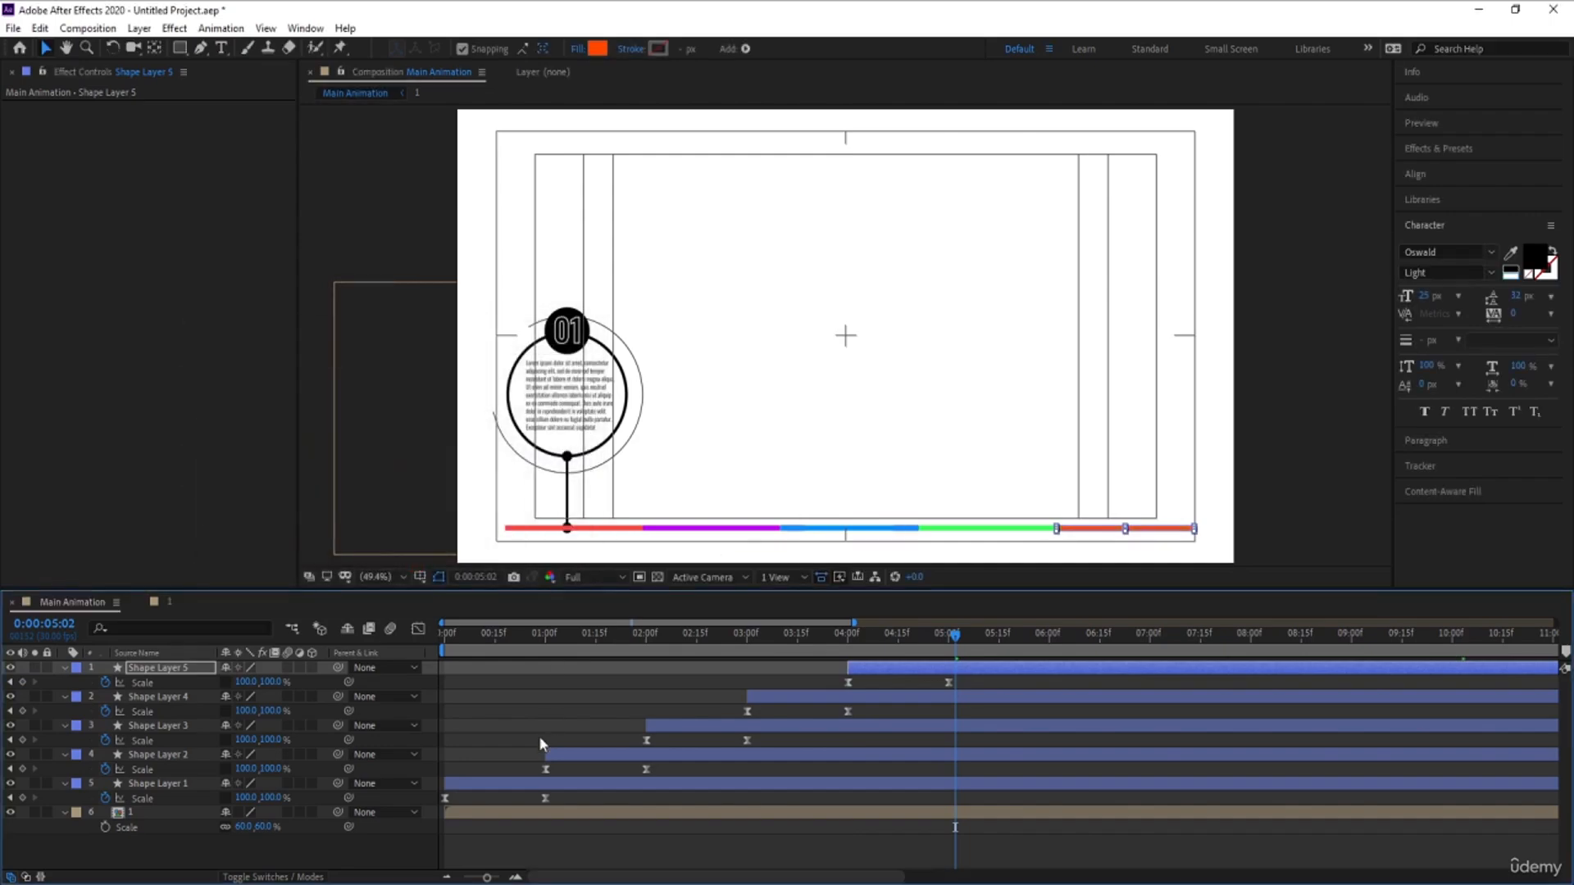